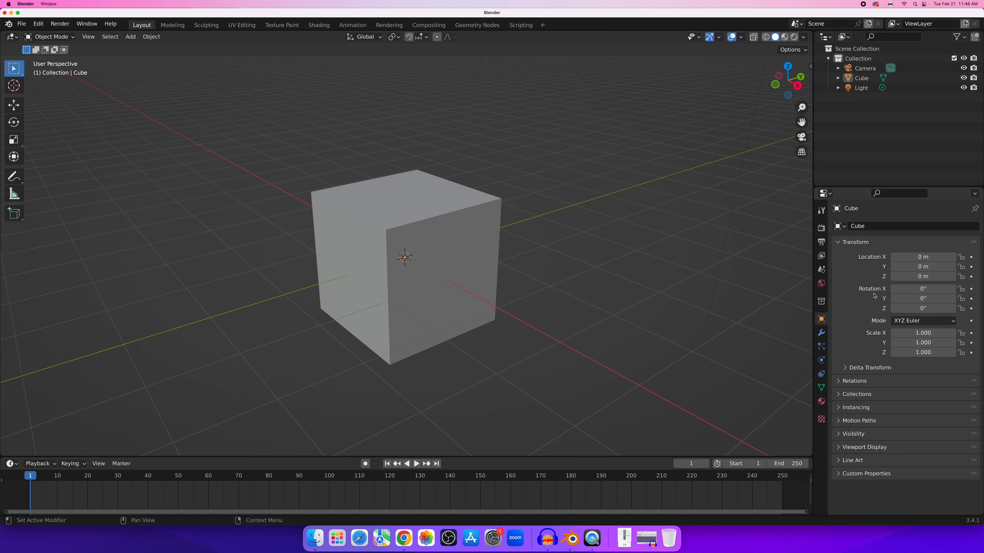
Examine the default cube from several angles by orbiting and panning around it.
{"action": "scroll", "coordinate": [596, 228], "scroll_direction": "up", "scroll_amount": 1}
{"action": "middle_click_drag", "start_coordinate": [580, 227], "coordinate": [551, 222]}
{"action": "scroll", "coordinate": [561, 226], "scroll_direction": "down", "scroll_amount": 3}
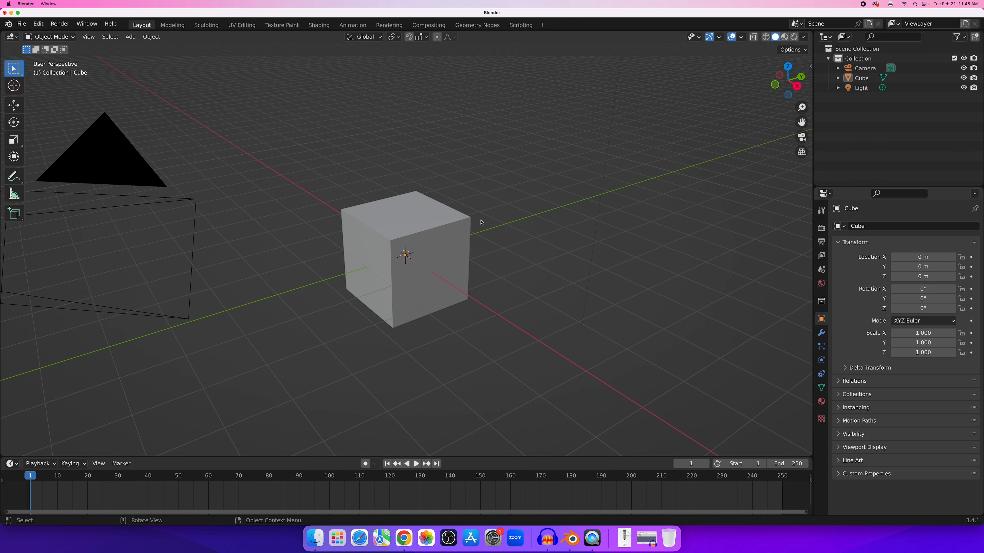
{"action": "mouse_move", "coordinate": [482, 222]}
{"action": "middle_mouse_down"}
{"action": "mouse_move", "coordinate": [507, 246]}
{"action": "mouse_move", "coordinate": [502, 180]}
{"action": "mouse_move", "coordinate": [458, 248]}
{"action": "mouse_move", "coordinate": [505, 193]}
{"action": "mouse_move", "coordinate": [521, 218]}
{"action": "mouse_move", "coordinate": [492, 201]}
{"action": "mouse_move", "coordinate": [496, 210]}
{"action": "middle_mouse_up"}
{"action": "scroll", "coordinate": [496, 211], "scroll_direction": "up", "scroll_amount": 3}
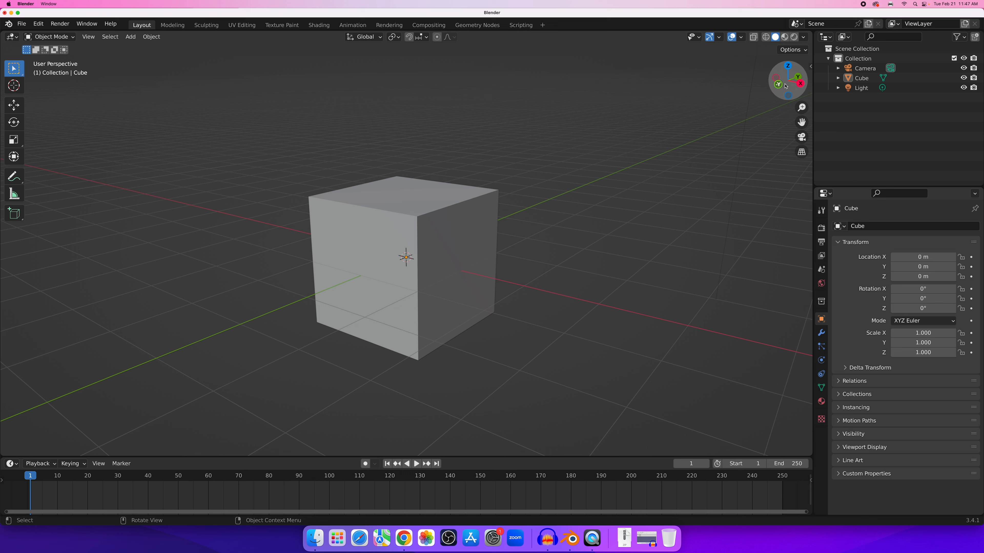
{"action": "left_click_drag", "start_coordinate": [789, 88], "coordinate": [796, 70]}
{"action": "middle_click_drag", "start_coordinate": [632, 141], "coordinate": [580, 165]}
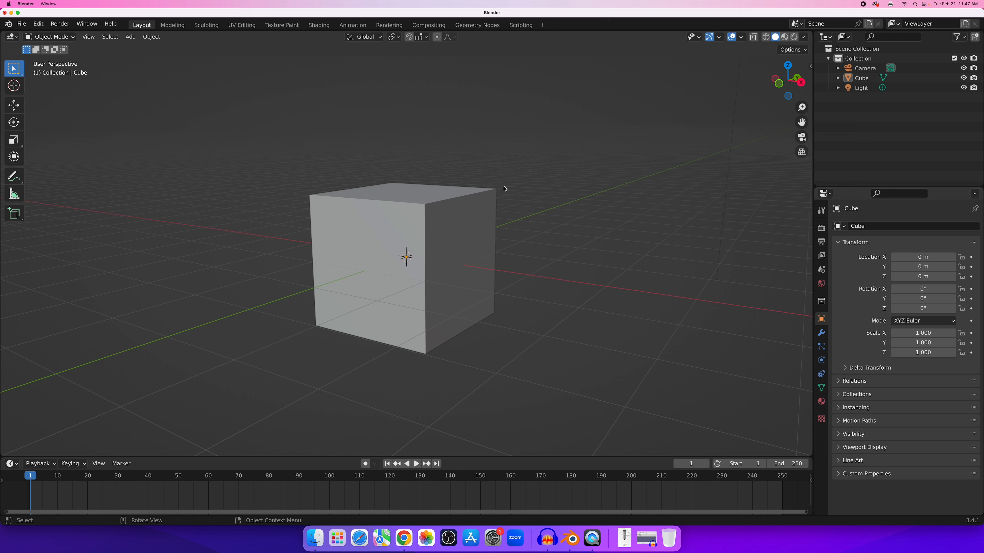
{"action": "key", "text": "shift"}
{"action": "mouse_move", "coordinate": [502, 176]}
{"action": "middle_mouse_down", "text": "shift"}
{"action": "mouse_move", "coordinate": [510, 209]}
{"action": "mouse_move", "coordinate": [471, 189]}
{"action": "mouse_move", "coordinate": [445, 228]}
{"action": "mouse_move", "coordinate": [512, 149]}
{"action": "mouse_move", "coordinate": [442, 156]}
{"action": "mouse_move", "coordinate": [486, 229]}
{"action": "mouse_move", "coordinate": [489, 189]}
{"action": "mouse_move", "coordinate": [509, 226]}
{"action": "mouse_move", "coordinate": [521, 182]}
{"action": "mouse_move", "coordinate": [496, 186]}
{"action": "middle_mouse_up", "text": "shift"}
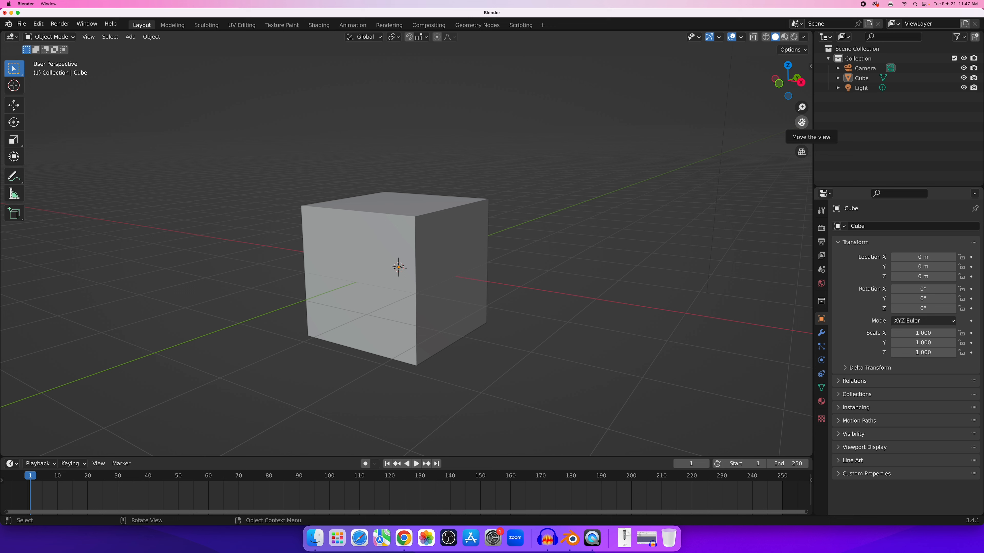
{"action": "left_click_drag", "start_coordinate": [801, 122], "coordinate": [835, 104]}
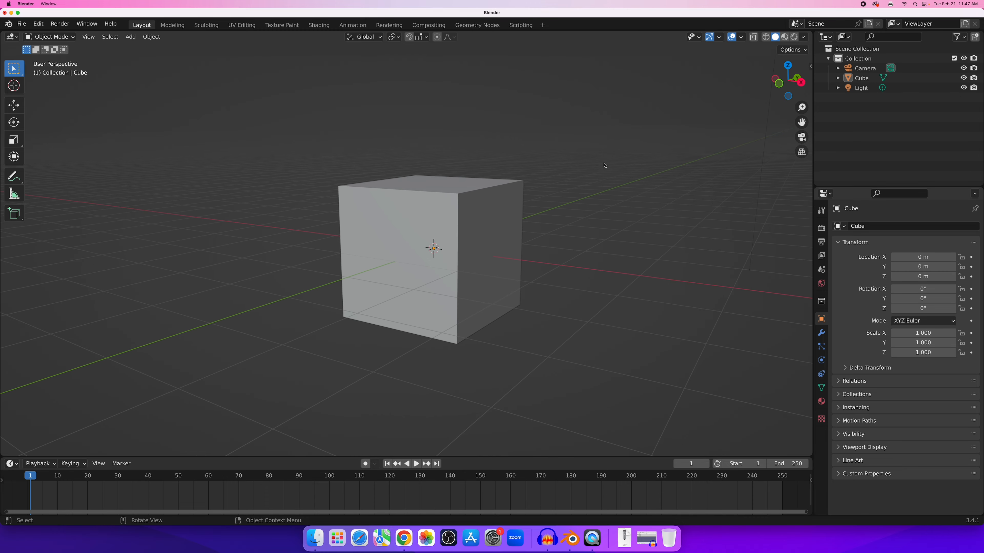
{"action": "middle_click_drag", "start_coordinate": [604, 165], "coordinate": [598, 164]}
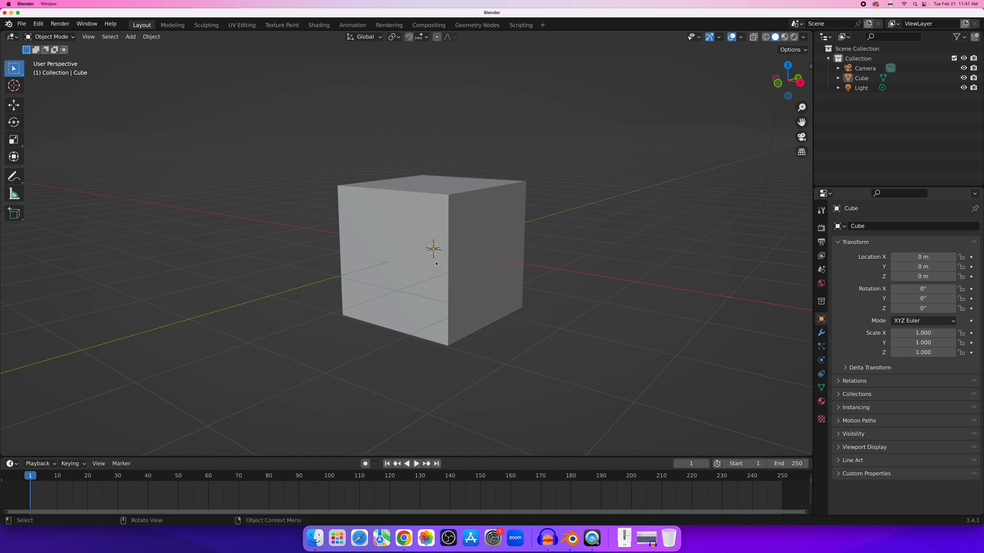
Inspect the cube at close and far distances, zooming in and out and changing the viewing angle.
{"action": "scroll", "coordinate": [465, 255], "scroll_direction": "up", "scroll_amount": 3}
{"action": "scroll", "coordinate": [446, 252], "scroll_direction": "down", "scroll_amount": 5}
{"action": "scroll", "coordinate": [442, 261], "scroll_direction": "up", "scroll_amount": 5}
{"action": "scroll", "coordinate": [509, 253], "scroll_direction": "down", "scroll_amount": 5}
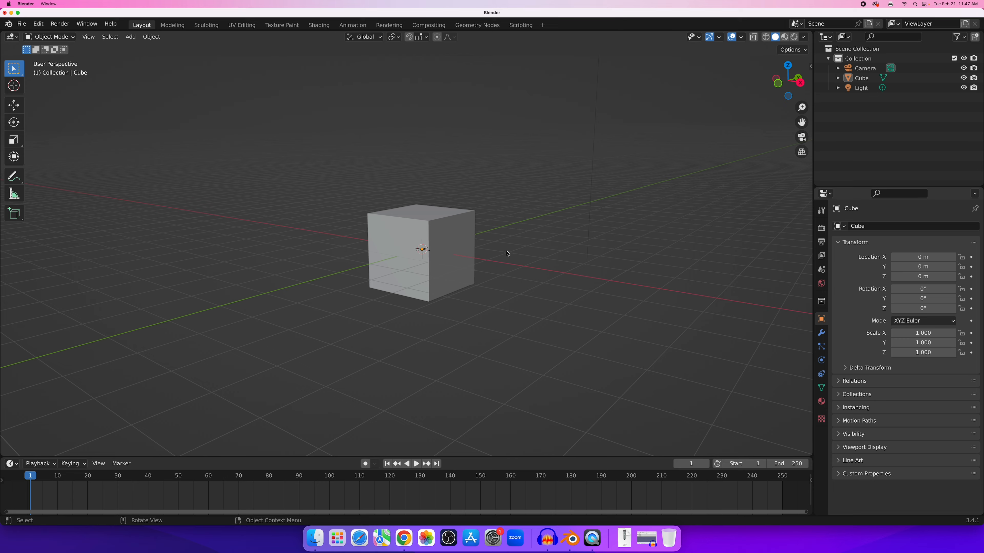
{"action": "scroll", "coordinate": [525, 211], "scroll_direction": "up", "scroll_amount": 4}
{"action": "scroll", "coordinate": [525, 213], "scroll_direction": "down", "scroll_amount": 4}
{"action": "scroll", "coordinate": [524, 212], "scroll_direction": "up", "scroll_amount": 5}
{"action": "scroll", "coordinate": [524, 213], "scroll_direction": "down", "scroll_amount": 5}
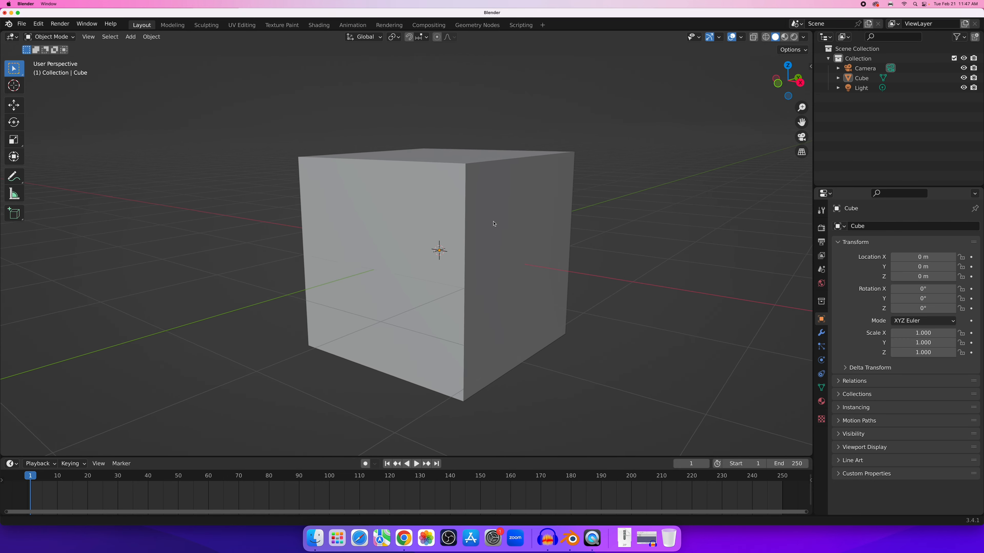
{"action": "middle_click_drag", "start_coordinate": [509, 217], "coordinate": [484, 242]}
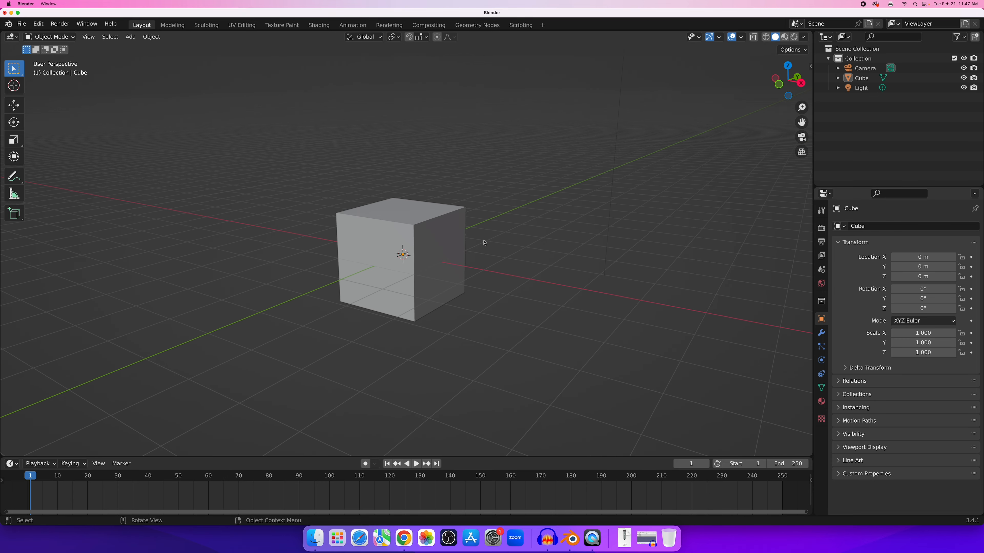
{"action": "scroll", "coordinate": [448, 254], "scroll_direction": "up", "scroll_amount": 3}
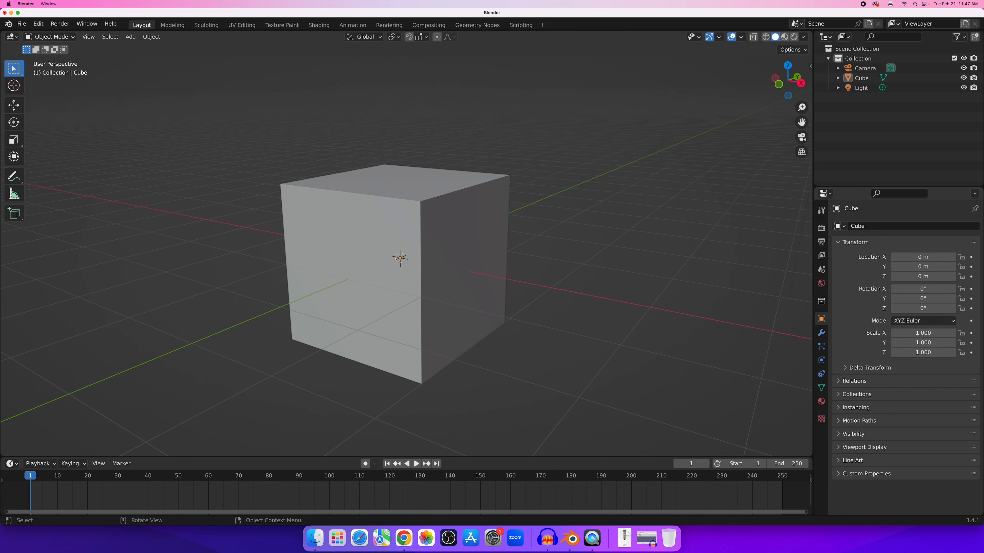
{"action": "scroll", "coordinate": [448, 255], "scroll_direction": "down", "scroll_amount": 2}
{"action": "middle_click_drag", "start_coordinate": [448, 254], "coordinate": [450, 247]}
{"action": "scroll", "coordinate": [450, 247], "scroll_direction": "up", "scroll_amount": 4}
{"action": "scroll", "coordinate": [451, 247], "scroll_direction": "down", "scroll_amount": 5}
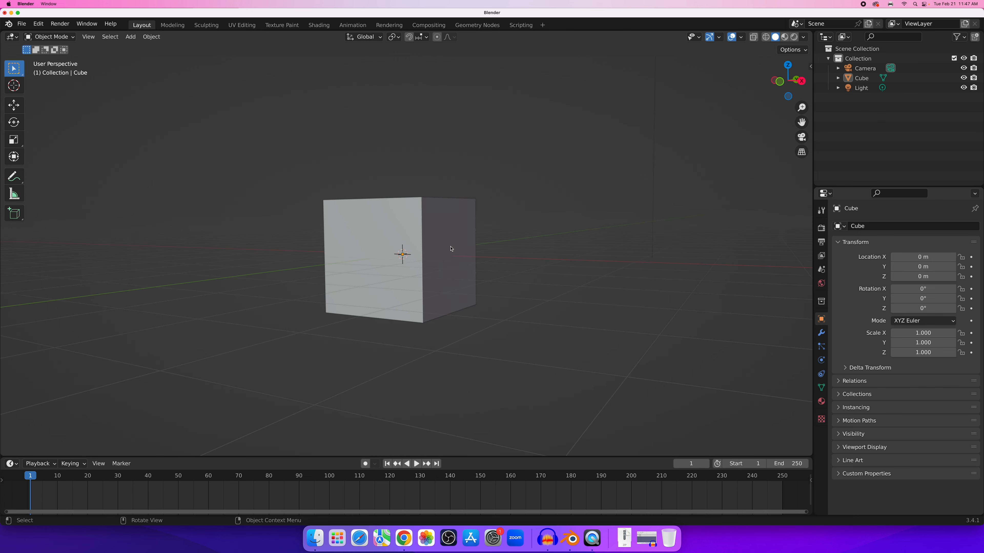
{"action": "scroll", "coordinate": [451, 249], "scroll_direction": "up", "scroll_amount": 3}
{"action": "scroll", "coordinate": [450, 248], "scroll_direction": "down", "scroll_amount": 4}
{"action": "middle_click_drag", "start_coordinate": [450, 248], "coordinate": [445, 257]}
{"action": "scroll", "coordinate": [454, 228], "scroll_direction": "up", "scroll_amount": 2}
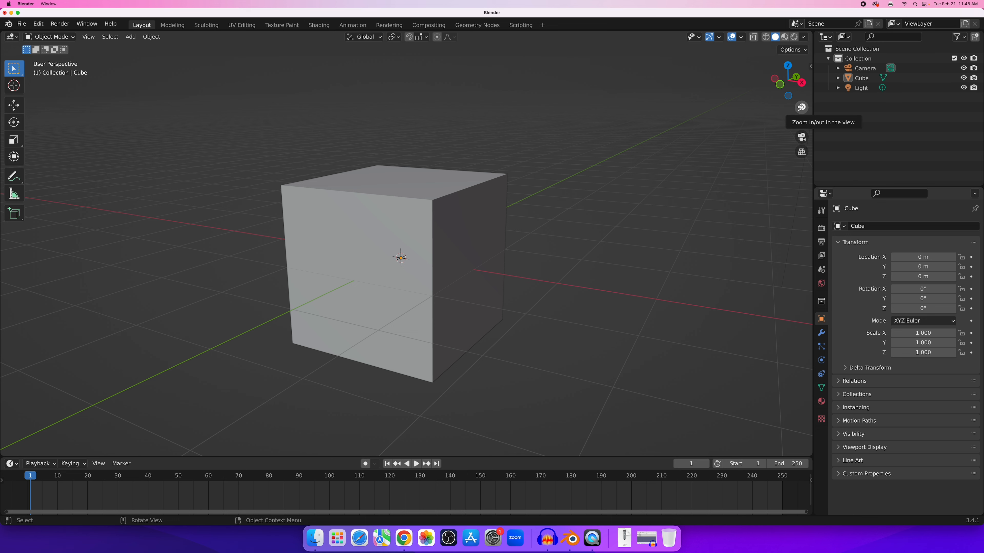
{"action": "mouse_move", "coordinate": [801, 108]}
{"action": "left_mouse_down"}
{"action": "mouse_move", "coordinate": [801, 78]}
{"action": "mouse_move", "coordinate": [802, 108]}
{"action": "left_mouse_up"}
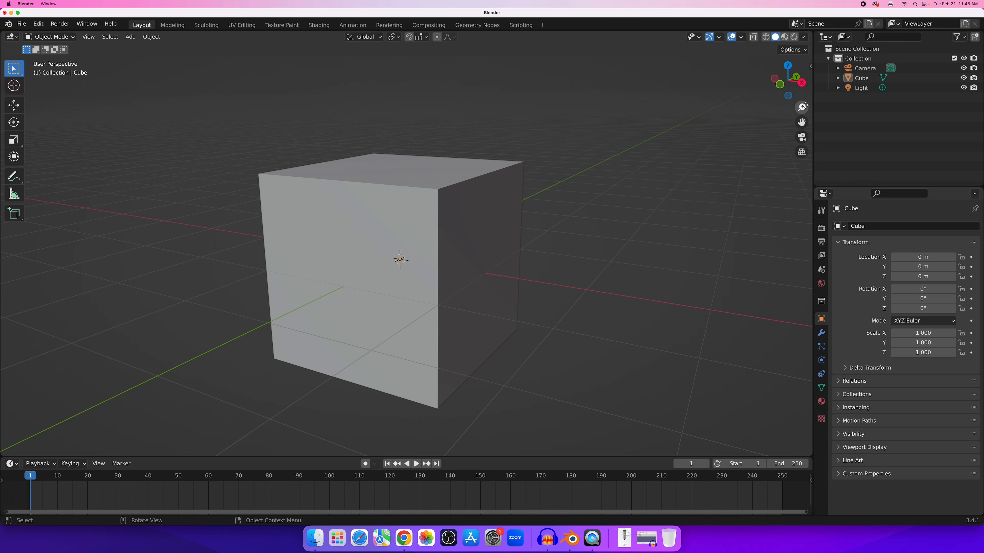
{"action": "scroll", "coordinate": [564, 198], "scroll_direction": "down", "scroll_amount": 2}
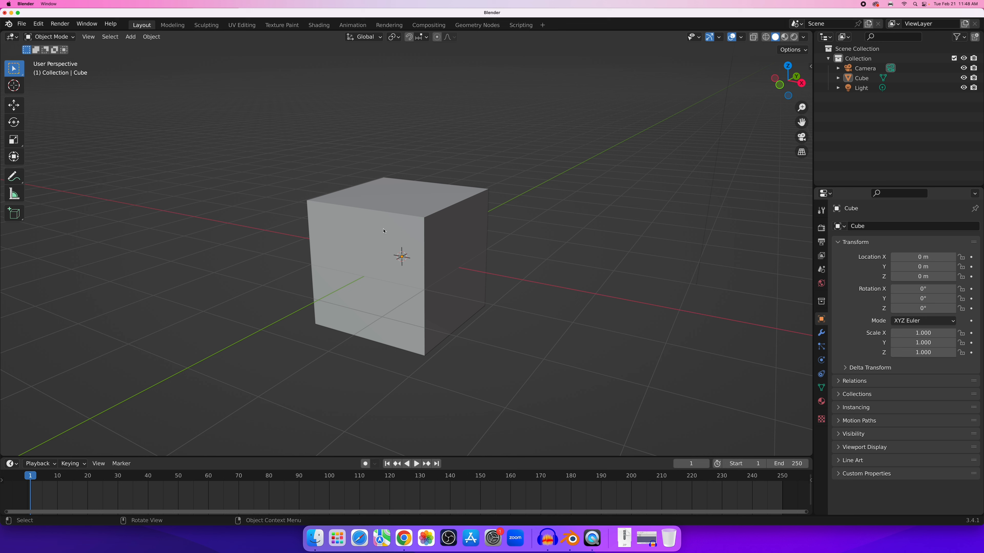
Select the cube and move it back and forth along the X axis, ending at about -0.046 m.
{"action": "left_click", "coordinate": [388, 208]}
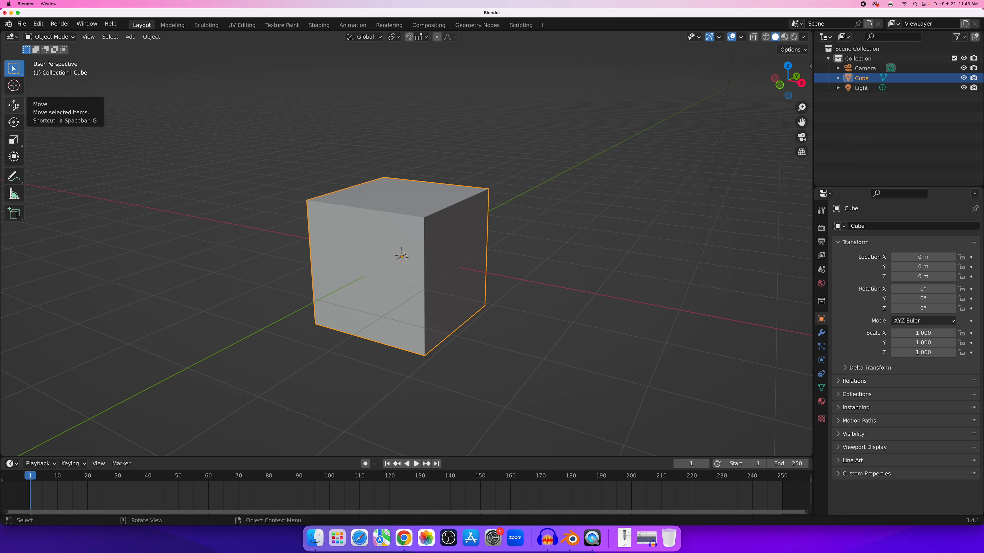
{"action": "left_click", "coordinate": [15, 105]}
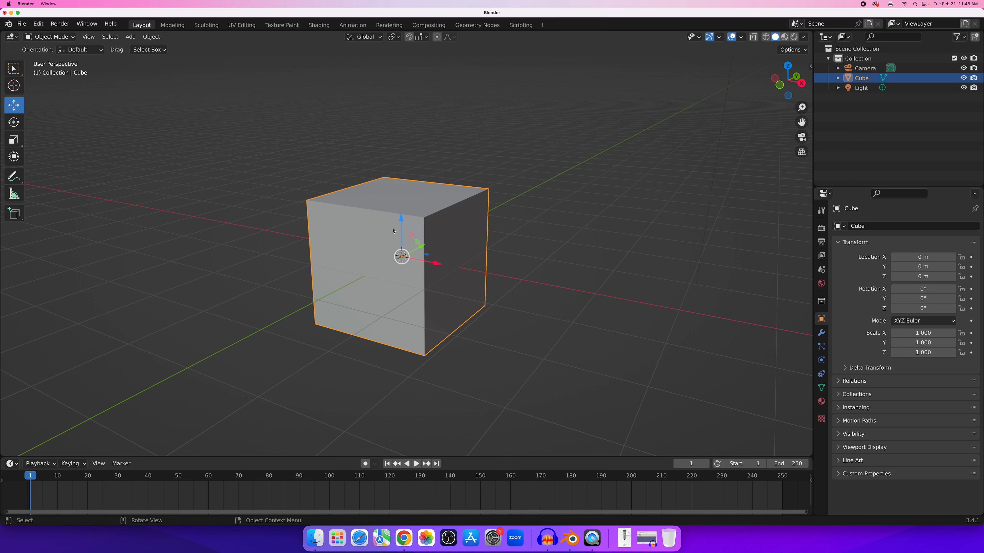
{"action": "middle_click_drag", "start_coordinate": [402, 256], "coordinate": [424, 259]}
{"action": "mouse_move", "coordinate": [429, 259]}
{"action": "left_mouse_down"}
{"action": "mouse_move", "coordinate": [448, 257]}
{"action": "mouse_move", "coordinate": [431, 257]}
{"action": "left_mouse_up"}
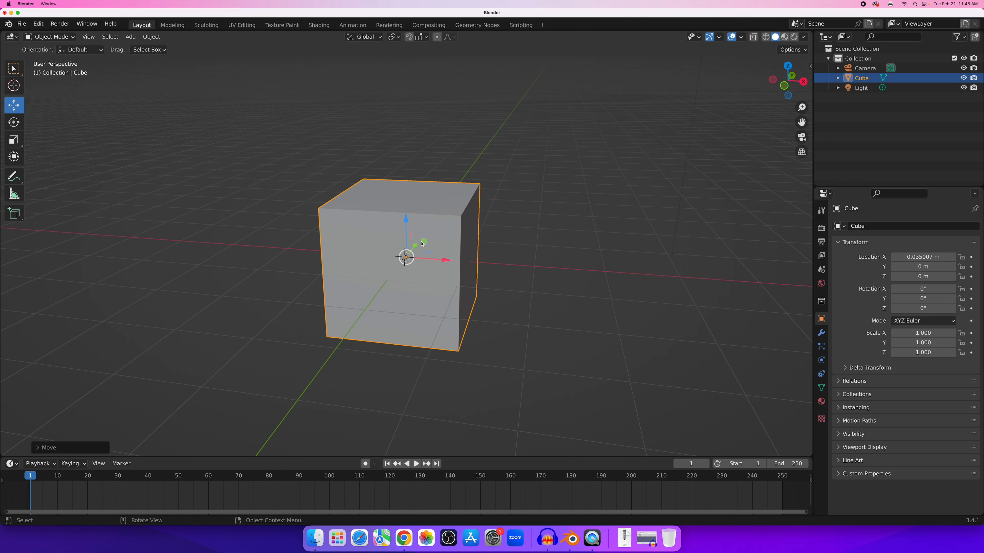
{"action": "scroll", "coordinate": [422, 243], "scroll_direction": "up", "scroll_amount": 3}
{"action": "middle_click_drag", "start_coordinate": [423, 243], "coordinate": [477, 235]}
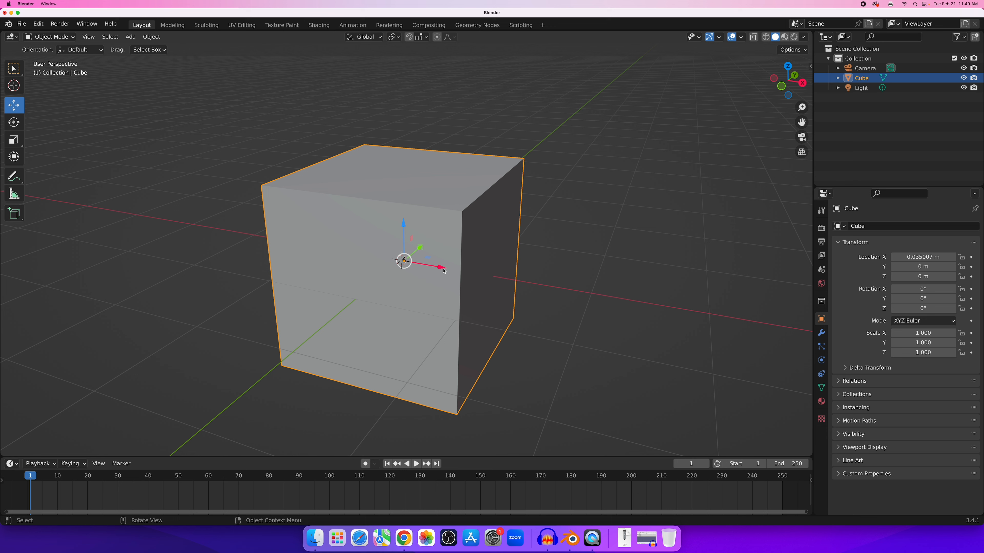
{"action": "mouse_move", "coordinate": [441, 269]}
{"action": "left_mouse_down"}
{"action": "mouse_move", "coordinate": [543, 273]}
{"action": "mouse_move", "coordinate": [413, 270]}
{"action": "mouse_move", "coordinate": [428, 272]}
{"action": "left_mouse_up"}
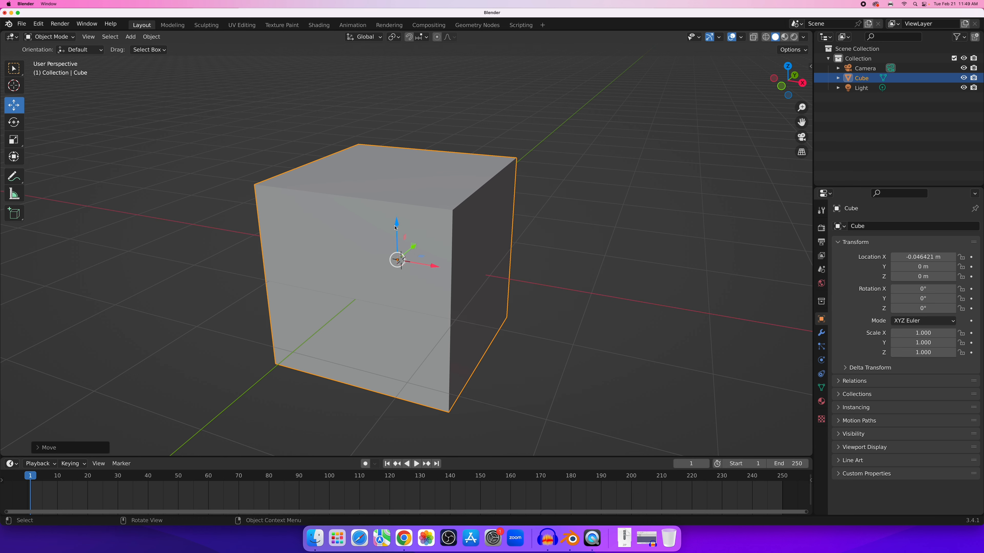
Move the cube slightly down along Z, then shift it in the YZ plane to about Y 0.159 m, Z 0.030 m.
{"action": "mouse_move", "coordinate": [395, 228]}
{"action": "left_mouse_down"}
{"action": "mouse_move", "coordinate": [396, 217]}
{"action": "mouse_move", "coordinate": [398, 227]}
{"action": "left_mouse_up"}
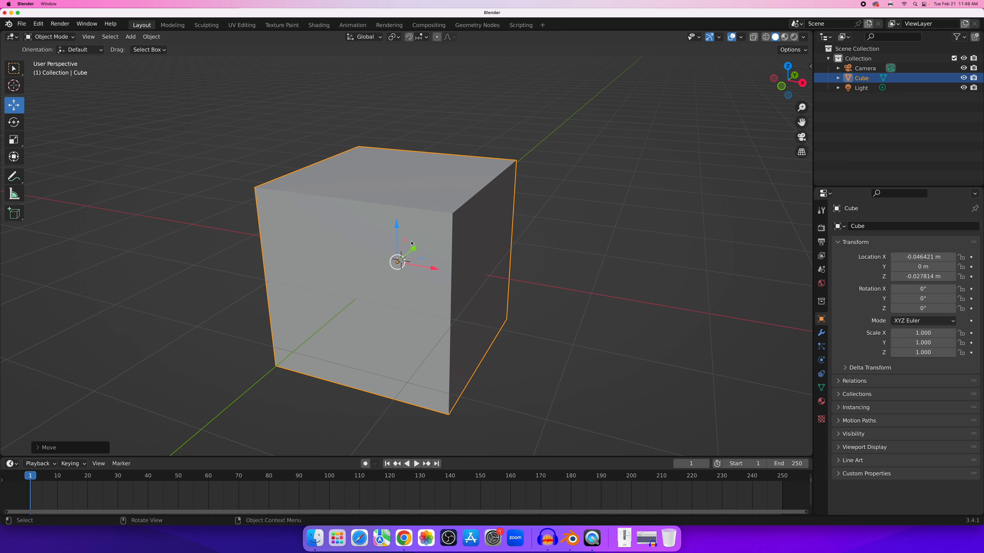
{"action": "scroll", "coordinate": [410, 244], "scroll_direction": "up", "scroll_amount": 8}
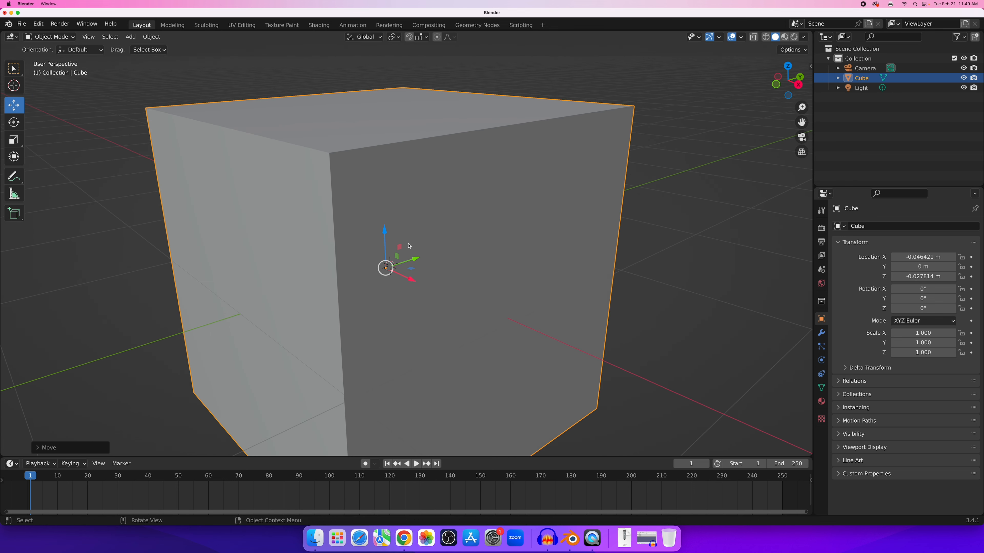
{"action": "left_click_drag", "start_coordinate": [403, 247], "coordinate": [424, 236]}
{"action": "scroll", "coordinate": [423, 237], "scroll_direction": "down", "scroll_amount": 3}
{"action": "middle_click_drag", "start_coordinate": [423, 236], "coordinate": [443, 248]}
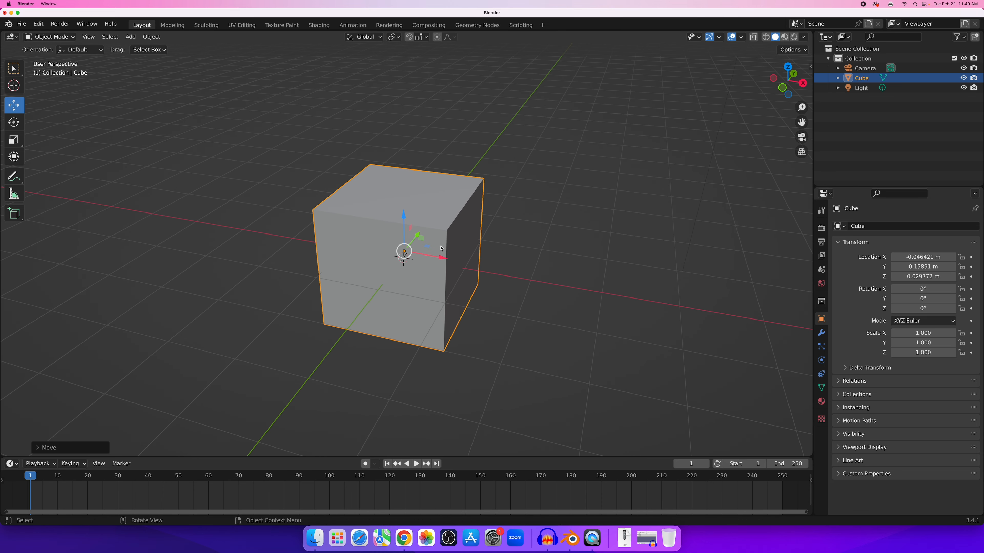
Rotate the cube to about X -6.28°, Y -20.2°, Z 17.7° and scale it to about X 1.052, Y 1.016, Z 0.605.
{"action": "scroll", "coordinate": [443, 248], "scroll_direction": "up", "scroll_amount": 2}
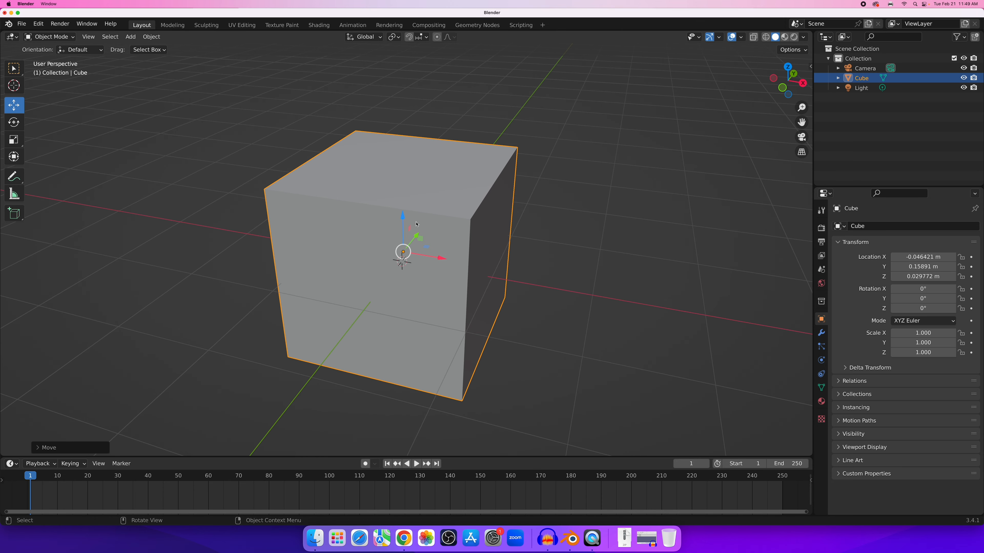
{"action": "left_click", "coordinate": [15, 123]}
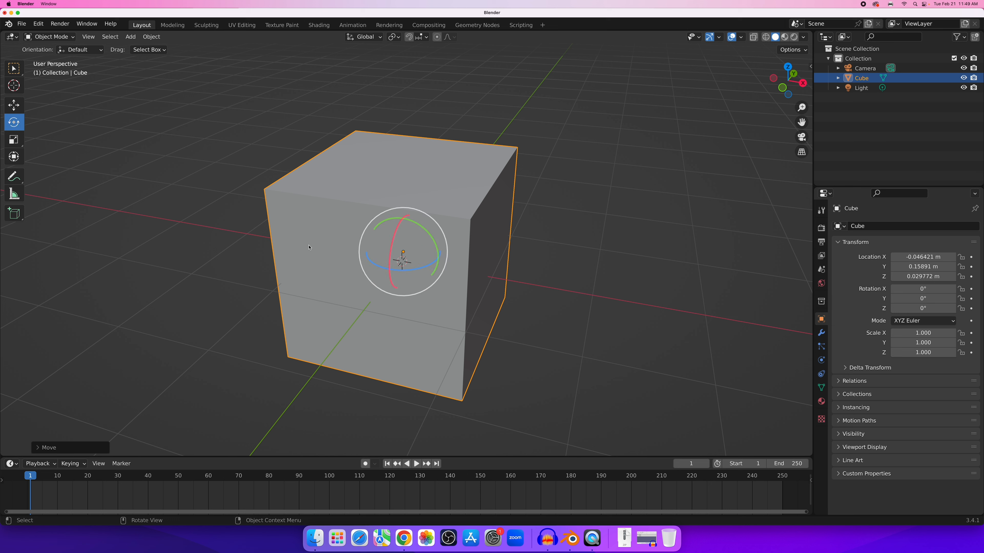
{"action": "left_click_drag", "start_coordinate": [415, 268], "coordinate": [433, 248]}
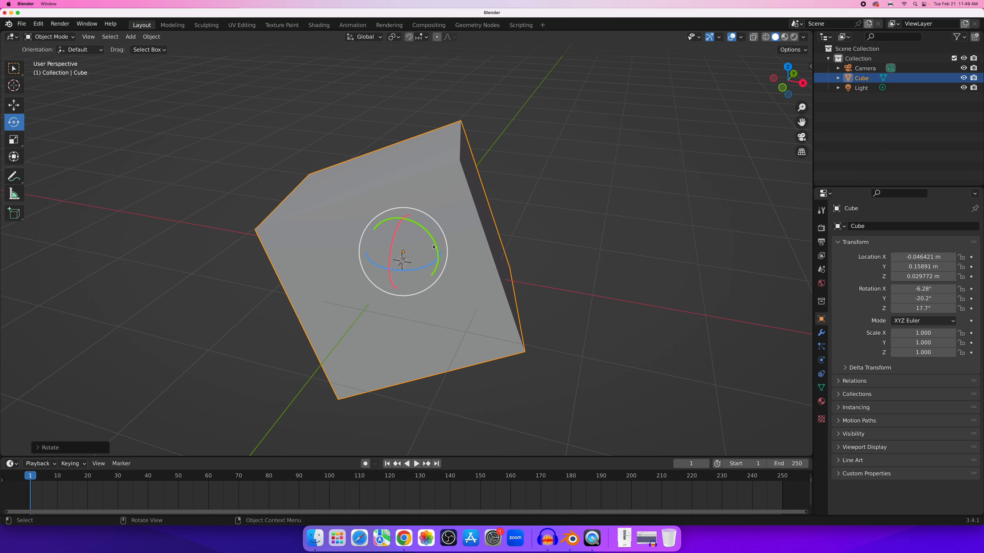
{"action": "left_click", "coordinate": [12, 142]}
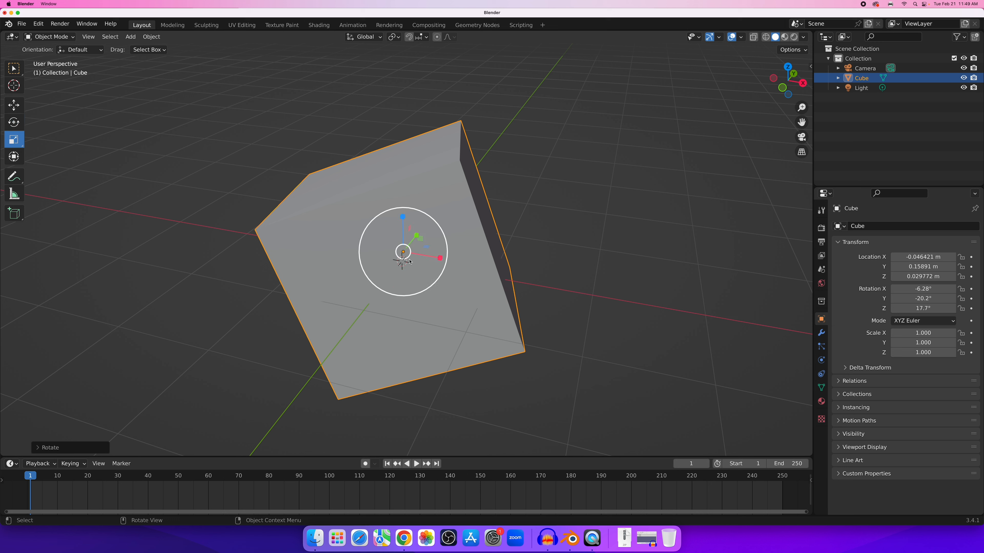
{"action": "left_click_drag", "start_coordinate": [439, 258], "coordinate": [393, 229]}
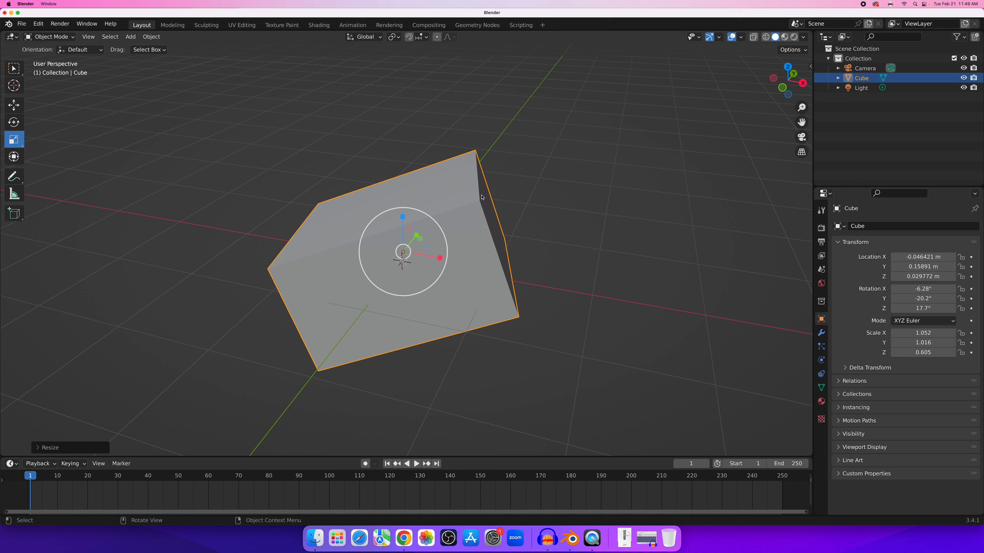
Show the cube's transform values in the viewport sidebar and set its X, Y and Z location to 0 m.
{"action": "key", "text": "n"}
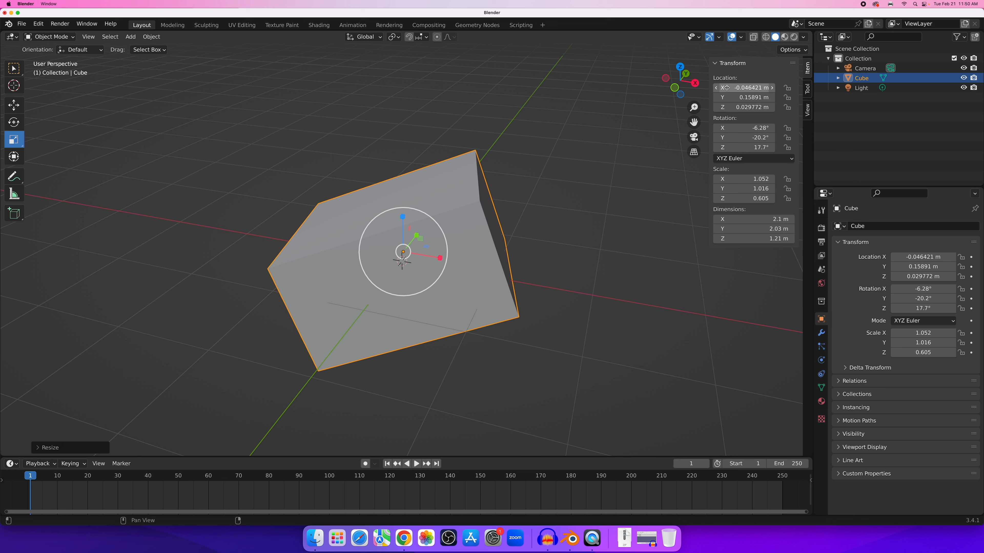
{"action": "left_click", "coordinate": [744, 89]}
{"action": "type", "text": "0"}
{"action": "key", "text": "Return"}
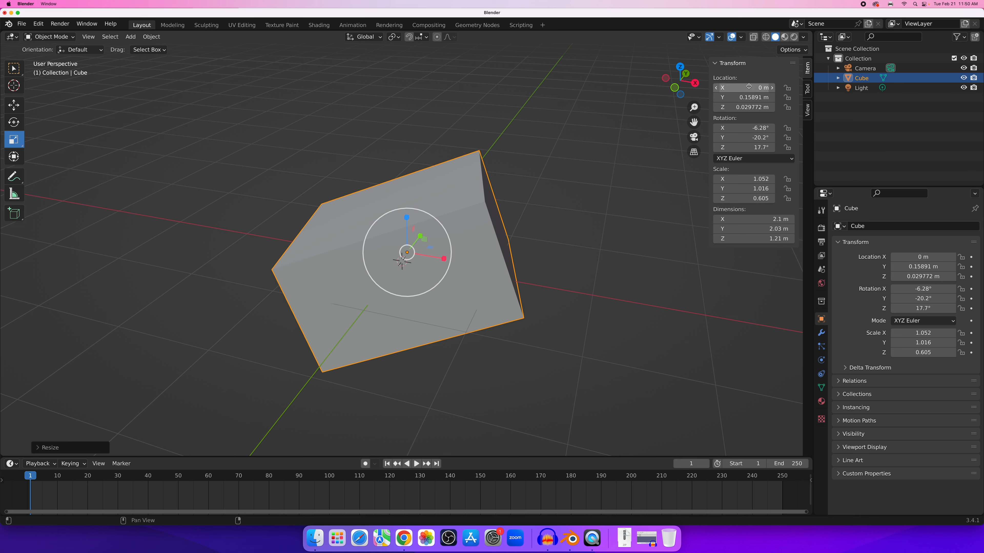
{"action": "left_click", "coordinate": [748, 87]}
{"action": "key", "text": "Tab"}
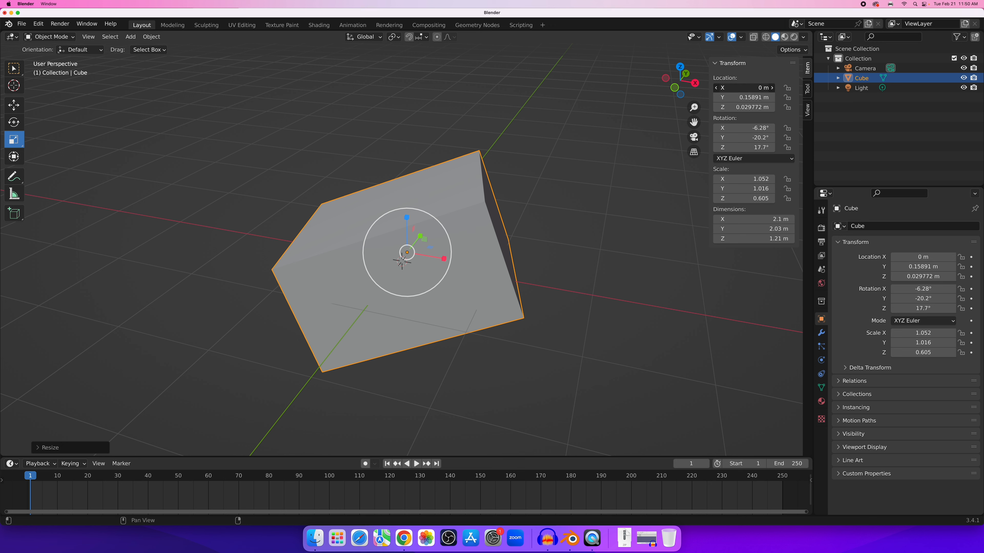
{"action": "type", "text": "0"}
{"action": "key", "text": "Return"}
{"action": "mouse_move", "coordinate": [757, 88]}
{"action": "left_mouse_down"}
{"action": "mouse_move", "coordinate": [759, 108]}
{"action": "mouse_move", "coordinate": [761, 89]}
{"action": "left_mouse_up"}
{"action": "key", "text": "Return"}
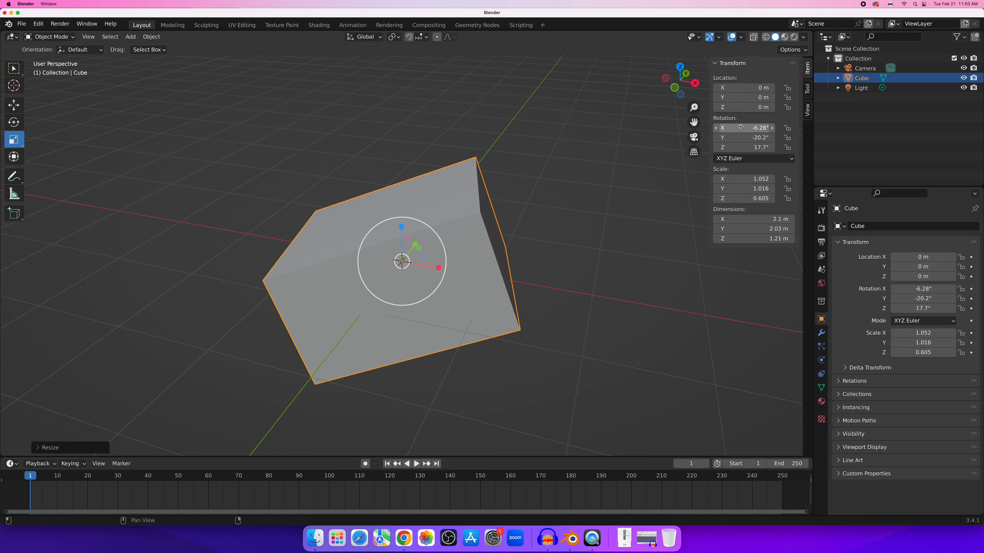
Set the cube's X, Y and Z rotation to 0° all at once.
{"action": "left_click_drag", "start_coordinate": [740, 127], "coordinate": [740, 148]}
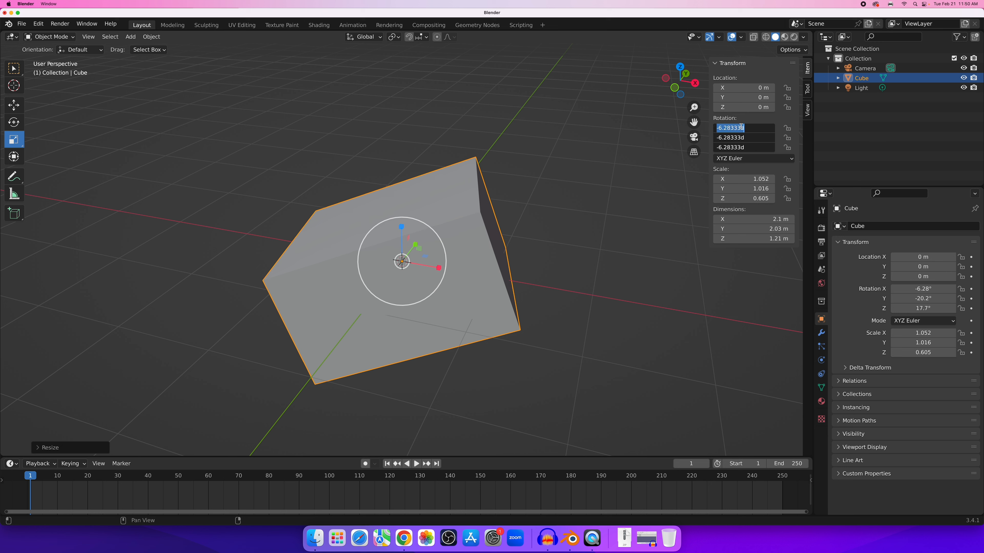
{"action": "type", "text": "0"}
{"action": "key", "text": "Return"}
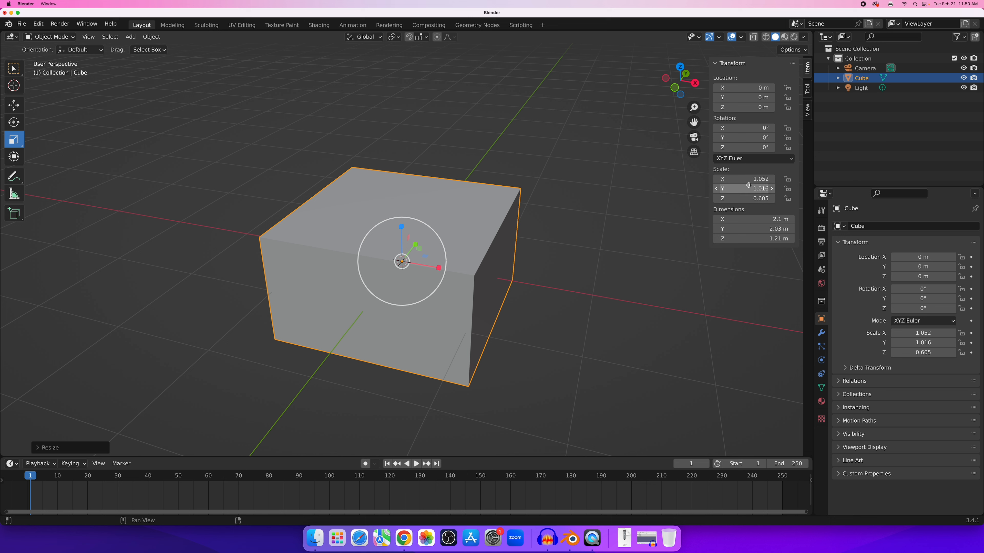
Reset the cube's scale to 1.000 on all three axes.
{"action": "key", "text": "alt+s"}
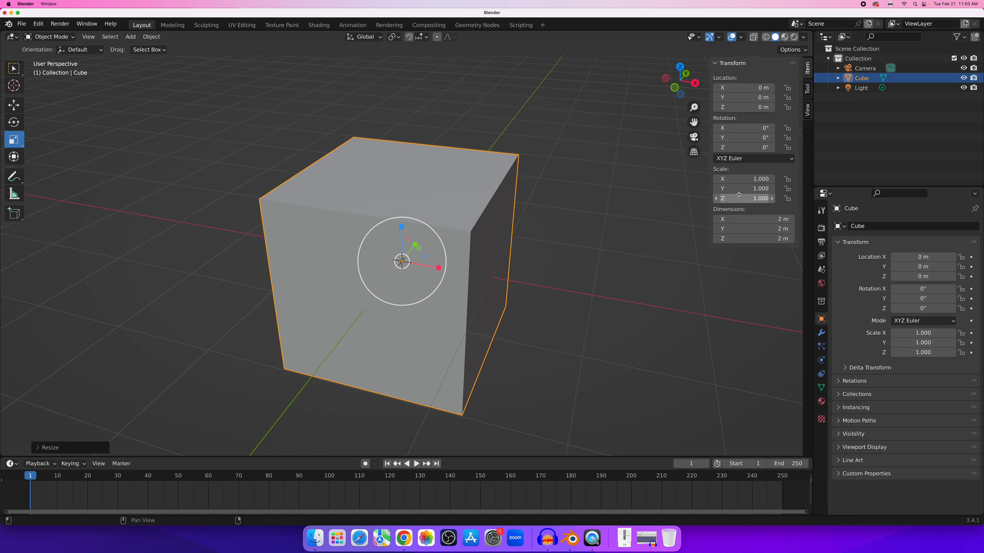
{"action": "scroll", "coordinate": [558, 211], "scroll_direction": "down", "scroll_amount": 2}
{"action": "middle_click_drag", "start_coordinate": [527, 211], "coordinate": [521, 241]}
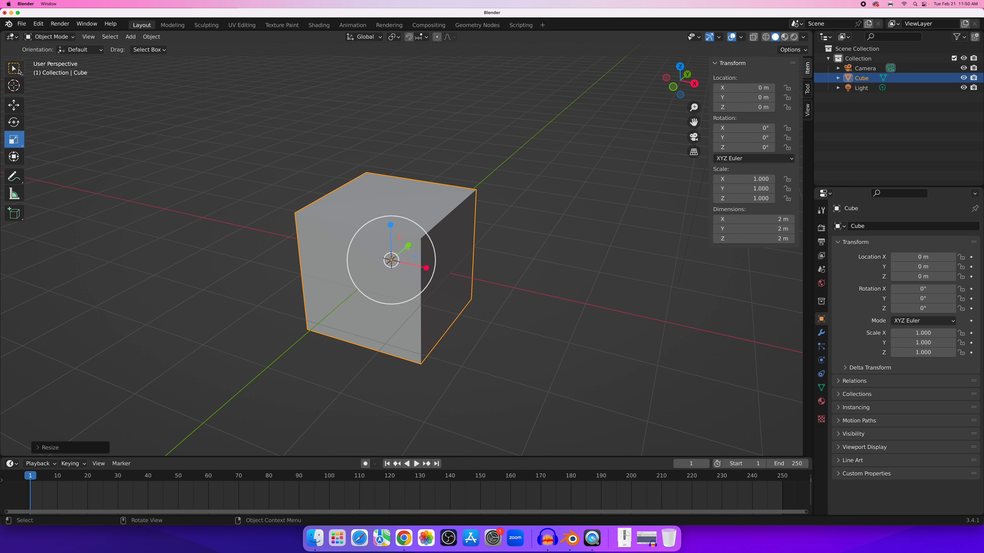
With the box selection tool active, move the cube 2 m along the global X axis and undo the move.
{"action": "left_click", "coordinate": [14, 69]}
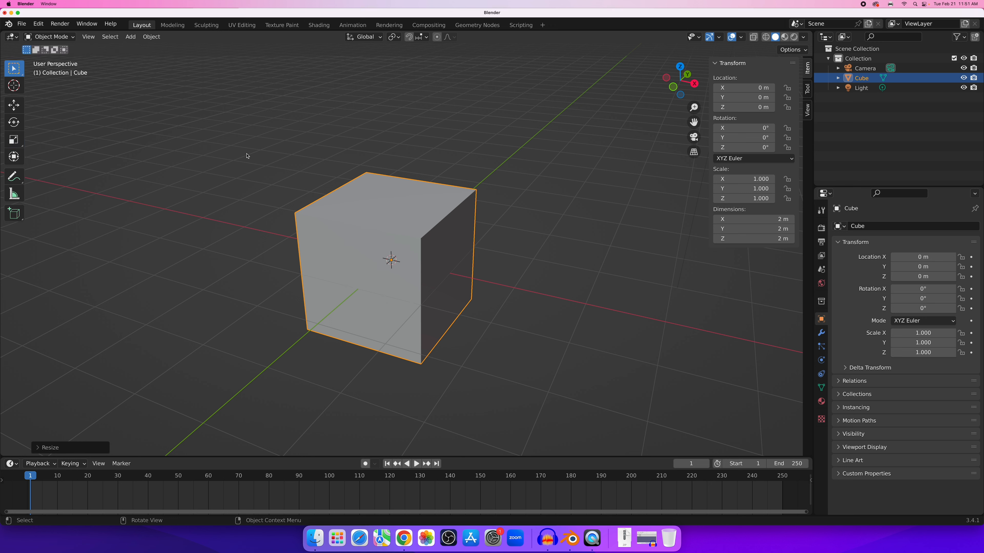
{"action": "middle_click_drag", "start_coordinate": [420, 184], "coordinate": [422, 184]}
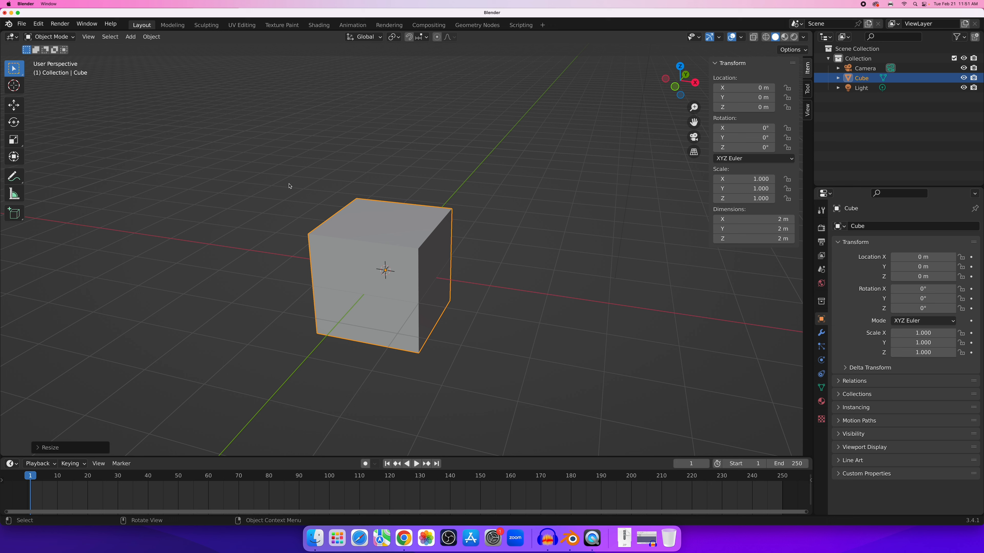
{"action": "key", "text": "g"}
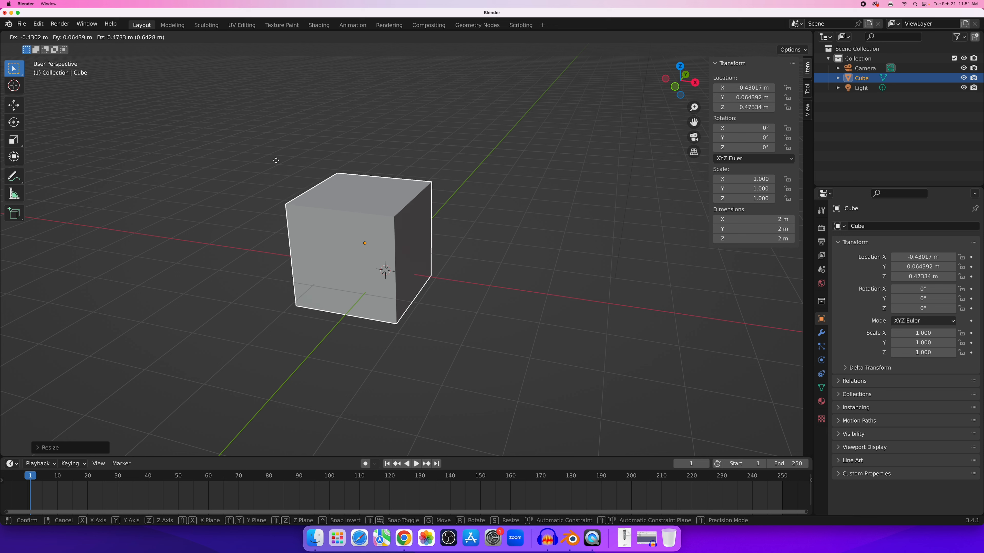
{"action": "key", "text": "x"}
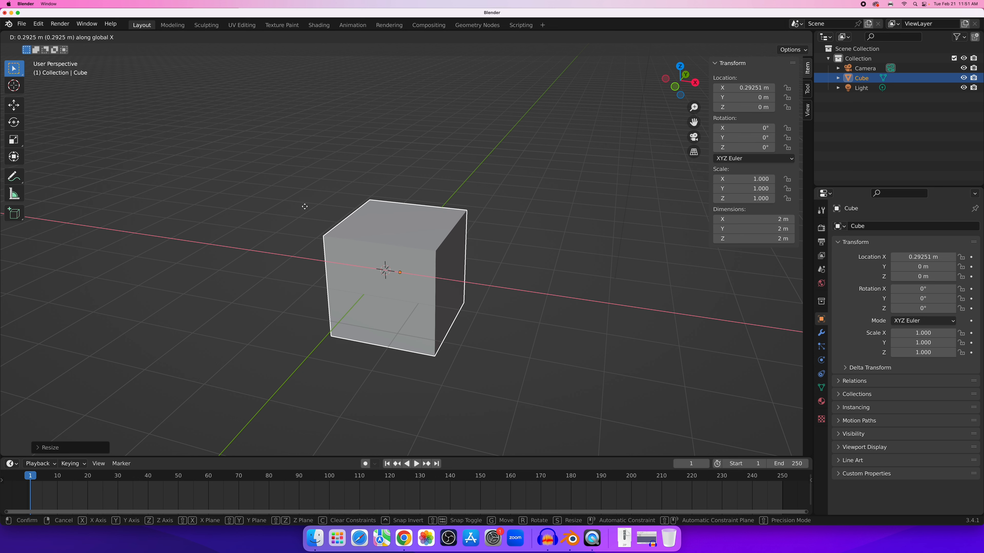
{"action": "type", "text": "2"}
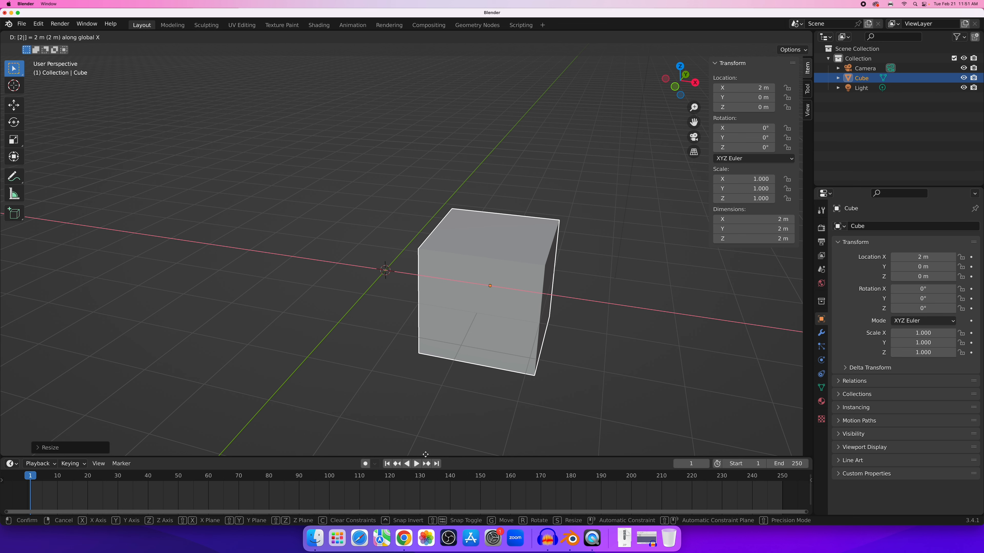
{"action": "key", "text": "Return"}
{"action": "middle_click_drag", "start_coordinate": [378, 363], "coordinate": [375, 355]}
{"action": "middle_click_drag", "start_coordinate": [352, 321], "coordinate": [362, 329]}
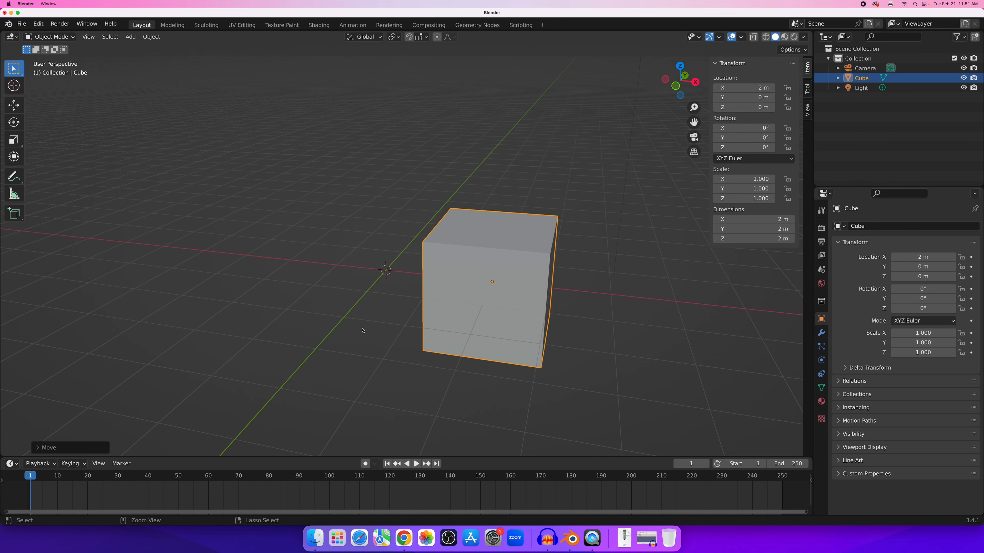
{"action": "key", "text": "ctrl+z"}
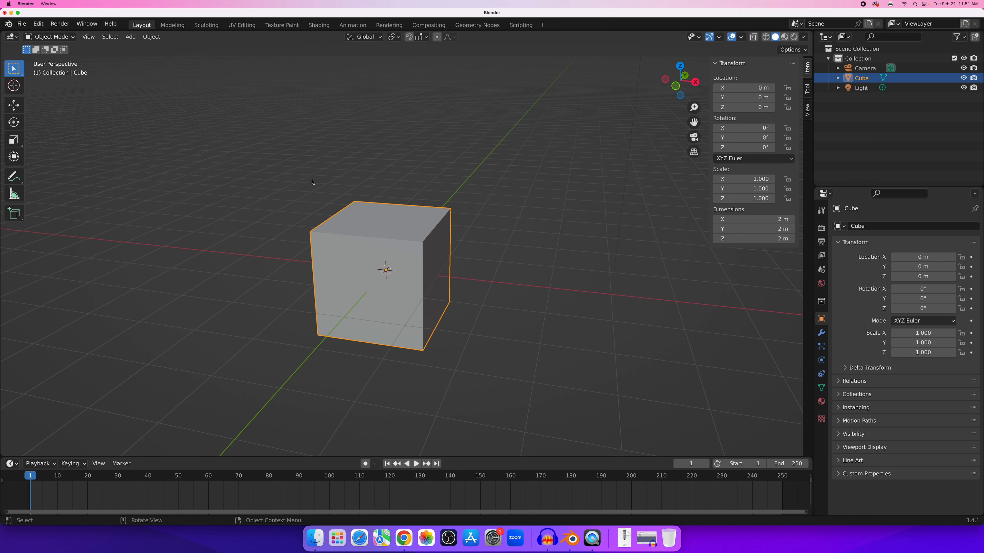
Rotate the cube 45° about the global Z axis.
{"action": "key", "text": "r"}
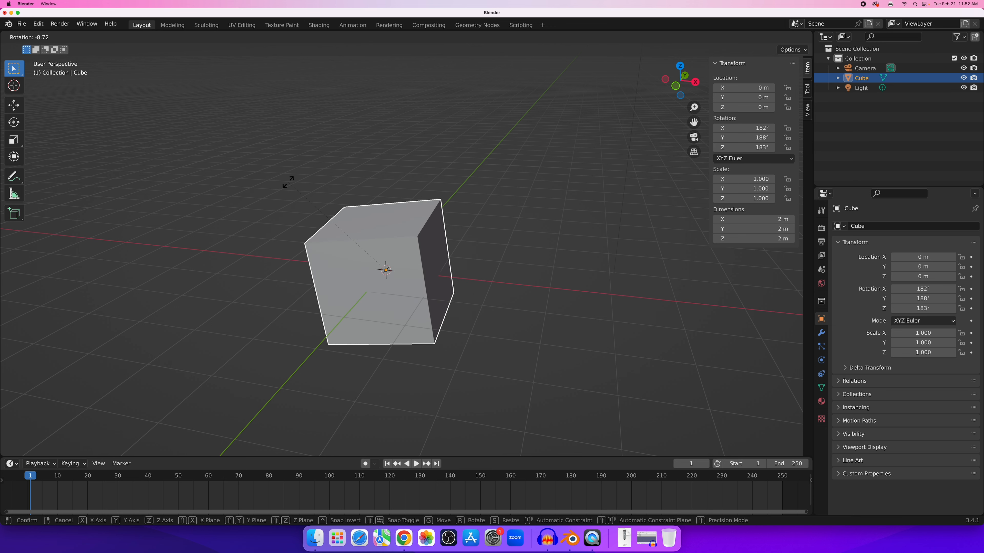
{"action": "key", "text": "z"}
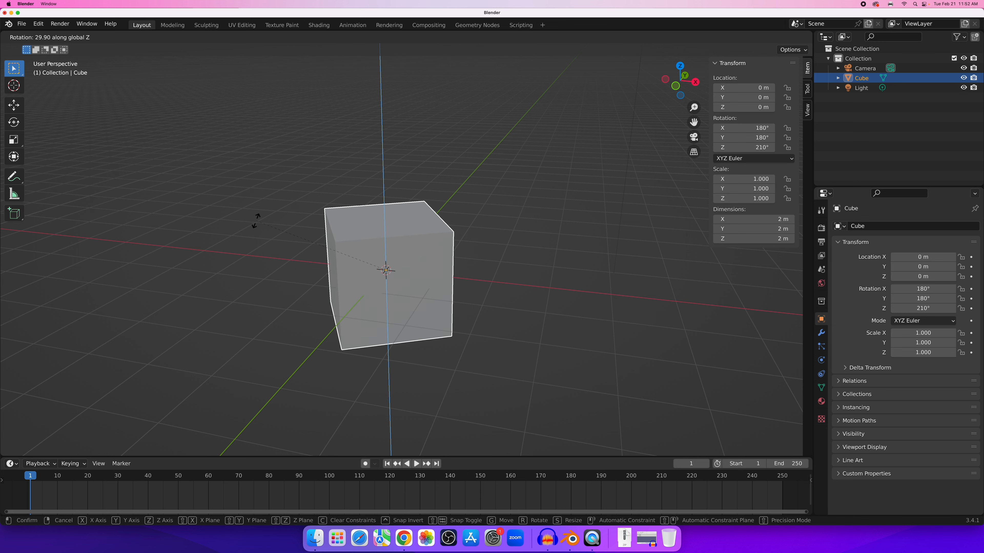
{"action": "type", "text": "45"}
{"action": "key", "text": "Return"}
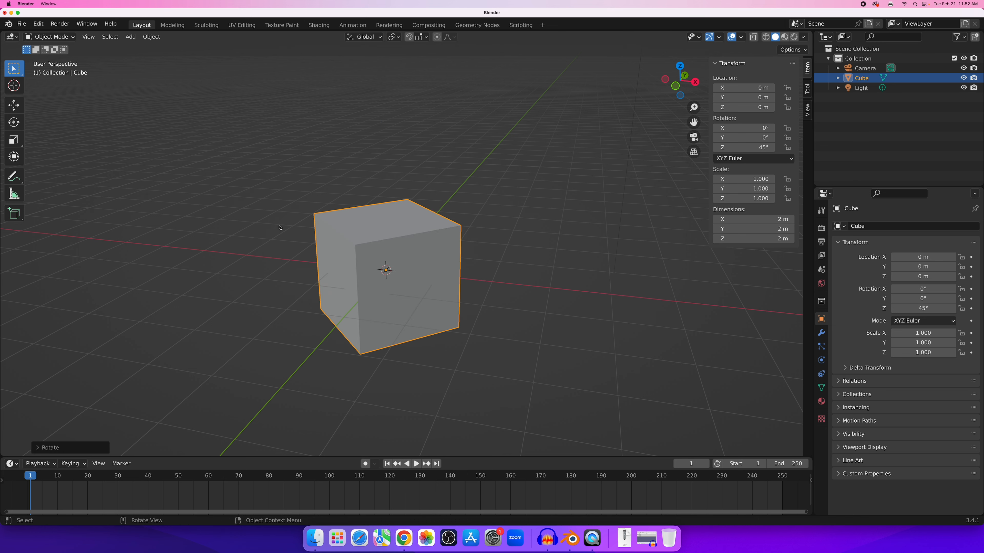
Set the cube's Z rotation to 0° in its transform values.
{"action": "left_click", "coordinate": [755, 149]}
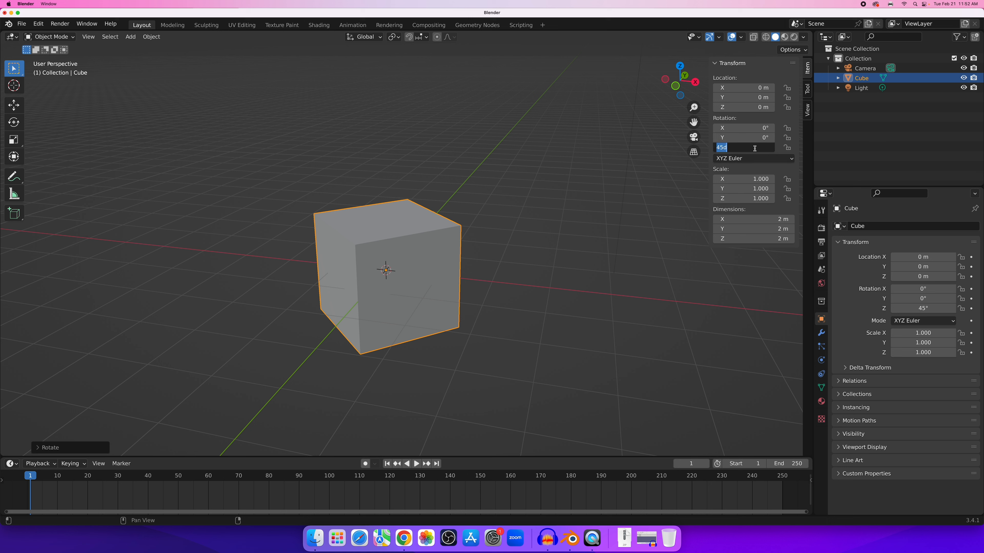
{"action": "type", "text": "0"}
{"action": "key", "text": "Return"}
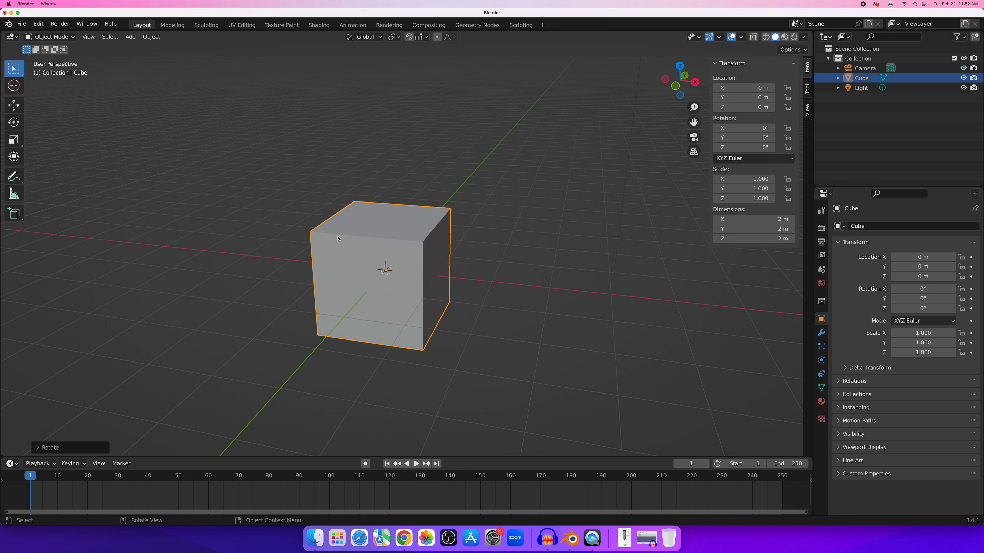
Scale the cube by a factor of 2 along the global X axis and undo the scaling.
{"action": "key", "text": "s"}
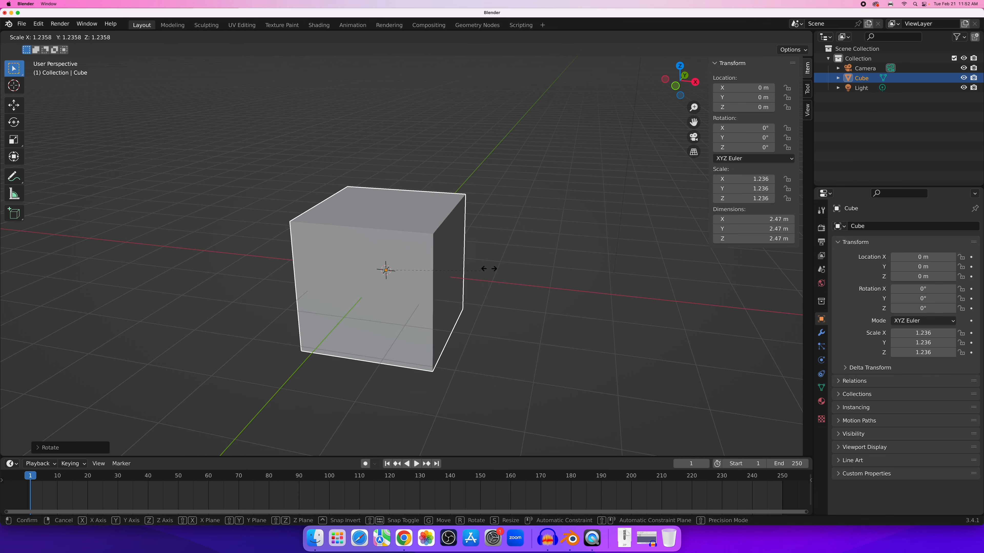
{"action": "key", "text": "x"}
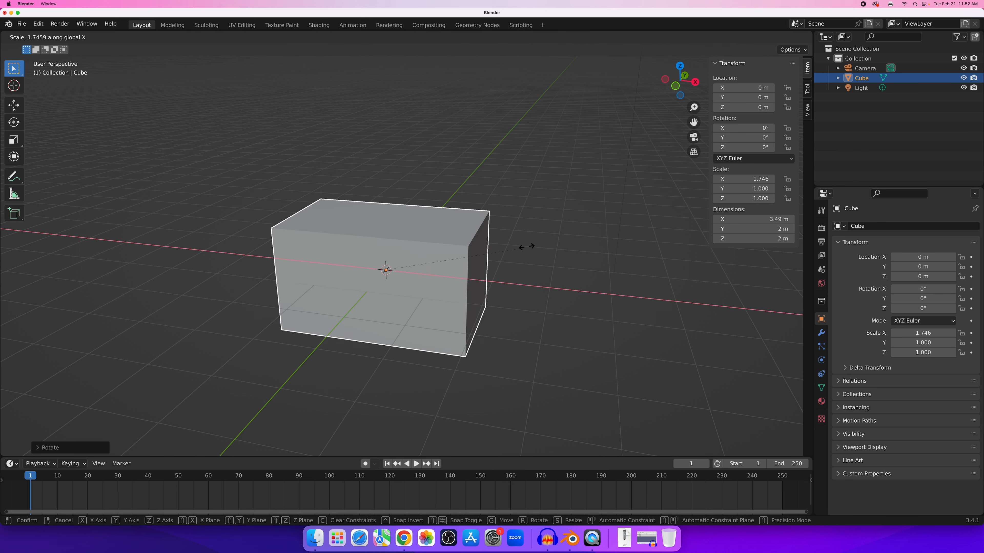
{"action": "left_click", "coordinate": [533, 213]}
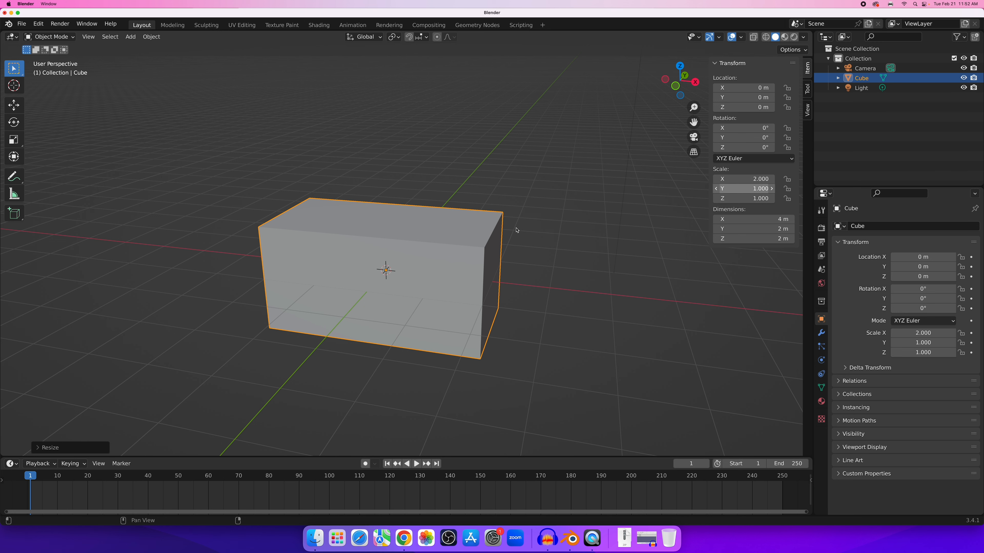
{"action": "middle_click_drag", "start_coordinate": [516, 228], "coordinate": [516, 228]}
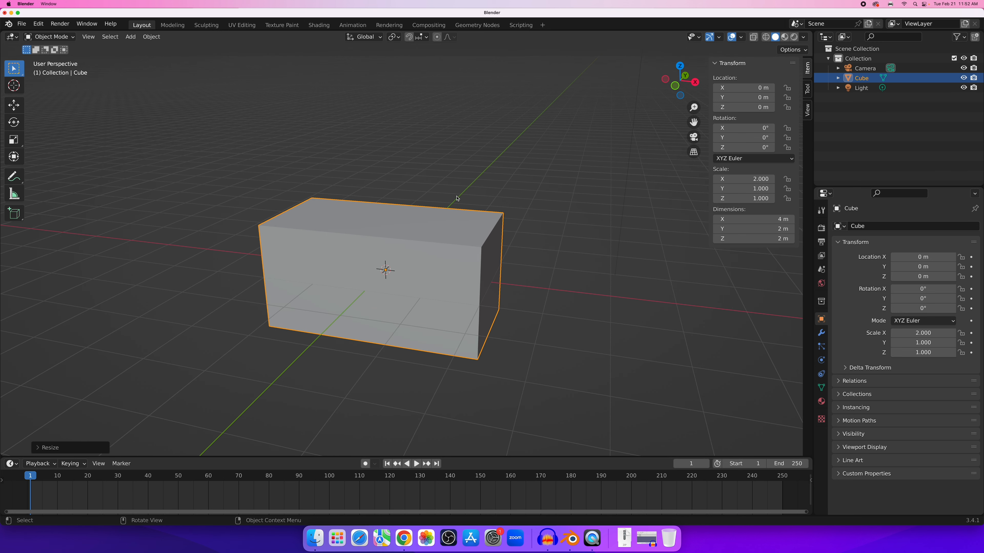
{"action": "key", "text": "ctrl"}
{"action": "key", "text": "ctrl+z"}
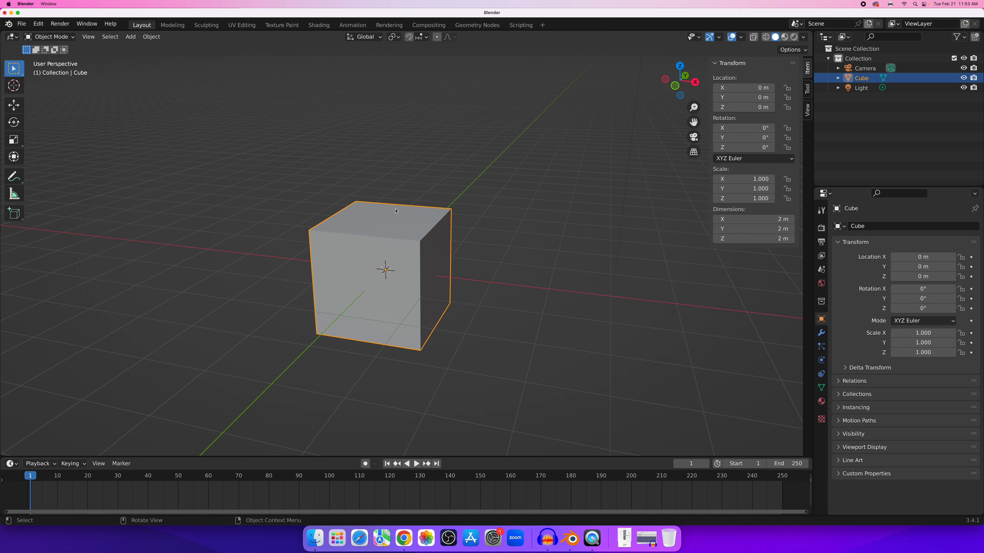
Rotate the cube by exactly 45° around global Z.
{"action": "key", "text": "r"}
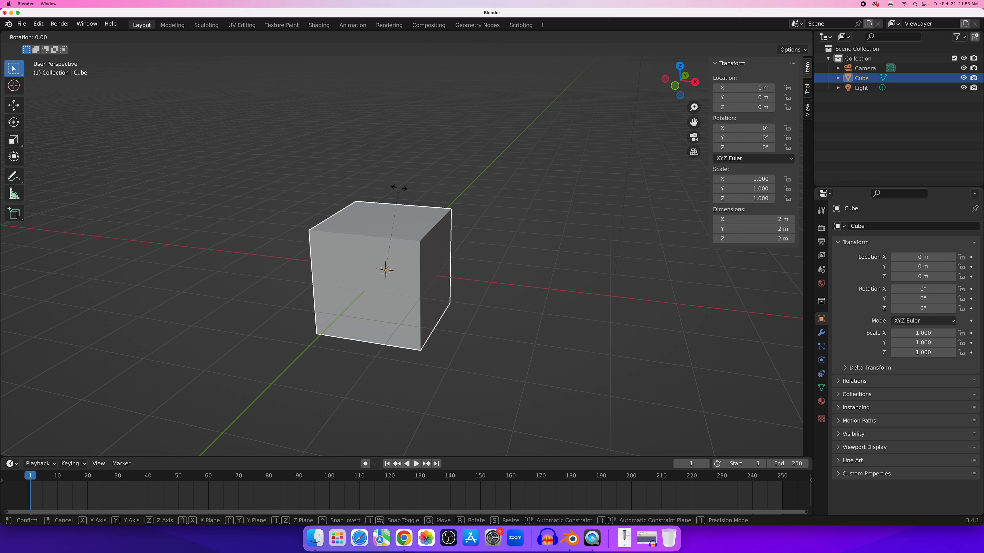
{"action": "type", "text": "z"}
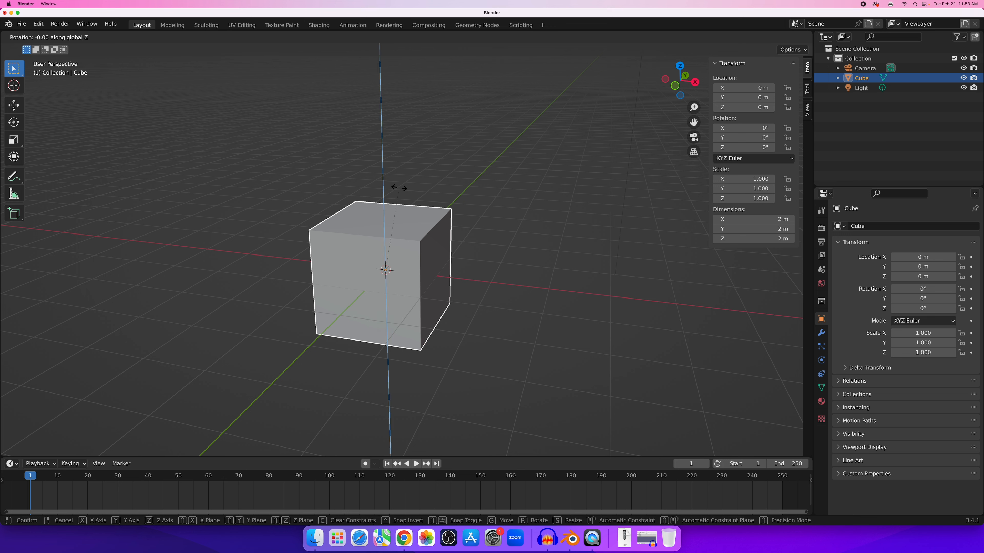
{"action": "type", "text": "45"}
{"action": "key", "text": "Return"}
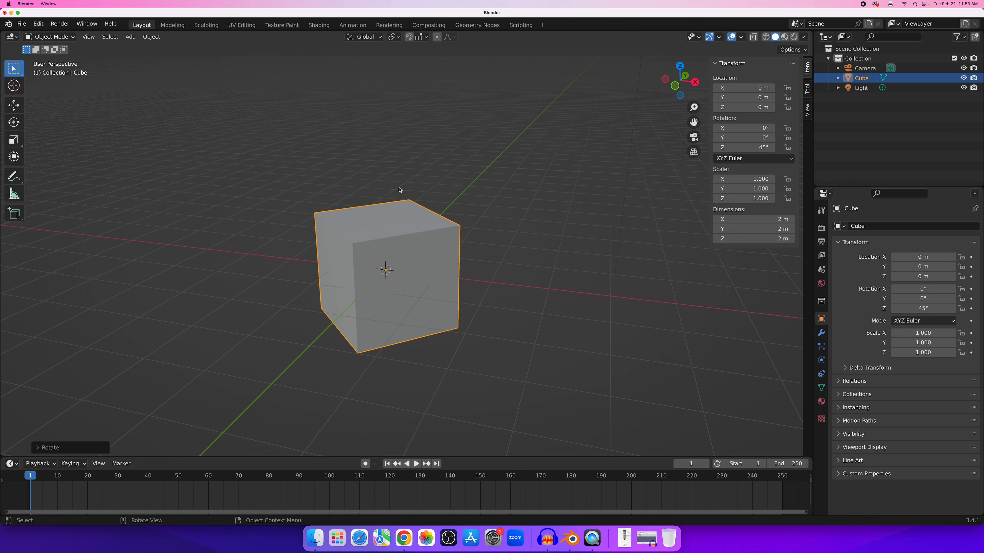
Activate the Move tool and set the transform orientation to Local.
{"action": "left_click", "coordinate": [16, 107]}
{"action": "middle_click_drag", "start_coordinate": [312, 207], "coordinate": [364, 233]}
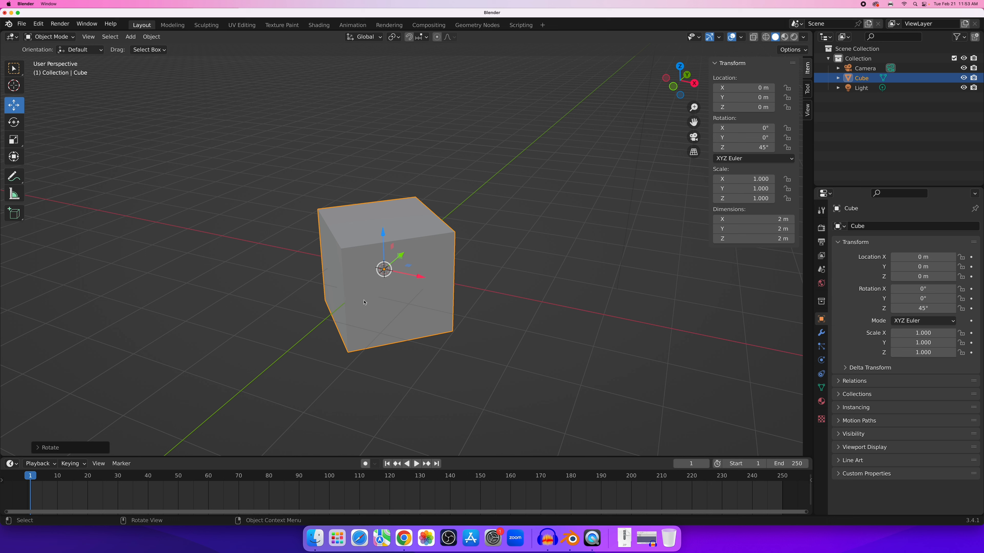
{"action": "left_click", "coordinate": [366, 37]}
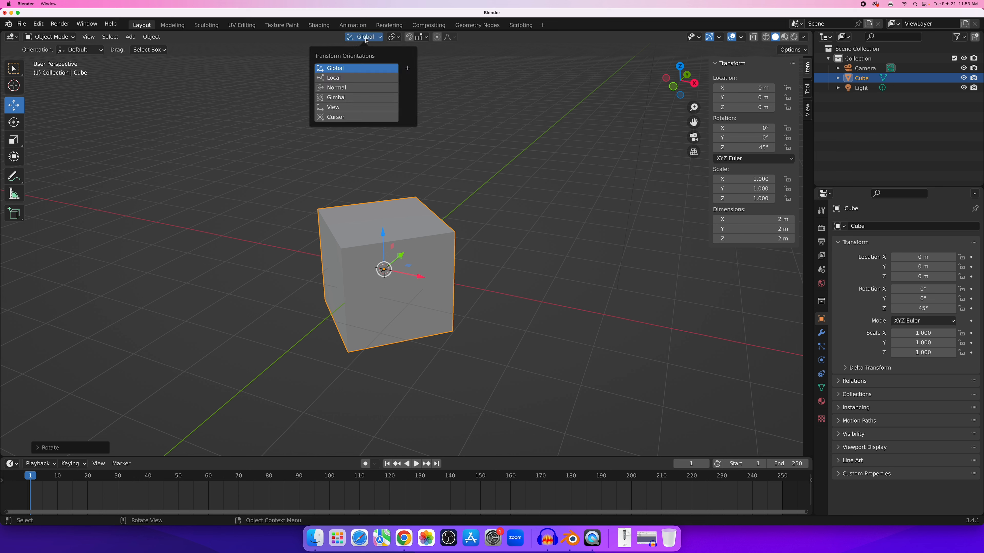
{"action": "left_click", "coordinate": [334, 77]}
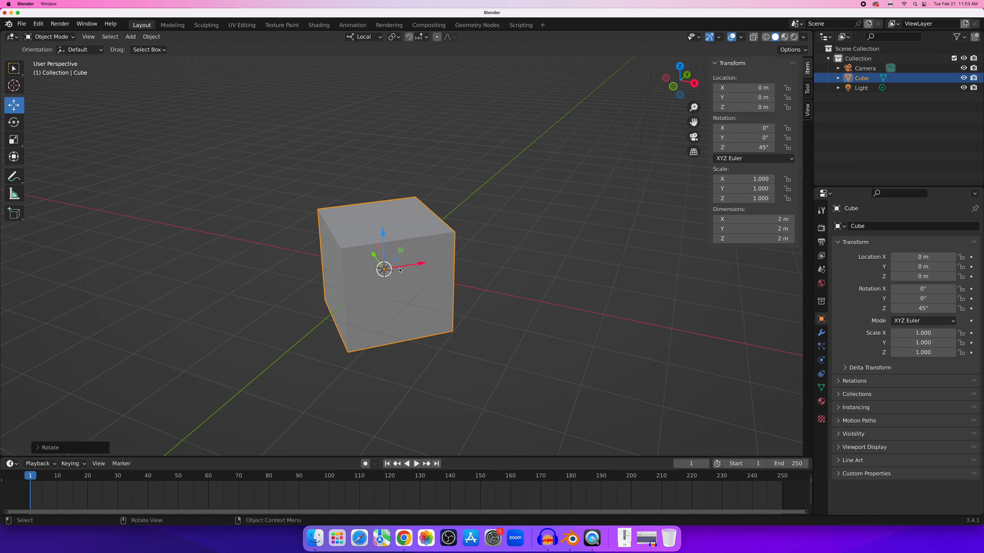
Move the cube along its local X axis to about X 1.034 m, Y 1.034 m.
{"action": "mouse_move", "coordinate": [423, 268]}
{"action": "middle_mouse_down"}
{"action": "mouse_move", "coordinate": [458, 214]}
{"action": "mouse_move", "coordinate": [382, 239]}
{"action": "mouse_move", "coordinate": [470, 228]}
{"action": "mouse_move", "coordinate": [418, 262]}
{"action": "middle_mouse_up"}
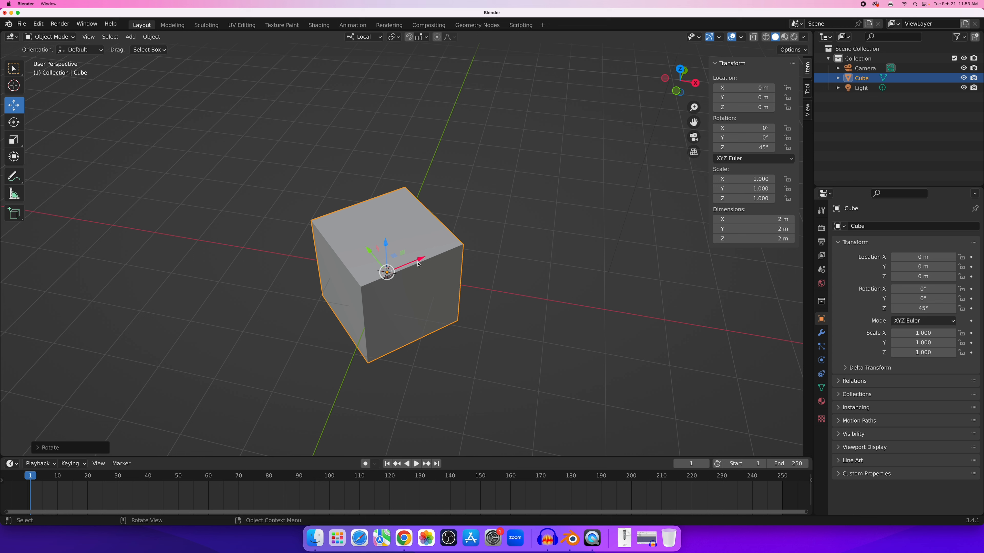
{"action": "key", "text": "g"}
{"action": "key", "text": "x"}
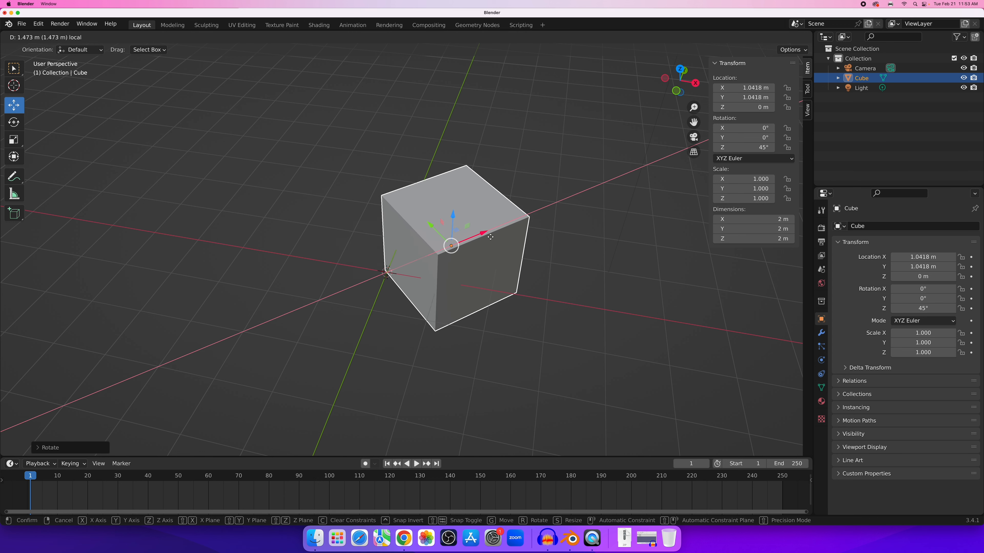
{"action": "left_click", "coordinate": [489, 239]}
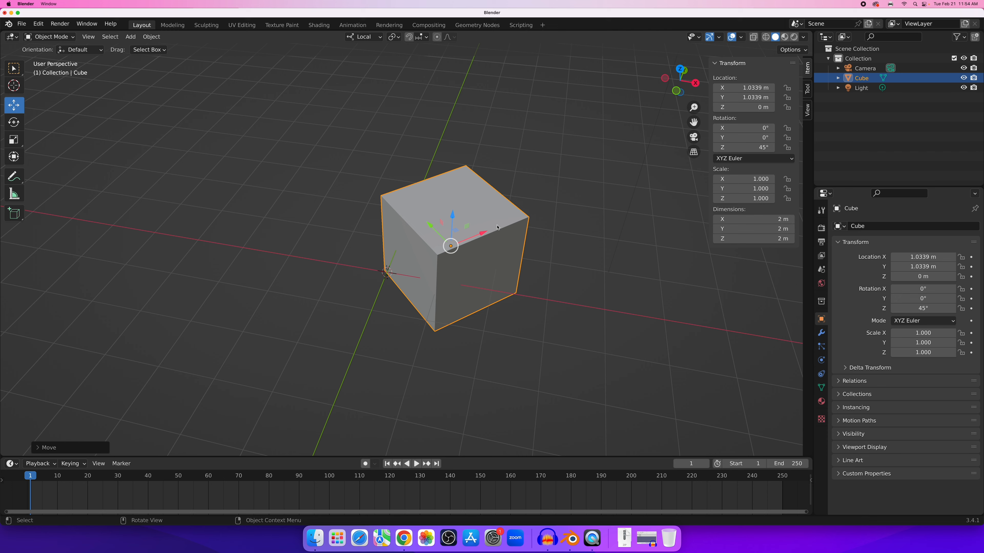
Clear the cube's location to 0 m on all axes and set its Z rotation to 0°.
{"action": "middle_click_drag", "start_coordinate": [526, 213], "coordinate": [479, 208]}
{"action": "key", "text": "alt+g"}
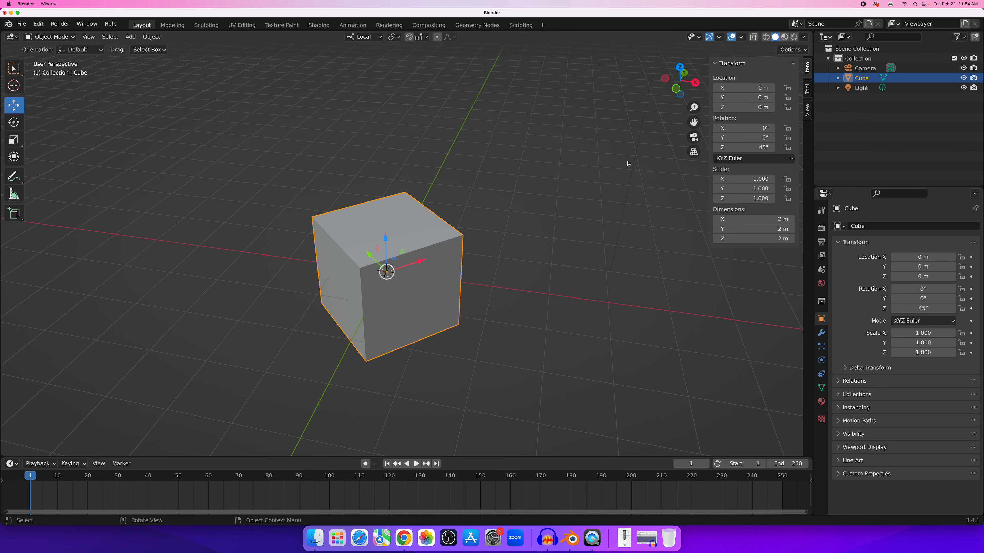
{"action": "left_click", "coordinate": [740, 148]}
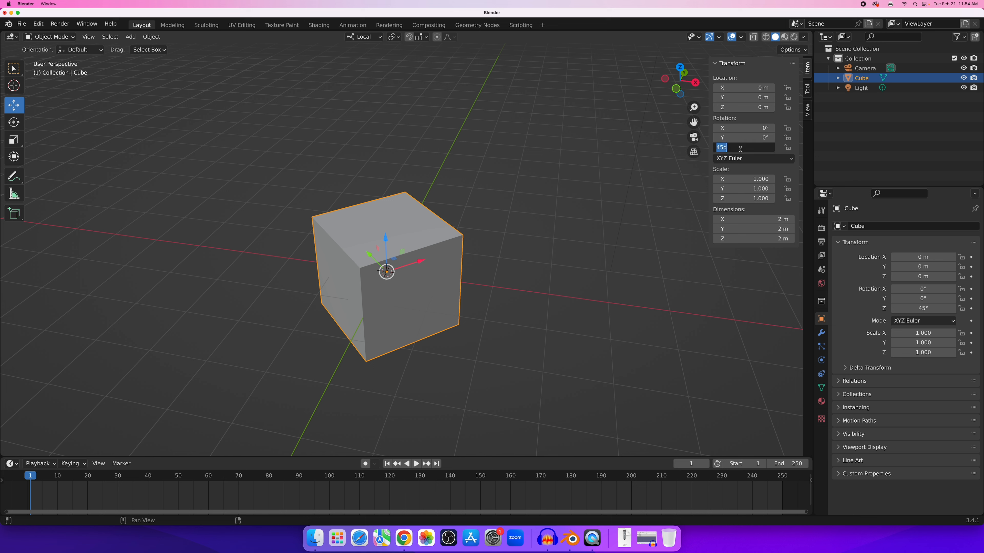
{"action": "type", "text": "0"}
{"action": "key", "text": "Return"}
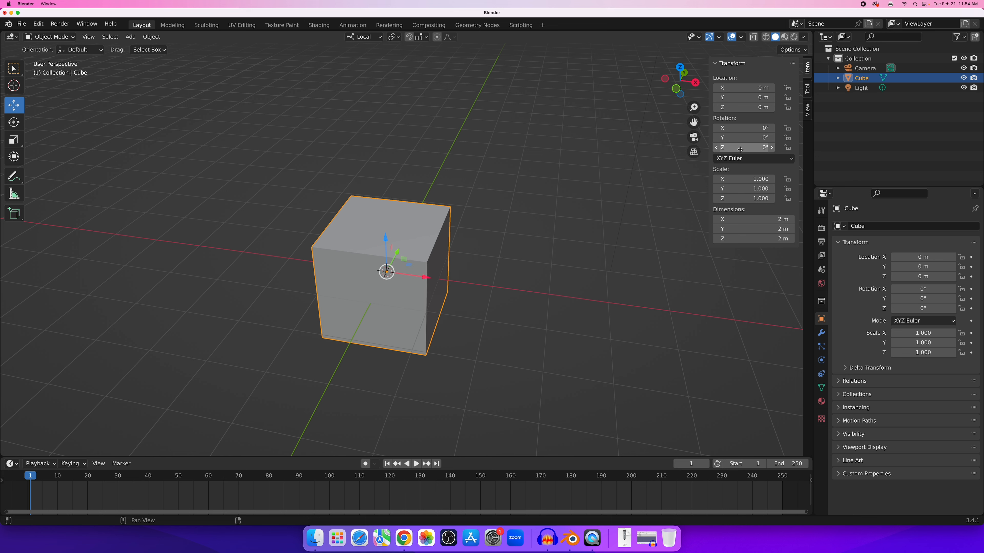
Set the transform orientation to Global.
{"action": "left_click", "coordinate": [366, 37]}
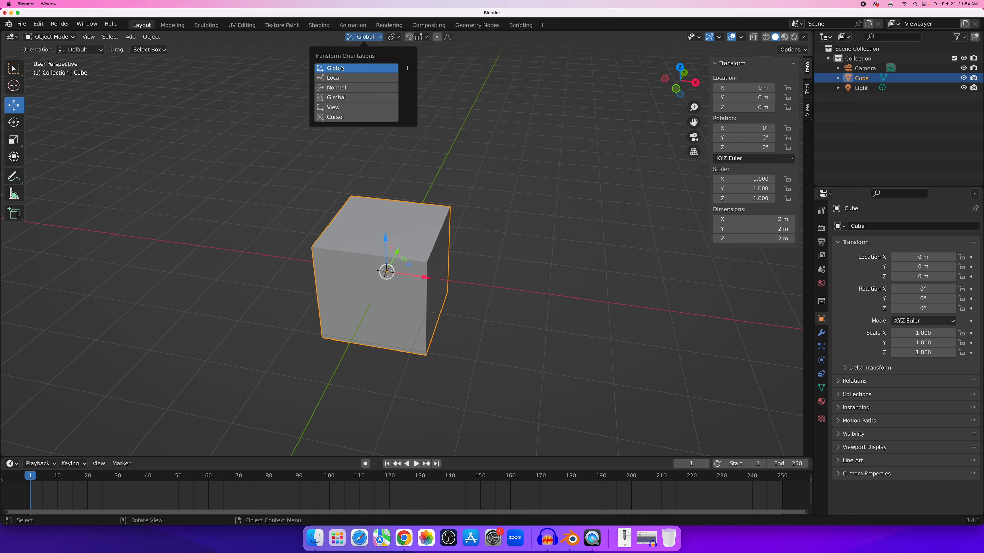
{"action": "left_click", "coordinate": [340, 69]}
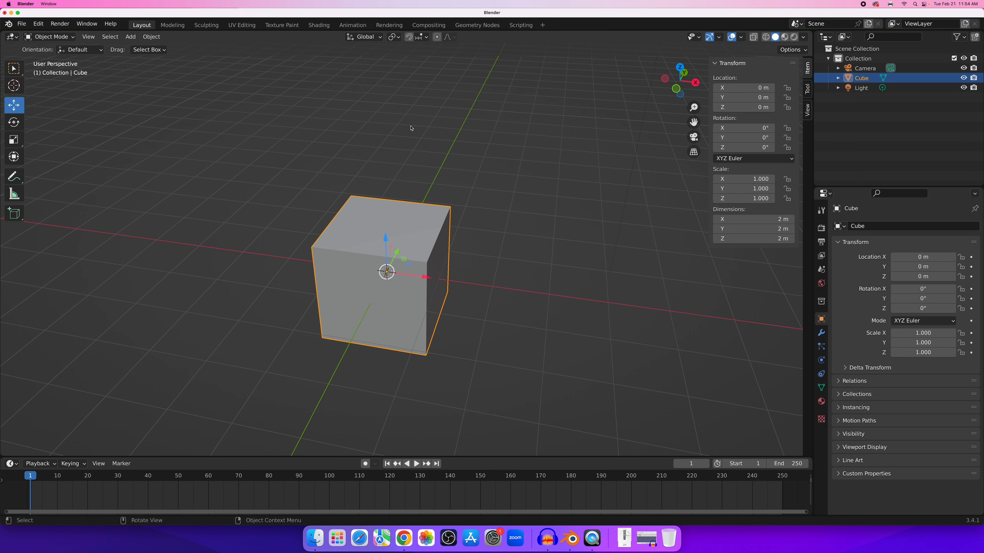
{"action": "middle_click_drag", "start_coordinate": [463, 157], "coordinate": [481, 217]}
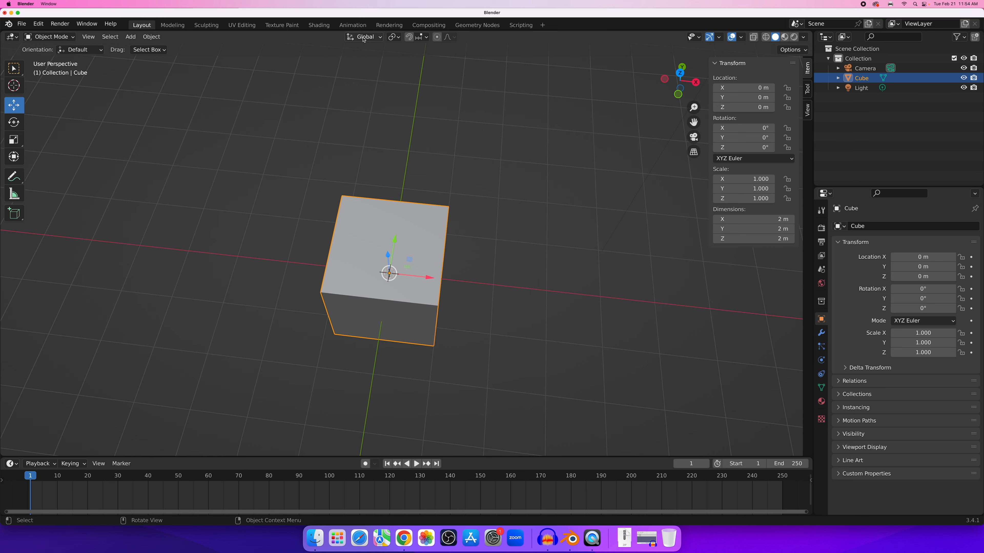
{"action": "scroll", "coordinate": [397, 165], "scroll_direction": "down", "scroll_amount": 1}
{"action": "middle_click_drag", "start_coordinate": [397, 165], "coordinate": [382, 123]}
{"action": "scroll", "coordinate": [390, 217], "scroll_direction": "up", "scroll_amount": 2}
{"action": "middle_click_drag", "start_coordinate": [391, 217], "coordinate": [419, 245]}
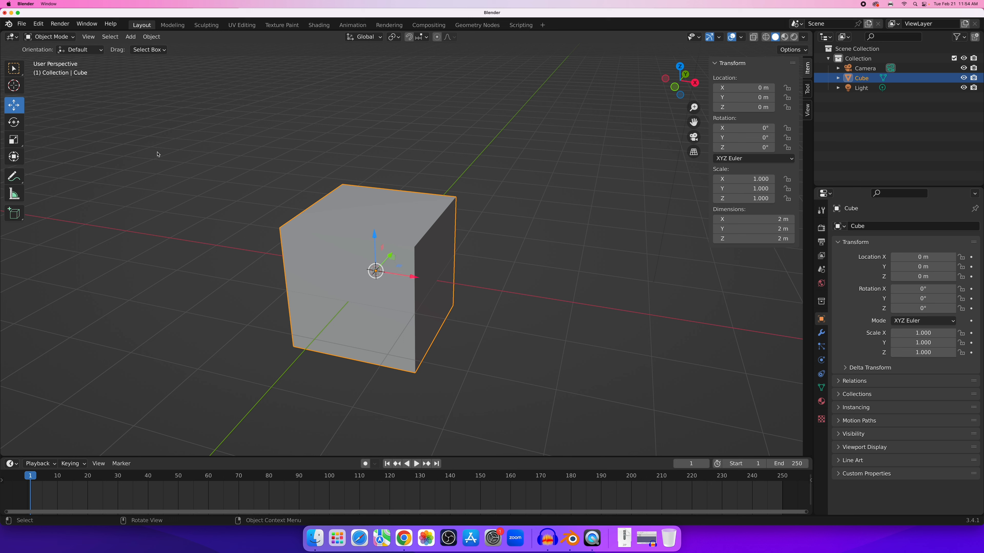
Switch the cube between Object Mode and Edit Mode, ending in Edit Mode.
{"action": "key", "text": "Tab"}
{"action": "key", "text": "Tab"}
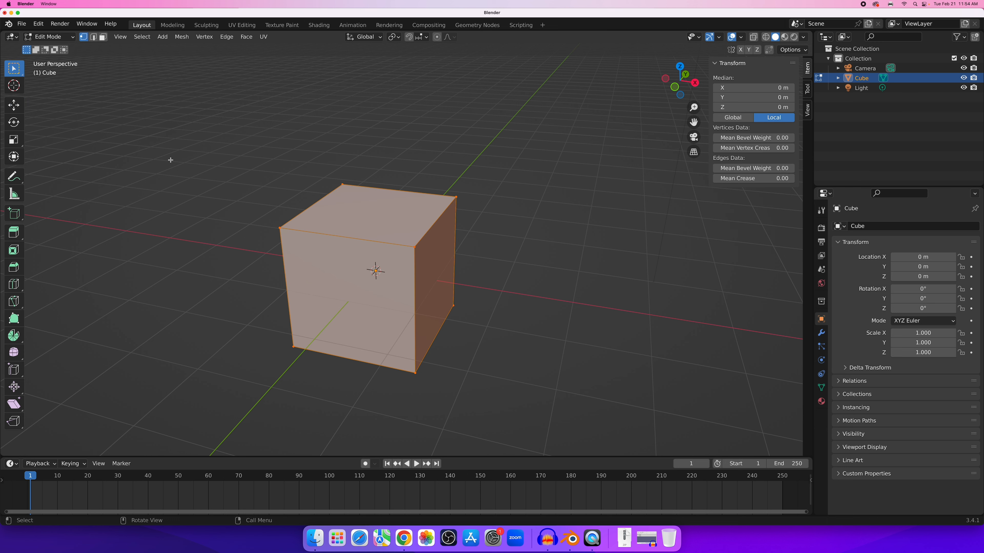
{"action": "left_click", "coordinate": [49, 37]}
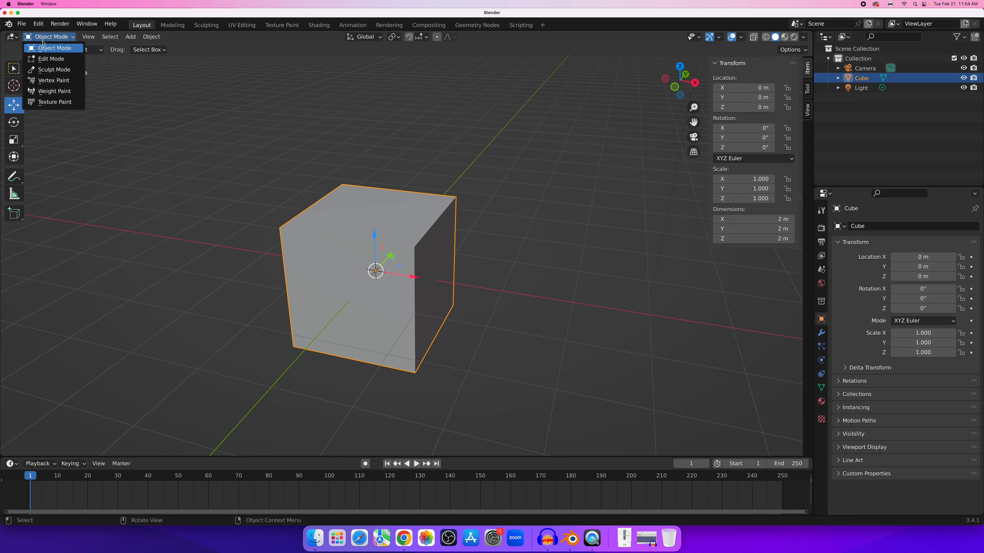
{"action": "left_click", "coordinate": [46, 62]}
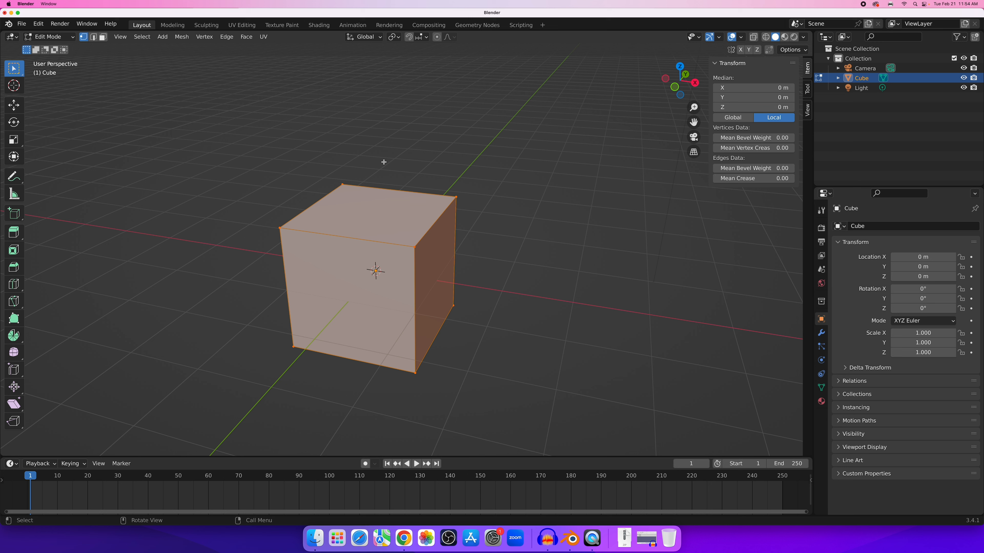
Deselect the cube's whole mesh, select all of it, and deselect everything again.
{"action": "key", "text": "alt+a"}
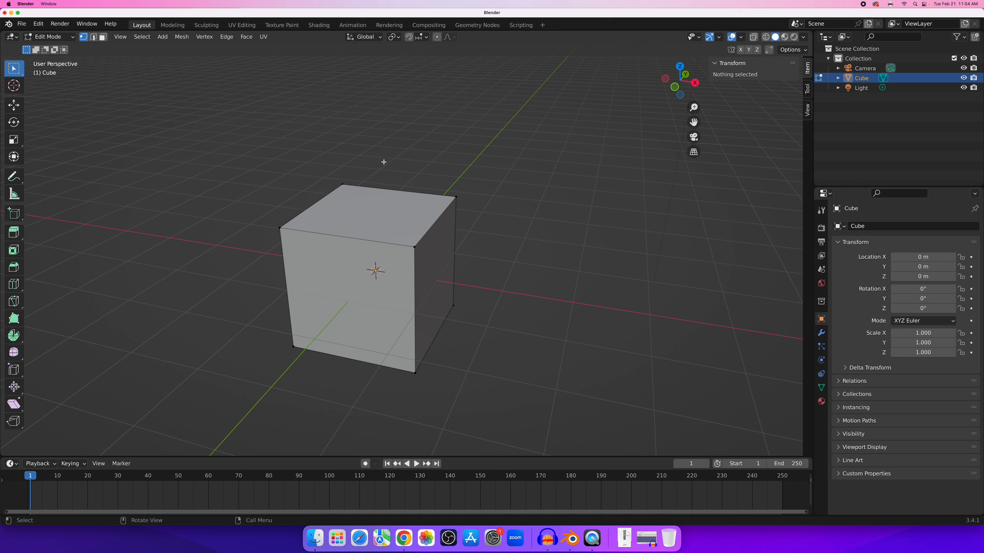
{"action": "key", "text": "a"}
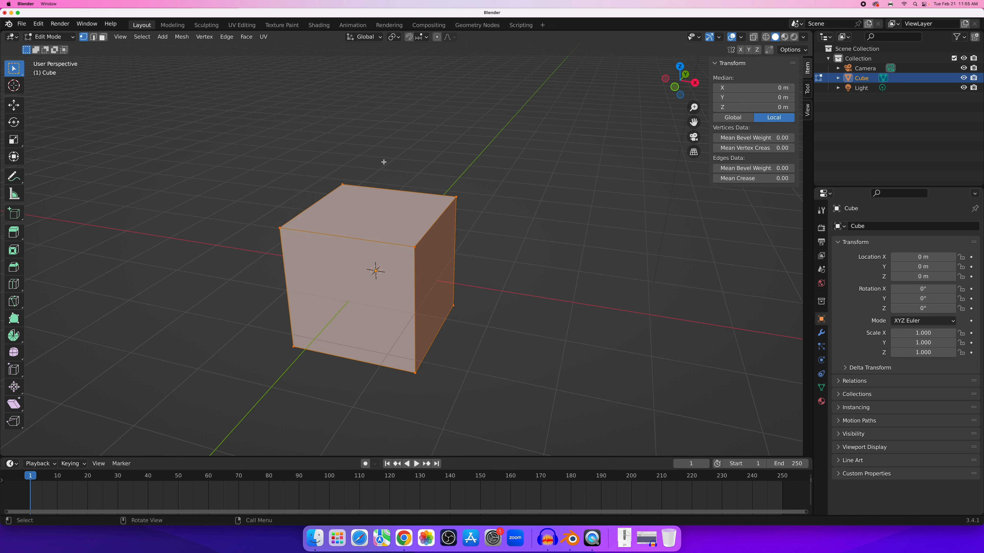
{"action": "key", "text": "alt+a"}
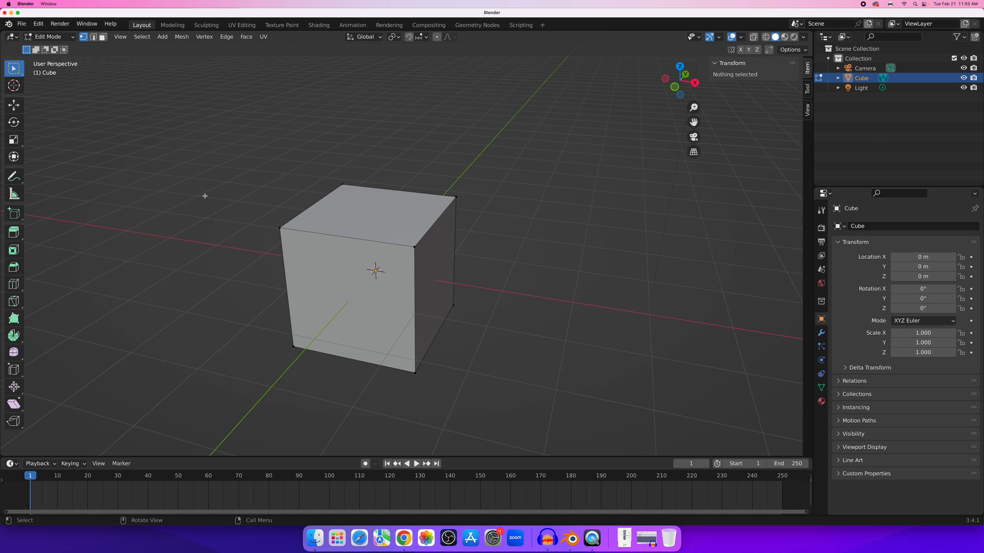
Select the corner vertices of the cube's top face one after another in vertex select mode.
{"action": "left_click", "coordinate": [278, 228]}
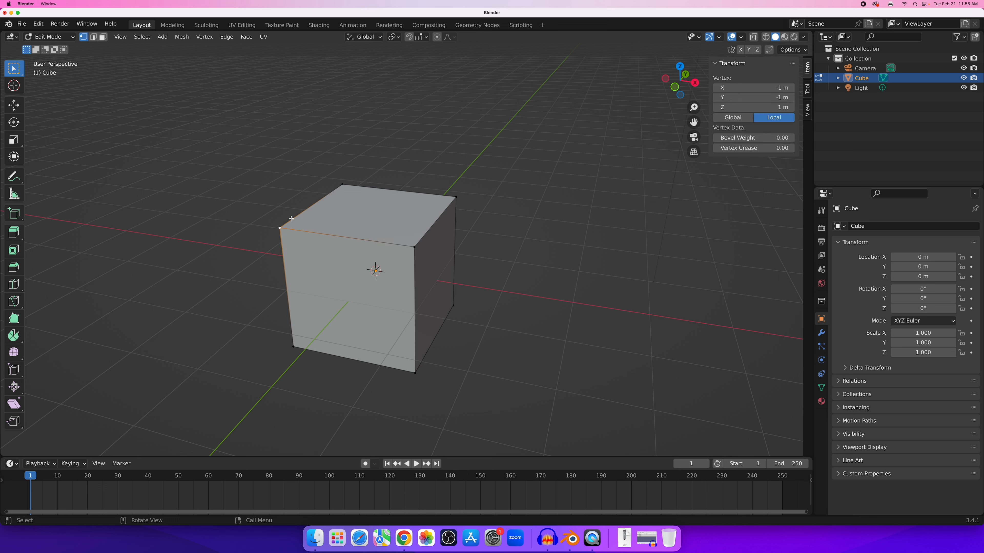
{"action": "left_click", "coordinate": [343, 187]}
{"action": "left_click", "coordinate": [448, 196]}
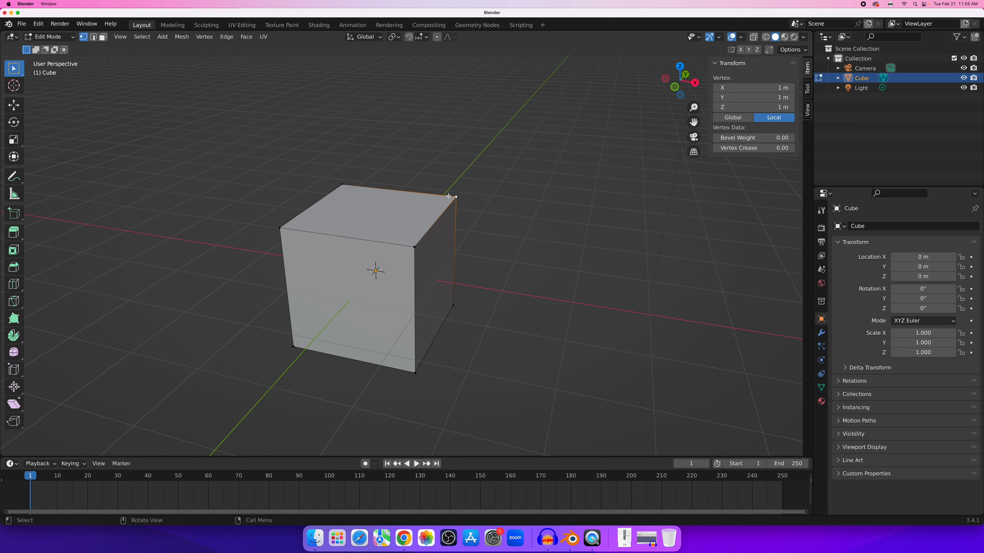
{"action": "left_click", "coordinate": [411, 251]}
{"action": "left_click", "coordinate": [283, 225]}
{"action": "left_click", "coordinate": [324, 192]}
{"action": "left_click", "coordinate": [429, 193]}
{"action": "left_click", "coordinate": [292, 227]}
Switch to edge select mode and select the edges around the cube's top face one at a time.
{"action": "key", "text": "2"}
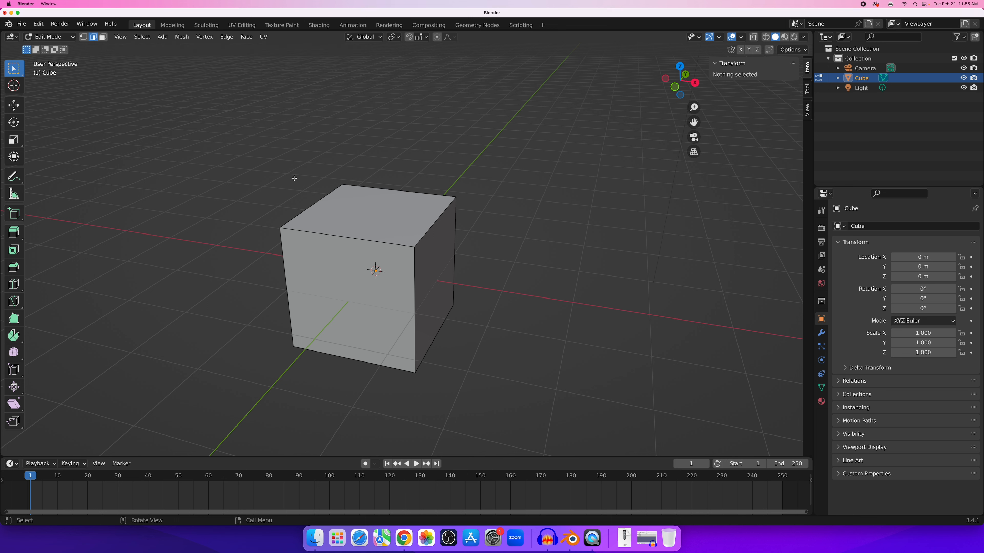
{"action": "left_click", "coordinate": [317, 203]}
{"action": "left_click", "coordinate": [342, 235]}
{"action": "left_click", "coordinate": [391, 193]}
{"action": "left_click", "coordinate": [429, 238]}
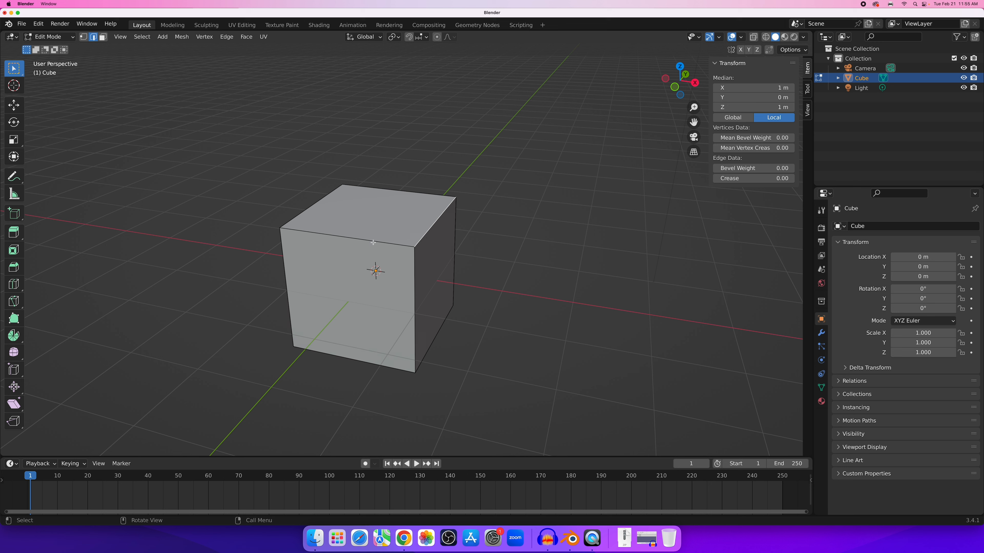
{"action": "left_click", "coordinate": [378, 241]}
{"action": "left_click", "coordinate": [326, 207]}
{"action": "left_click", "coordinate": [372, 197]}
Activate the Move tool and try to move the top edge on the cube's negative X side upward along Z.
{"action": "left_click", "coordinate": [328, 202]}
{"action": "left_click", "coordinate": [14, 105]}
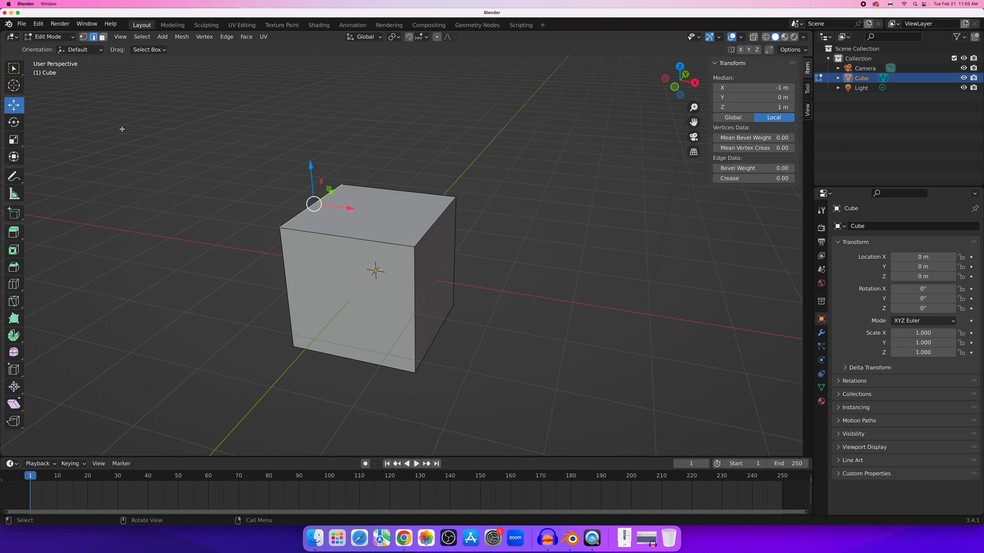
{"action": "left_click_drag", "start_coordinate": [314, 204], "coordinate": [310, 166]}
{"action": "key", "text": "Escape"}
{"action": "left_click", "coordinate": [368, 239]}
Switch to face select mode and select the cube's front face on the negative Y side.
{"action": "left_click", "coordinate": [104, 37]}
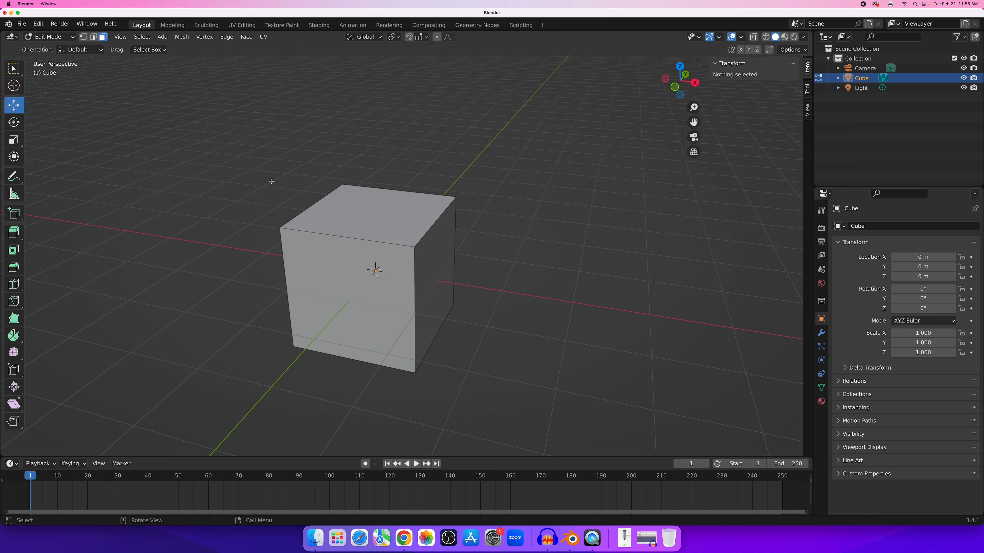
{"action": "left_click", "coordinate": [323, 197]}
{"action": "left_click", "coordinate": [348, 258]}
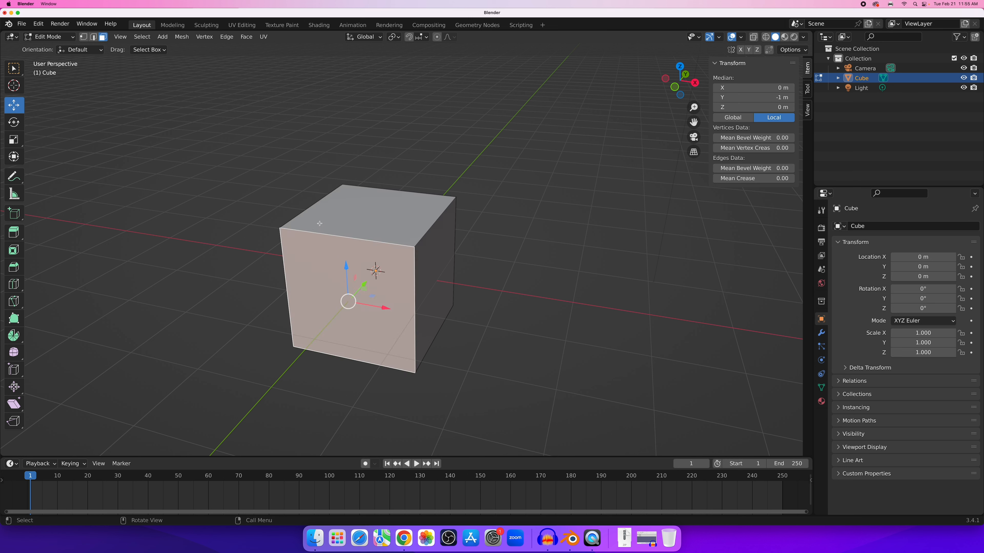
Try moving the cube's top face along X to about -0.667 m, and undo the move.
{"action": "left_click", "coordinate": [399, 215]}
{"action": "left_click_drag", "start_coordinate": [408, 214], "coordinate": [368, 210]}
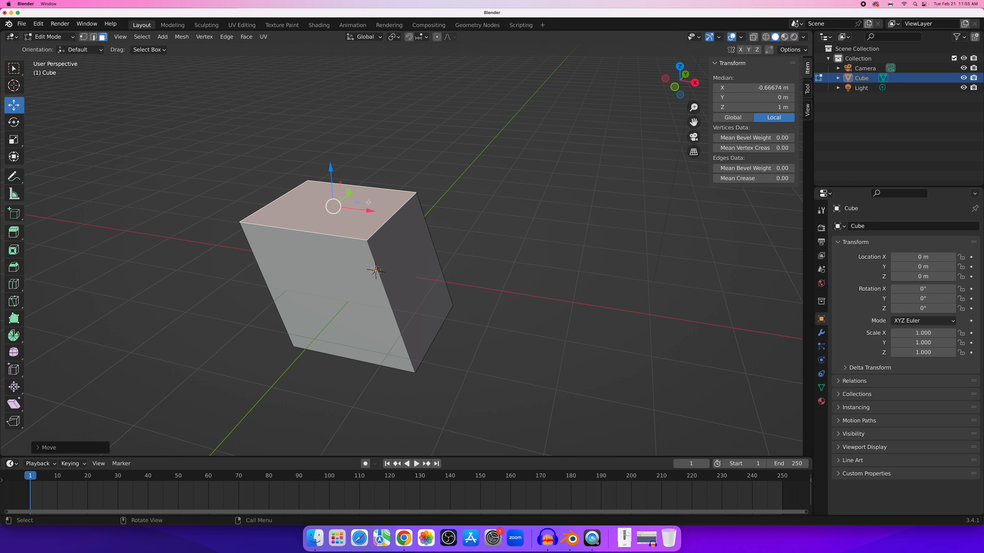
{"action": "key", "text": "super+z"}
Select the cube's face on the negative X side and extrude it outward by 2 m.
{"action": "mouse_move", "coordinate": [354, 250]}
{"action": "middle_mouse_down"}
{"action": "mouse_move", "coordinate": [336, 231]}
{"action": "mouse_move", "coordinate": [361, 246]}
{"action": "middle_mouse_up"}
{"action": "left_click", "coordinate": [338, 239]}
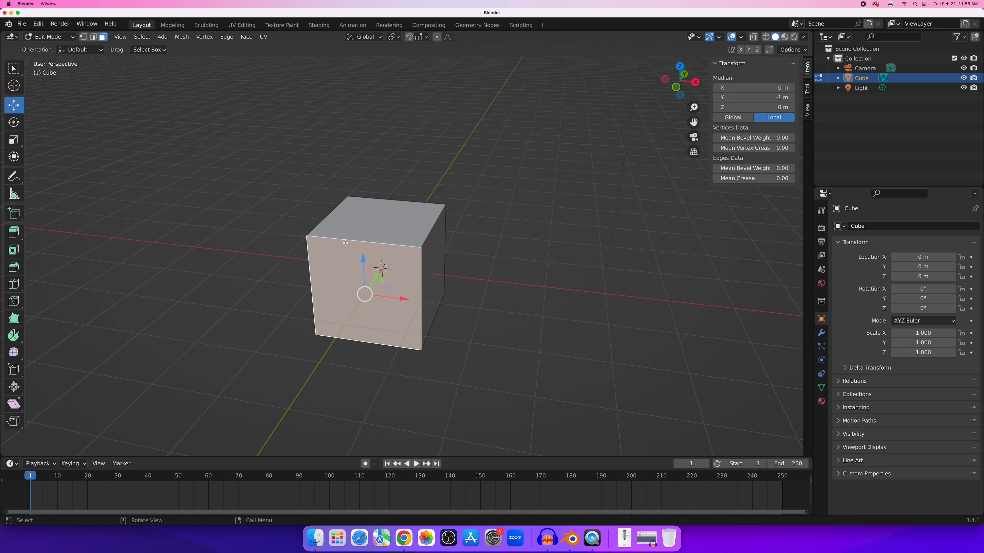
{"action": "middle_click_drag", "start_coordinate": [346, 242], "coordinate": [383, 239], "text": "shift"}
{"action": "scroll", "coordinate": [392, 233], "scroll_direction": "up", "scroll_amount": 2}
{"action": "scroll", "coordinate": [402, 246], "scroll_direction": "down", "scroll_amount": 2}
{"action": "left_click", "coordinate": [384, 239]}
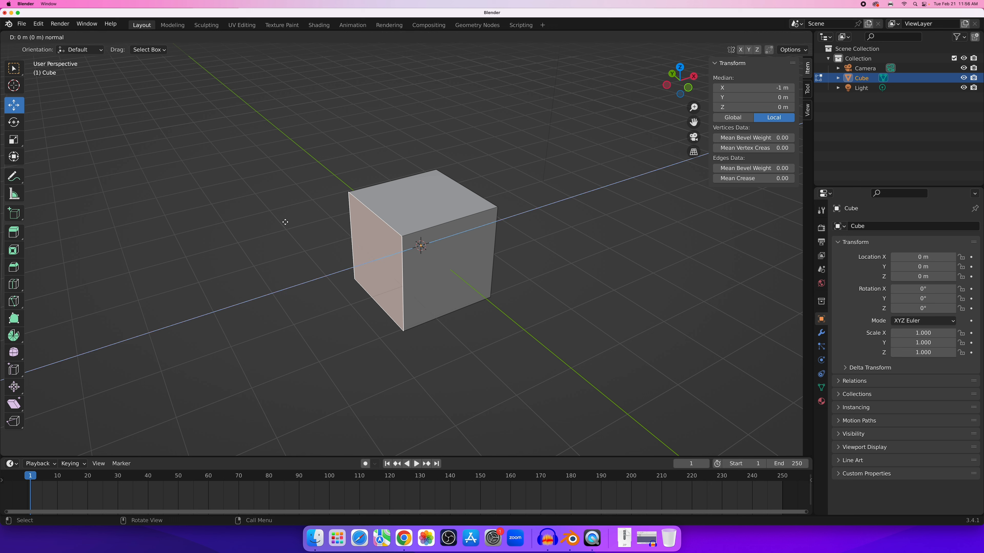
{"action": "key", "text": "e"}
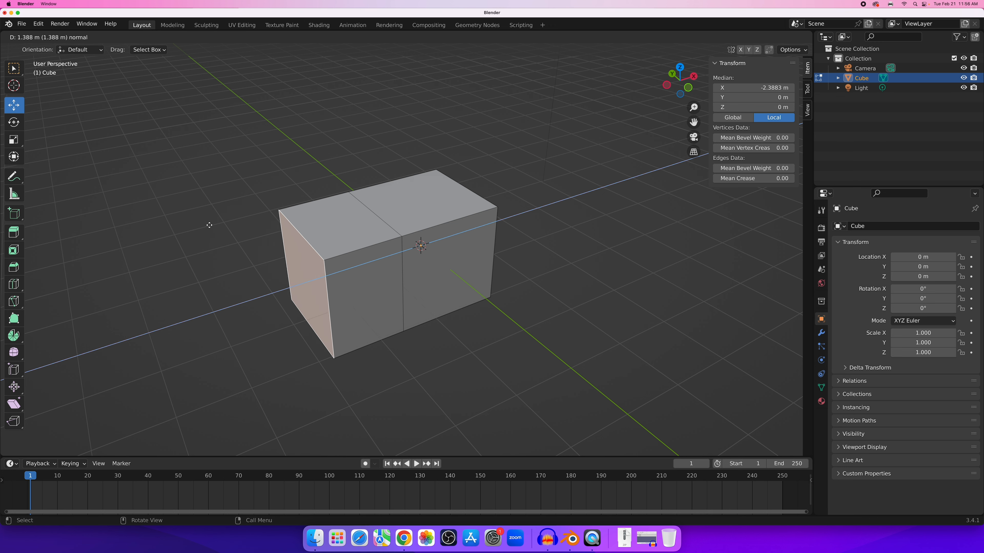
{"action": "type", "text": "2"}
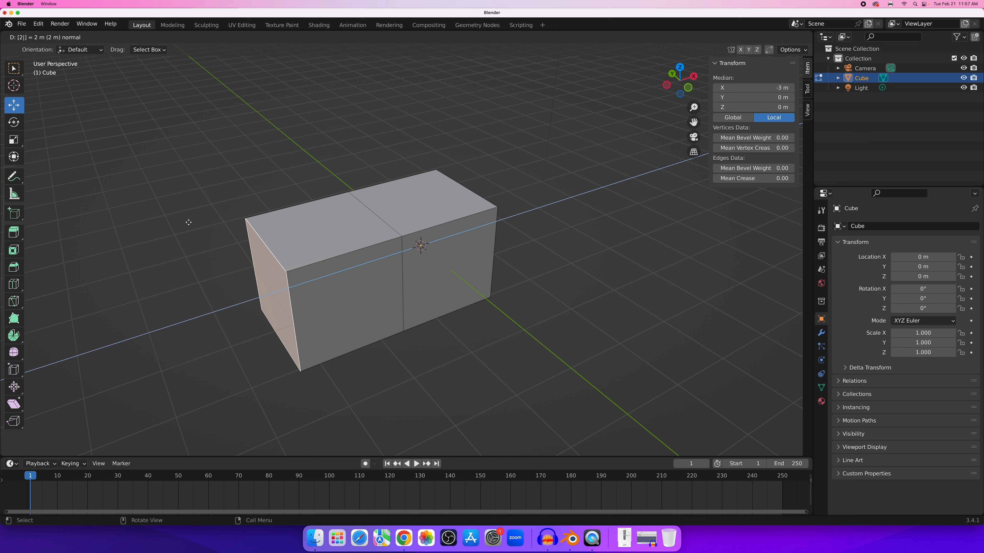
{"action": "key", "text": "Return"}
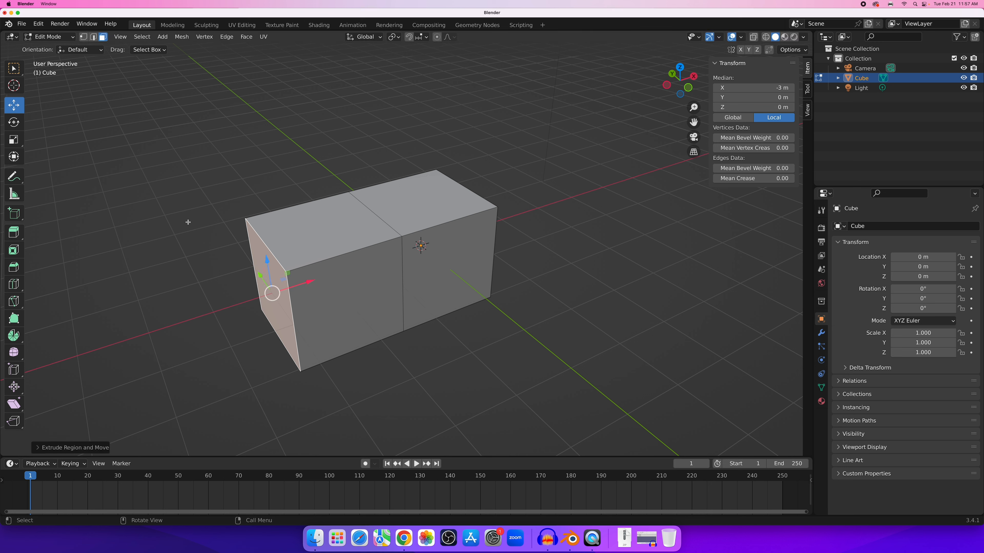
Extrude the end face another 2 m along its normal to lengthen the box with a third segment.
{"action": "middle_click_drag", "start_coordinate": [208, 239], "coordinate": [271, 251], "text": "shift"}
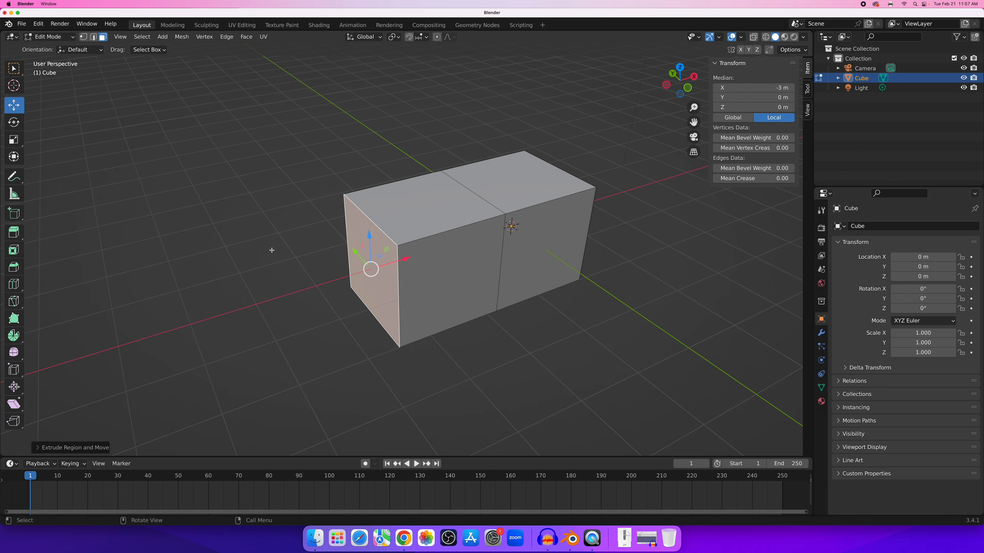
{"action": "type", "text": "e"}
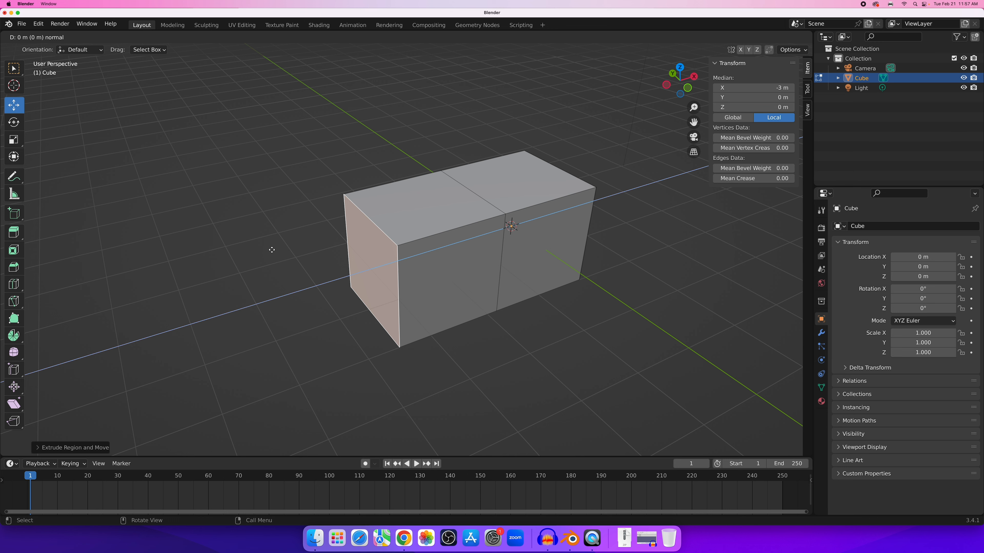
{"action": "type", "text": "2"}
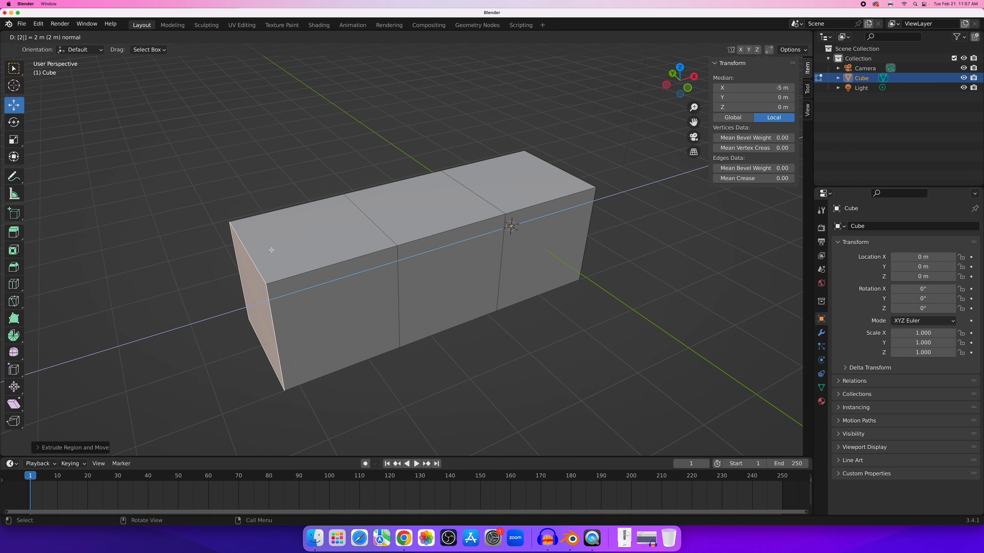
{"action": "key", "text": "Return"}
Enable the Statistics overlay in the 3D viewport.
{"action": "middle_click_drag", "start_coordinate": [270, 250], "coordinate": [332, 223]}
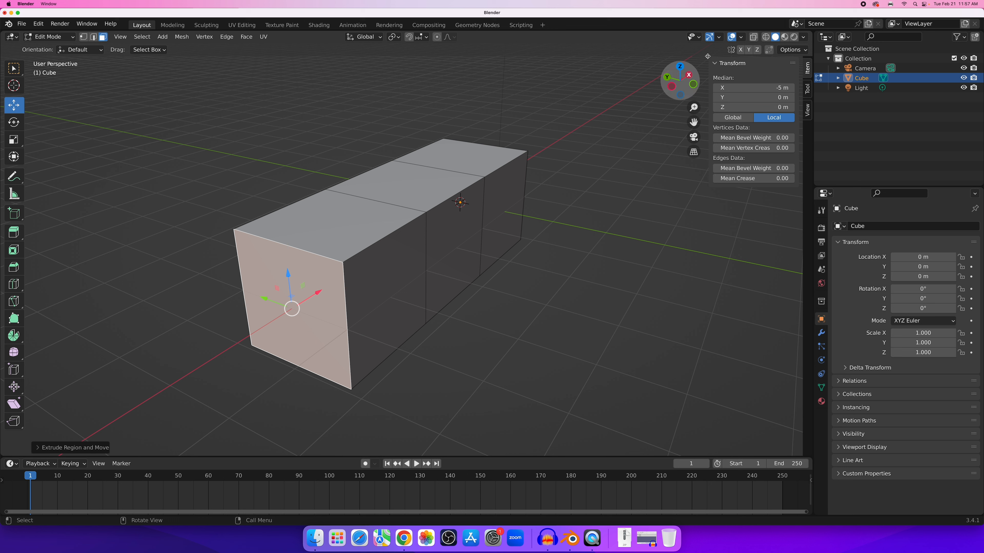
{"action": "left_click", "coordinate": [742, 37]}
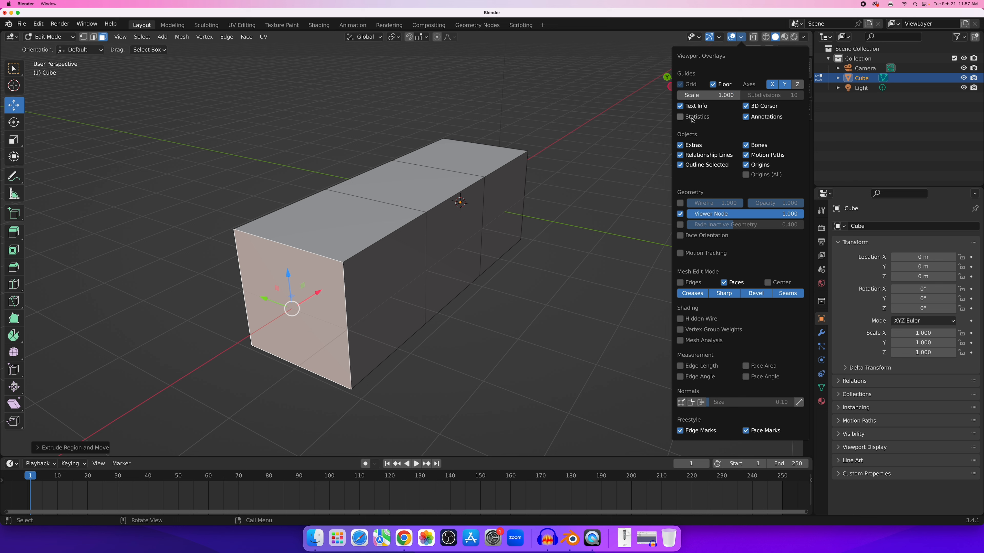
{"action": "left_click", "coordinate": [680, 118]}
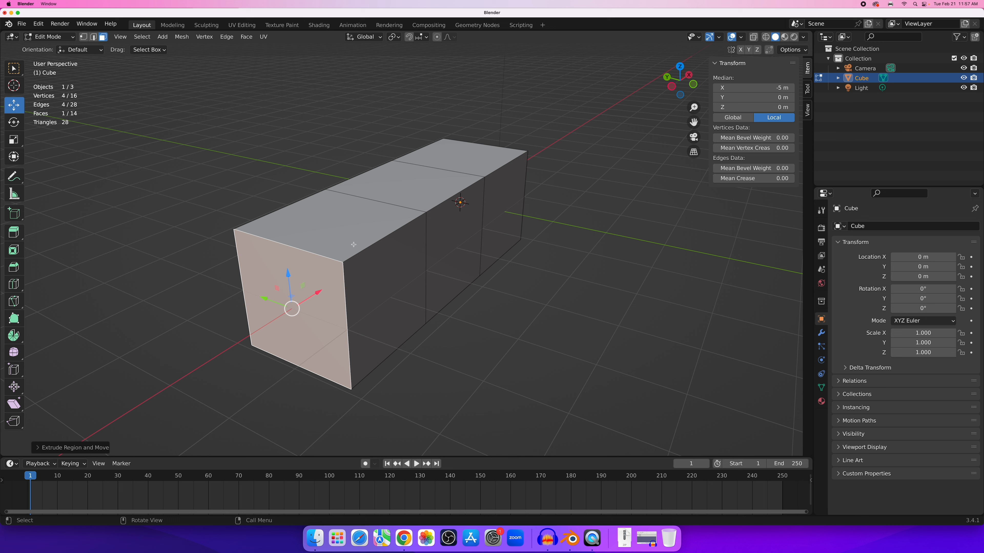
Add a lengthwise loop cut along the extruded box, with a slide factor of about -0.009.
{"action": "middle_click_drag", "start_coordinate": [301, 211], "coordinate": [347, 234]}
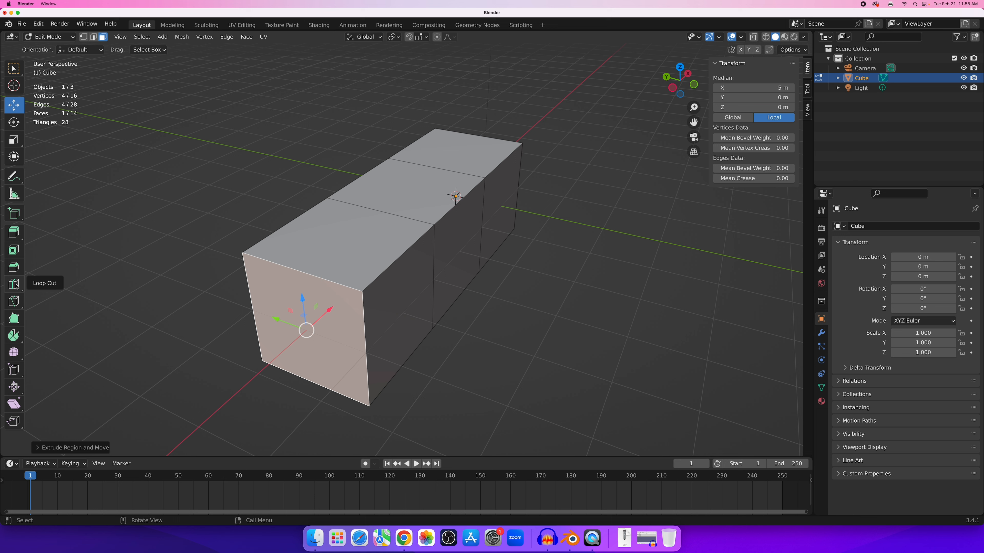
{"action": "key", "text": "ctrl+r"}
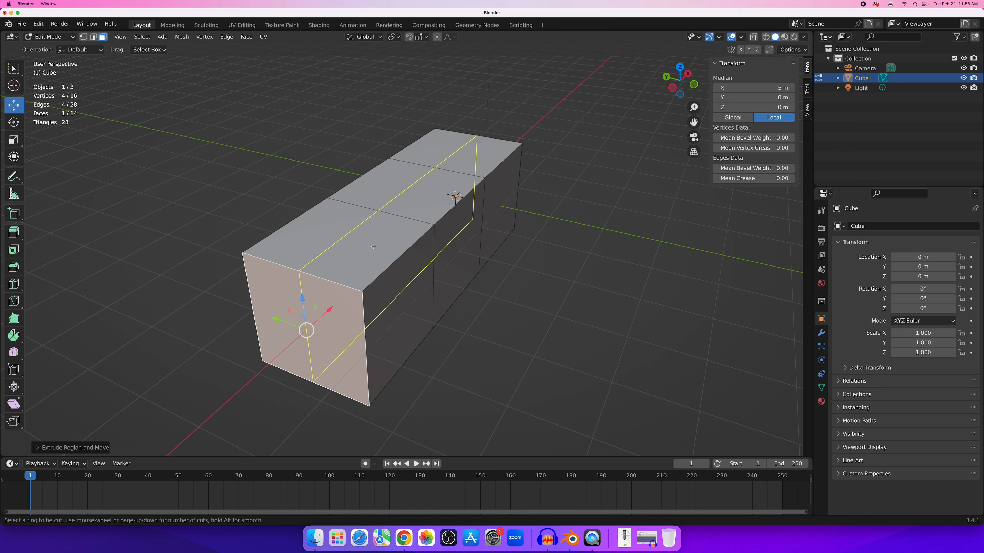
{"action": "left_click", "coordinate": [302, 271]}
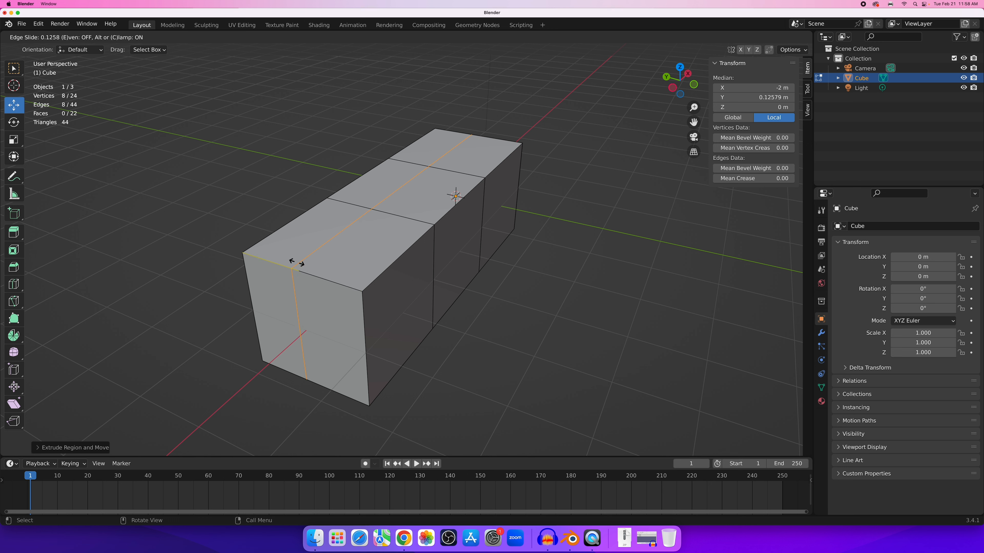
{"action": "left_click", "coordinate": [304, 264]}
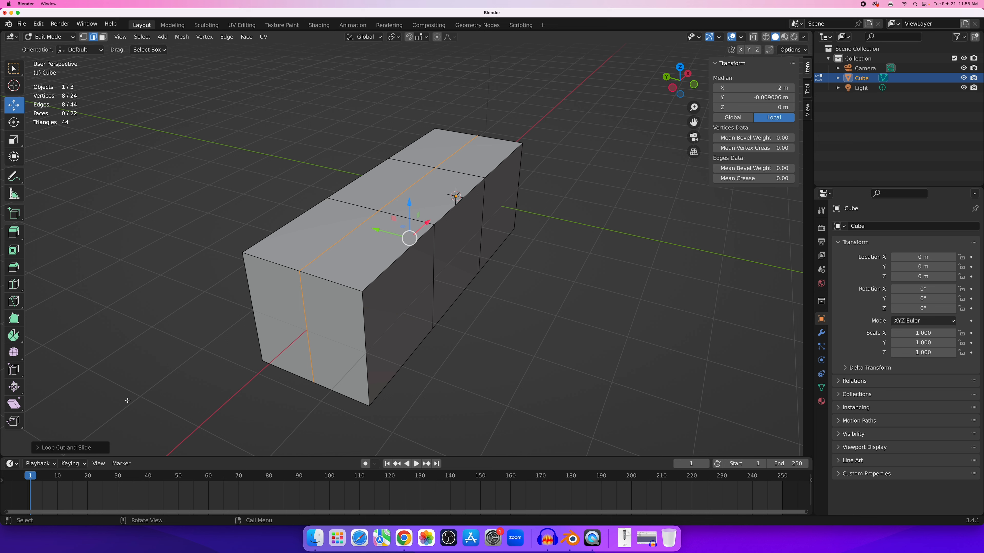
Set the loop cut's slide factor to 0 to centre it on the box.
{"action": "left_click", "coordinate": [39, 448]}
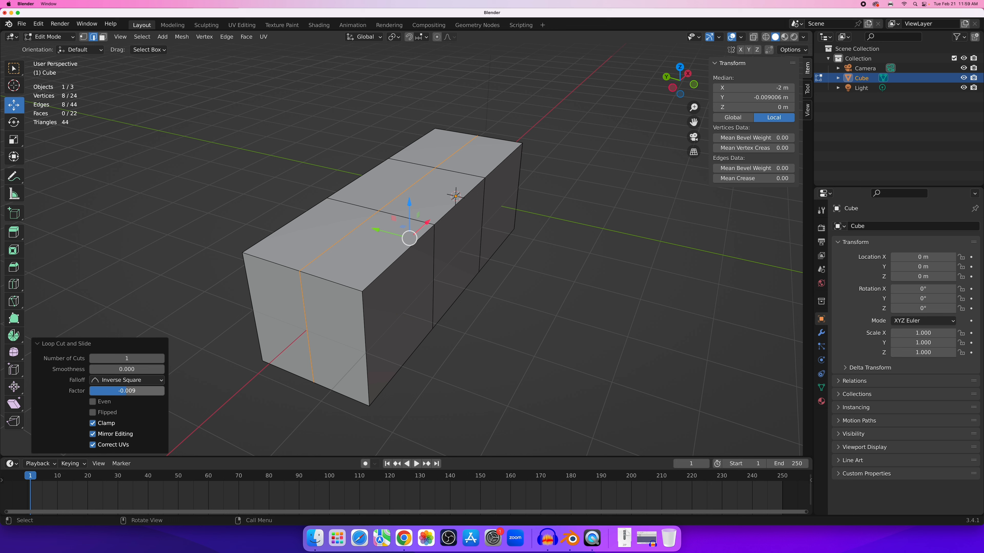
{"action": "left_click", "coordinate": [126, 392]}
{"action": "type", "text": "0"}
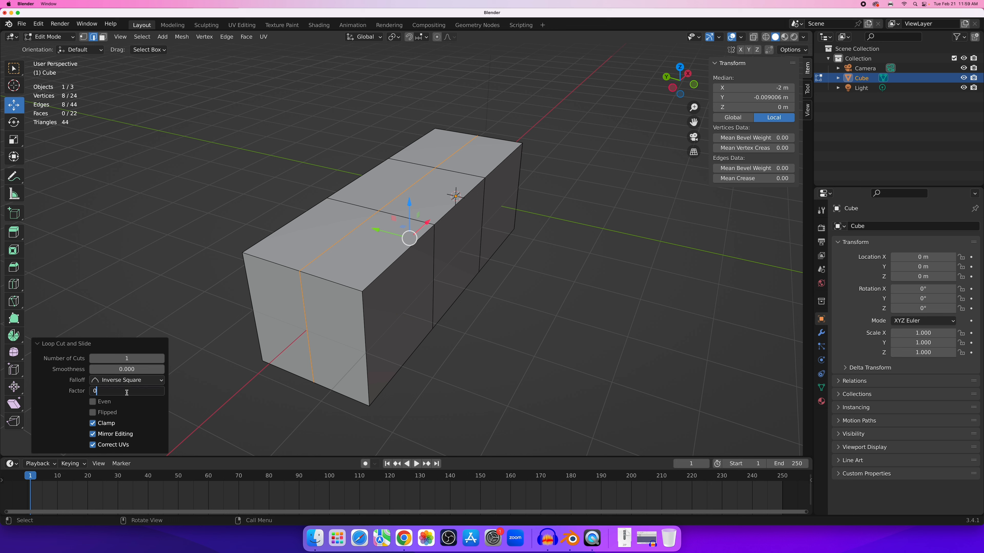
{"action": "key", "text": "Return"}
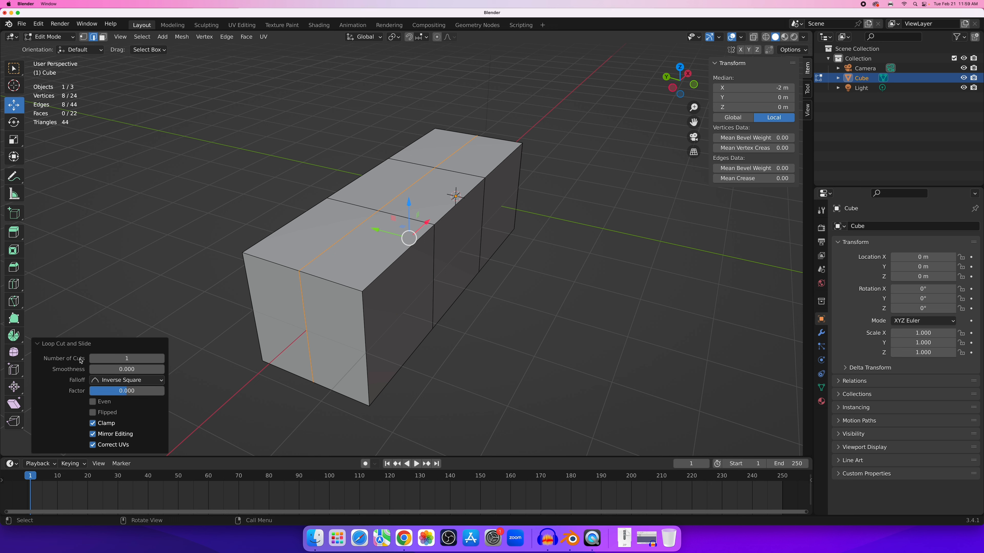
Set the loop cut's number of cuts to 2.
{"action": "left_click", "coordinate": [161, 359]}
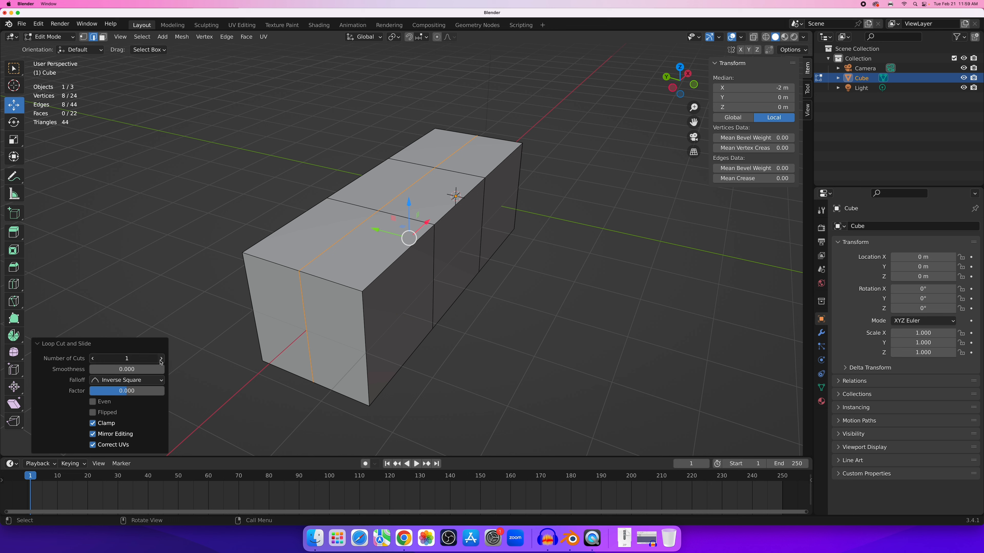
{"action": "left_click", "coordinate": [93, 360]}
{"action": "left_click", "coordinate": [161, 360]}
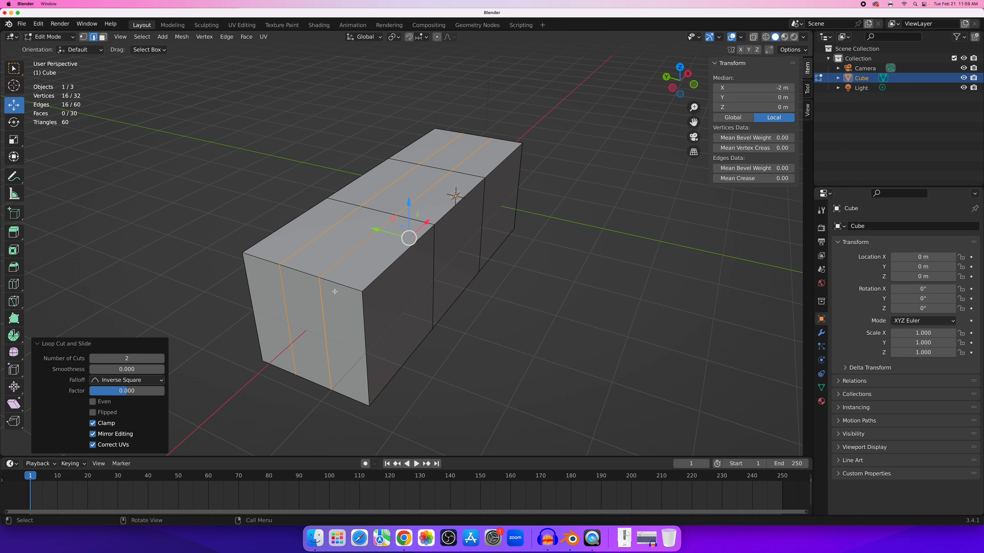
{"action": "middle_click_drag", "start_coordinate": [334, 264], "coordinate": [332, 269]}
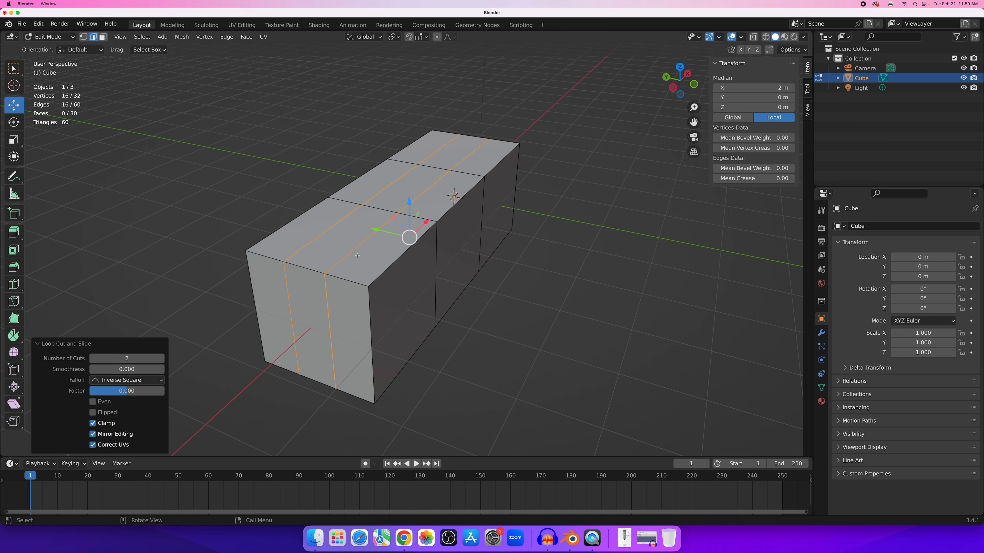
Undo the loop cut and redo it lengthwise along the extruded box with 2 evenly spaced cuts and no slide.
{"action": "middle_click_drag", "start_coordinate": [351, 256], "coordinate": [350, 251]}
{"action": "key", "text": "super+z"}
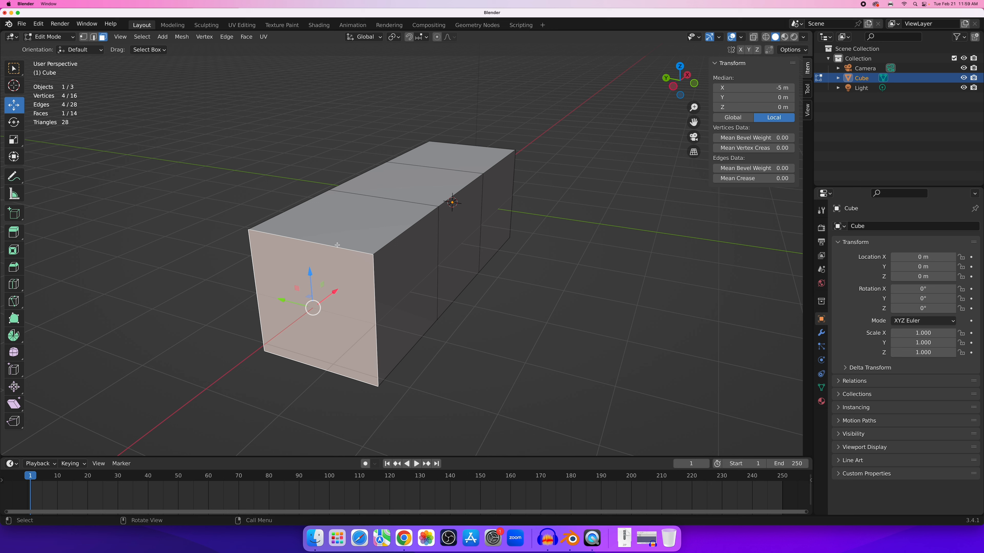
{"action": "key", "text": "ctrl+r"}
{"action": "scroll", "coordinate": [323, 235], "scroll_direction": "up", "scroll_amount": 5}
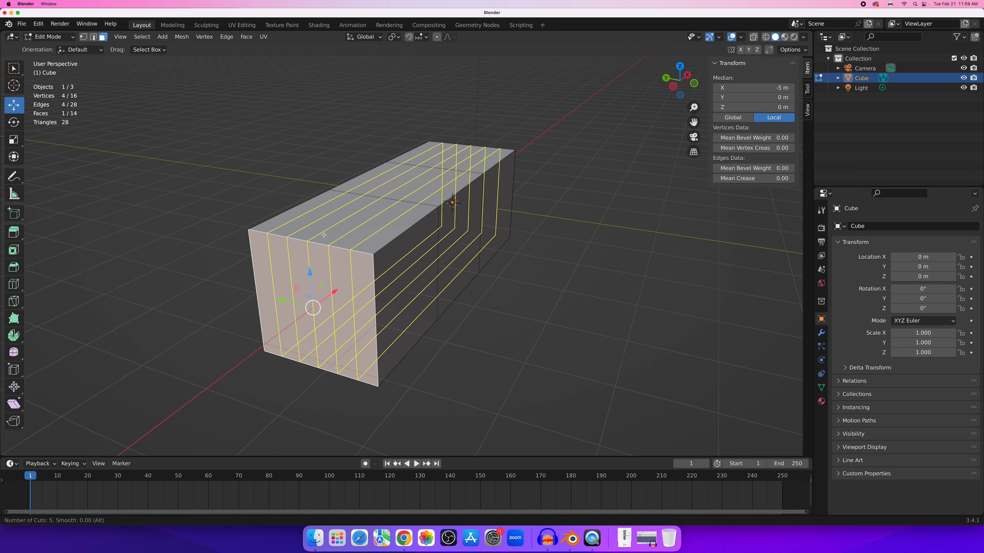
{"action": "scroll", "coordinate": [324, 235], "scroll_direction": "down", "scroll_amount": 4}
{"action": "scroll", "coordinate": [324, 235], "scroll_direction": "up", "scroll_amount": 6}
{"action": "scroll", "coordinate": [324, 235], "scroll_direction": "down", "scroll_amount": 4}
{"action": "scroll", "coordinate": [324, 235], "scroll_direction": "down", "scroll_amount": 2}
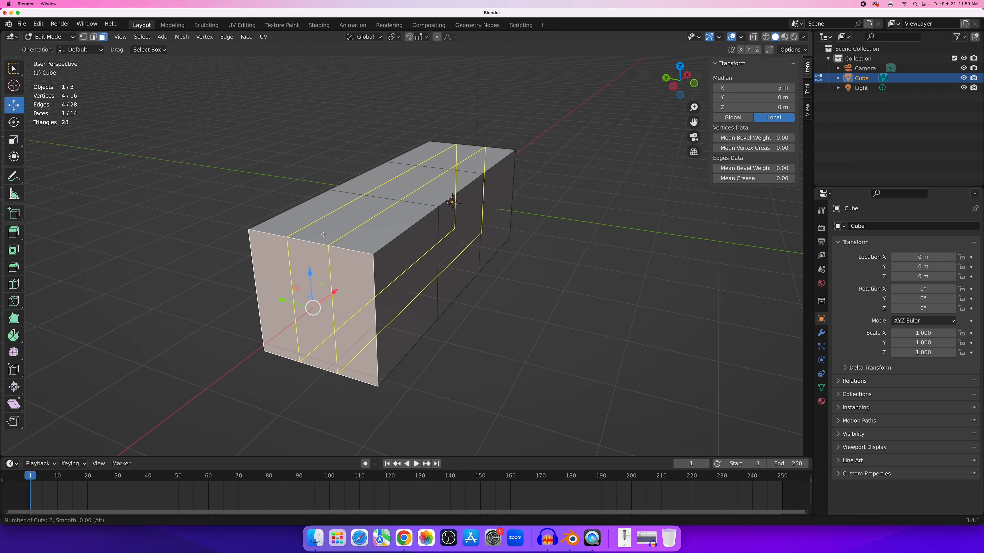
{"action": "left_click", "coordinate": [324, 235]}
{"action": "right_click", "coordinate": [324, 235]}
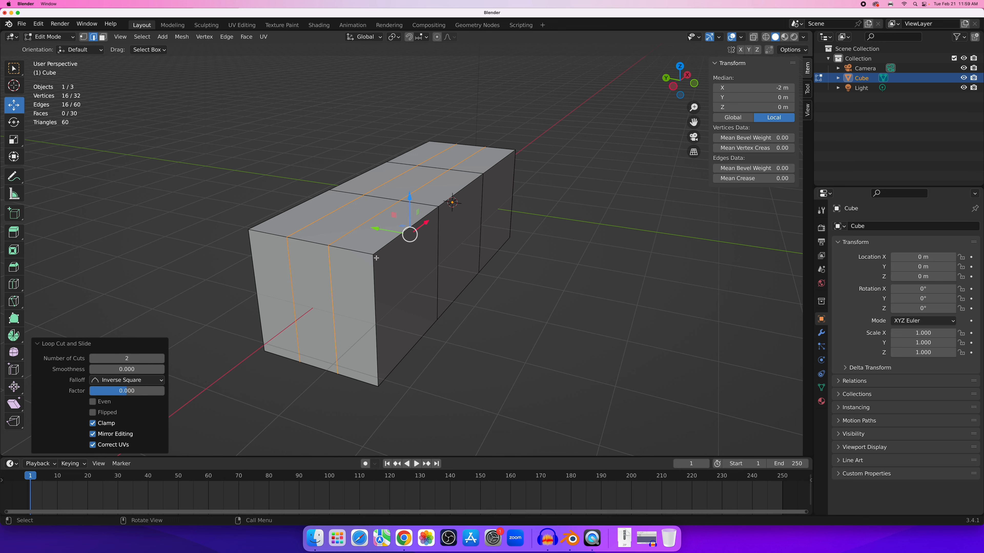
Activate the Select Box tool and switch the mesh selection to face mode for working on the box's underside.
{"action": "middle_click_drag", "start_coordinate": [456, 245], "coordinate": [467, 194]}
{"action": "left_click", "coordinate": [311, 207]}
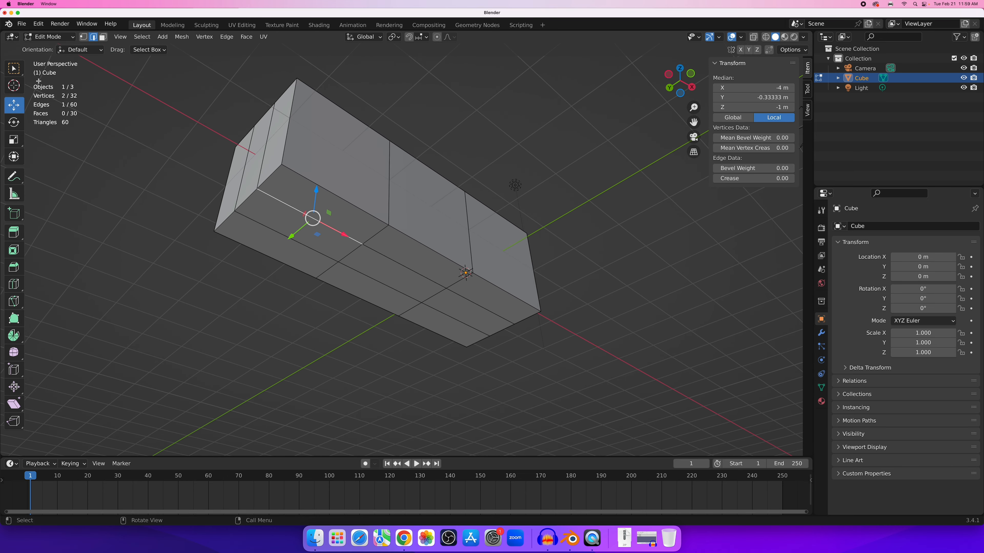
{"action": "left_click", "coordinate": [15, 68]}
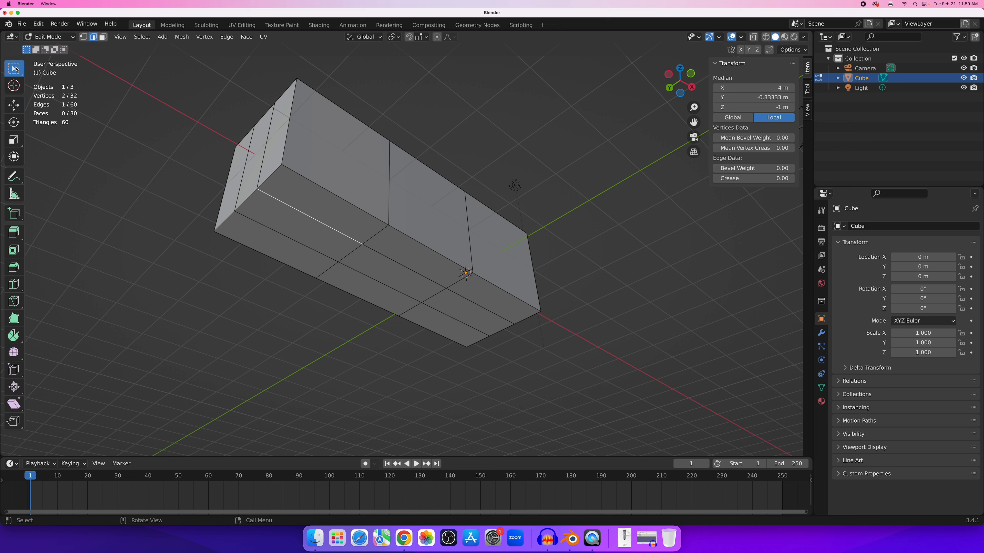
{"action": "left_click", "coordinate": [294, 186]}
{"action": "left_click", "coordinate": [104, 38]}
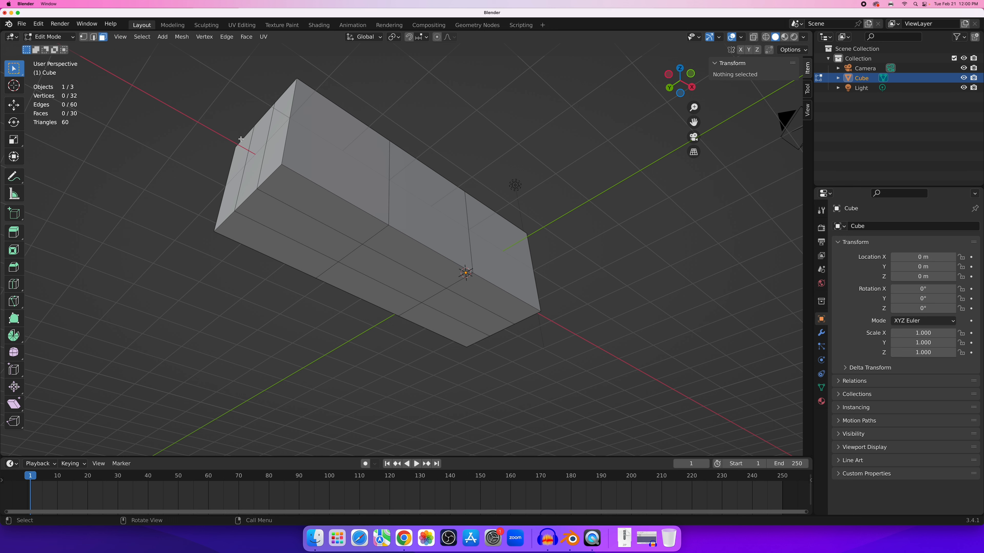
{"action": "left_click", "coordinate": [297, 183]}
{"action": "left_click", "coordinate": [269, 233], "text": "shift"}
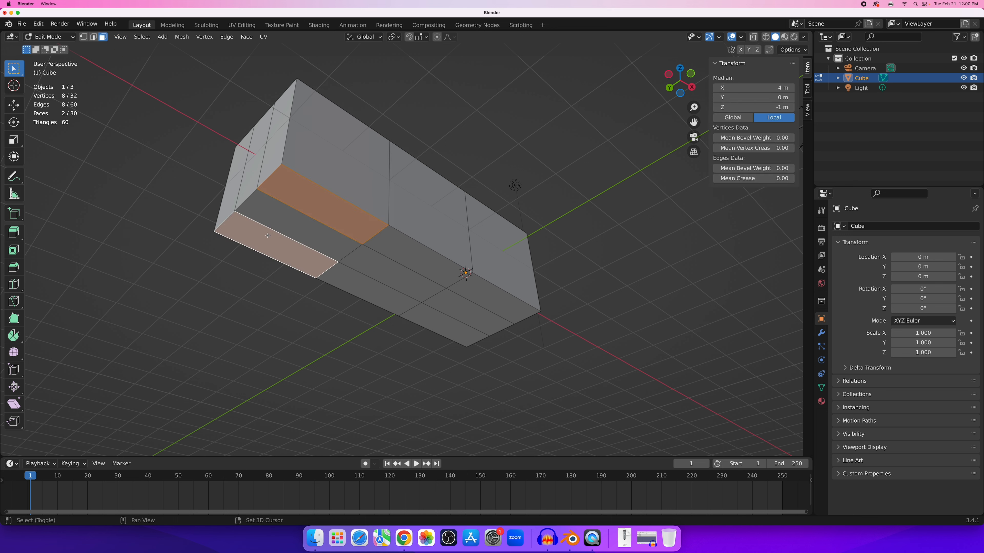
{"action": "left_click", "coordinate": [504, 306], "text": "shift"}
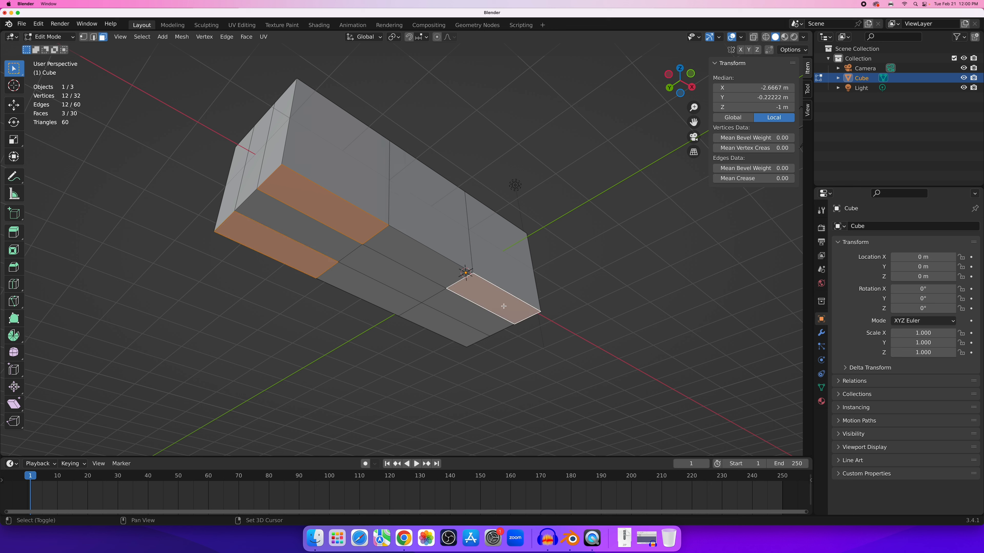
{"action": "left_click", "coordinate": [450, 330], "text": "shift"}
Extrude the four corner faces on the box's underside downward by 1 m to start the legs.
{"action": "left_click", "coordinate": [323, 214]}
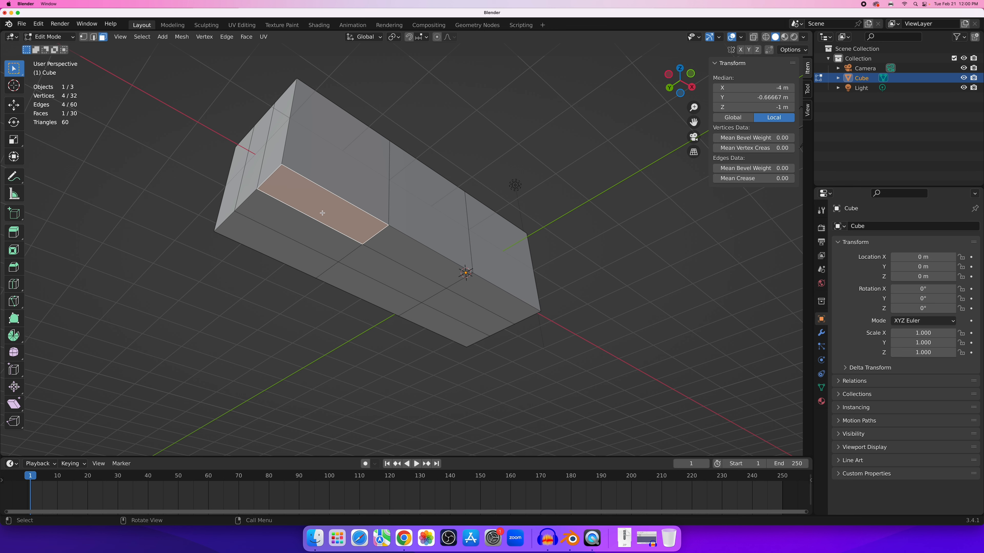
{"action": "left_click", "coordinate": [273, 245], "text": "shift"}
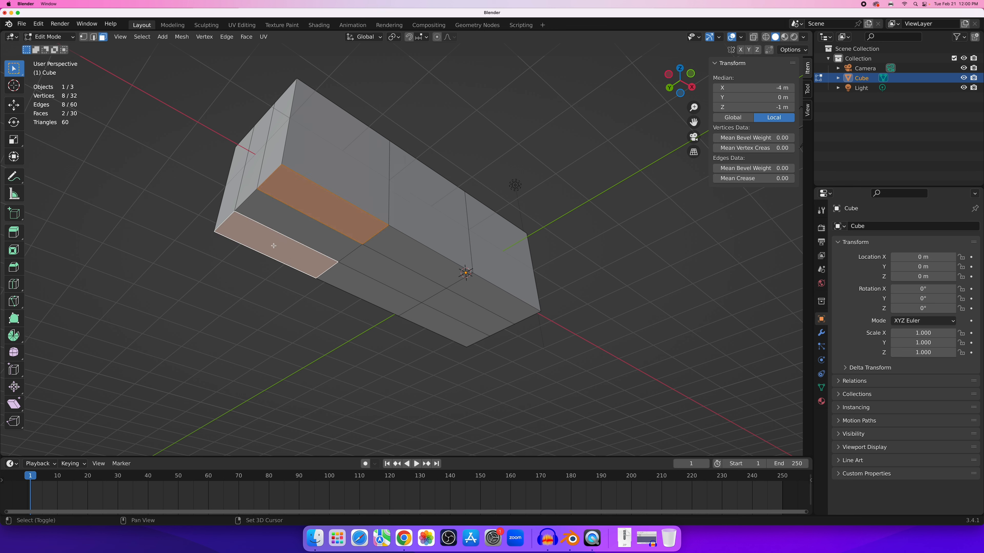
{"action": "left_click", "coordinate": [487, 283], "text": "shift"}
{"action": "left_click", "coordinate": [447, 322], "text": "shift"}
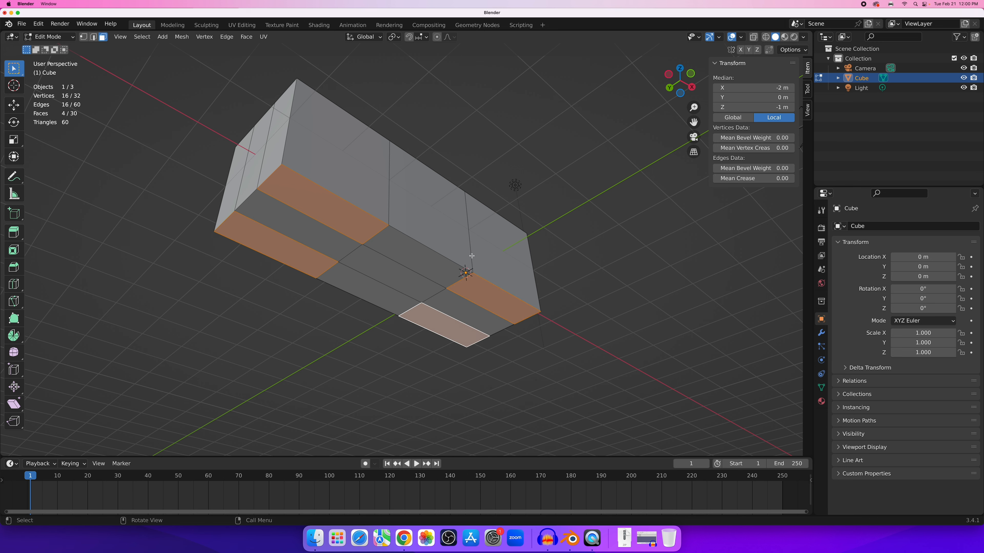
{"action": "middle_click_drag", "start_coordinate": [472, 256], "coordinate": [429, 325]}
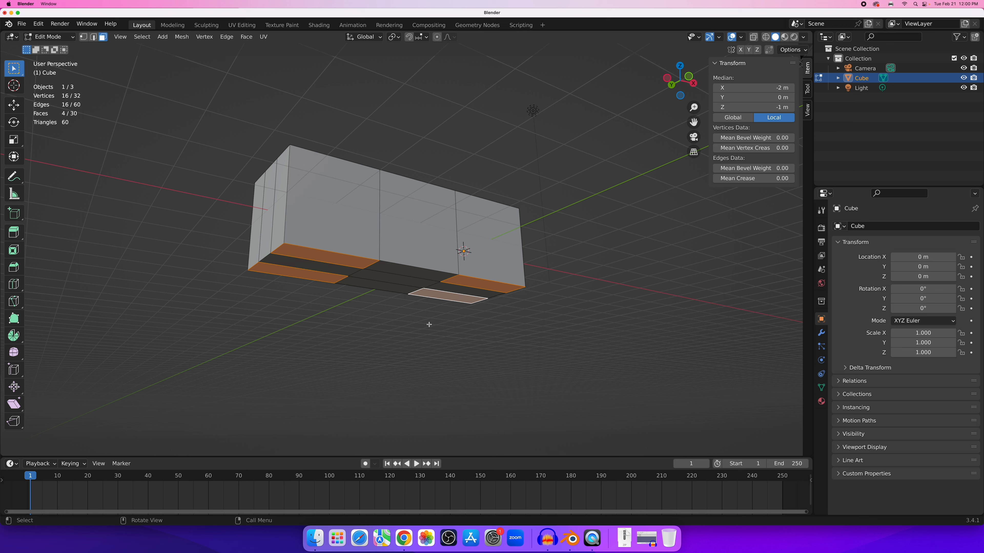
{"action": "key", "text": "e"}
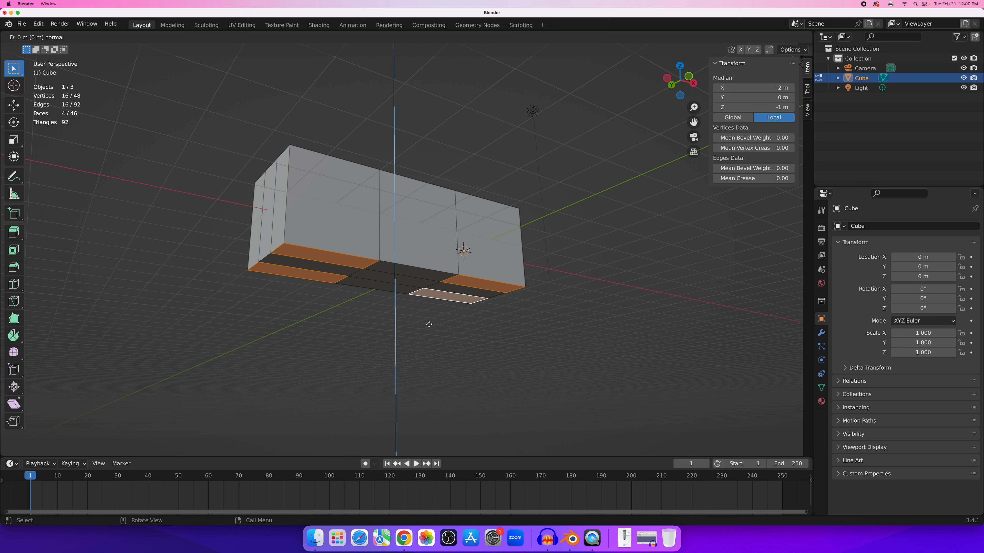
{"action": "type", "text": "1"}
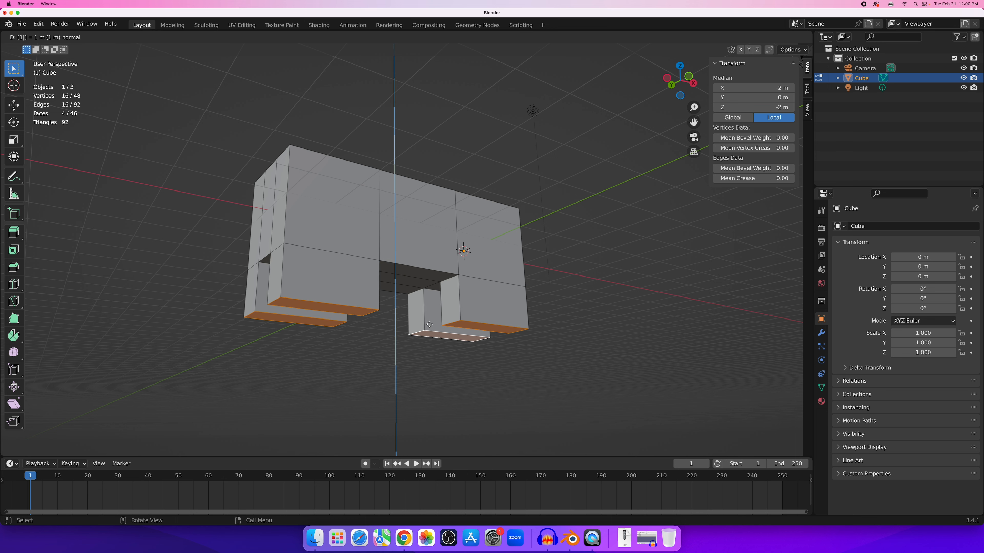
{"action": "key", "text": "Return"}
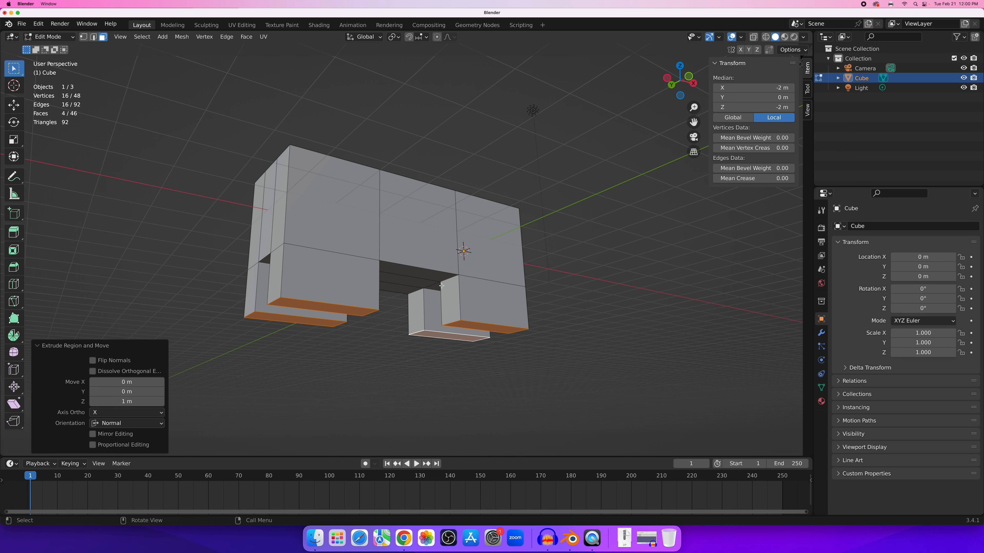
{"action": "middle_click_drag", "start_coordinate": [442, 285], "coordinate": [316, 301]}
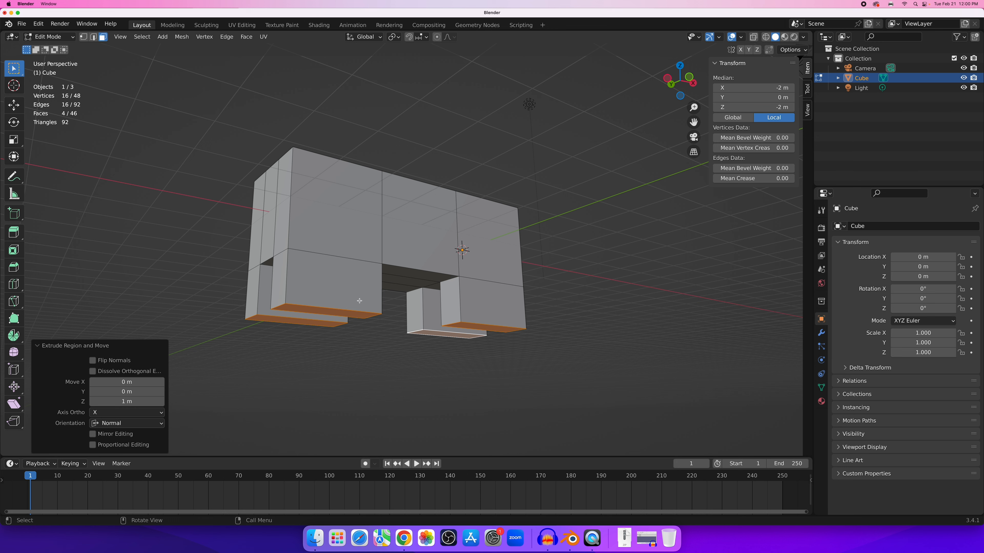
{"action": "mouse_move", "coordinate": [356, 302]}
{"action": "middle_mouse_down"}
{"action": "mouse_move", "coordinate": [340, 305]}
{"action": "mouse_move", "coordinate": [367, 315]}
{"action": "middle_mouse_up"}
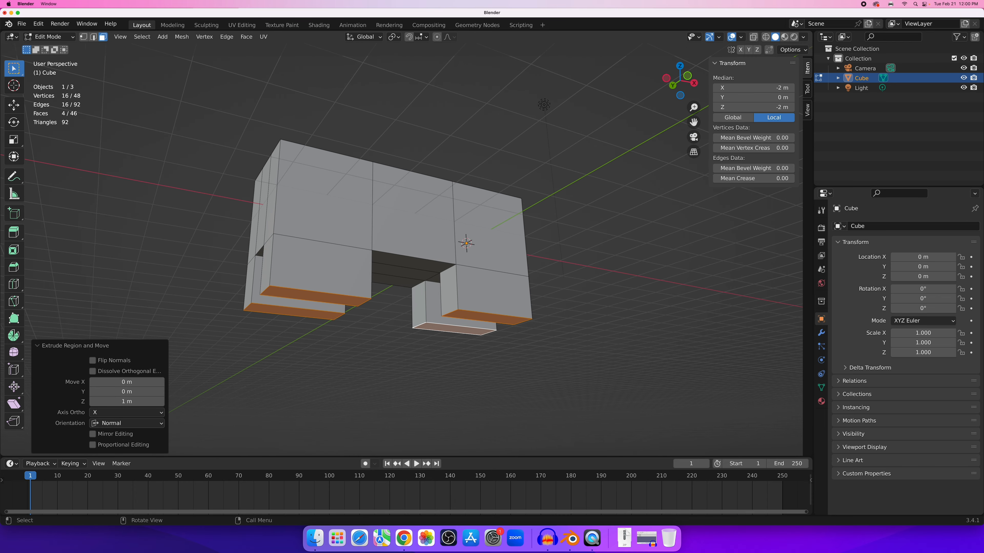
{"action": "key", "text": "s"}
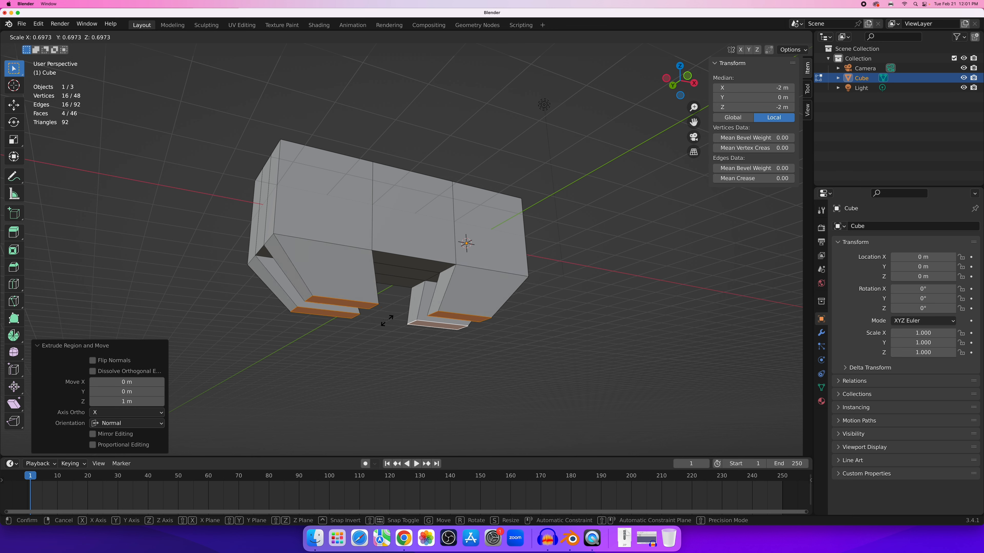
{"action": "key", "text": "x"}
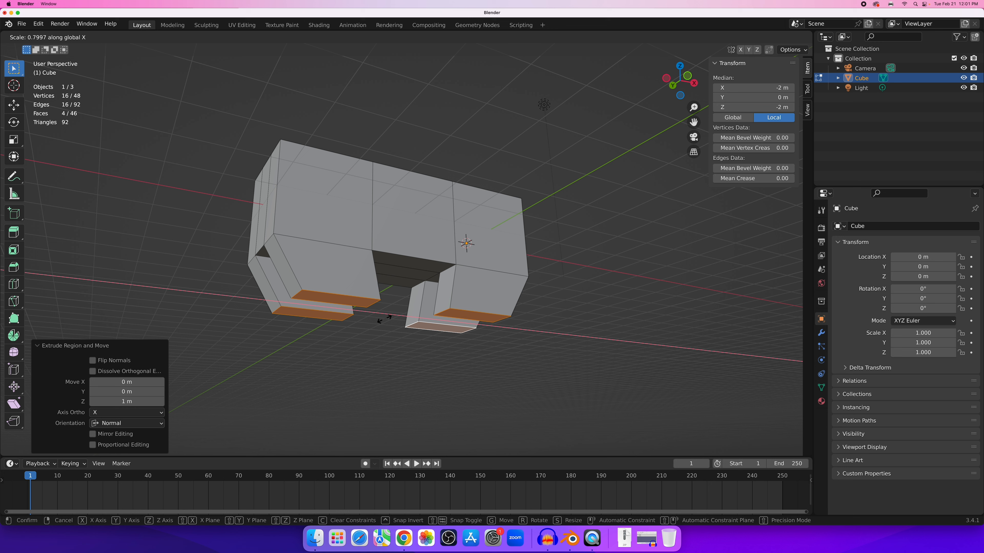
{"action": "key", "text": "Escape"}
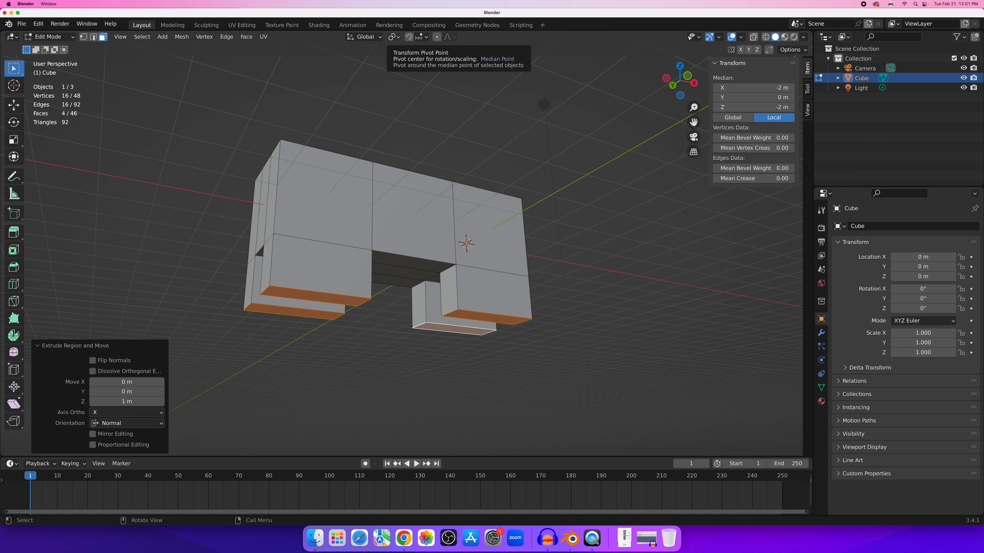
Set the transform pivot point to Individual Origins and scale the four leg-end faces to 0.5 along X.
{"action": "left_click", "coordinate": [396, 39]}
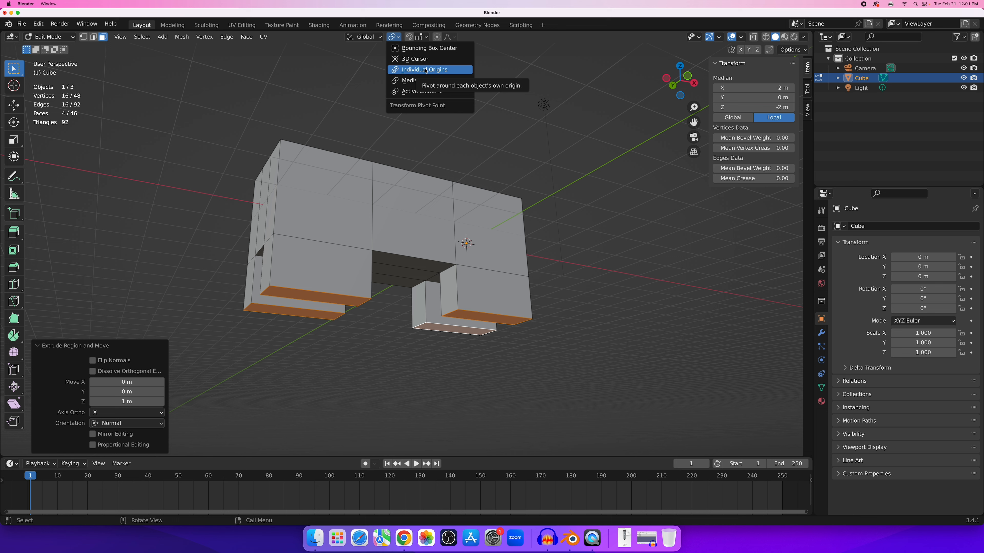
{"action": "left_click", "coordinate": [425, 70]}
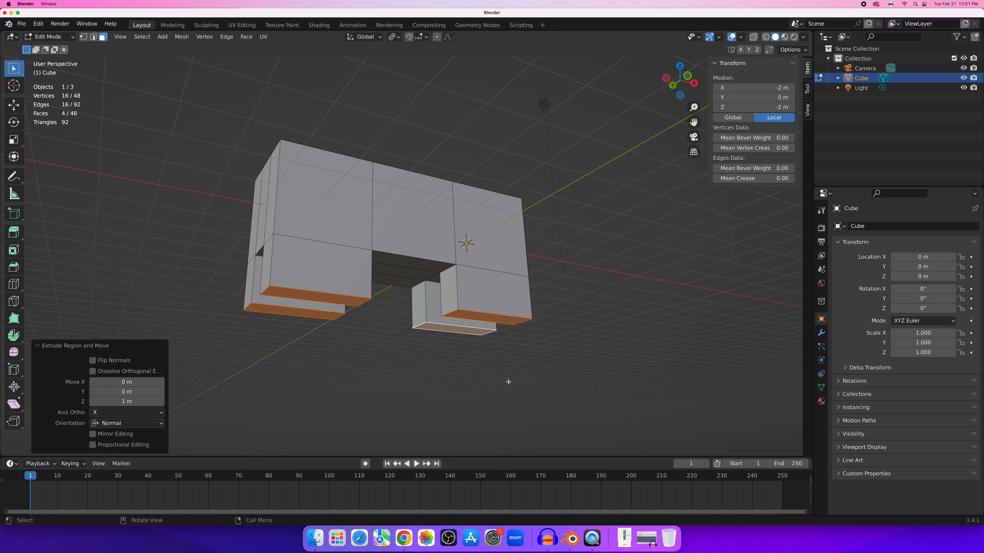
{"action": "key", "text": "s"}
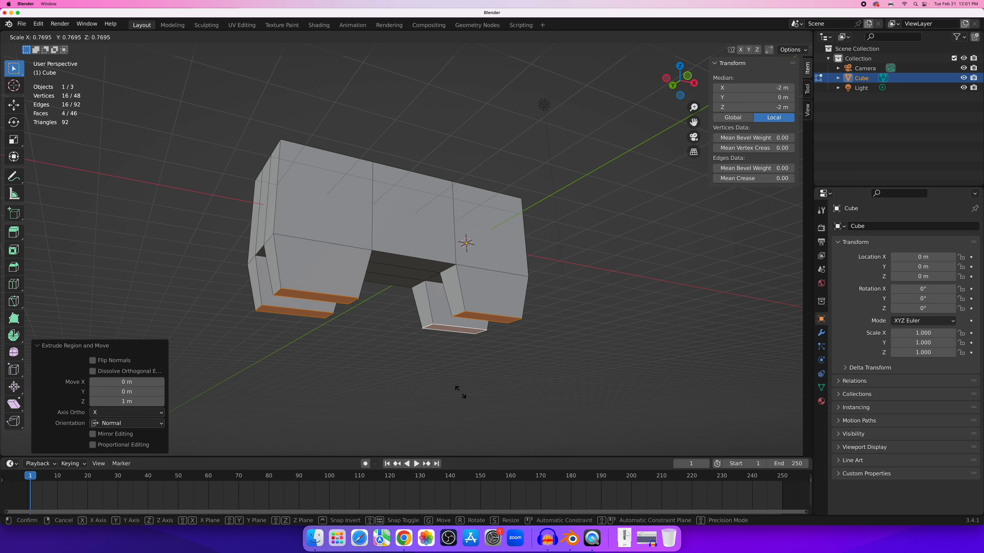
{"action": "key", "text": "x"}
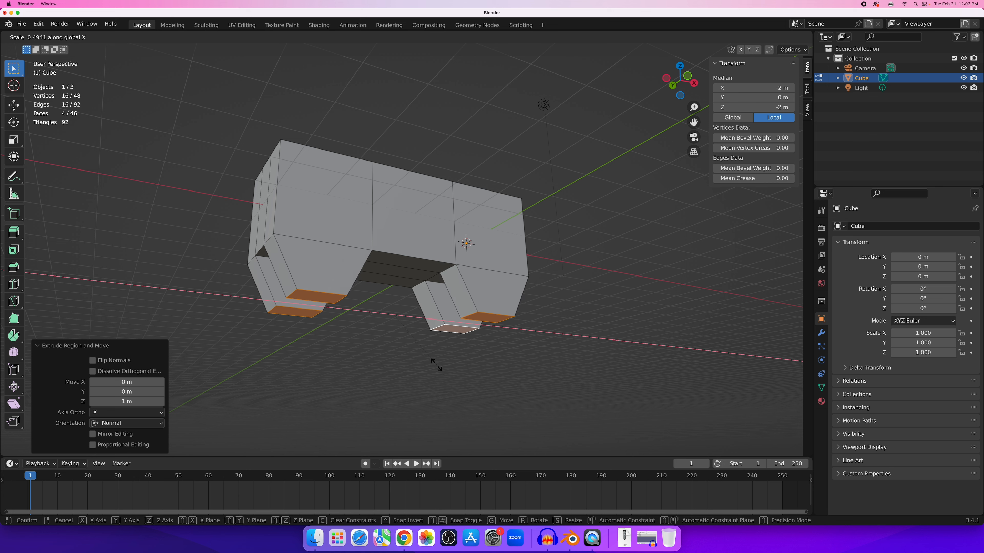
{"action": "type", "text": ".5"}
{"action": "key", "text": "Return"}
Extrude the four narrowed leg-end faces downward twice, by 1 m each time.
{"action": "middle_click_drag", "start_coordinate": [402, 275], "coordinate": [389, 309]}
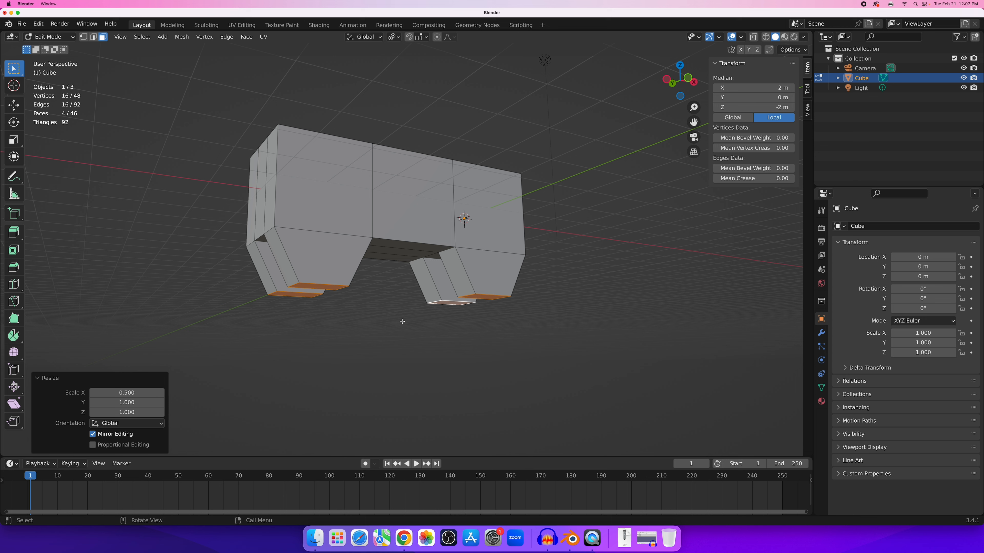
{"action": "type", "text": "e"}
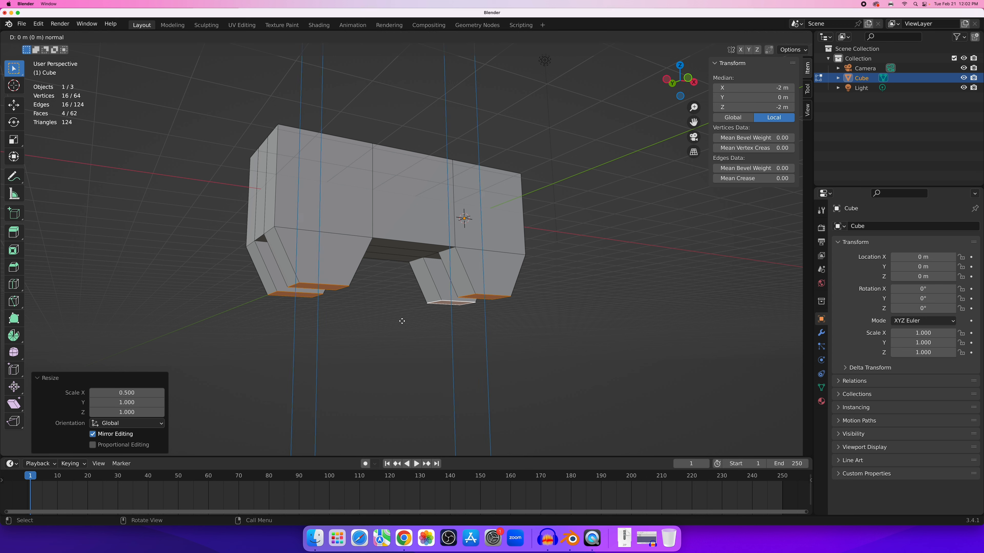
{"action": "type", "text": "1"}
{"action": "key", "text": "Return"}
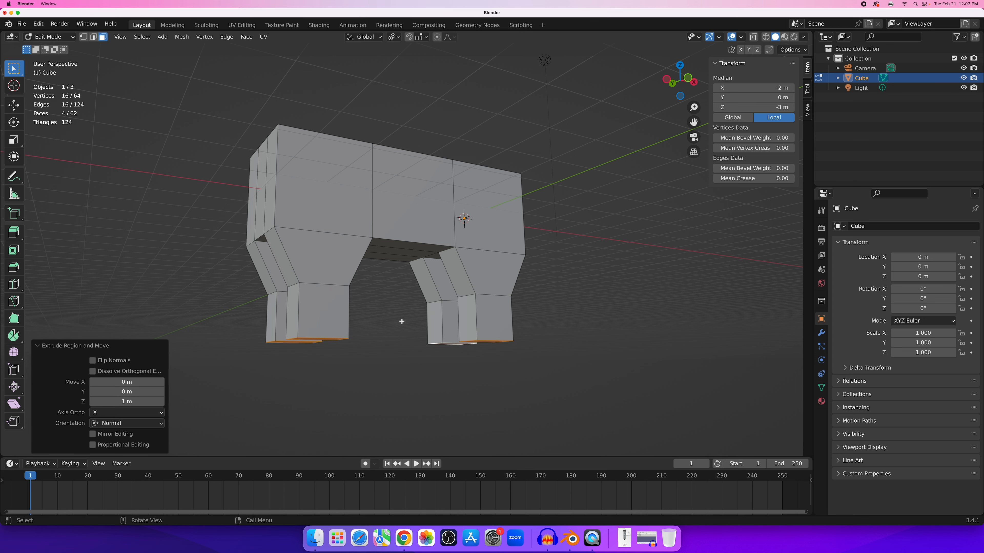
{"action": "type", "text": "e"}
{"action": "type", "text": "1"}
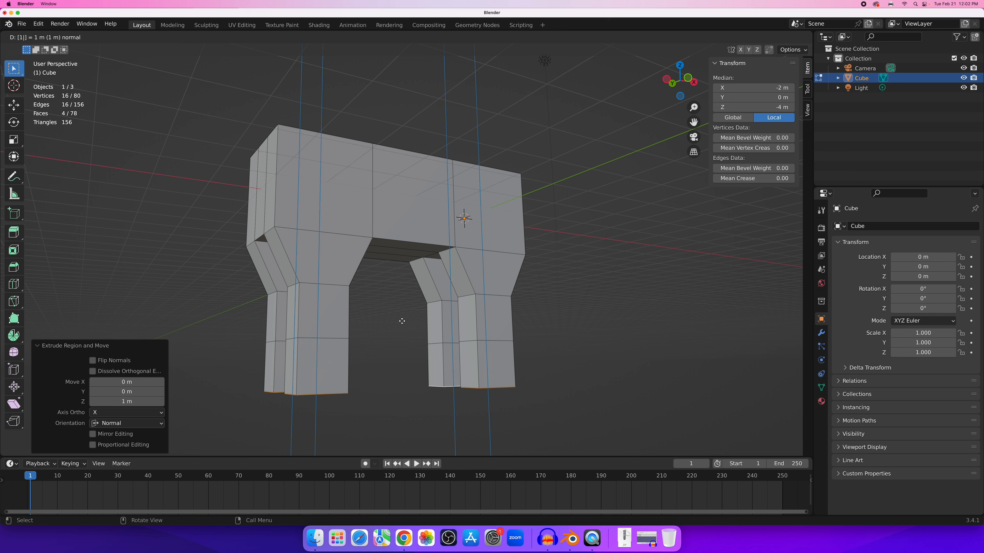
{"action": "key", "text": "Return"}
Extrude the four leg-end faces downward by another 0.25 m to form short foot segments.
{"action": "key", "text": "e"}
{"action": "type", "text": ".25"}
{"action": "key", "text": "Return"}
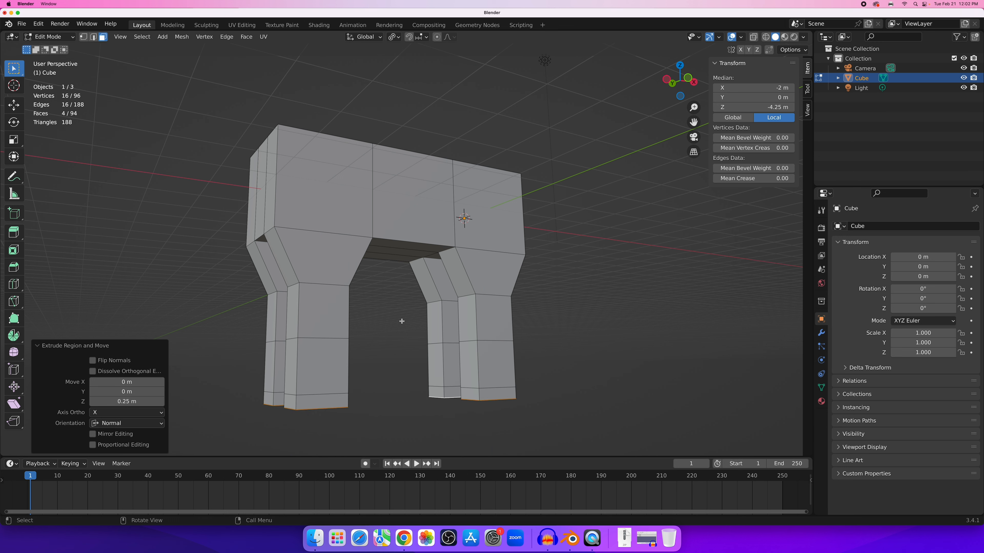
Extrude the toe-side faces of the four short foot segments outward by 0.25 m to form feet, and clear the selection.
{"action": "middle_click_drag", "start_coordinate": [361, 329], "coordinate": [395, 293]}
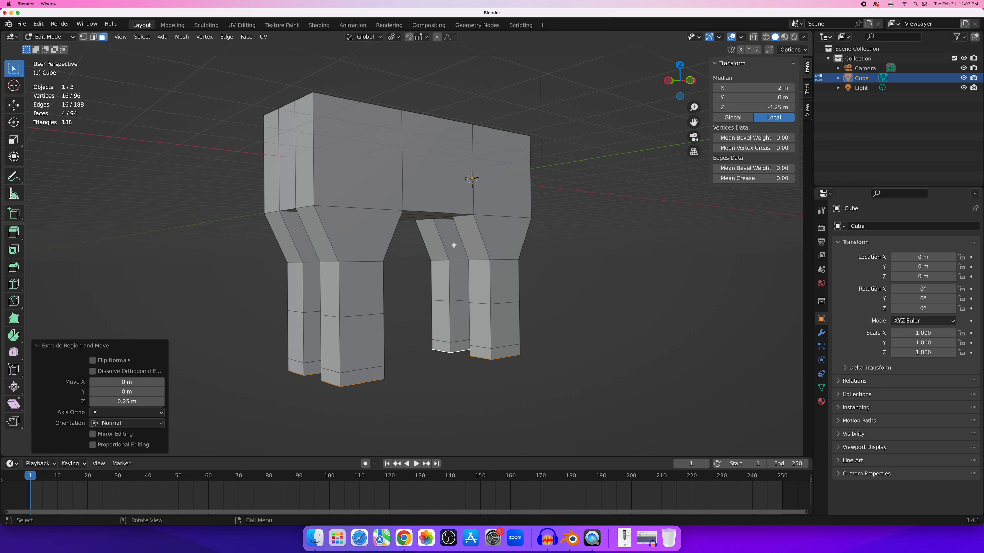
{"action": "mouse_move", "coordinate": [453, 245]}
{"action": "middle_mouse_down"}
{"action": "mouse_move", "coordinate": [543, 236]}
{"action": "mouse_move", "coordinate": [442, 244]}
{"action": "mouse_move", "coordinate": [450, 242]}
{"action": "middle_mouse_up"}
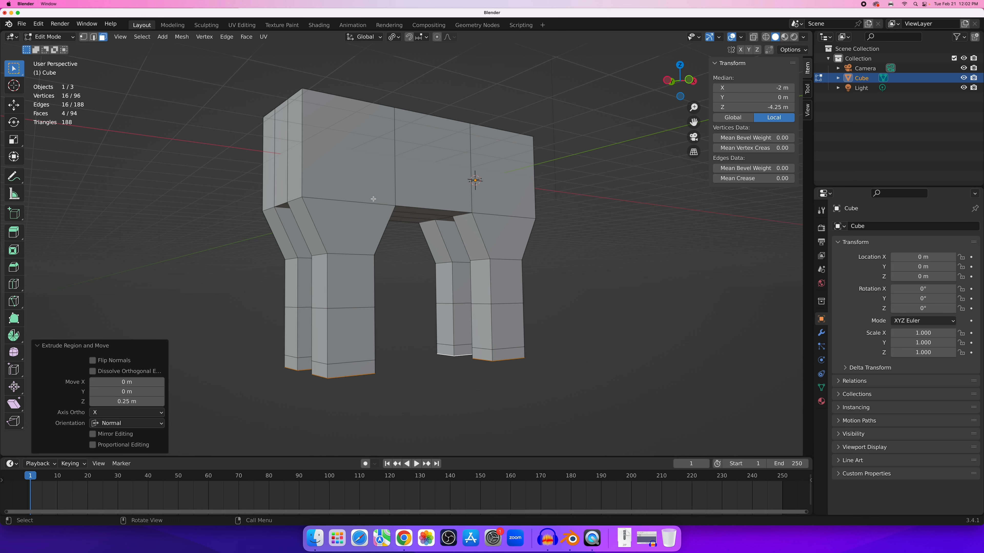
{"action": "middle_click_drag", "start_coordinate": [373, 200], "coordinate": [431, 253], "text": "shift"}
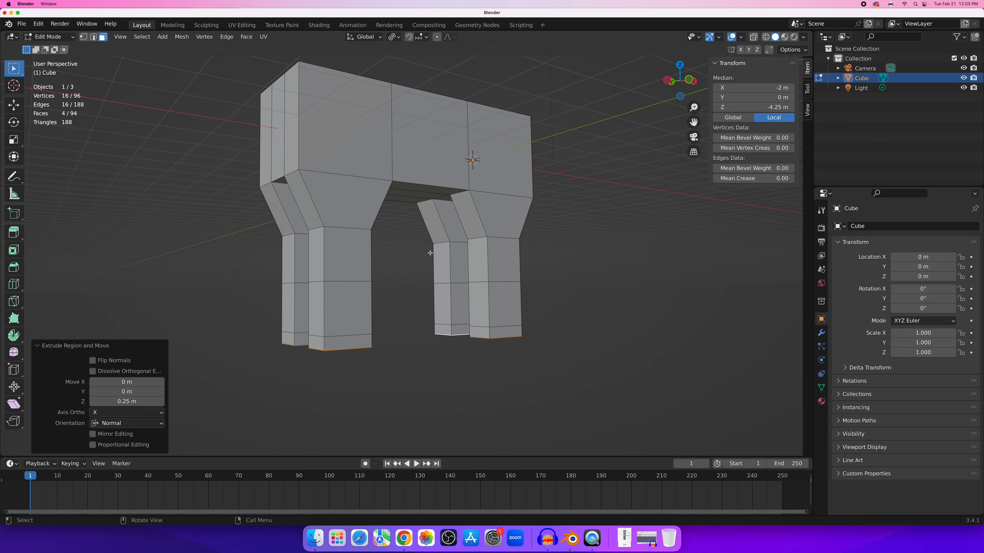
{"action": "mouse_move", "coordinate": [426, 252]}
{"action": "middle_mouse_down"}
{"action": "mouse_move", "coordinate": [447, 298]}
{"action": "mouse_move", "coordinate": [421, 265]}
{"action": "middle_mouse_up"}
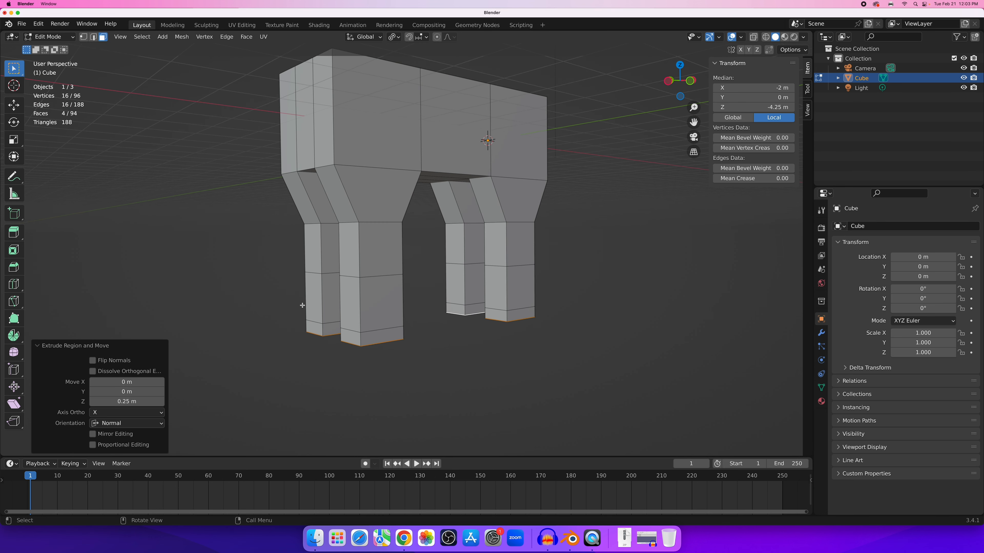
{"action": "left_click", "coordinate": [313, 329]}
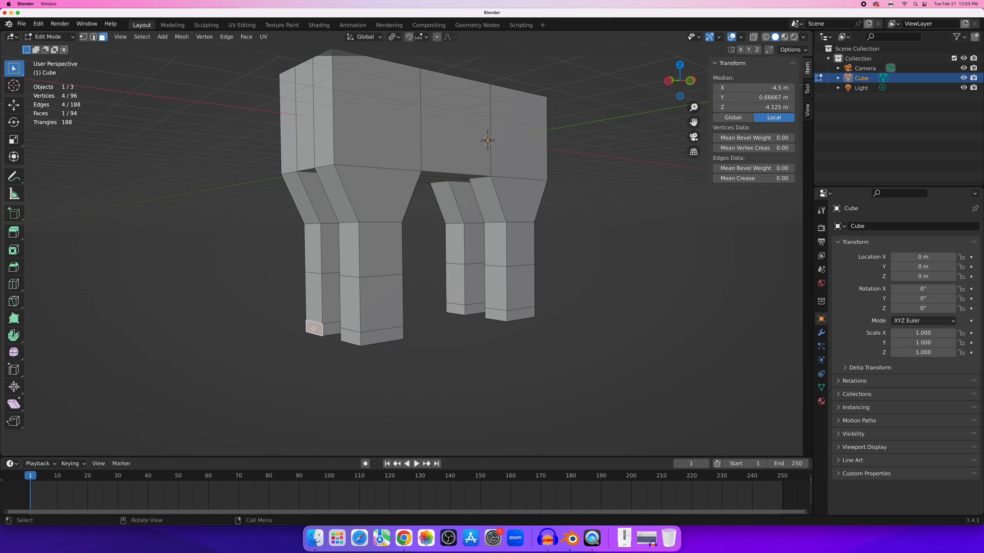
{"action": "left_click", "coordinate": [350, 335], "text": "shift"}
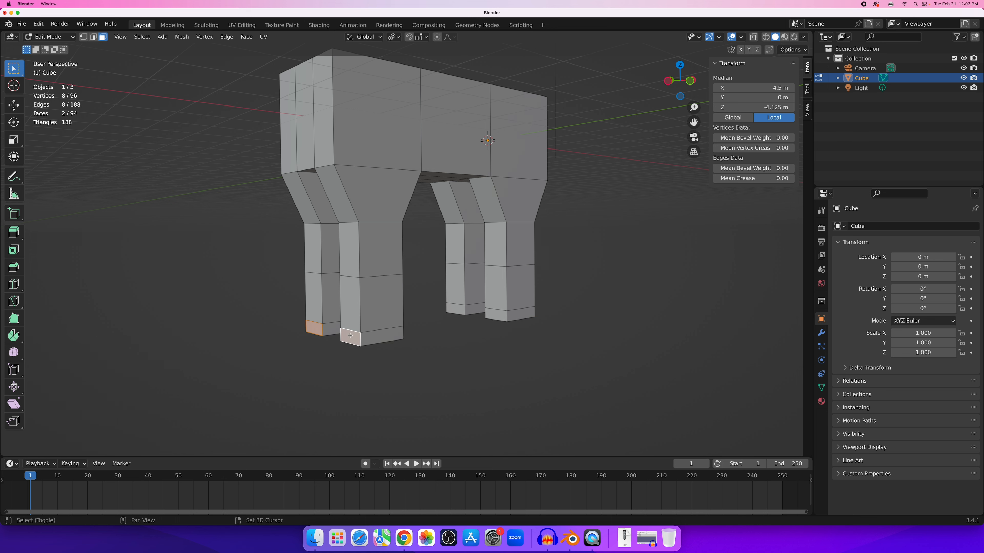
{"action": "left_click", "coordinate": [454, 310], "text": "shift"}
{"action": "left_click", "coordinate": [498, 313], "text": "shift"}
{"action": "middle_click_drag", "start_coordinate": [450, 340], "coordinate": [419, 320]}
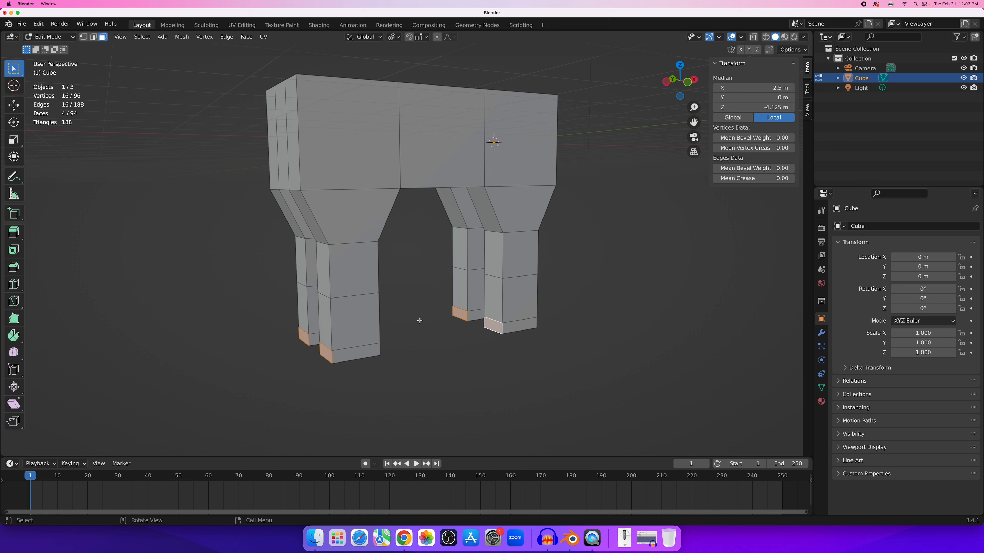
{"action": "key", "text": "e"}
{"action": "type", "text": ".25"}
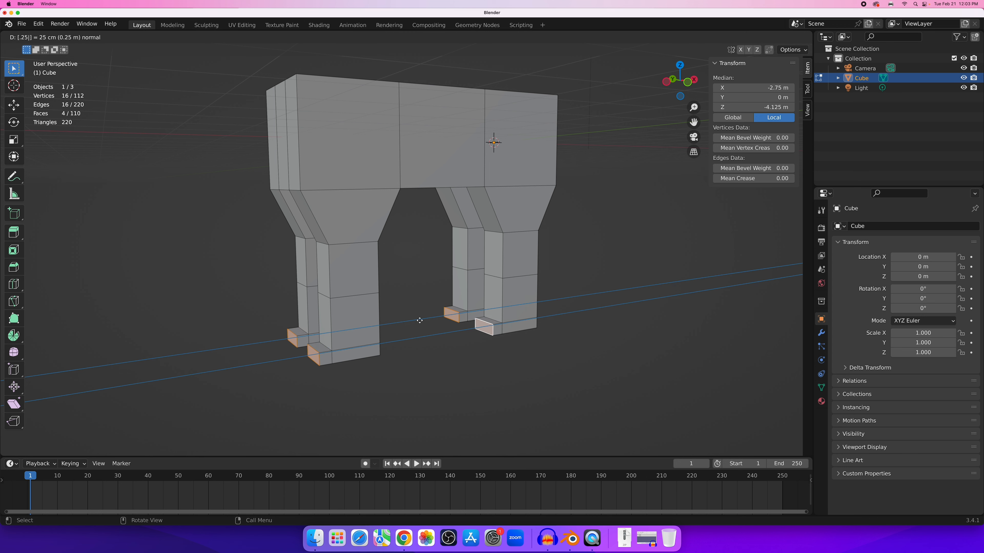
{"action": "key", "text": "Return"}
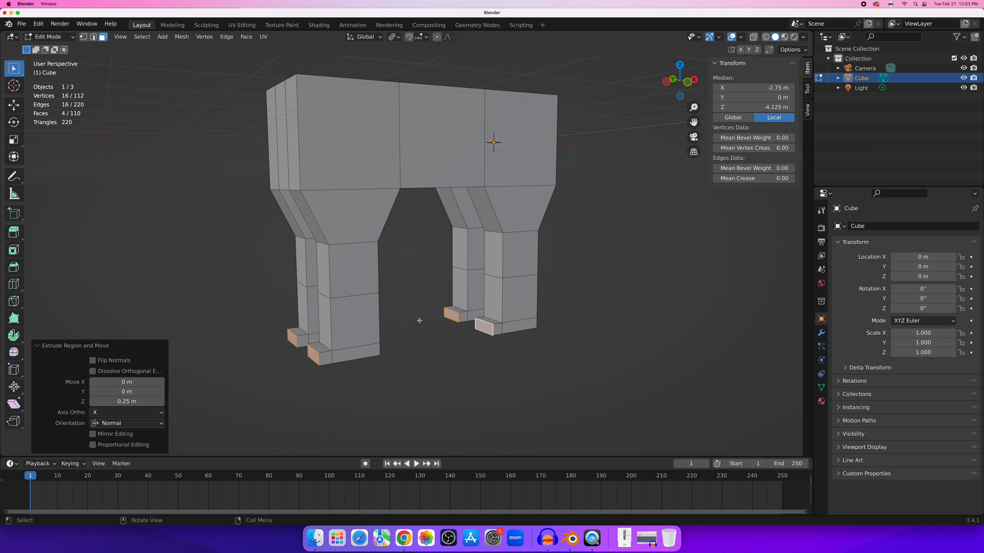
{"action": "key", "text": "alt+a"}
Return the four-legged body to Object Mode and enlarge the Properties editor by shrinking the Outliner above it.
{"action": "mouse_move", "coordinate": [420, 316]}
{"action": "middle_mouse_down"}
{"action": "mouse_move", "coordinate": [385, 305]}
{"action": "mouse_move", "coordinate": [439, 320]}
{"action": "middle_mouse_up"}
{"action": "scroll", "coordinate": [404, 293], "scroll_direction": "down", "scroll_amount": 3}
{"action": "scroll", "coordinate": [404, 292], "scroll_direction": "up", "scroll_amount": 2}
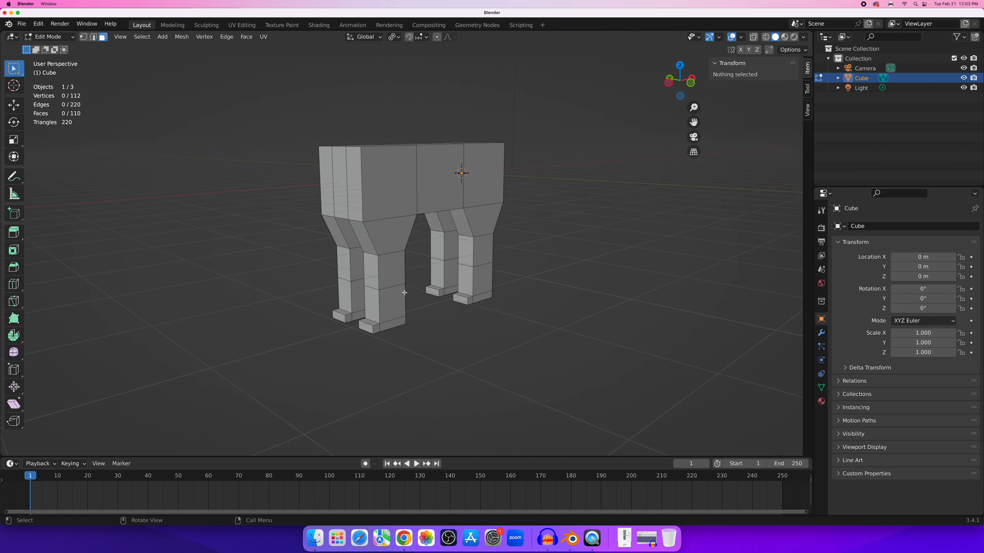
{"action": "middle_click_drag", "start_coordinate": [425, 292], "coordinate": [424, 265]}
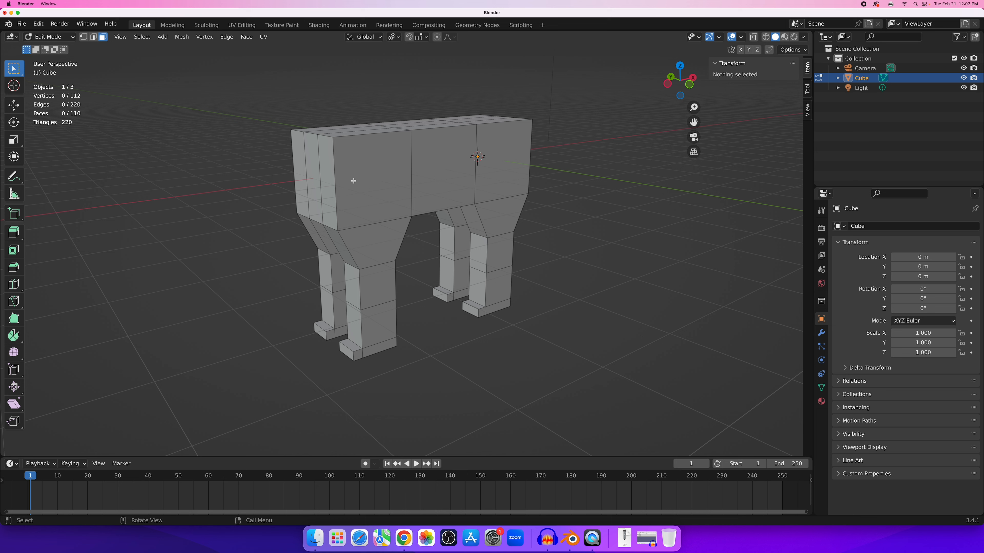
{"action": "key", "text": "Tab"}
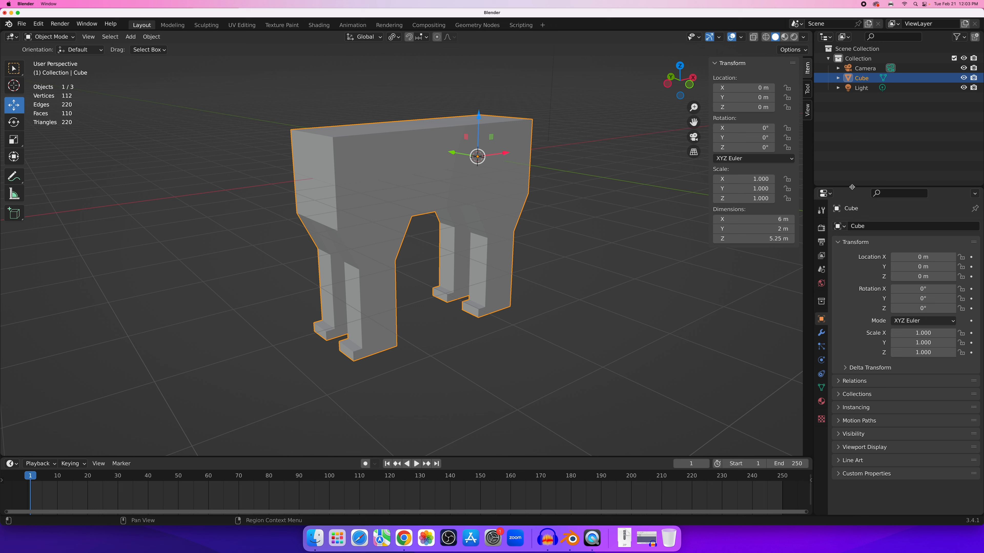
{"action": "left_click_drag", "start_coordinate": [852, 187], "coordinate": [852, 99]}
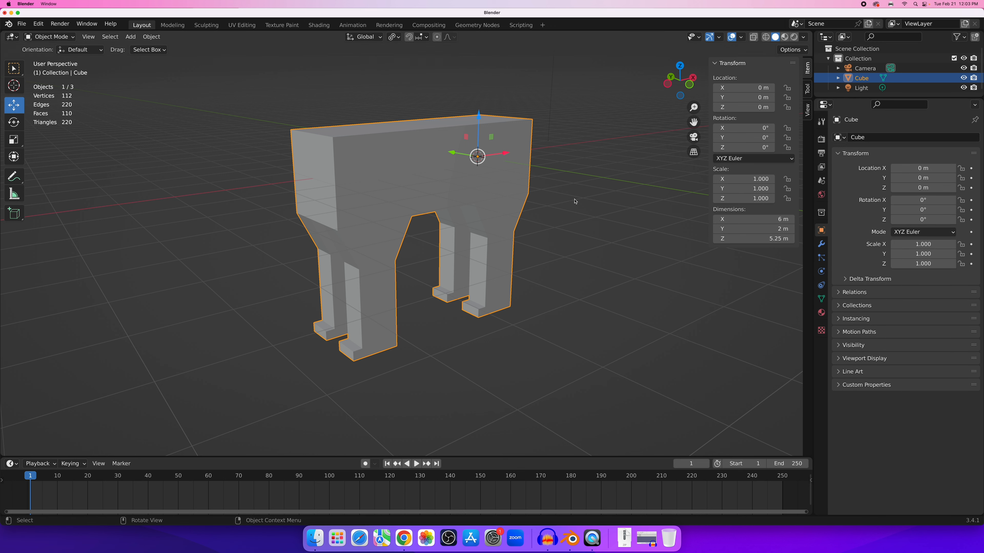
{"action": "middle_click_drag", "start_coordinate": [585, 209], "coordinate": [567, 215], "text": "shift"}
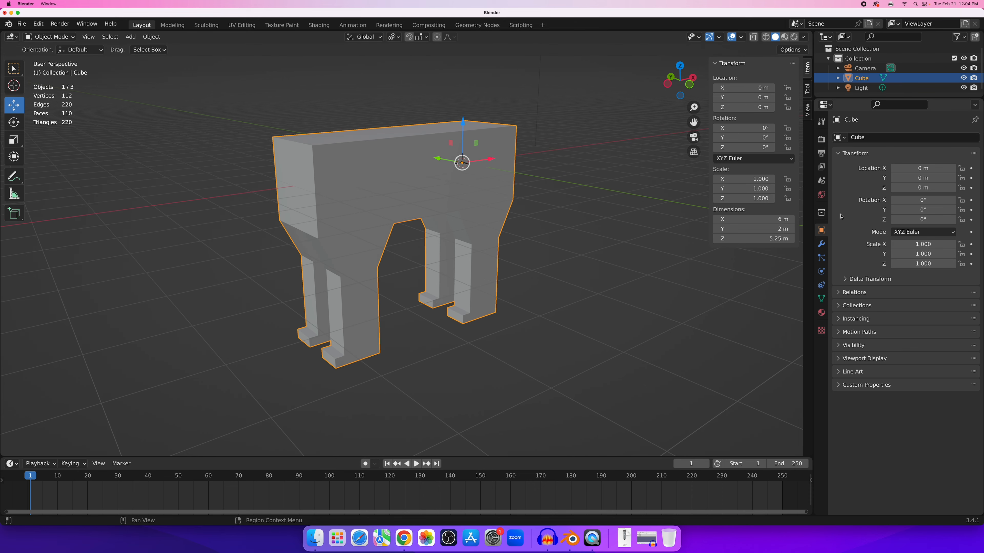
{"action": "left_click_drag", "start_coordinate": [852, 98], "coordinate": [854, 98]}
Add a Subdivision Surface modifier to the four-legged body.
{"action": "left_click", "coordinate": [820, 243]}
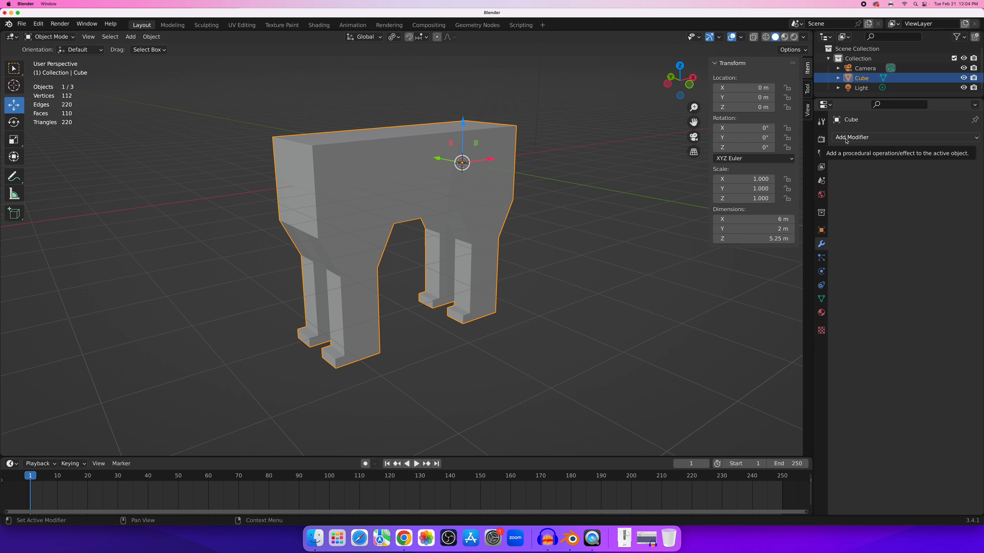
{"action": "left_click", "coordinate": [864, 142]}
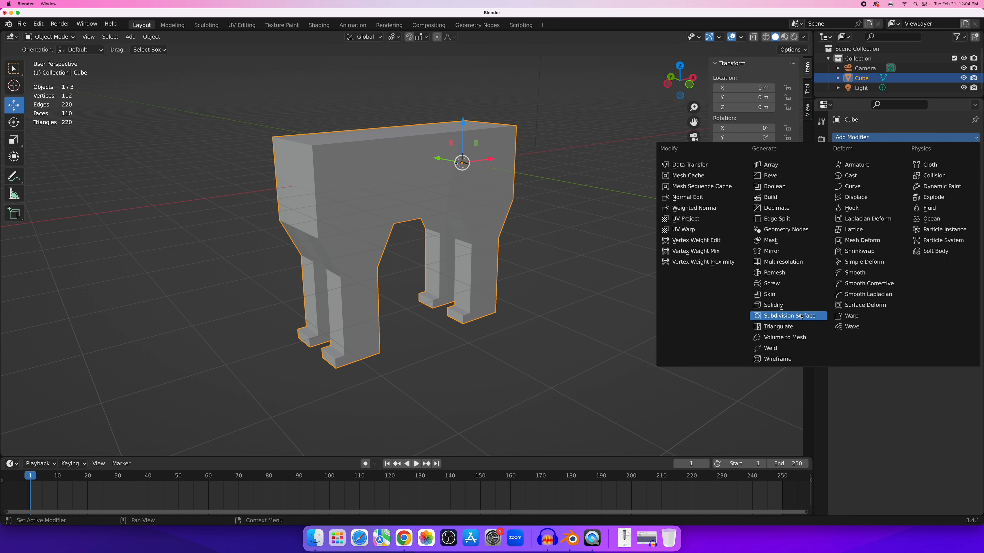
{"action": "left_click", "coordinate": [784, 316]}
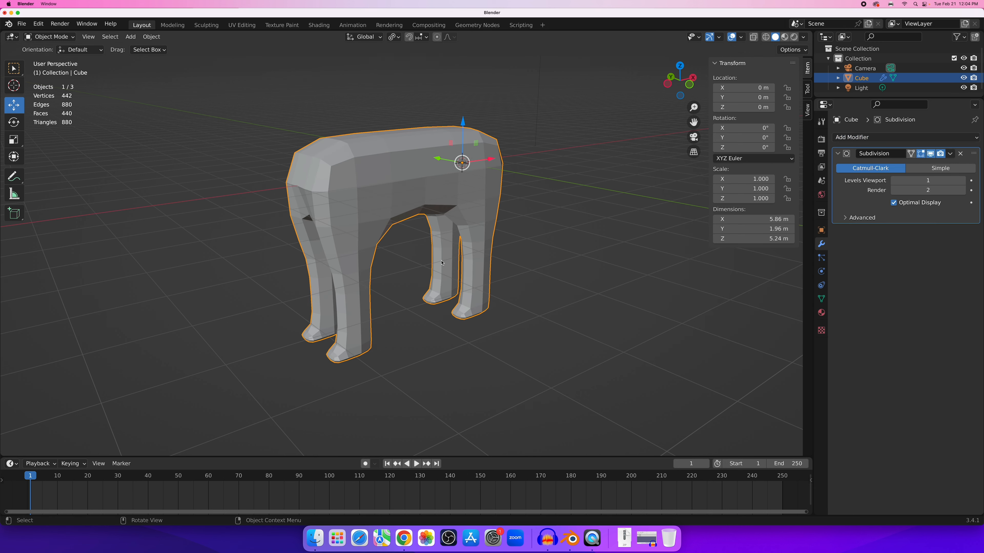
{"action": "middle_click_drag", "start_coordinate": [441, 263], "coordinate": [457, 260]}
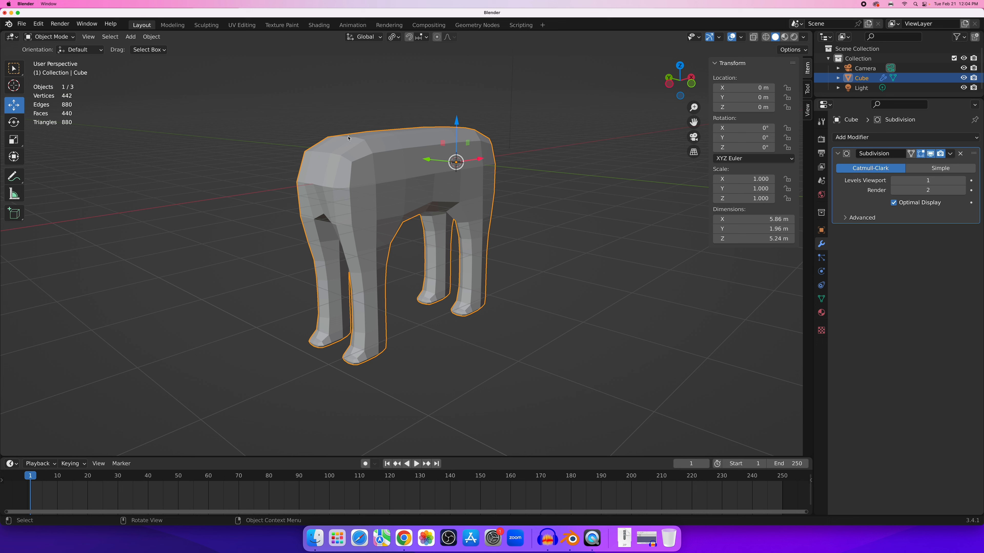
Set the Subdivision modifier's viewport level to 2 and inspect the rounded body from several angles.
{"action": "key", "text": "Tab"}
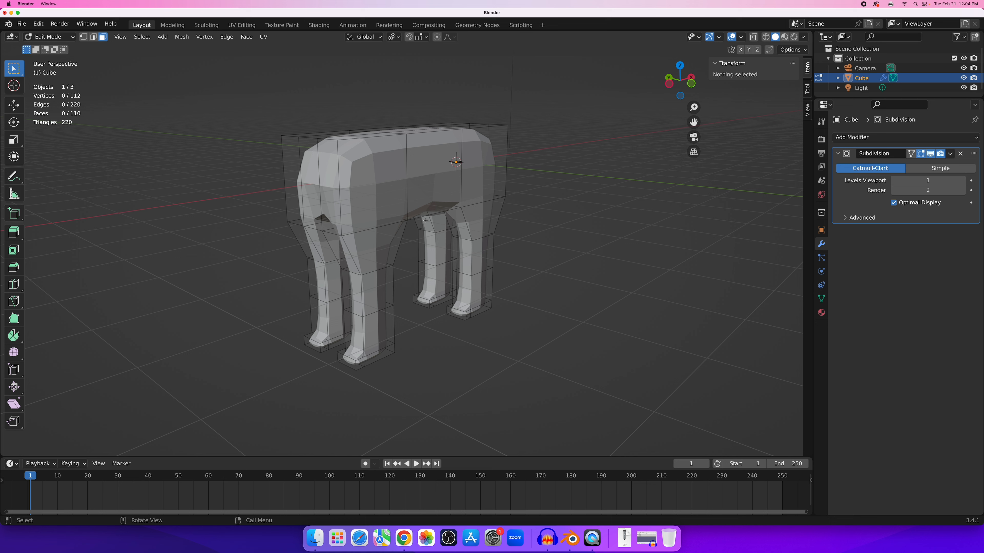
{"action": "key", "text": "Tab"}
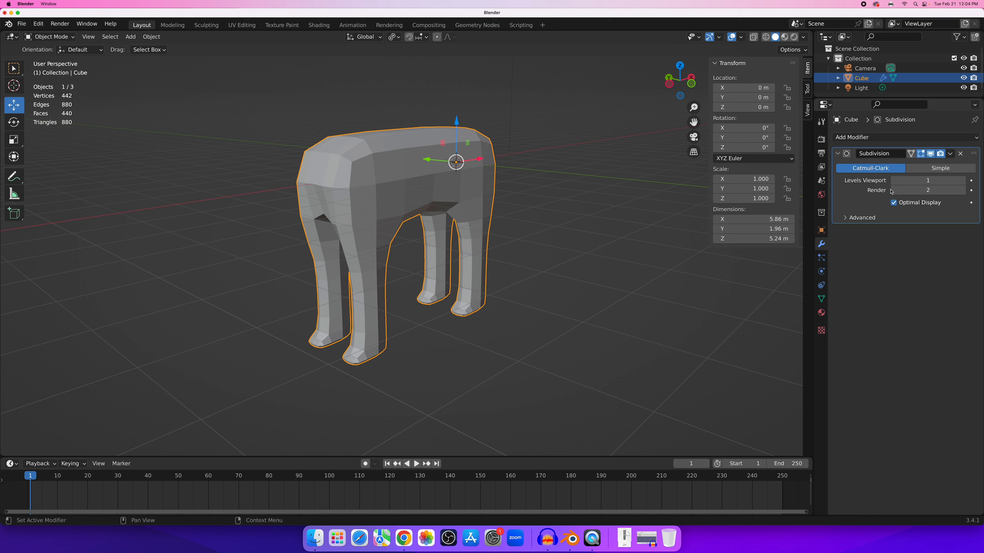
{"action": "left_click", "coordinate": [962, 181]}
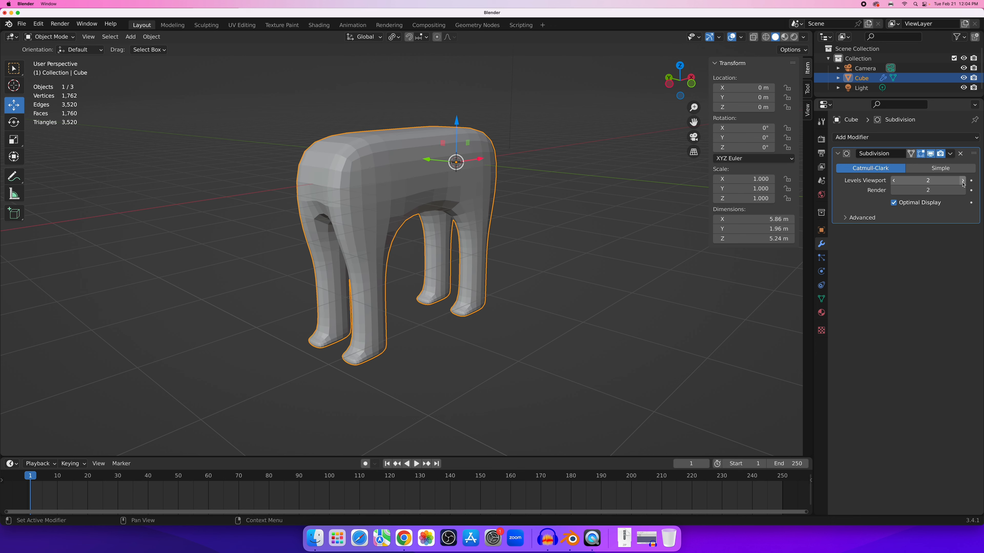
{"action": "middle_click_drag", "start_coordinate": [589, 203], "coordinate": [88, 116]}
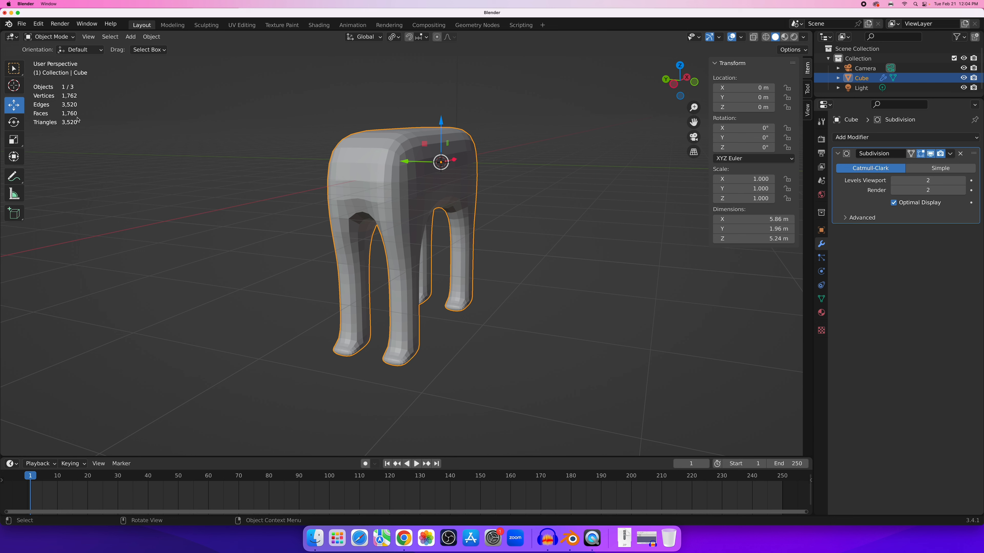
{"action": "middle_click_drag", "start_coordinate": [371, 186], "coordinate": [383, 166]}
{"action": "scroll", "coordinate": [405, 194], "scroll_direction": "up", "scroll_amount": 2}
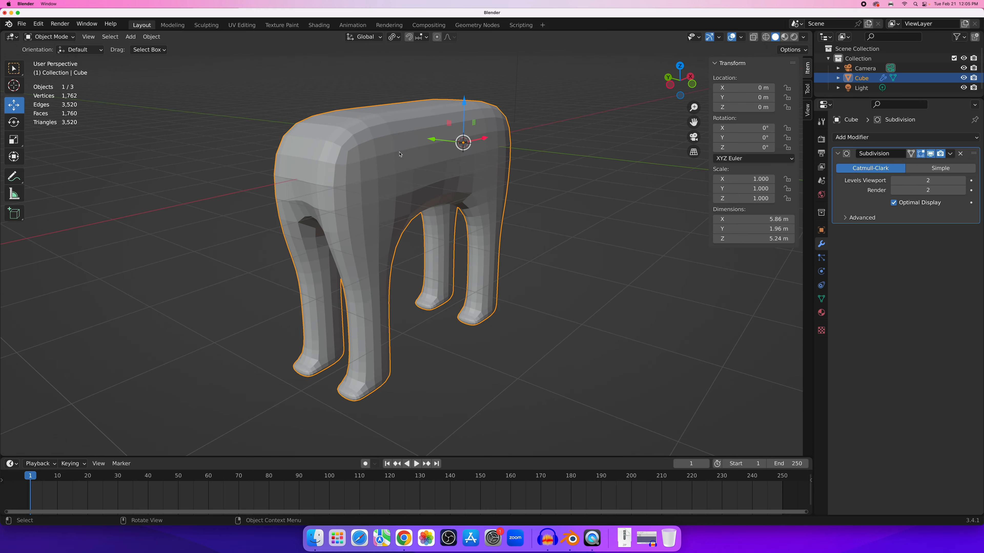
{"action": "scroll", "coordinate": [398, 154], "scroll_direction": "down", "scroll_amount": 3}
{"action": "middle_click_drag", "start_coordinate": [399, 154], "coordinate": [323, 170]}
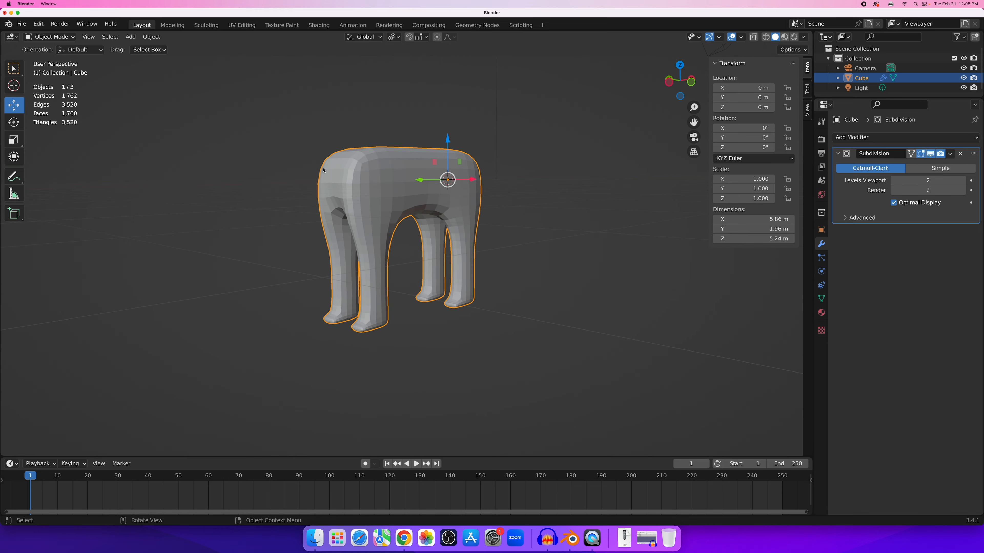
{"action": "scroll", "coordinate": [400, 204], "scroll_direction": "up", "scroll_amount": 2}
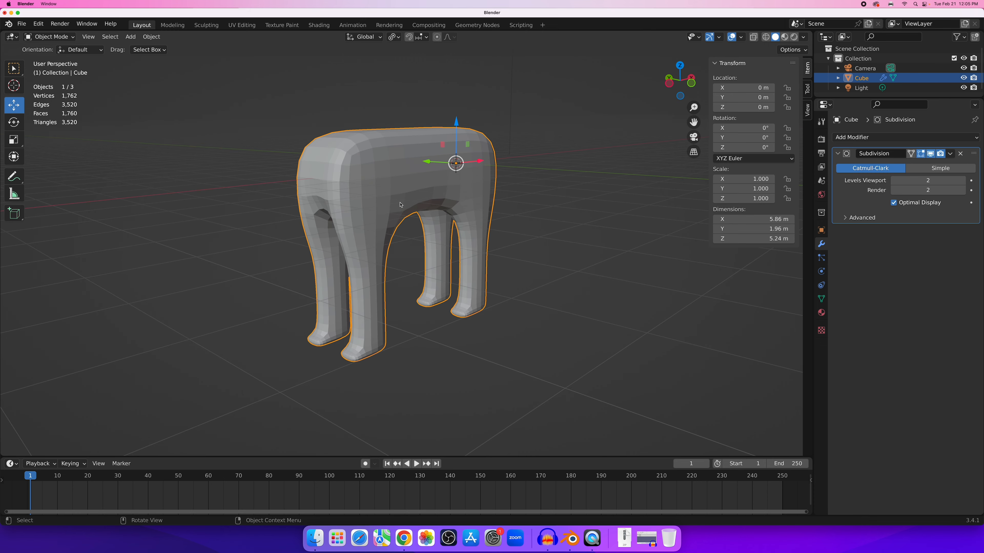
Inspect the original low-poly cage in Edit Mode by selecting individual faces on the body and legs, and return to Object Mode.
{"action": "key", "text": "Tab"}
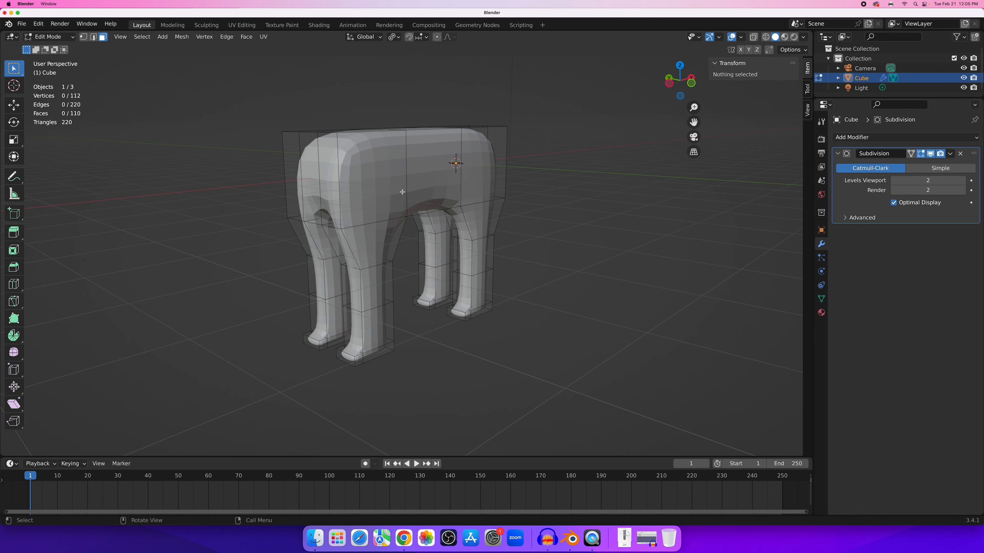
{"action": "left_click", "coordinate": [332, 162]}
{"action": "left_click", "coordinate": [372, 175]}
{"action": "left_click", "coordinate": [374, 242]}
{"action": "left_click", "coordinate": [479, 196]}
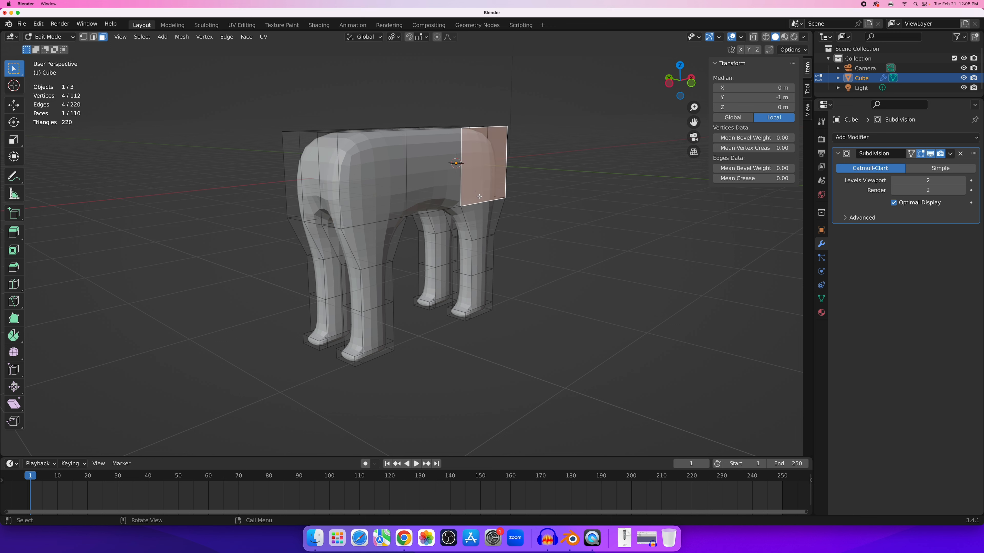
{"action": "left_click", "coordinate": [481, 250]}
{"action": "left_click", "coordinate": [372, 299]}
{"action": "left_click", "coordinate": [336, 301]}
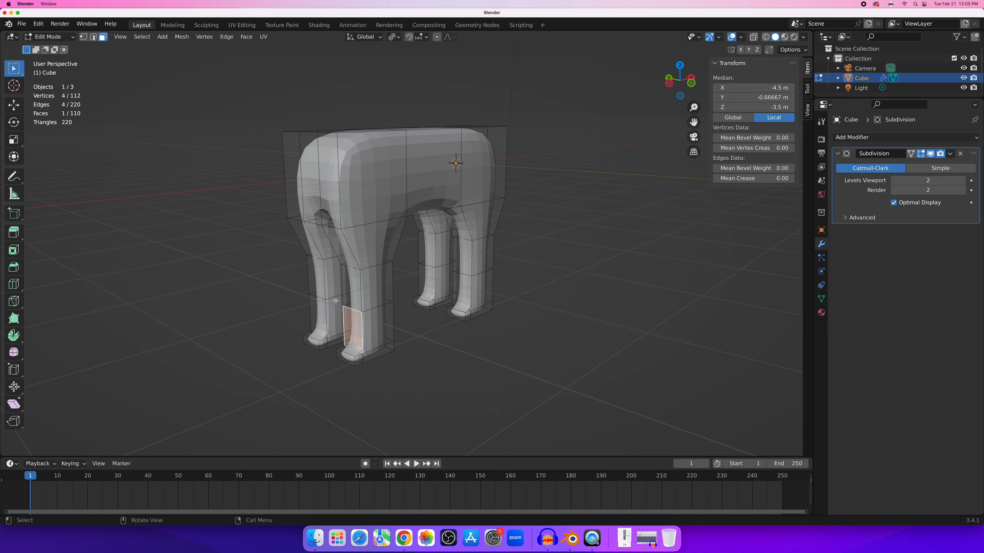
{"action": "left_click", "coordinate": [330, 304]}
{"action": "left_click", "coordinate": [319, 310]}
{"action": "left_click", "coordinate": [316, 277]}
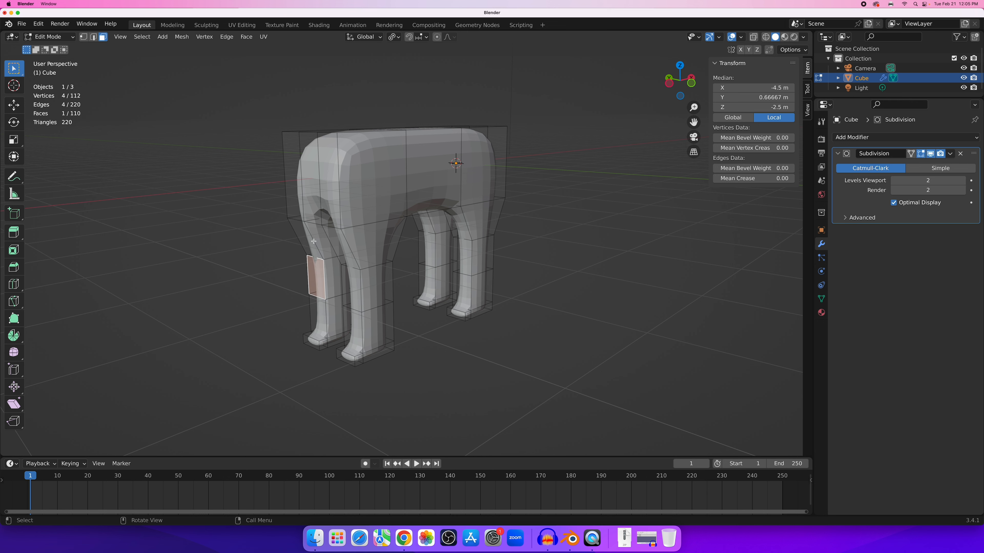
{"action": "left_click", "coordinate": [313, 242]}
{"action": "left_click", "coordinate": [319, 201]}
{"action": "middle_click_drag", "start_coordinate": [320, 203], "coordinate": [372, 205]}
{"action": "left_click", "coordinate": [338, 165]}
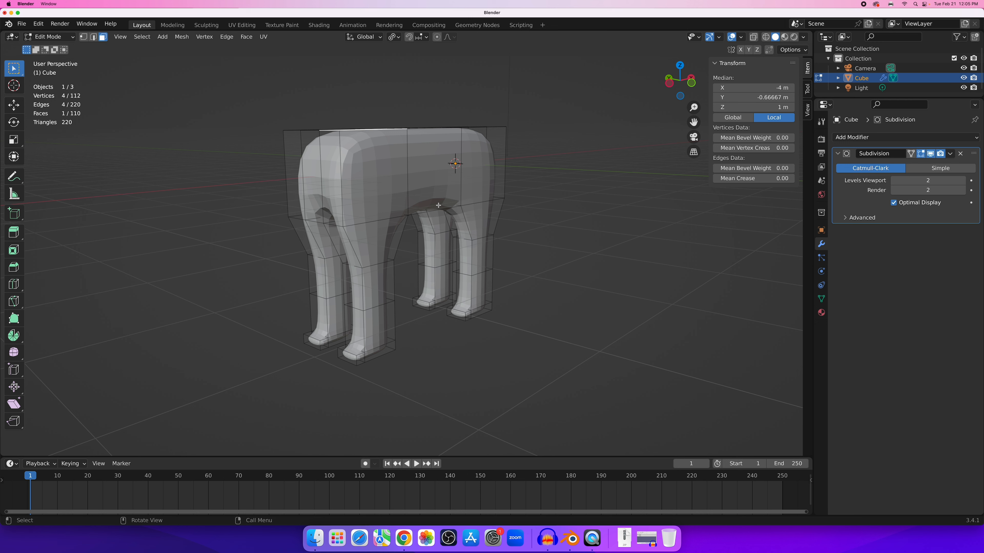
{"action": "key", "text": "Tab"}
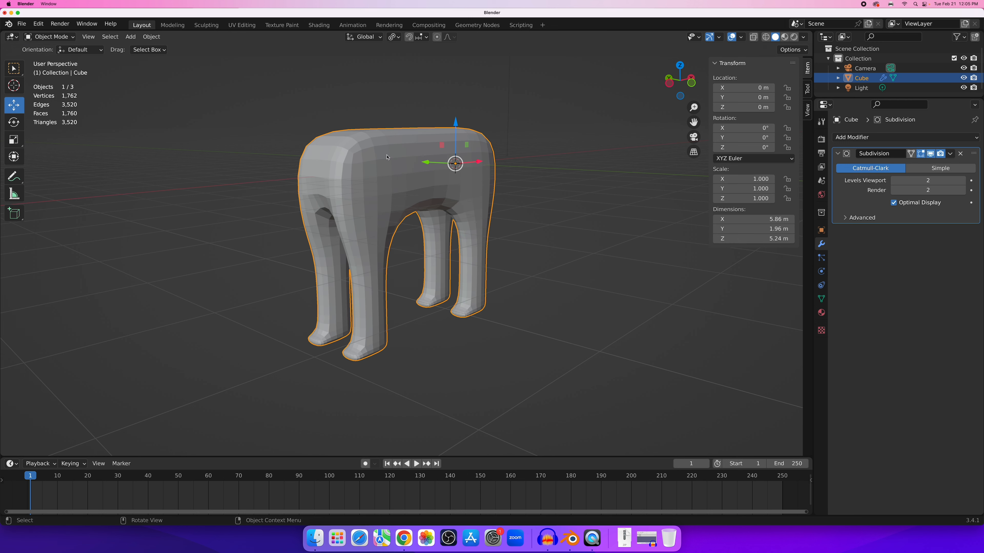
Apply Shade Smooth to the subdivided four-legged body and inspect the smoothed surface.
{"action": "scroll", "coordinate": [387, 157], "scroll_direction": "up", "scroll_amount": 2}
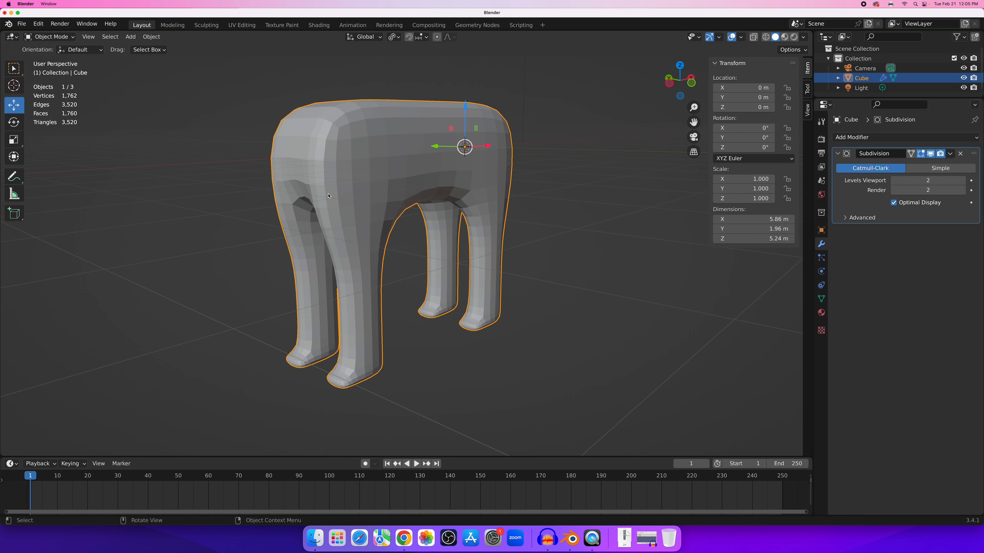
{"action": "mouse_move", "coordinate": [340, 159]}
{"action": "middle_mouse_down"}
{"action": "mouse_move", "coordinate": [364, 149]}
{"action": "mouse_move", "coordinate": [334, 168]}
{"action": "middle_mouse_up"}
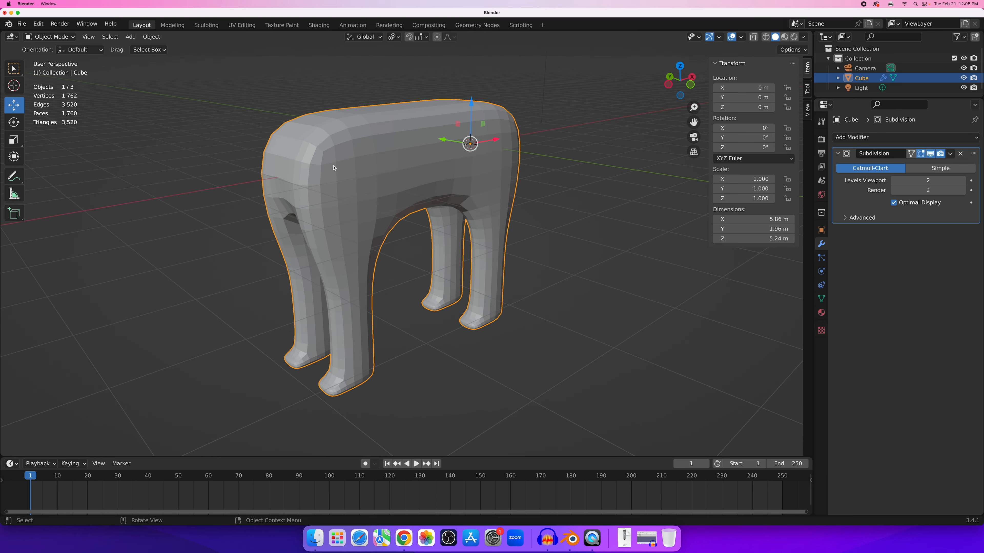
{"action": "middle_click_drag", "start_coordinate": [363, 197], "coordinate": [379, 182]}
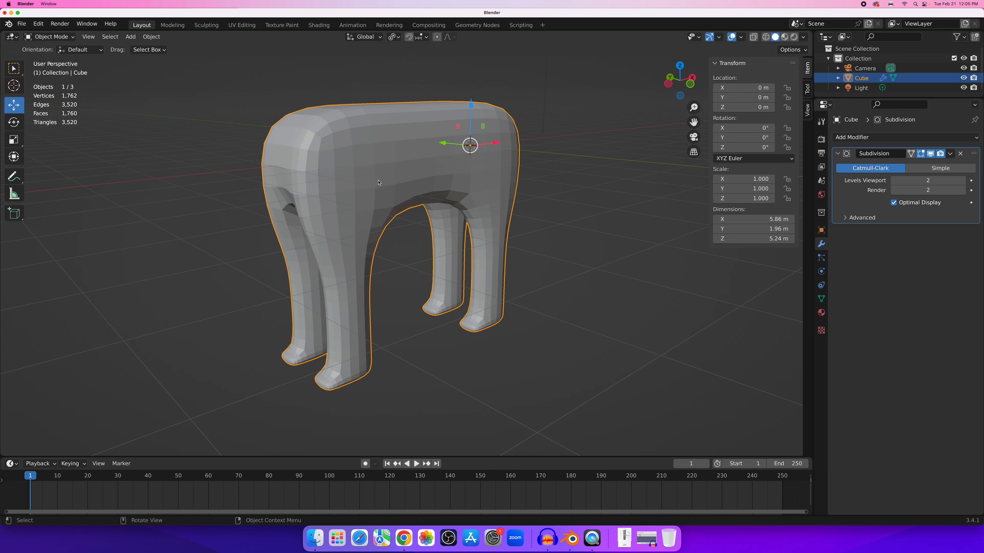
{"action": "right_click", "coordinate": [379, 158]}
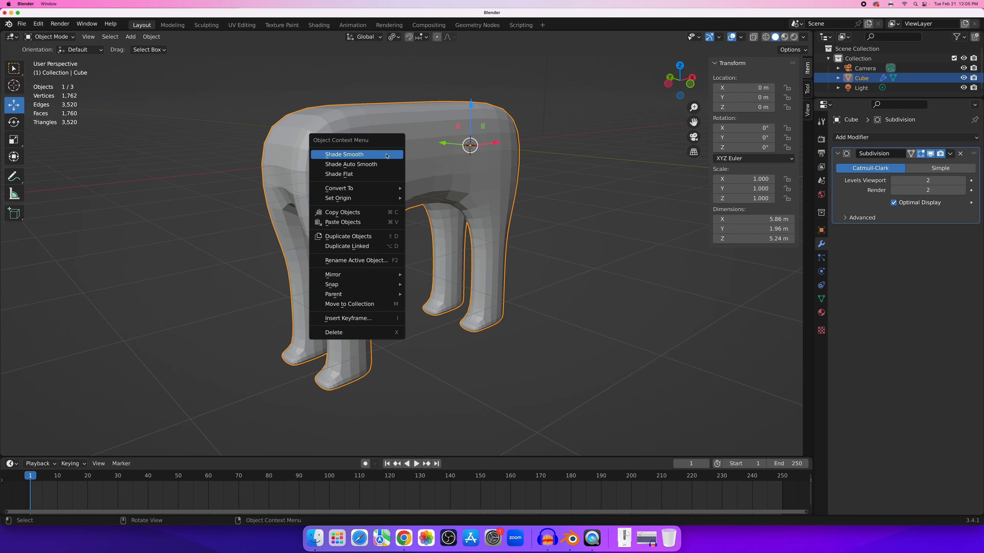
{"action": "left_click", "coordinate": [347, 155]}
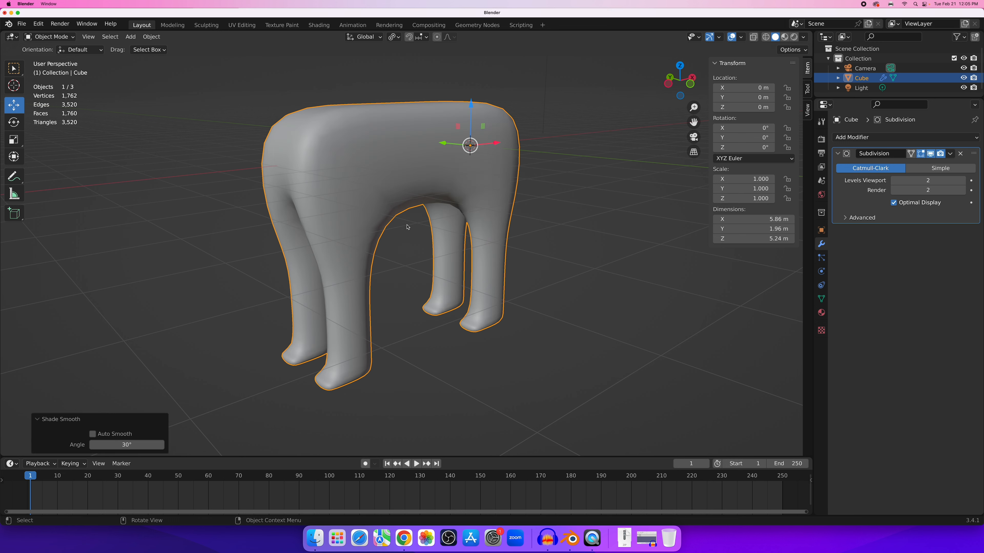
{"action": "mouse_move", "coordinate": [423, 262]}
{"action": "middle_mouse_down"}
{"action": "mouse_move", "coordinate": [563, 259]}
{"action": "mouse_move", "coordinate": [393, 257]}
{"action": "mouse_move", "coordinate": [435, 270]}
{"action": "middle_mouse_up"}
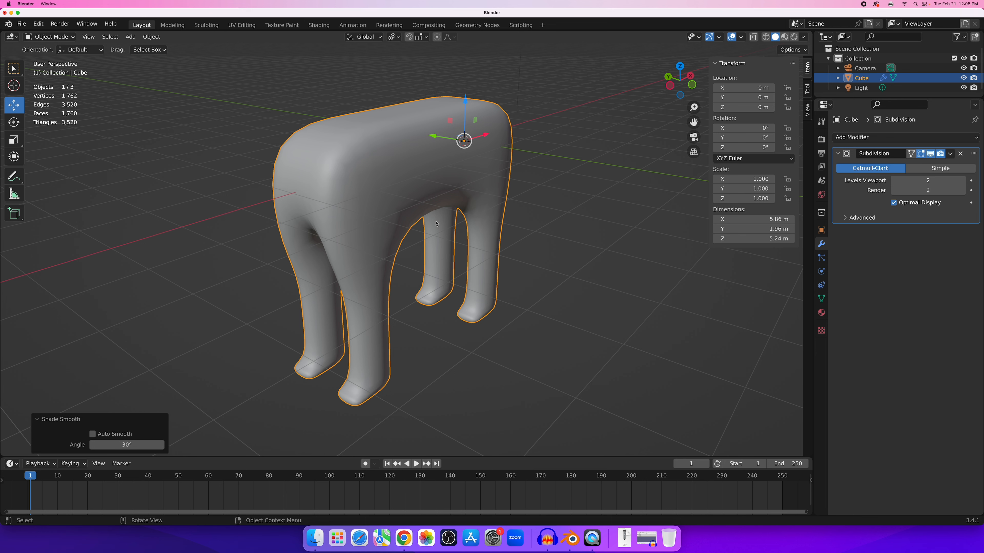
In Edit Mode, inset the tall middle face on the body's positive X end by 0.125 m.
{"action": "key", "text": "Tab"}
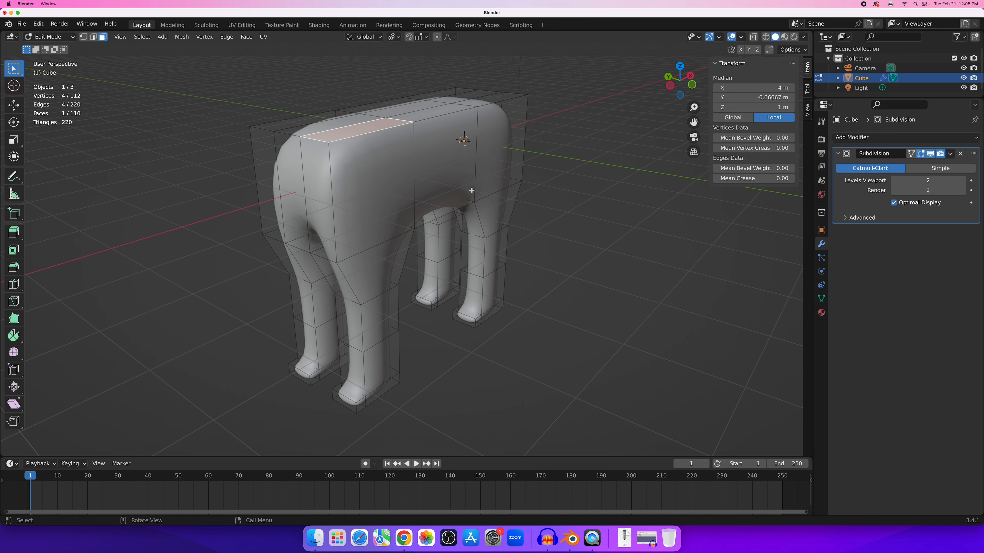
{"action": "middle_click_drag", "start_coordinate": [486, 179], "coordinate": [426, 204], "text": "shift"}
{"action": "left_click", "coordinate": [423, 200]}
{"action": "scroll", "coordinate": [469, 228], "scroll_direction": "up", "scroll_amount": 4}
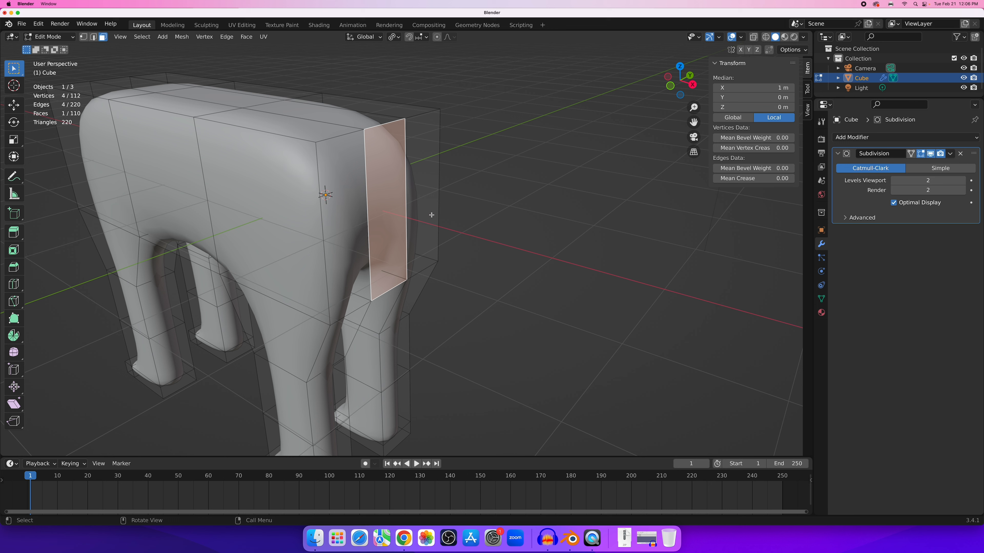
{"action": "key", "text": "i"}
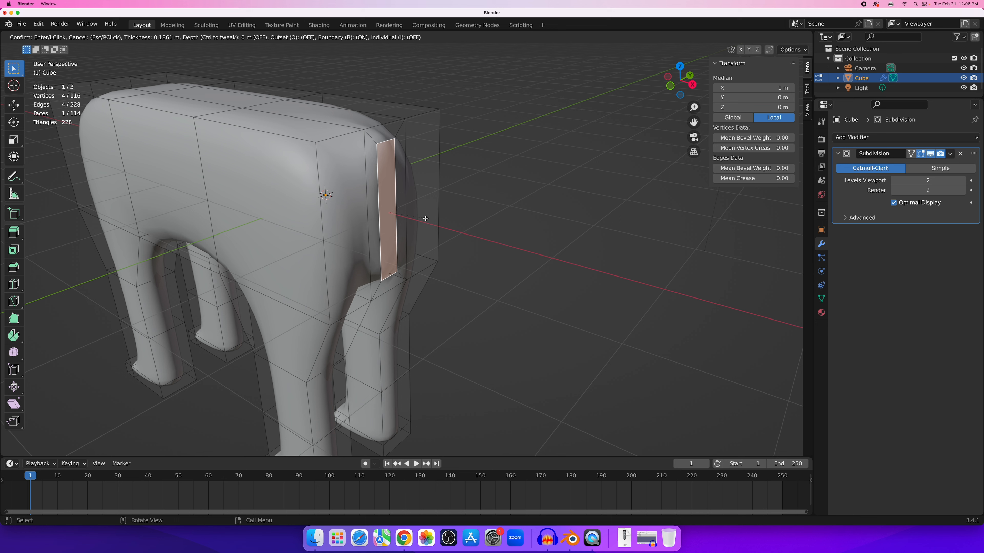
{"action": "type", "text": ".125"}
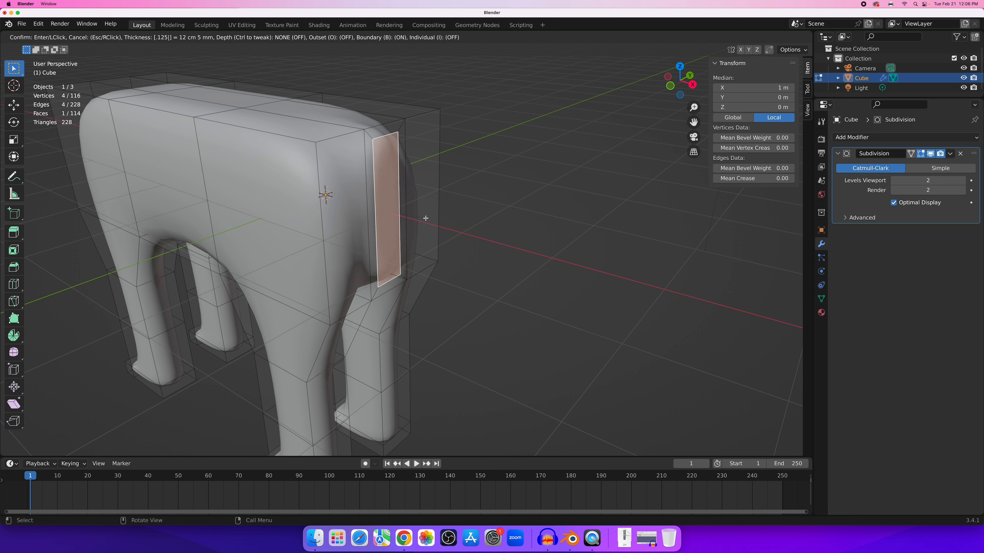
{"action": "key", "text": "Return"}
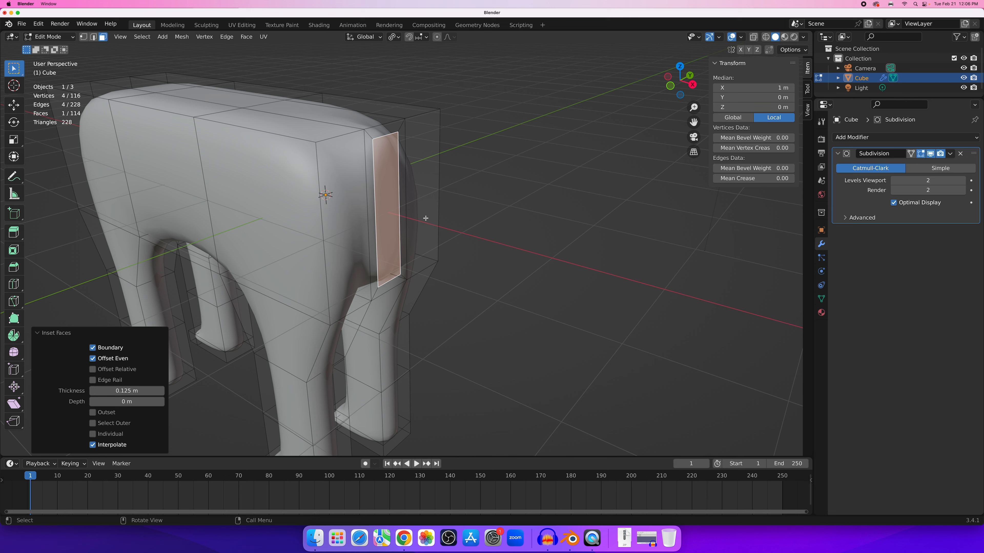
Scale the inset end face to 0.25 along the global Z axis.
{"action": "middle_click_drag", "start_coordinate": [542, 180], "coordinate": [390, 202]}
{"action": "scroll", "coordinate": [422, 185], "scroll_direction": "up", "scroll_amount": 7}
{"action": "scroll", "coordinate": [373, 221], "scroll_direction": "down", "scroll_amount": 5}
{"action": "middle_click_drag", "start_coordinate": [386, 201], "coordinate": [305, 167]}
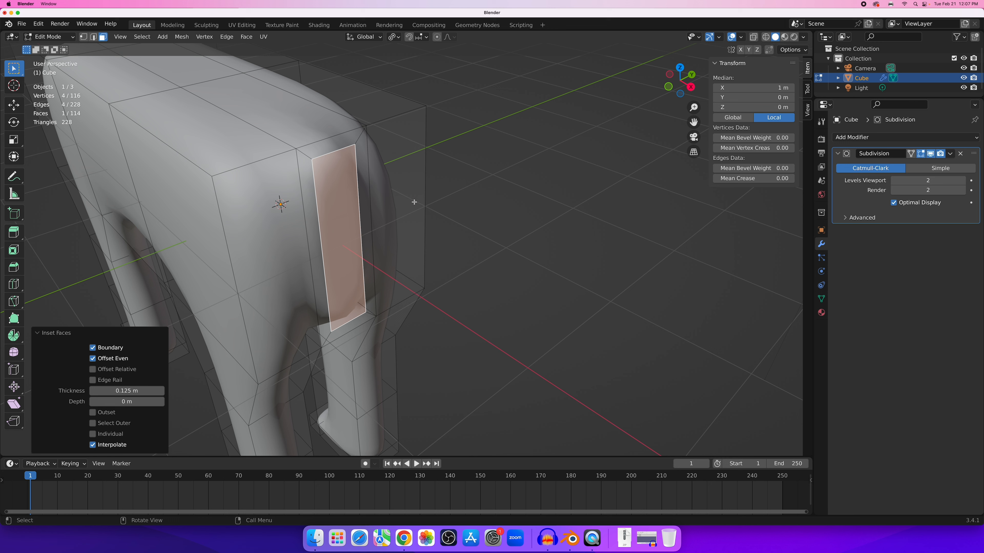
{"action": "key", "text": "s"}
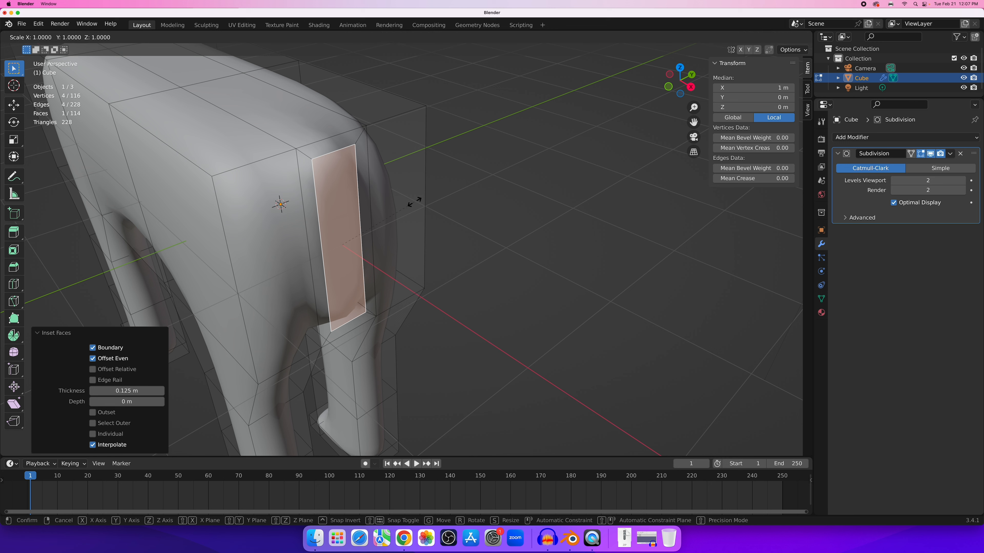
{"action": "key", "text": "z"}
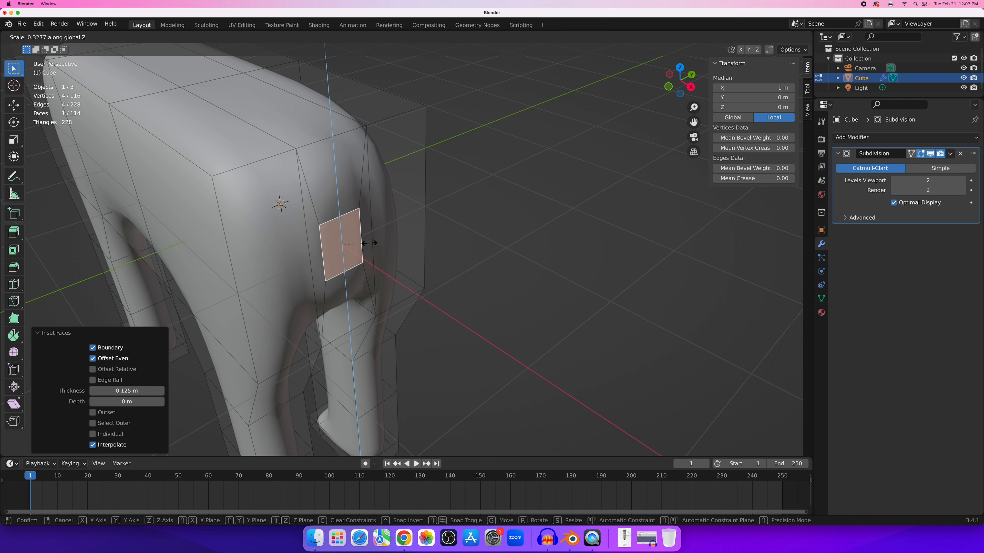
{"action": "type", "text": ".25"}
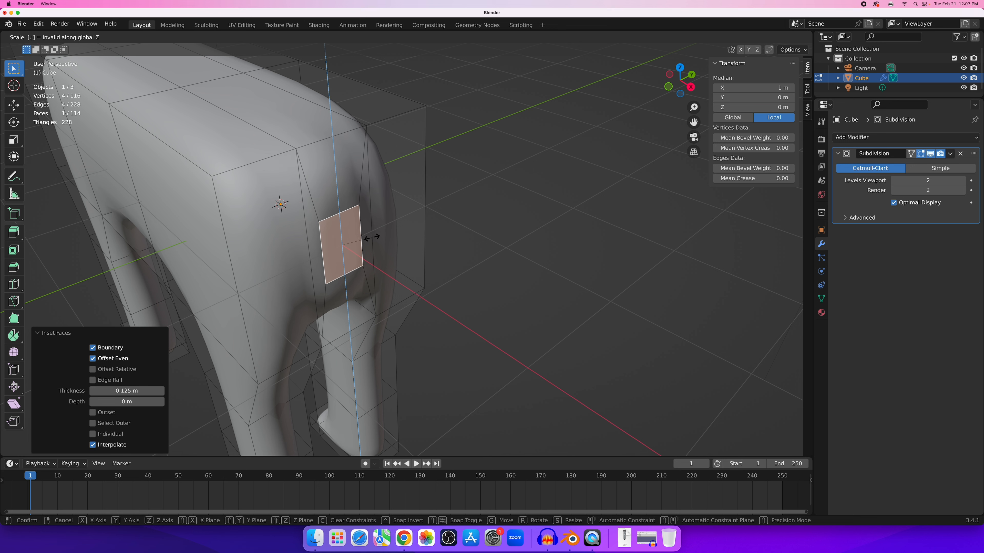
{"action": "key", "text": "Return"}
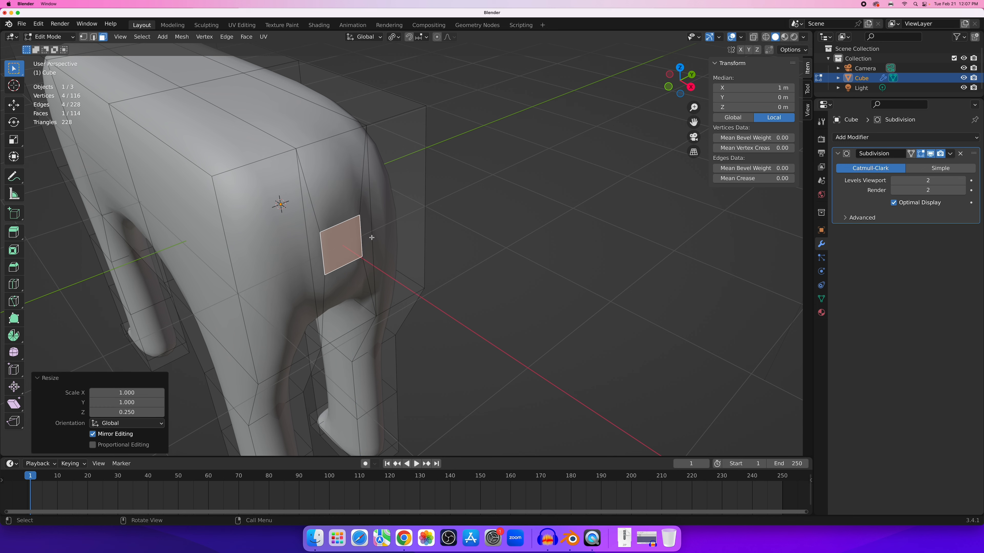
Move the small inset face up about 0.63 m along Z with the Move tool, and return to the Select Box tool.
{"action": "middle_click_drag", "start_coordinate": [320, 208], "coordinate": [100, 149]}
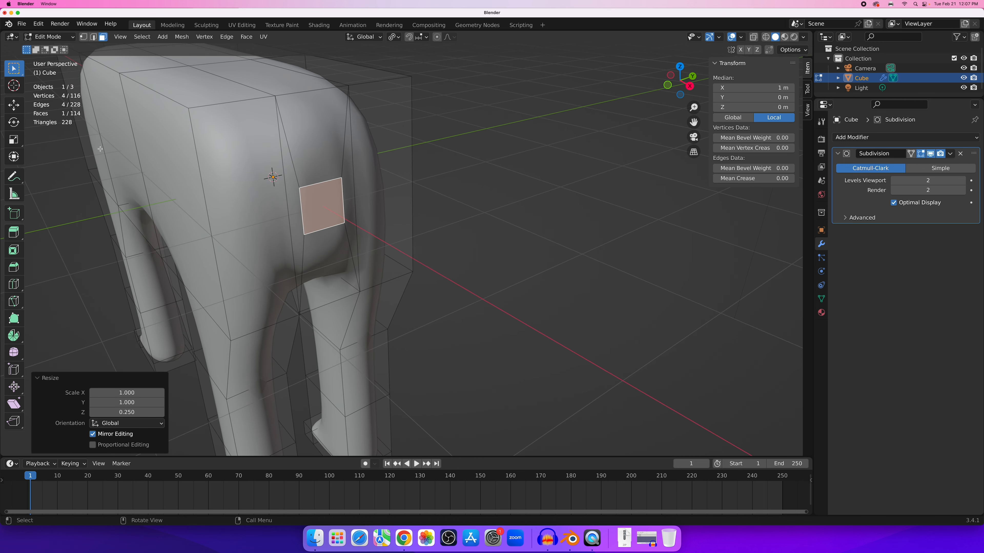
{"action": "left_click", "coordinate": [14, 105]}
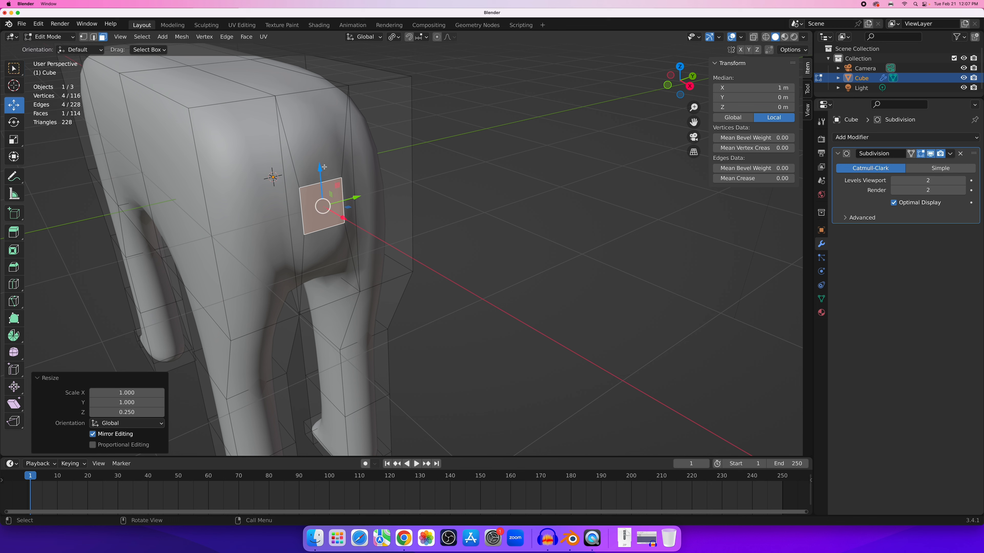
{"action": "left_click_drag", "start_coordinate": [320, 171], "coordinate": [317, 95]}
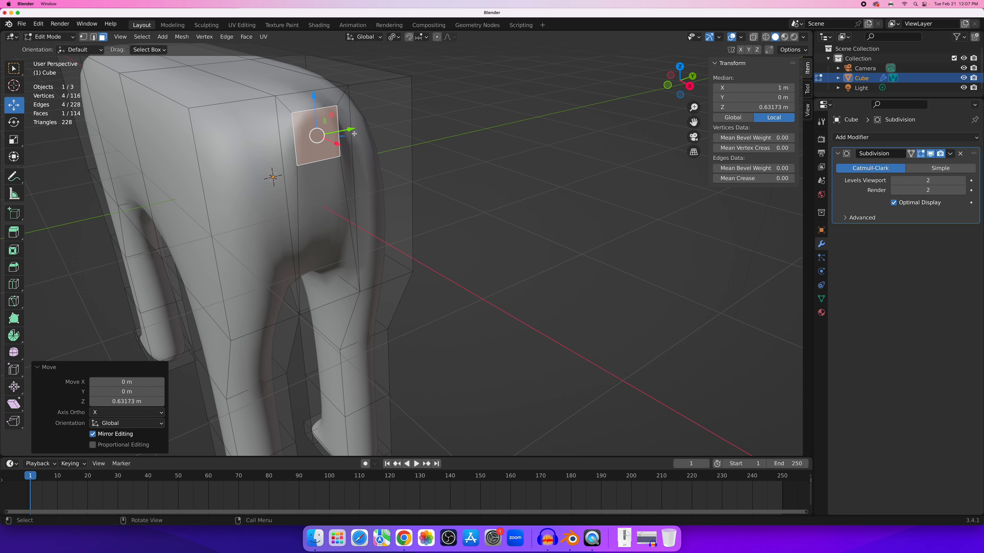
{"action": "mouse_move", "coordinate": [395, 141]}
{"action": "middle_mouse_down"}
{"action": "mouse_move", "coordinate": [423, 138]}
{"action": "mouse_move", "coordinate": [401, 140]}
{"action": "middle_mouse_up"}
{"action": "middle_click_drag", "start_coordinate": [336, 187], "coordinate": [252, 196], "text": "shift"}
{"action": "middle_click_drag", "start_coordinate": [425, 136], "coordinate": [376, 182], "text": "shift"}
{"action": "left_click", "coordinate": [15, 69]}
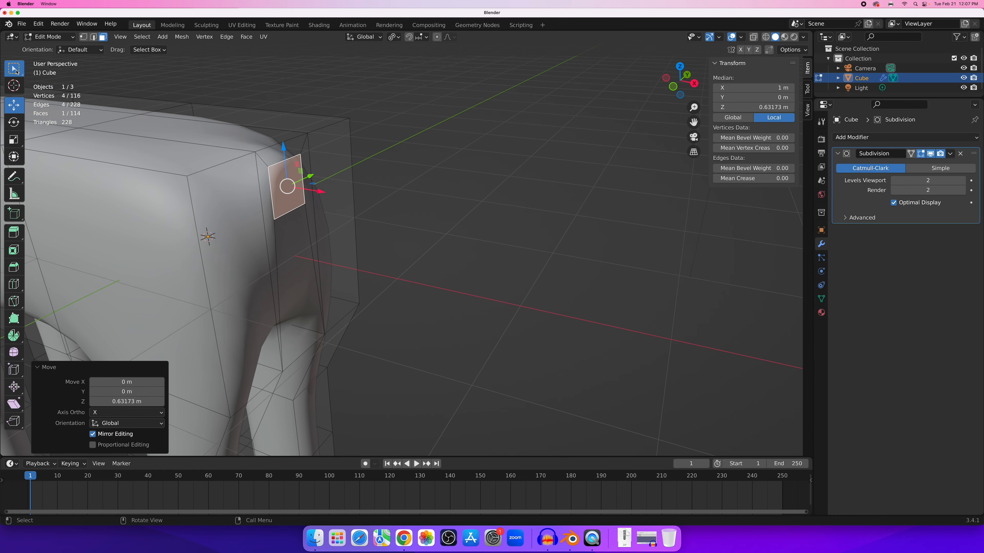
Extrude the small end face outward twice, 0.5 m each time, to form a projecting stub, and inspect it.
{"action": "middle_click_drag", "start_coordinate": [305, 186], "coordinate": [327, 222]}
{"action": "scroll", "coordinate": [331, 222], "scroll_direction": "down", "scroll_amount": 2}
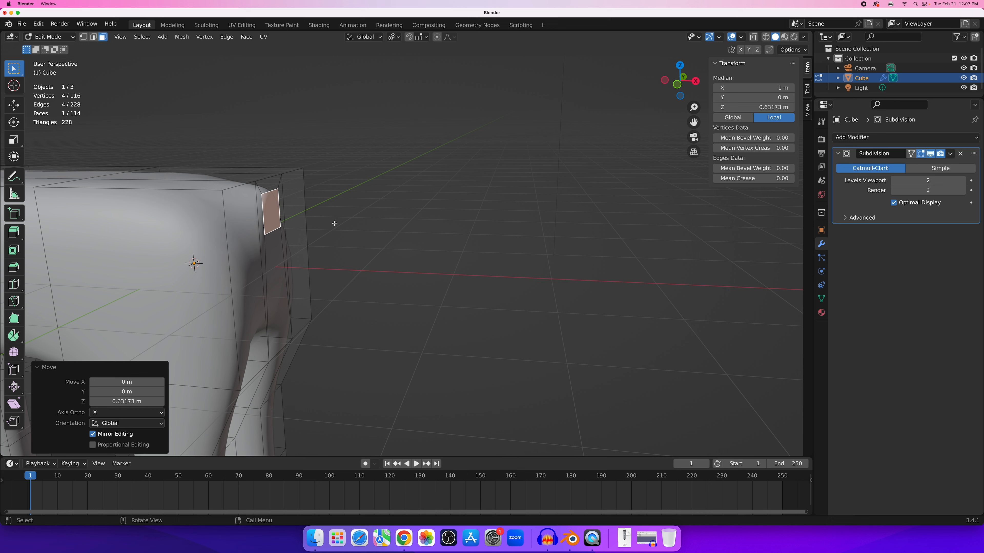
{"action": "type", "text": "e"}
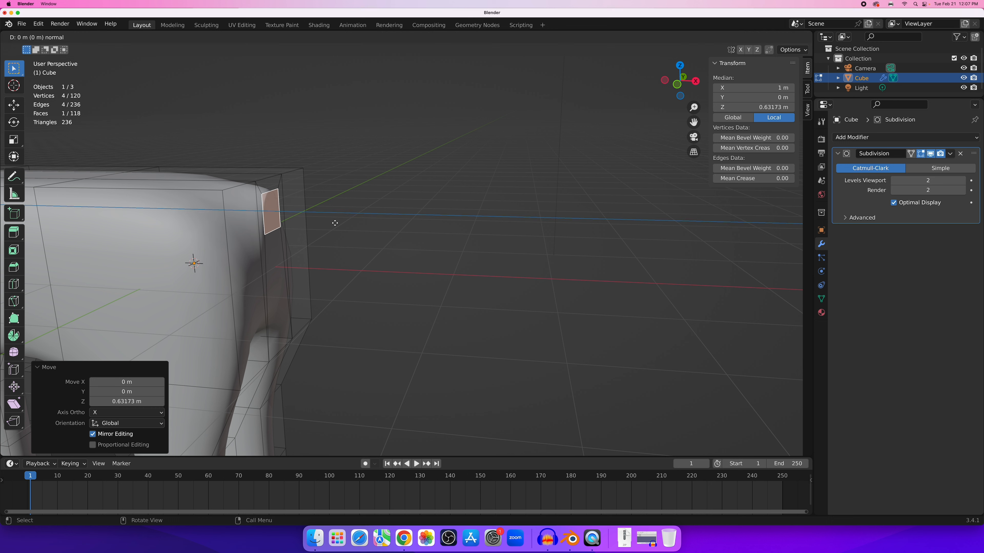
{"action": "type", "text": ".5"}
{"action": "key", "text": "Return"}
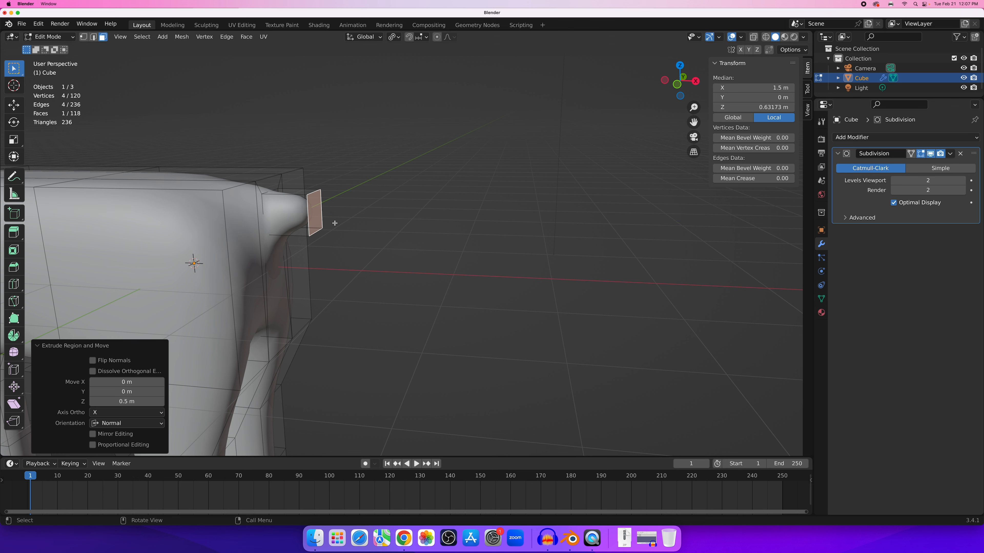
{"action": "type", "text": "e.5"}
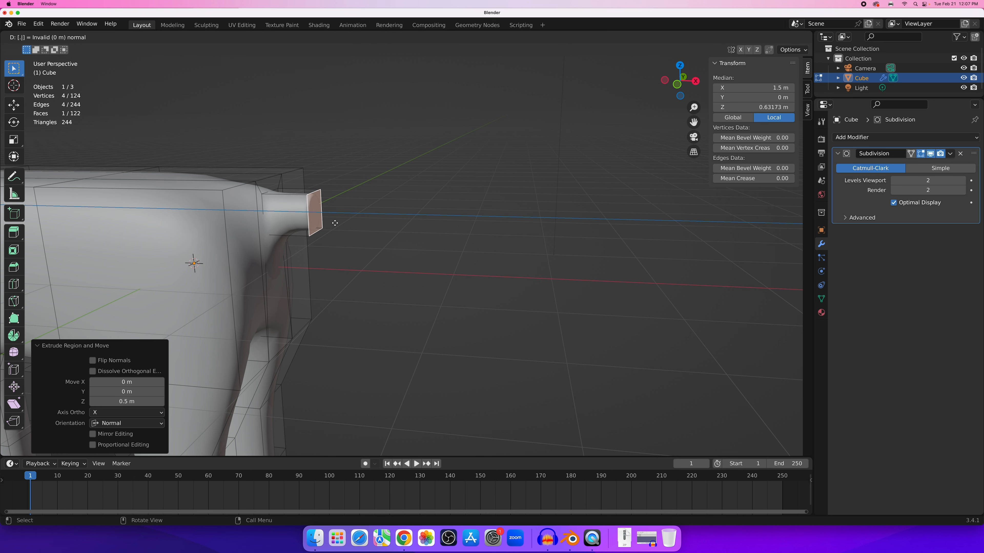
{"action": "key", "text": "Return"}
{"action": "middle_click_drag", "start_coordinate": [348, 220], "coordinate": [372, 218]}
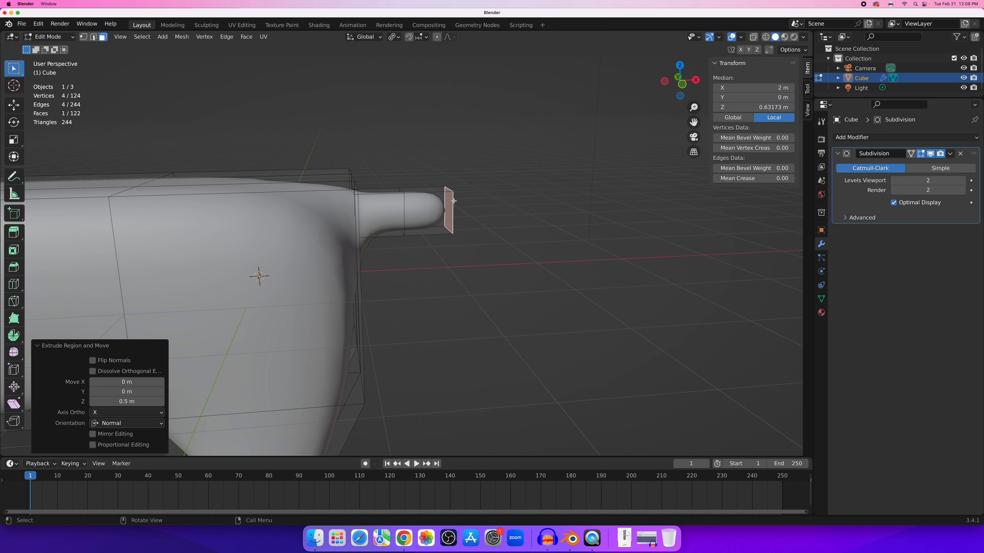
{"action": "scroll", "coordinate": [429, 213], "scroll_direction": "down", "scroll_amount": 6}
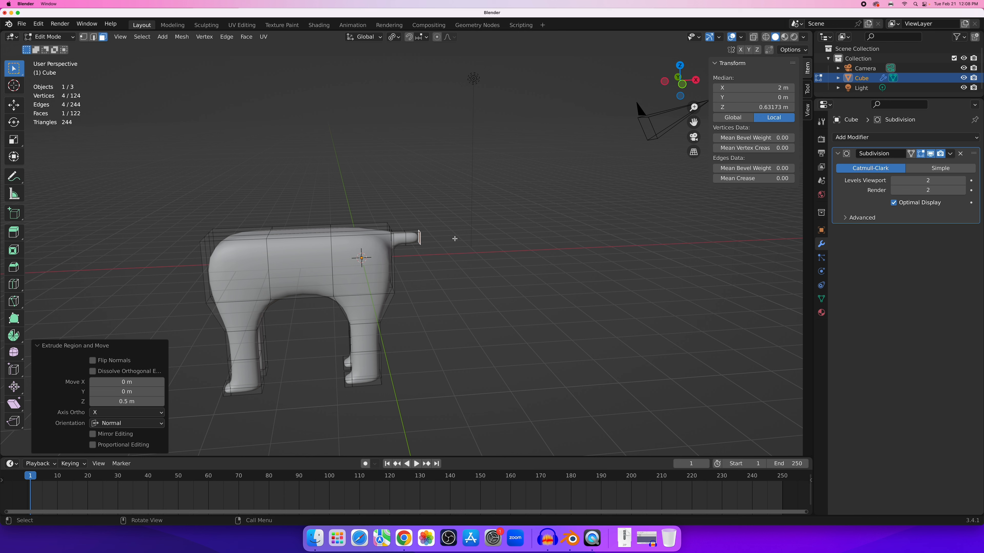
{"action": "scroll", "coordinate": [318, 264], "scroll_direction": "up", "scroll_amount": 5}
{"action": "middle_click_drag", "start_coordinate": [259, 257], "coordinate": [455, 261]}
{"action": "scroll", "coordinate": [391, 248], "scroll_direction": "up", "scroll_amount": 3}
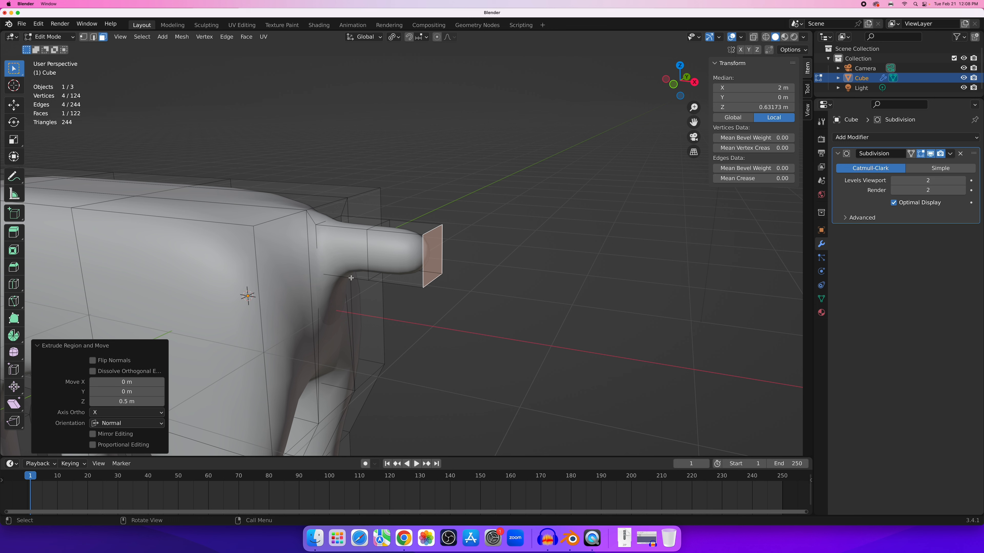
{"action": "middle_click_drag", "start_coordinate": [388, 276], "coordinate": [330, 282]}
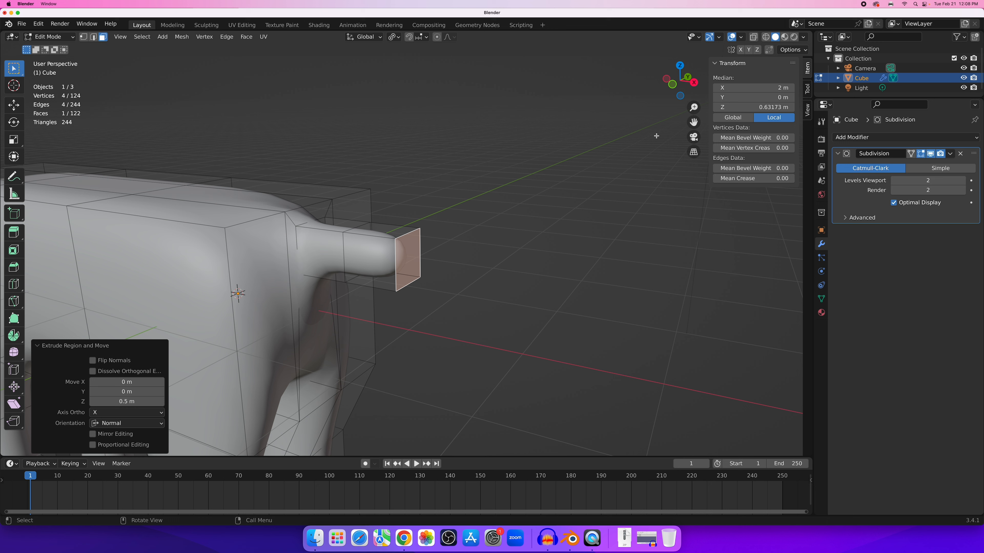
Look up the 3D cursor's location and rotation settings, and examine the extruded stub in Object Mode and Edit Mode.
{"action": "left_click", "coordinate": [807, 111]}
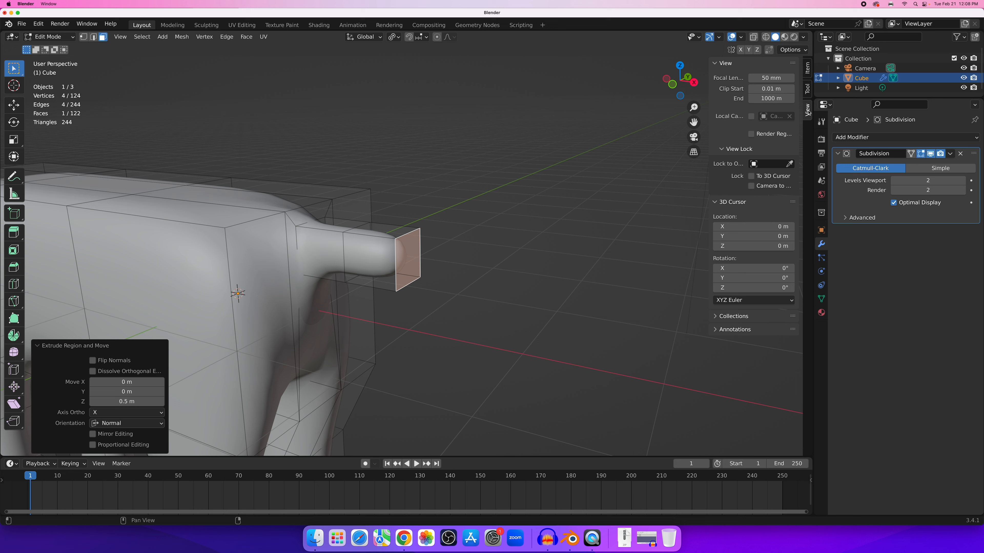
{"action": "left_click", "coordinate": [808, 91]}
{"action": "left_click", "coordinate": [807, 68]}
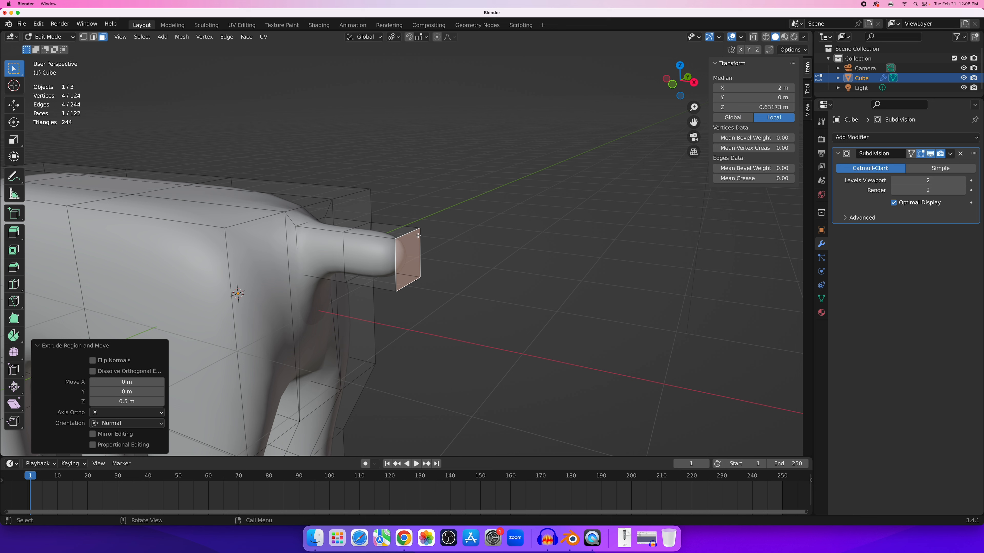
{"action": "key", "text": "Tab"}
{"action": "left_click", "coordinate": [808, 111]}
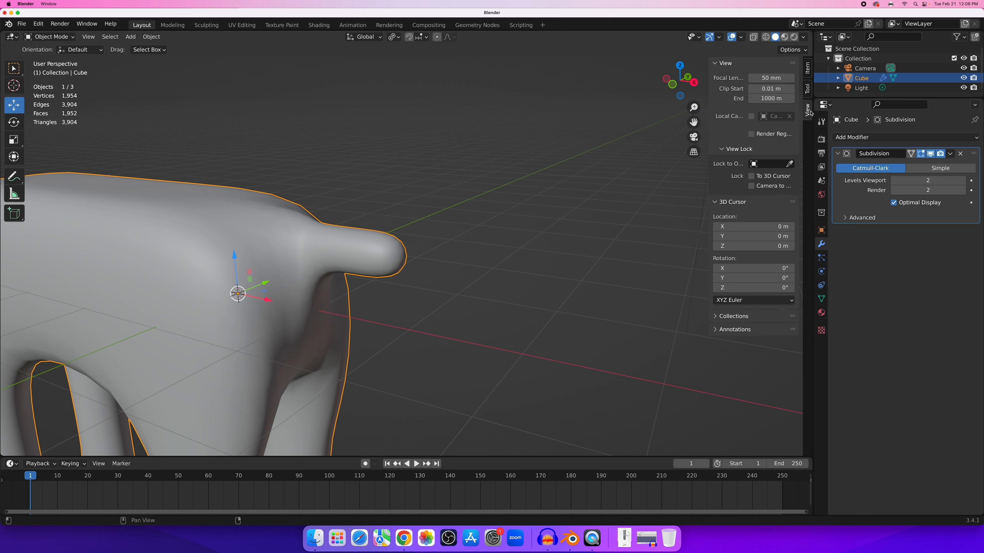
{"action": "key", "text": "Tab"}
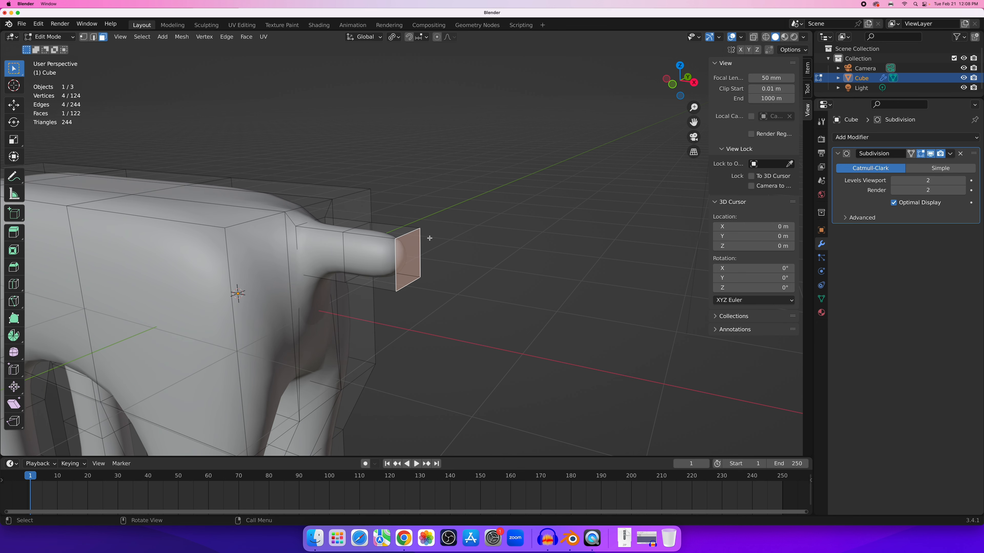
{"action": "key", "text": "Tab"}
{"action": "key", "text": "Tab"}
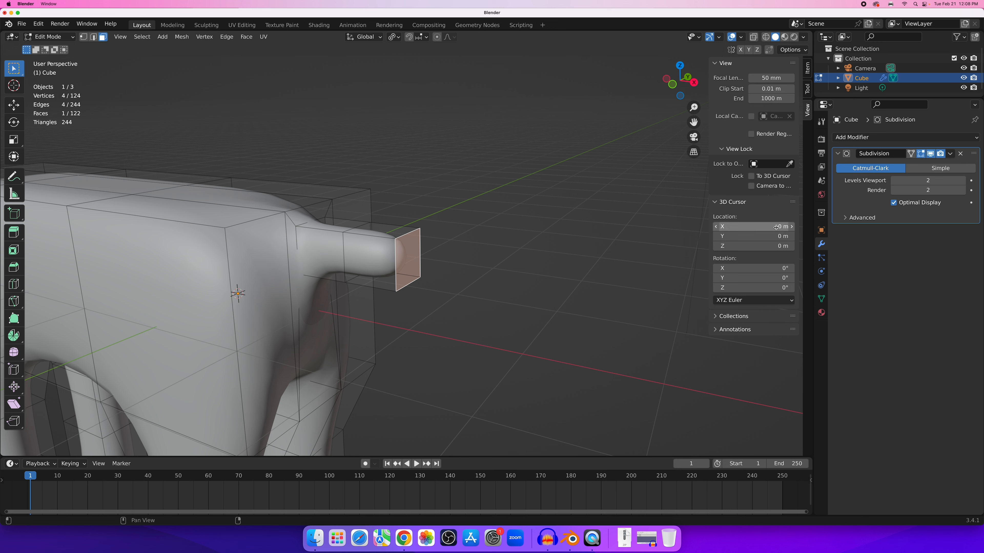
{"action": "middle_click_drag", "start_coordinate": [222, 307], "coordinate": [267, 328]}
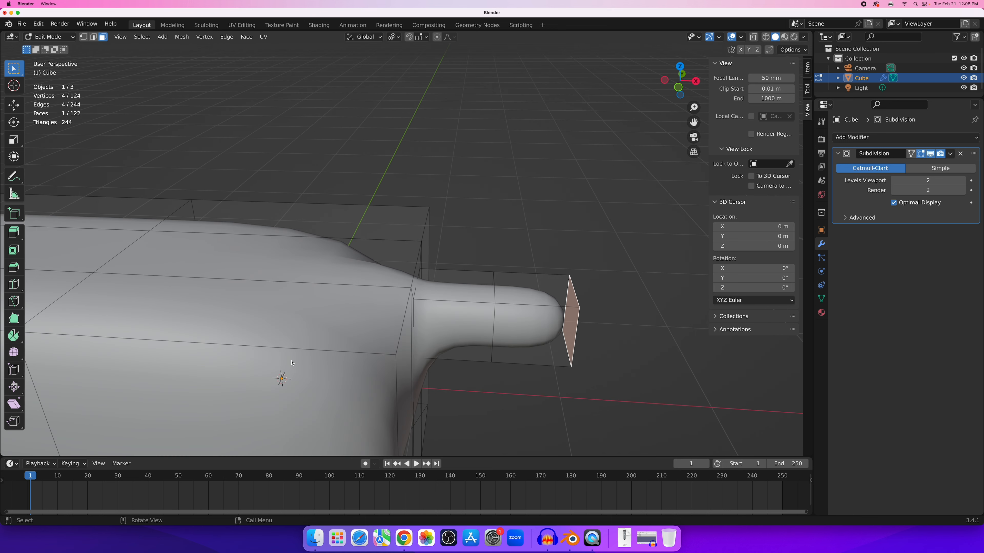
{"action": "middle_click_drag", "start_coordinate": [323, 378], "coordinate": [398, 282]}
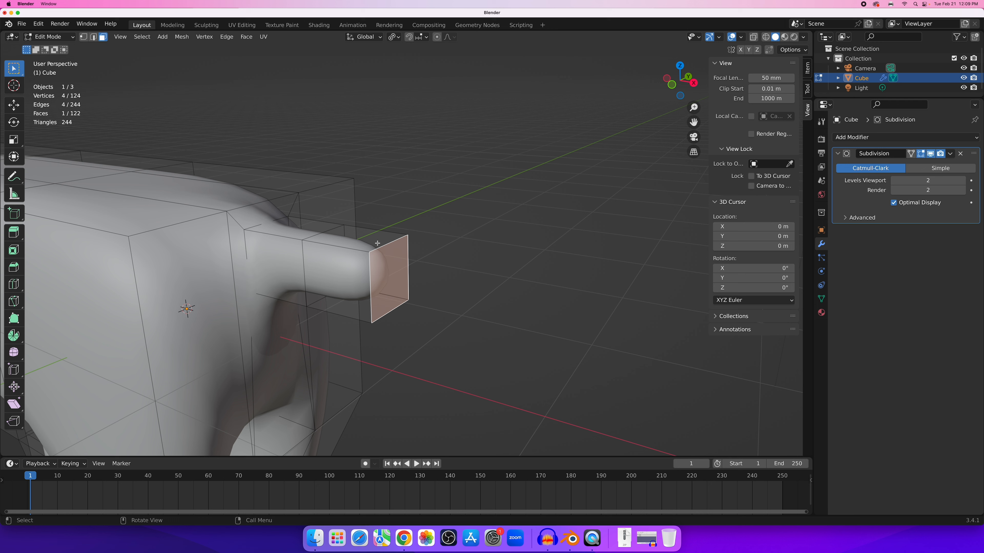
Select the upper edge of the stub's end face in edge select mode and look at the snapping options.
{"action": "left_click", "coordinate": [93, 37]}
{"action": "left_click", "coordinate": [388, 245]}
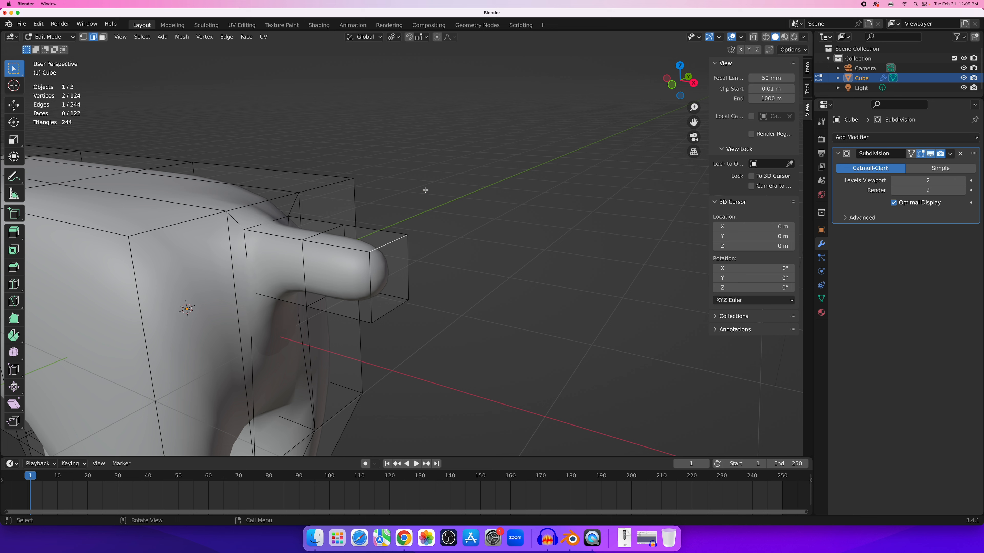
{"action": "key", "text": "shift+s"}
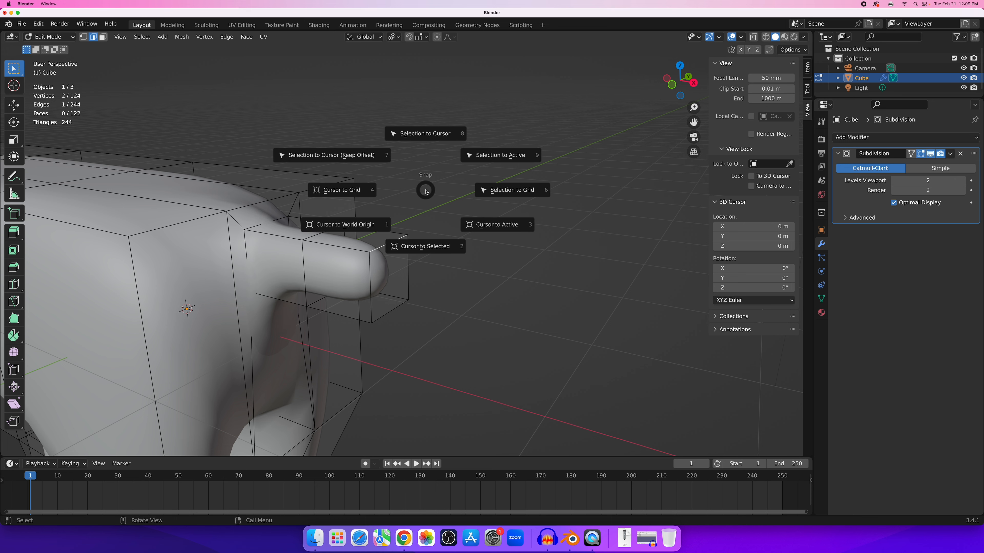
{"action": "key", "text": "Escape"}
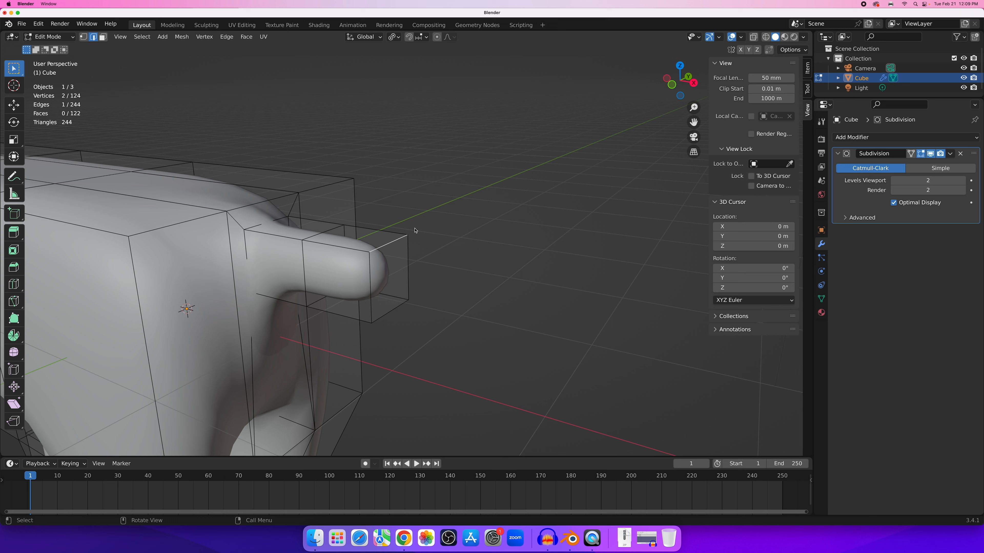
Search the available commands for "snap".
{"action": "key", "text": "F3"}
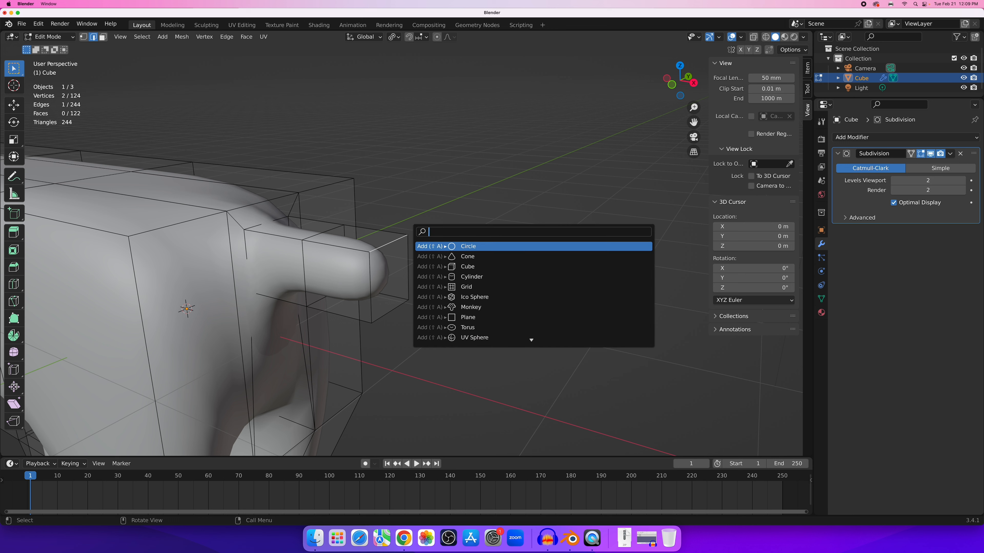
{"action": "type", "text": "snap"}
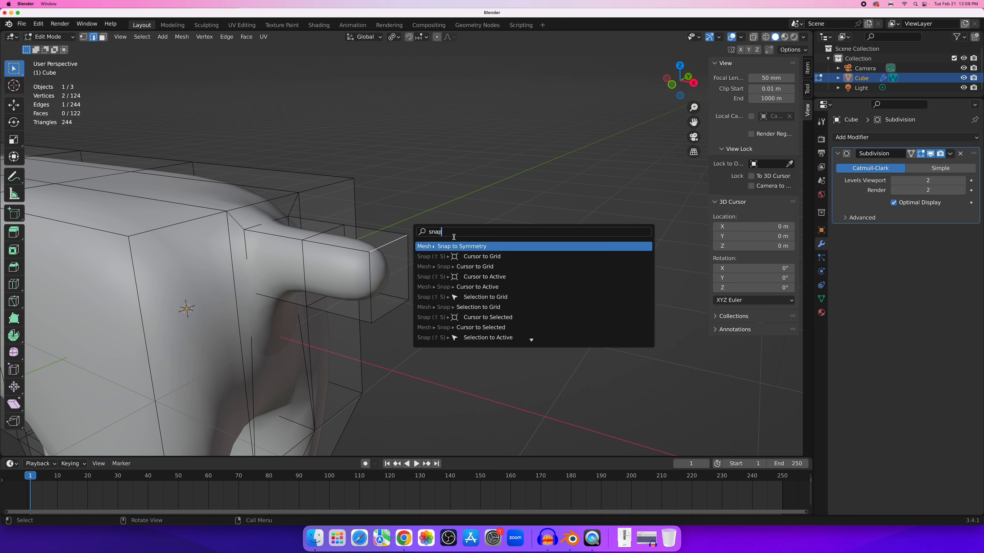
{"action": "left_click", "coordinate": [444, 200]}
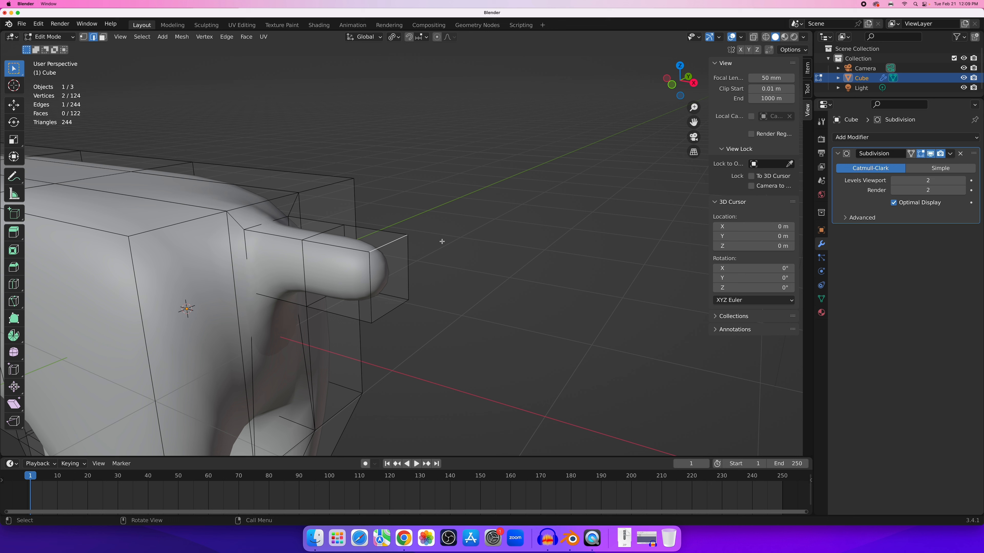
Snap the 3D cursor to the selected upper edge of the stub's end.
{"action": "key", "text": "shift"}
{"action": "key", "text": "shift+s"}
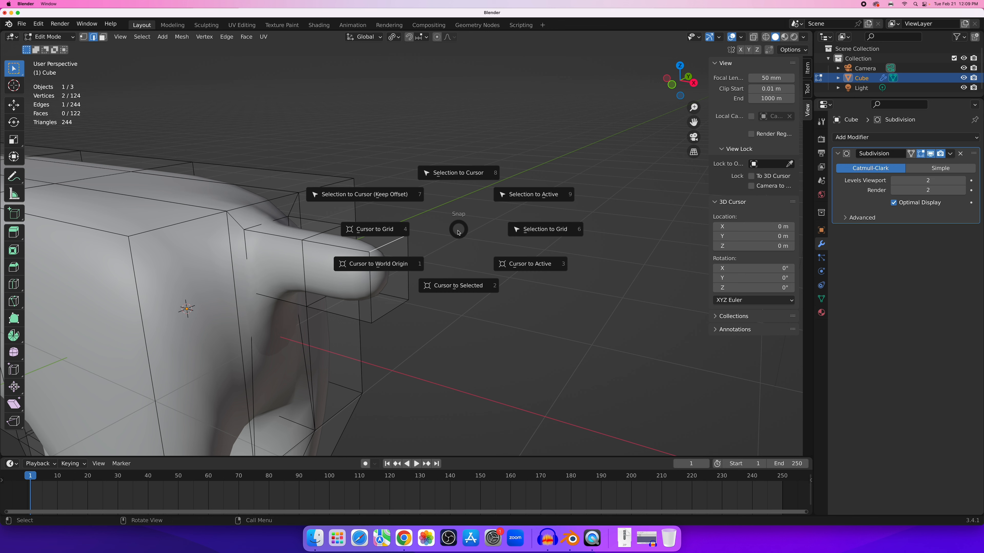
{"action": "left_click", "coordinate": [463, 288]}
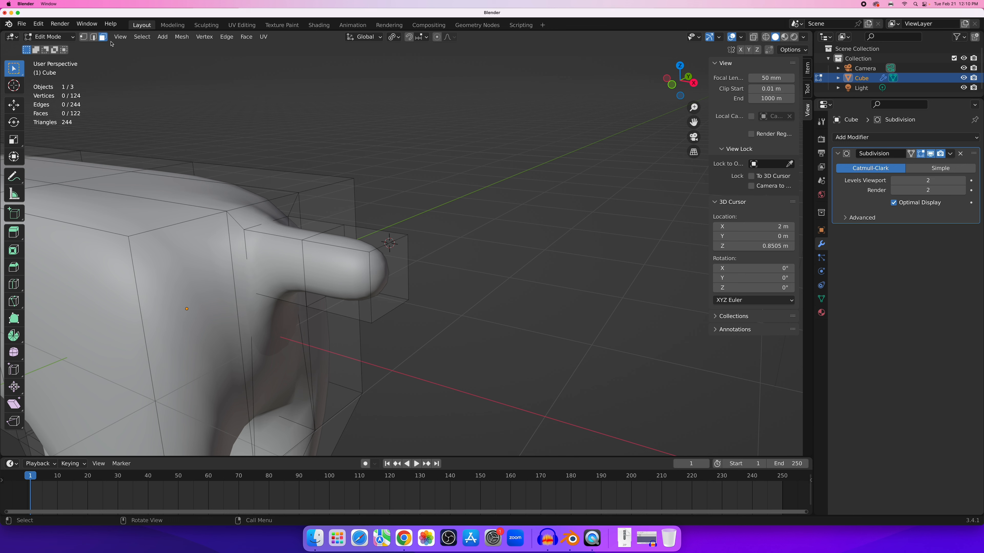
Switch back to face selection and select the end face of the stub.
{"action": "left_click", "coordinate": [104, 37]}
{"action": "left_click", "coordinate": [406, 267]}
{"action": "scroll", "coordinate": [406, 267], "scroll_direction": "down", "scroll_amount": 5}
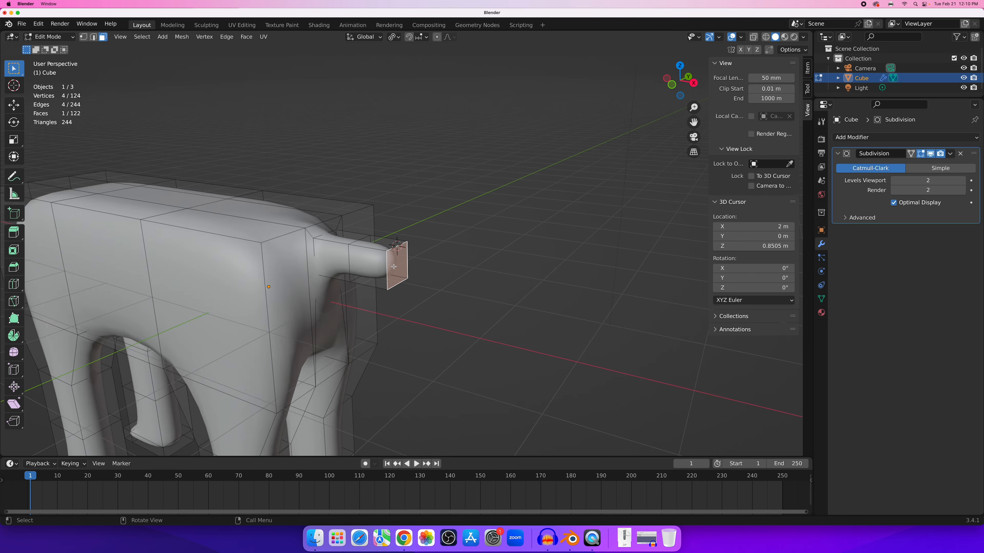
{"action": "middle_click_drag", "start_coordinate": [406, 267], "coordinate": [354, 283]}
{"action": "scroll", "coordinate": [448, 264], "scroll_direction": "down", "scroll_amount": 3}
{"action": "scroll", "coordinate": [325, 266], "scroll_direction": "down", "scroll_amount": 2}
{"action": "scroll", "coordinate": [340, 281], "scroll_direction": "up", "scroll_amount": 4}
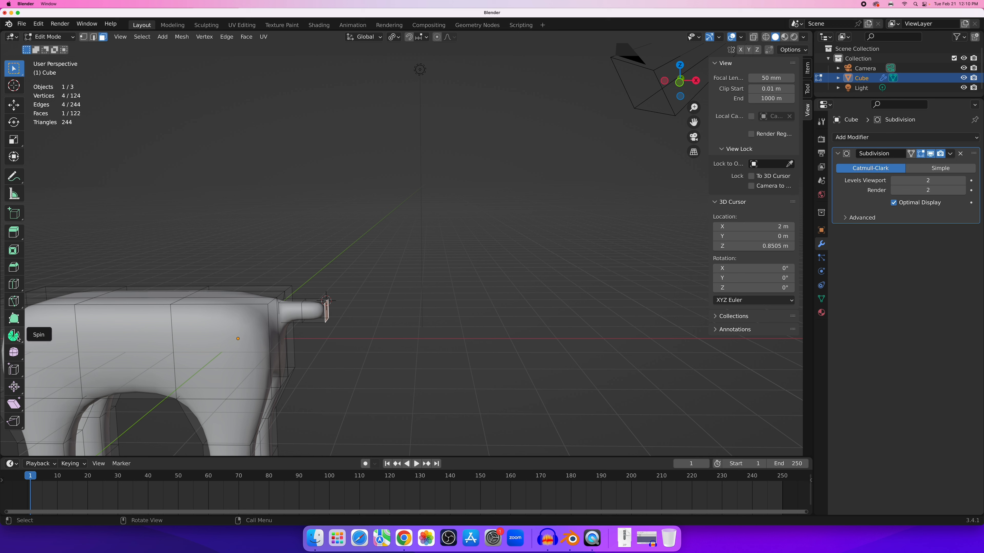
Activate the Spin tool for the selected end face and set its axis to Y.
{"action": "left_click", "coordinate": [14, 335]}
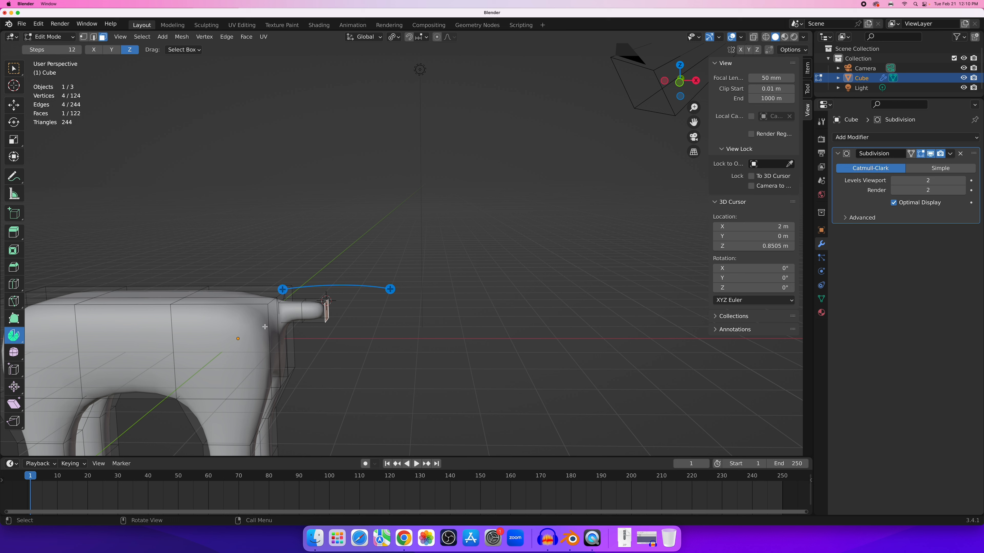
{"action": "mouse_move", "coordinate": [314, 287]}
{"action": "middle_mouse_down"}
{"action": "mouse_move", "coordinate": [309, 267]}
{"action": "mouse_move", "coordinate": [309, 279]}
{"action": "middle_mouse_up"}
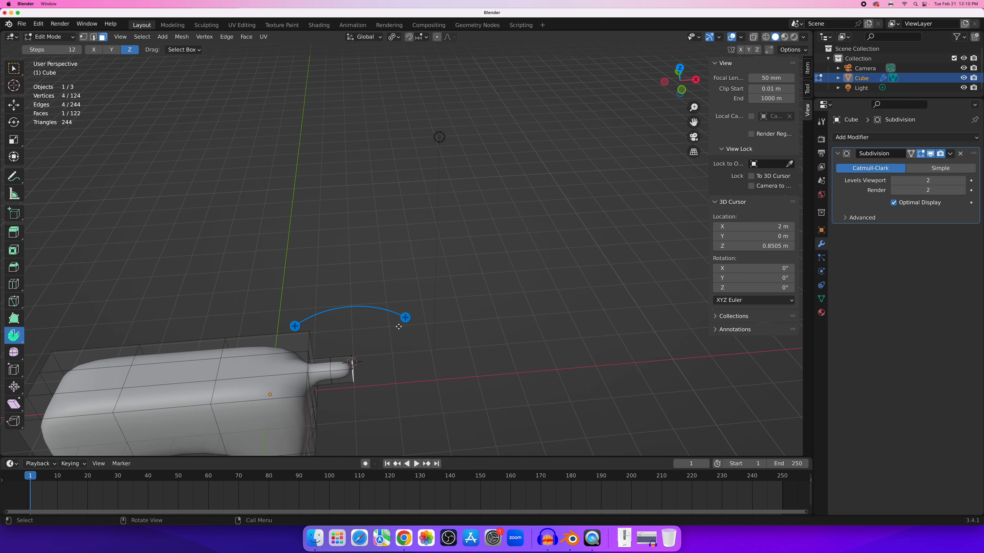
{"action": "middle_click_drag", "start_coordinate": [448, 316], "coordinate": [337, 333]}
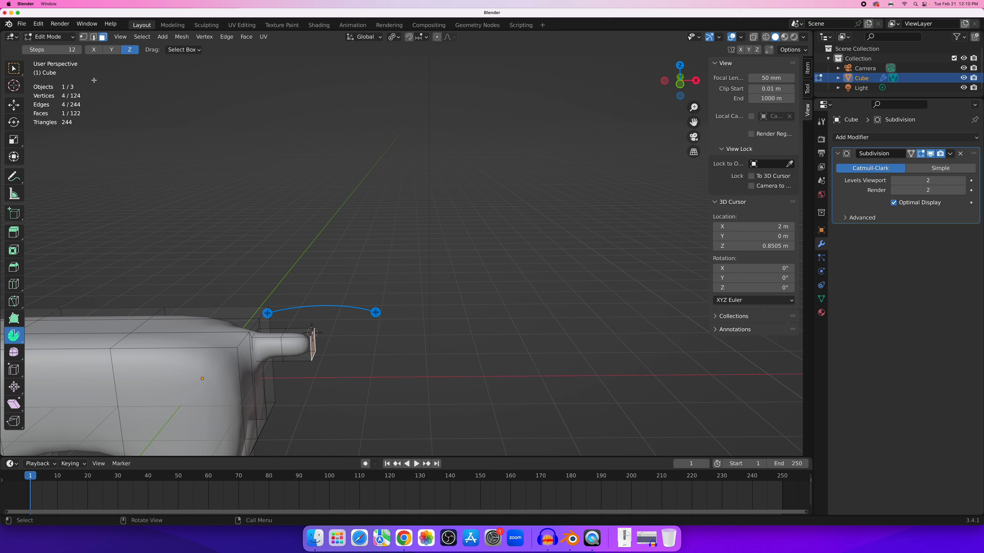
{"action": "left_click", "coordinate": [112, 51]}
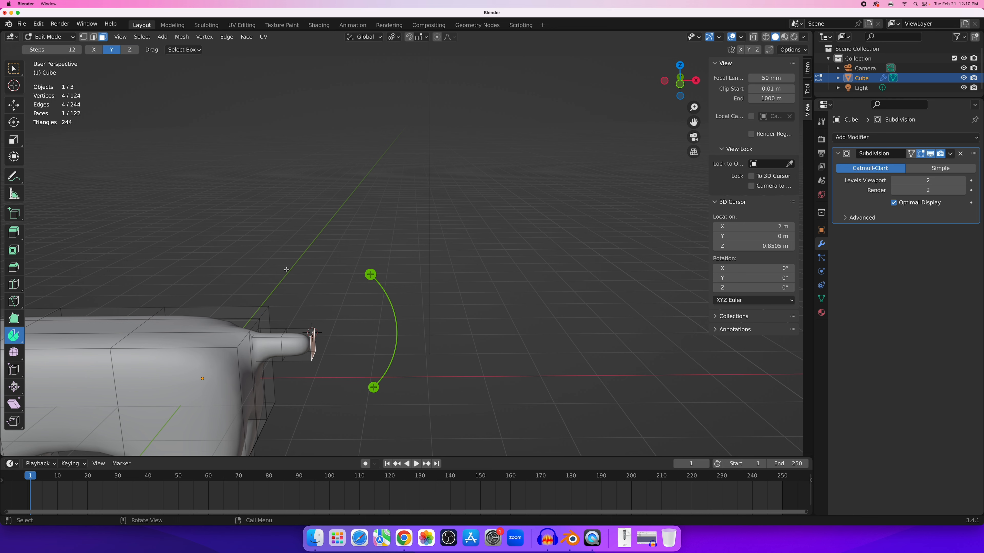
{"action": "middle_click_drag", "start_coordinate": [305, 263], "coordinate": [342, 263], "text": "shift"}
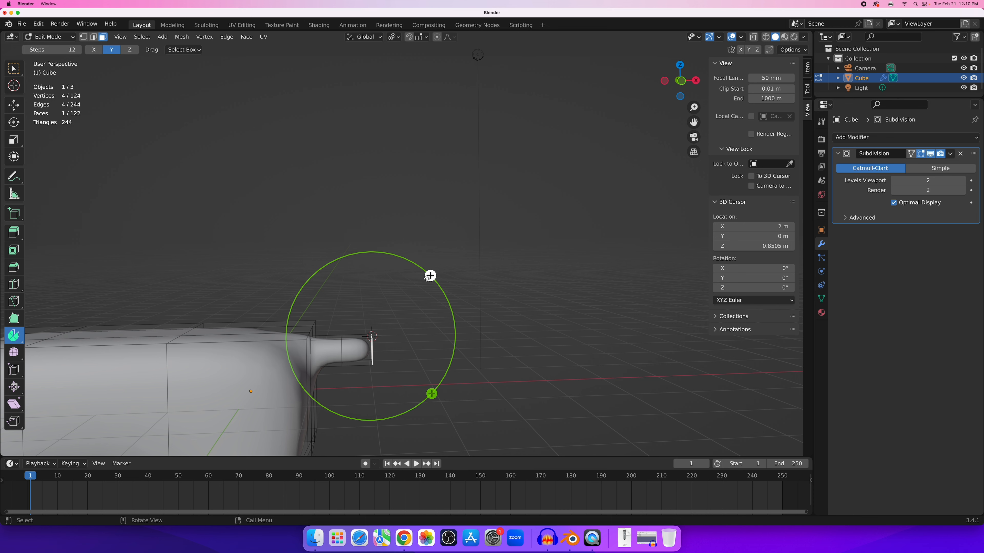
{"action": "middle_click_drag", "start_coordinate": [354, 310], "coordinate": [358, 300], "text": "shift"}
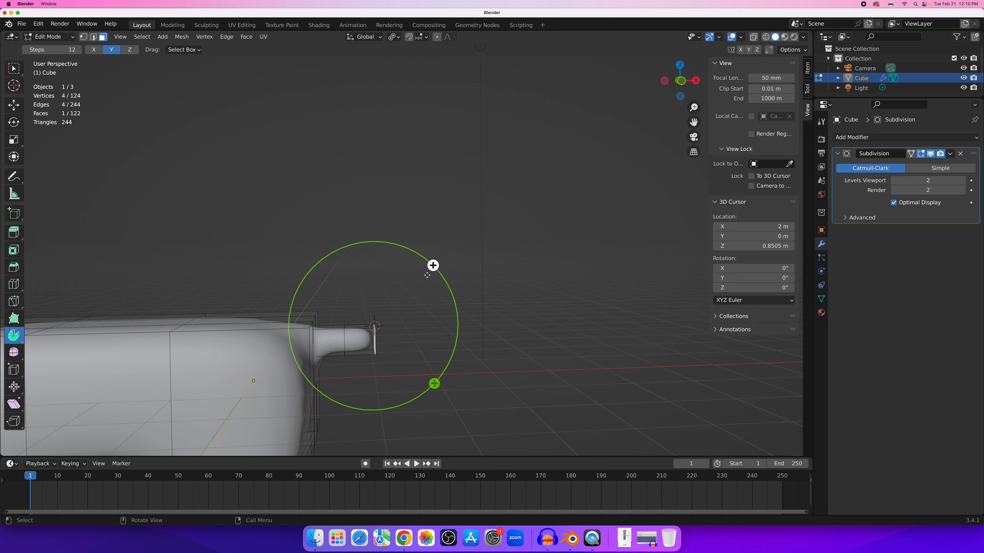
Spin the stub's end face upward about 101° around the 3D cursor in 12 steps.
{"action": "left_click_drag", "start_coordinate": [433, 265], "coordinate": [275, 255]}
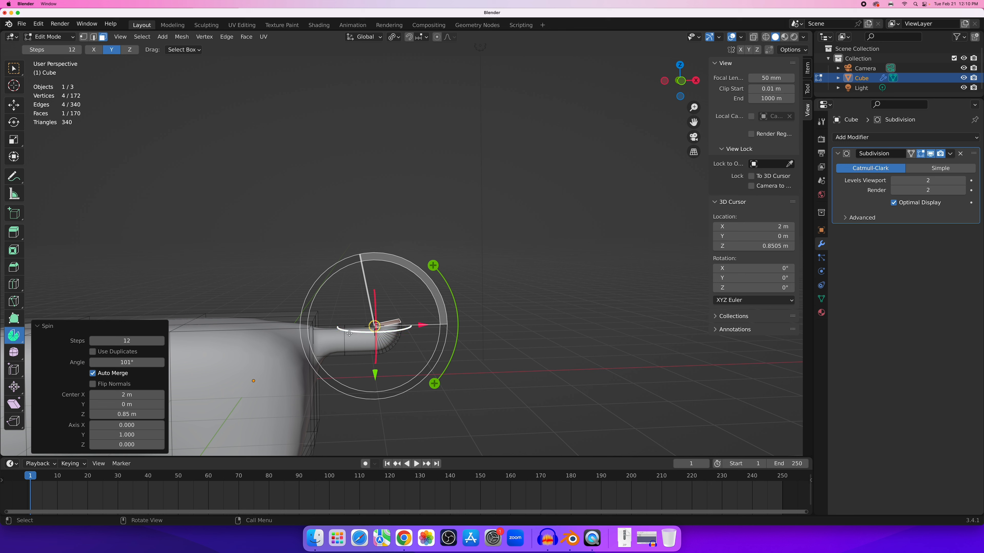
{"action": "middle_click_drag", "start_coordinate": [466, 322], "coordinate": [471, 299]}
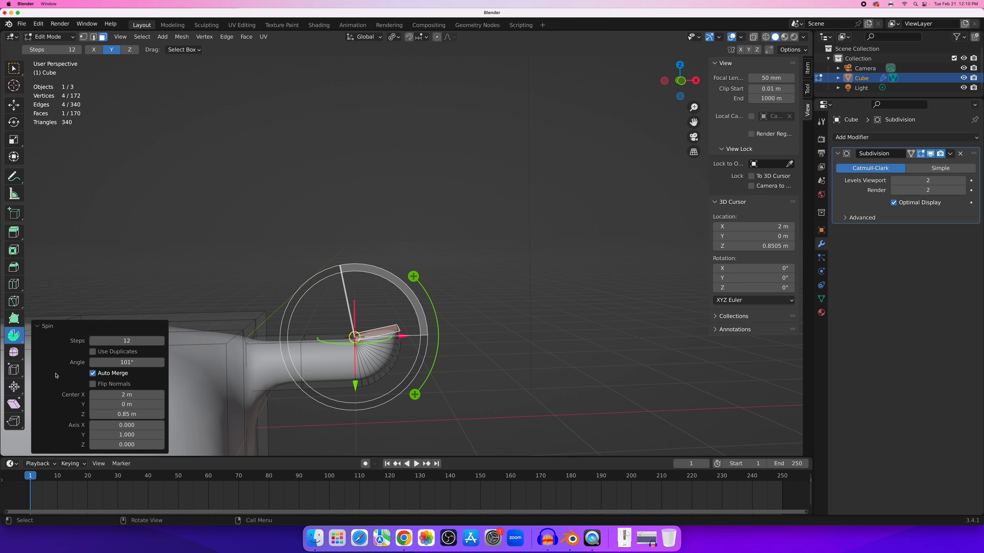
{"action": "left_click", "coordinate": [41, 326]}
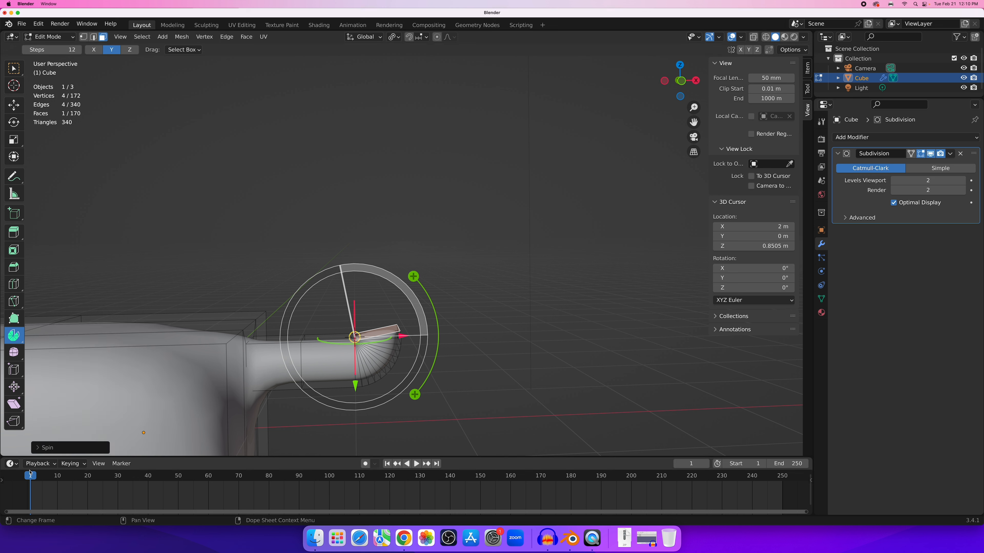
{"action": "left_click", "coordinate": [40, 448]}
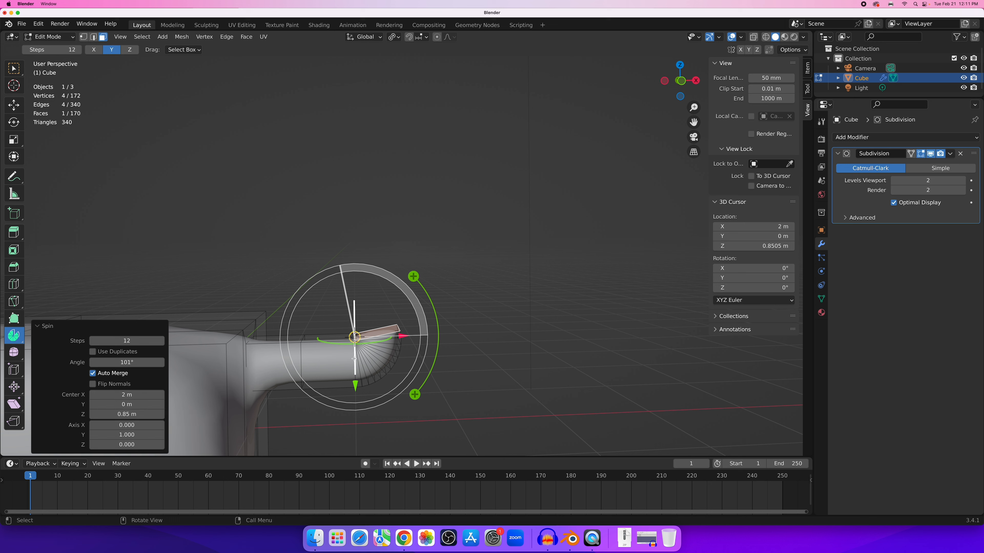
{"action": "scroll", "coordinate": [375, 337], "scroll_direction": "down", "scroll_amount": 3}
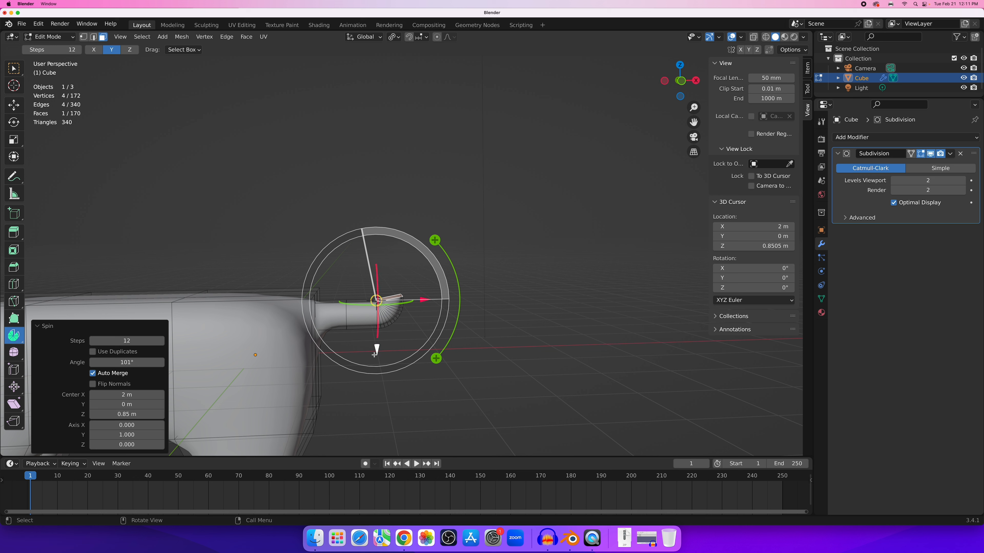
Raise the spin center to about 3.59 m in Z and set the spin angle to 119° to form a long curved tail.
{"action": "left_click_drag", "start_coordinate": [377, 350], "coordinate": [422, 189]}
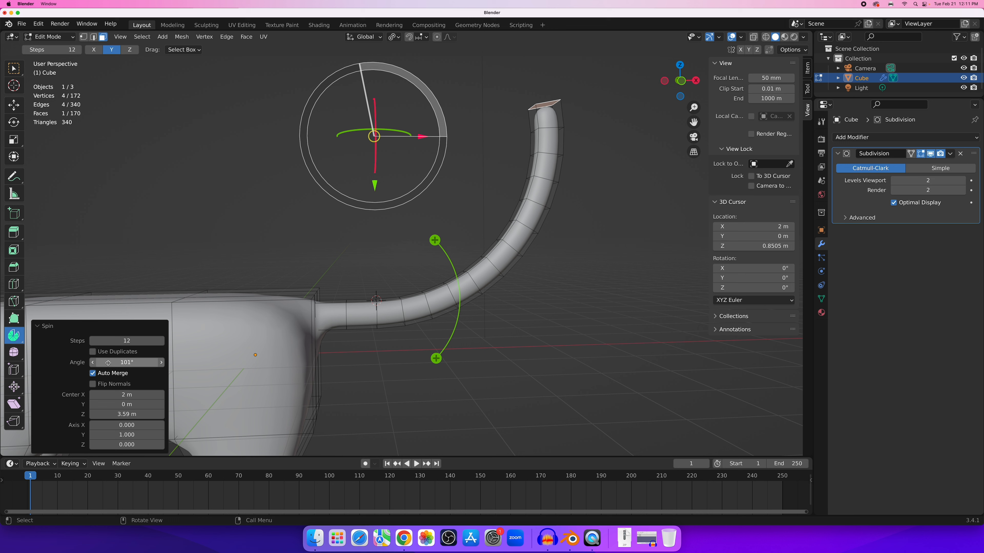
{"action": "mouse_move", "coordinate": [113, 363]}
{"action": "left_mouse_down"}
{"action": "mouse_move", "coordinate": [136, 363]}
{"action": "mouse_move", "coordinate": [125, 363]}
{"action": "left_mouse_up"}
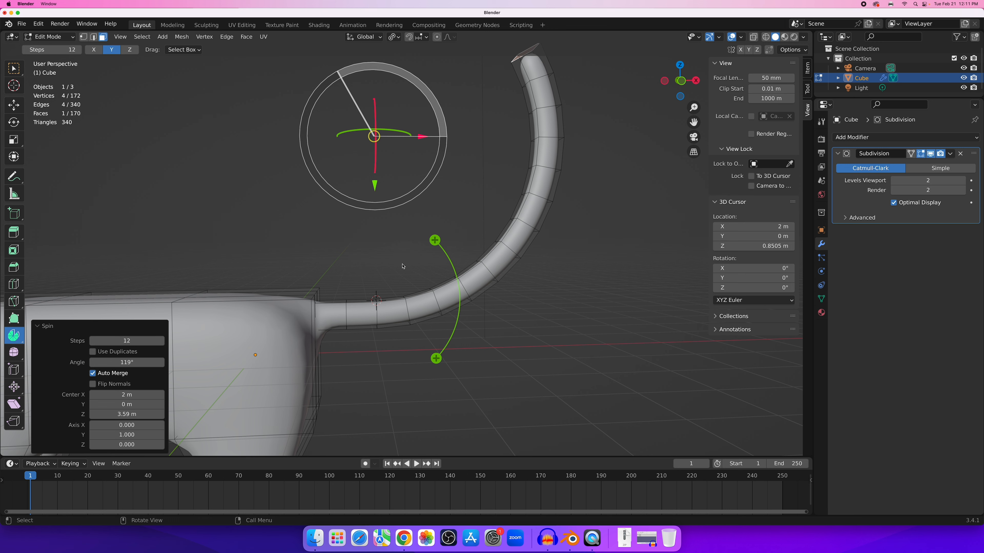
{"action": "scroll", "coordinate": [403, 268], "scroll_direction": "down", "scroll_amount": 4}
{"action": "middle_click_drag", "start_coordinate": [402, 267], "coordinate": [457, 278]}
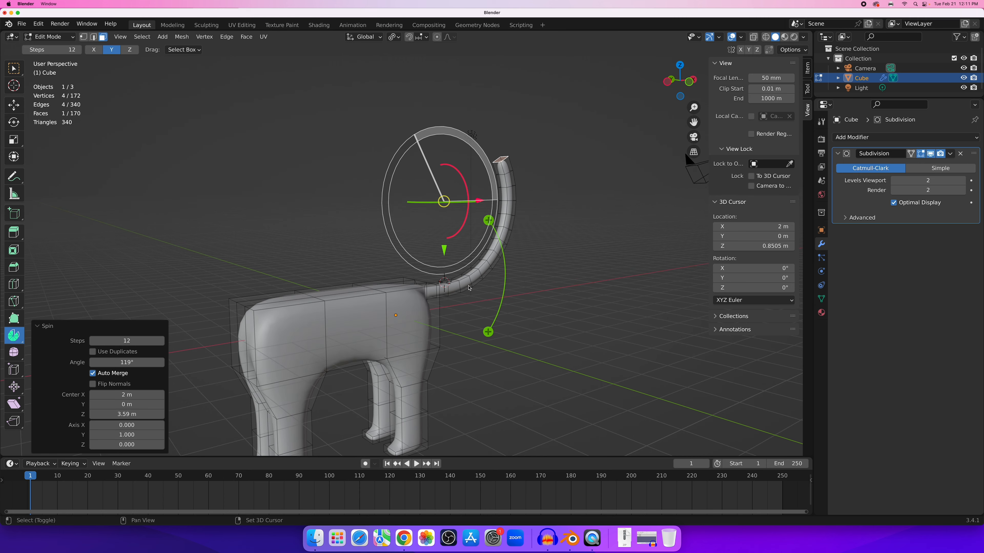
{"action": "middle_click_drag", "start_coordinate": [443, 324], "coordinate": [432, 296], "text": "shift"}
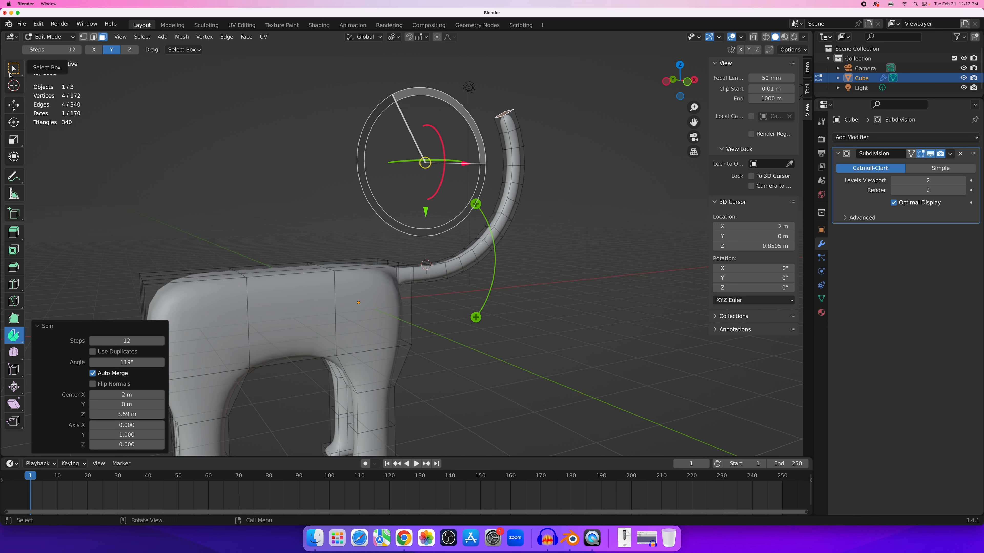
Return to the Select Box tool and select the three top faces at the body end opposite the tail.
{"action": "left_click", "coordinate": [11, 74]}
{"action": "middle_click_drag", "start_coordinate": [194, 197], "coordinate": [352, 229]}
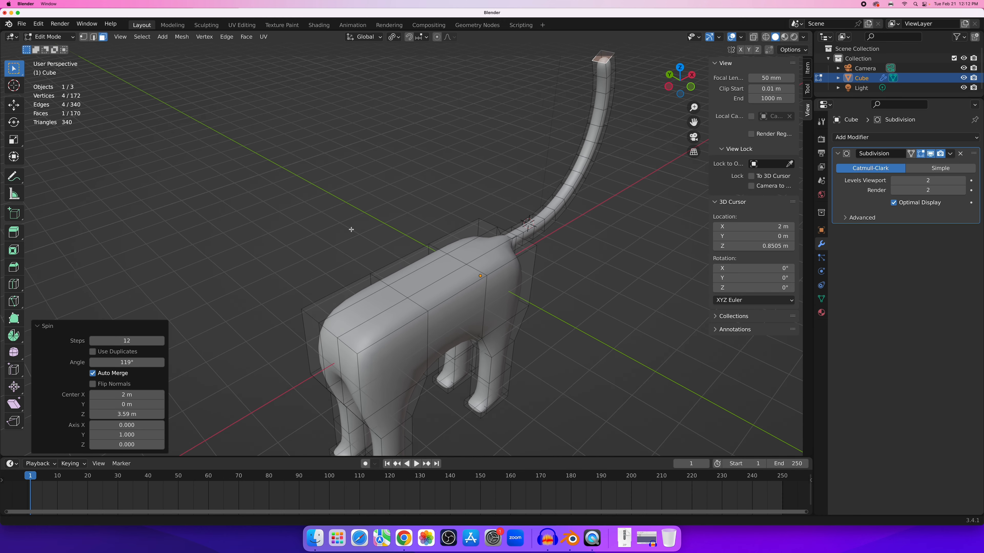
{"action": "scroll", "coordinate": [352, 229], "scroll_direction": "up", "scroll_amount": 3}
{"action": "left_click", "coordinate": [351, 283]}
{"action": "left_click", "coordinate": [356, 314], "text": "shift"}
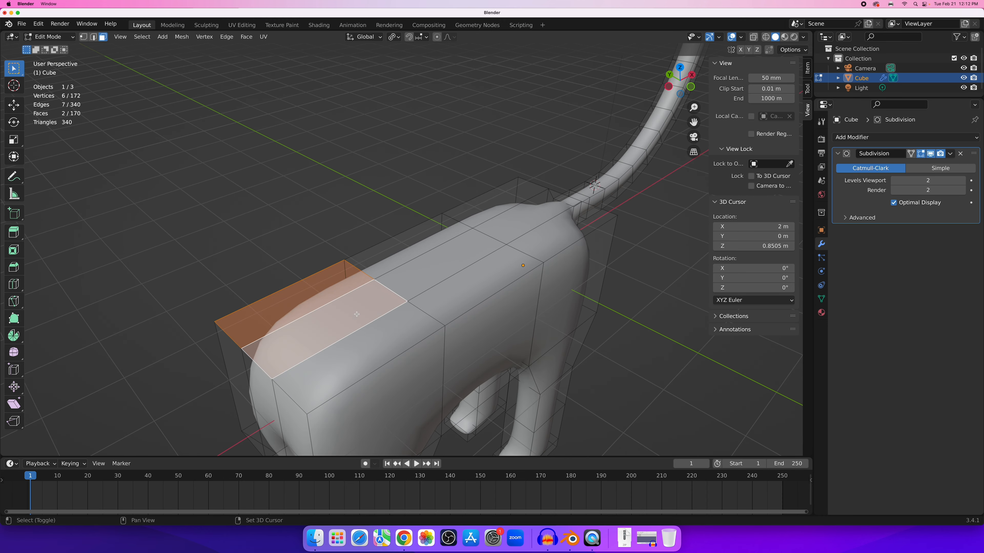
{"action": "left_click", "coordinate": [388, 337], "text": "shift"}
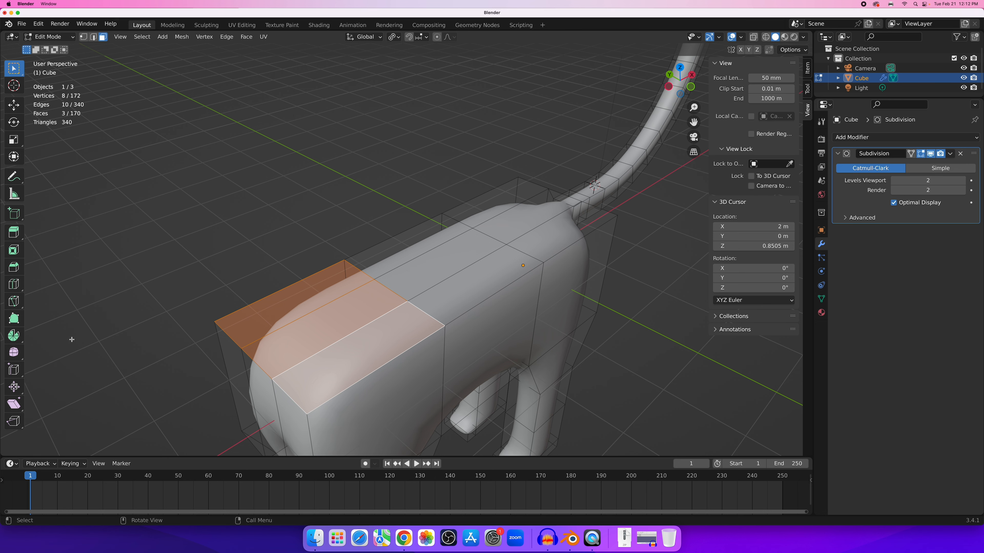
Extrude the three selected top faces upward 0.5 m.
{"action": "scroll", "coordinate": [307, 279], "scroll_direction": "down", "scroll_amount": 5}
{"action": "middle_click_drag", "start_coordinate": [307, 279], "coordinate": [339, 228]}
{"action": "mouse_move", "coordinate": [340, 234]}
{"action": "middle_mouse_down", "text": "shift"}
{"action": "mouse_move", "coordinate": [343, 279]}
{"action": "mouse_move", "coordinate": [351, 239]}
{"action": "mouse_move", "coordinate": [342, 251]}
{"action": "mouse_move", "coordinate": [353, 248]}
{"action": "middle_mouse_up", "text": "shift"}
{"action": "scroll", "coordinate": [343, 267], "scroll_direction": "up", "scroll_amount": 4}
{"action": "scroll", "coordinate": [347, 252], "scroll_direction": "down", "scroll_amount": 2}
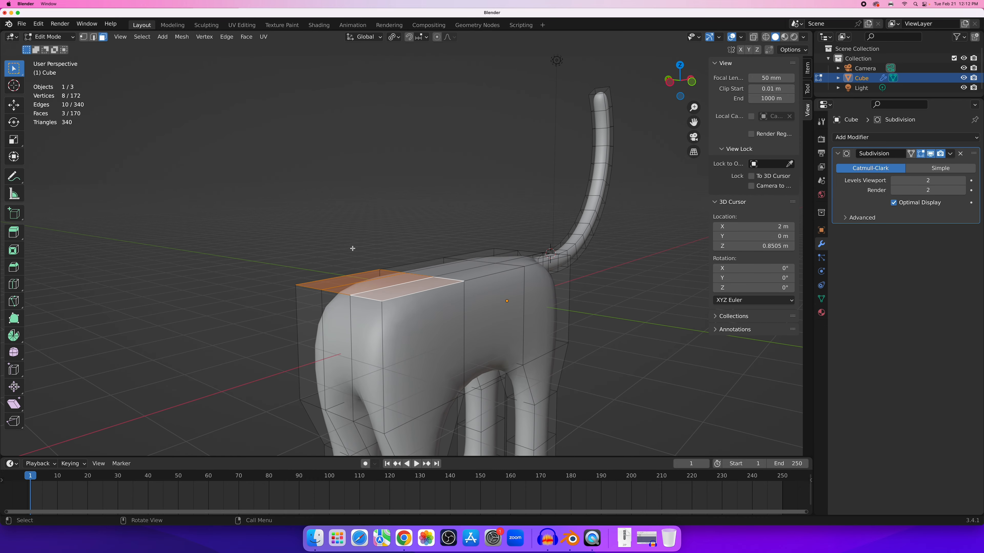
{"action": "type", "text": "e"}
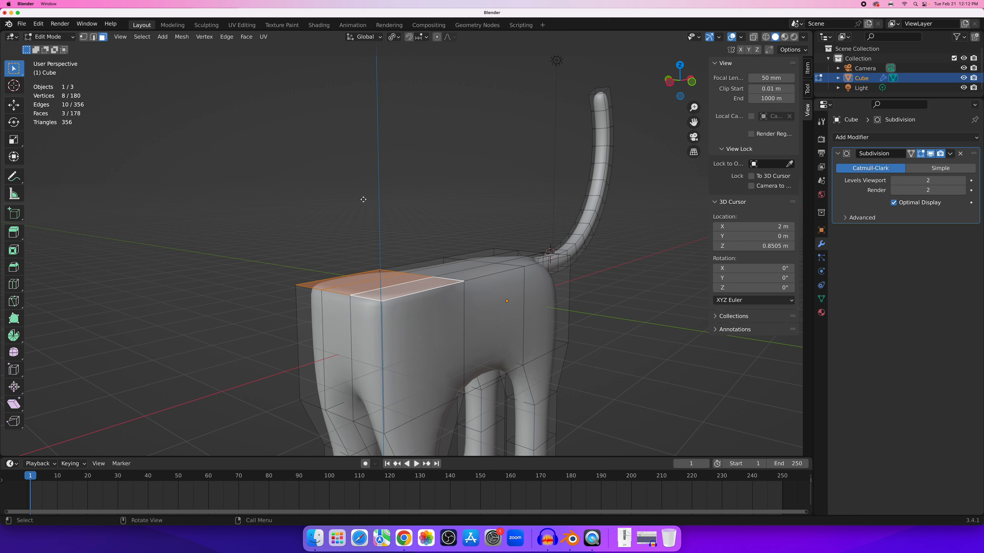
{"action": "type", "text": ".5"}
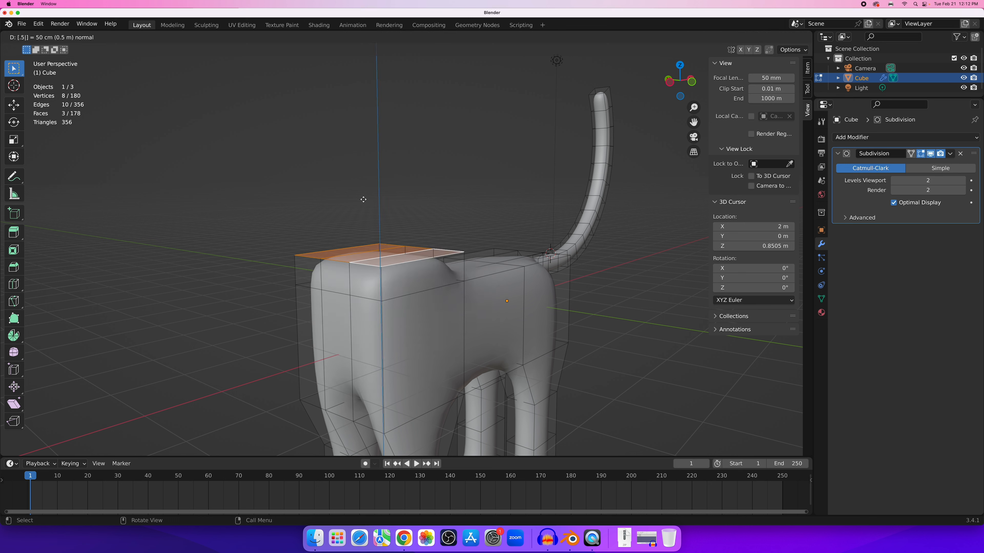
{"action": "key", "text": "Return"}
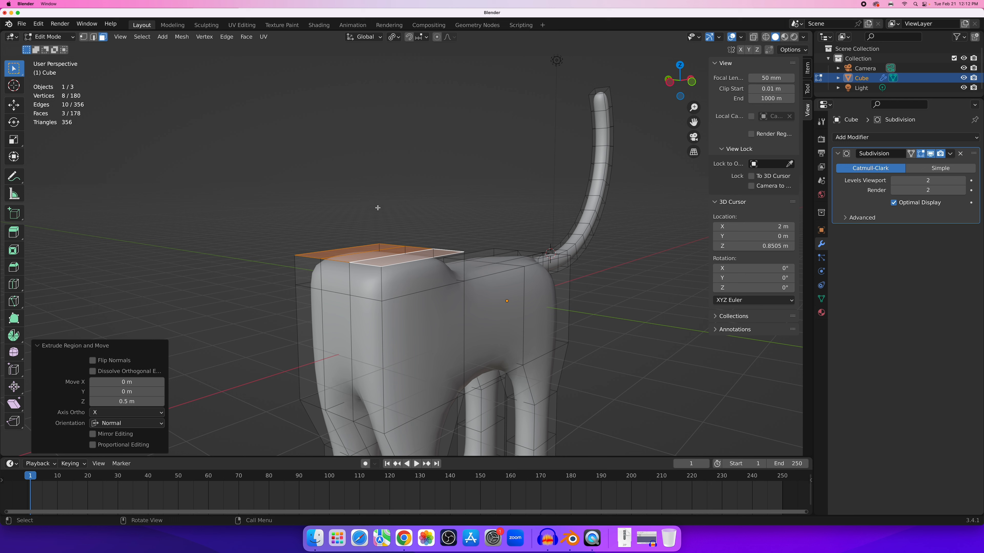
Extrude the three selected top faces upward another 0.5 m to add a second neck segment.
{"action": "middle_click_drag", "start_coordinate": [378, 208], "coordinate": [376, 215]}
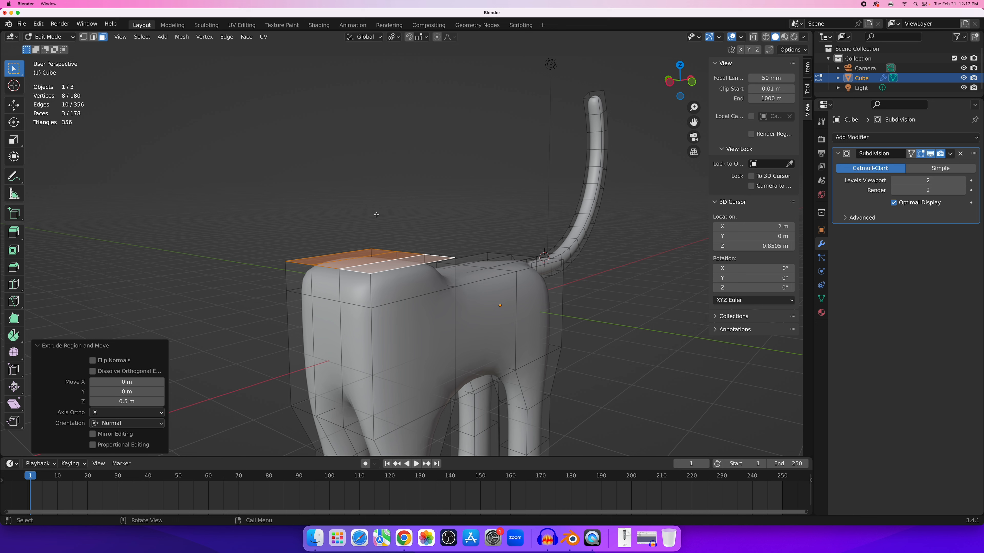
{"action": "key", "text": "e"}
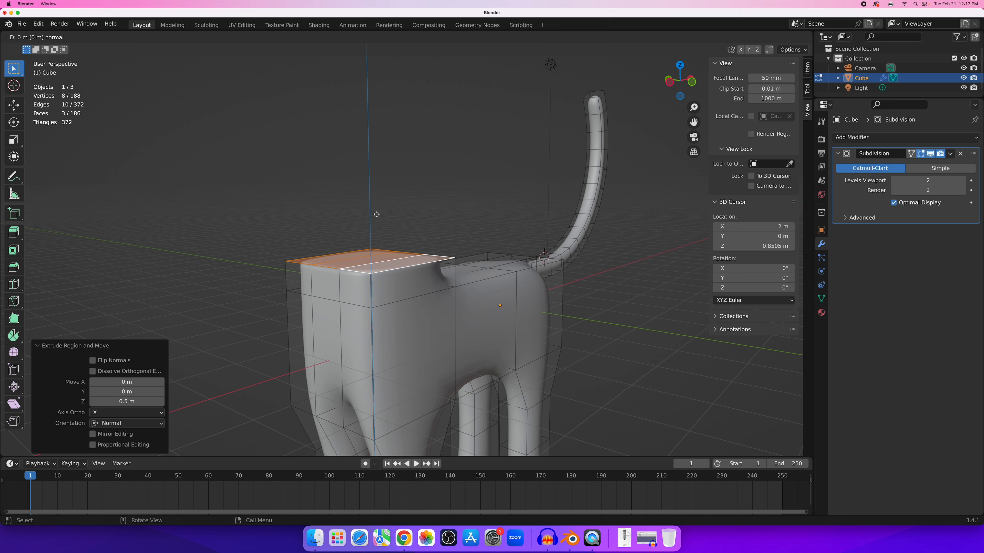
{"action": "type", "text": ".5"}
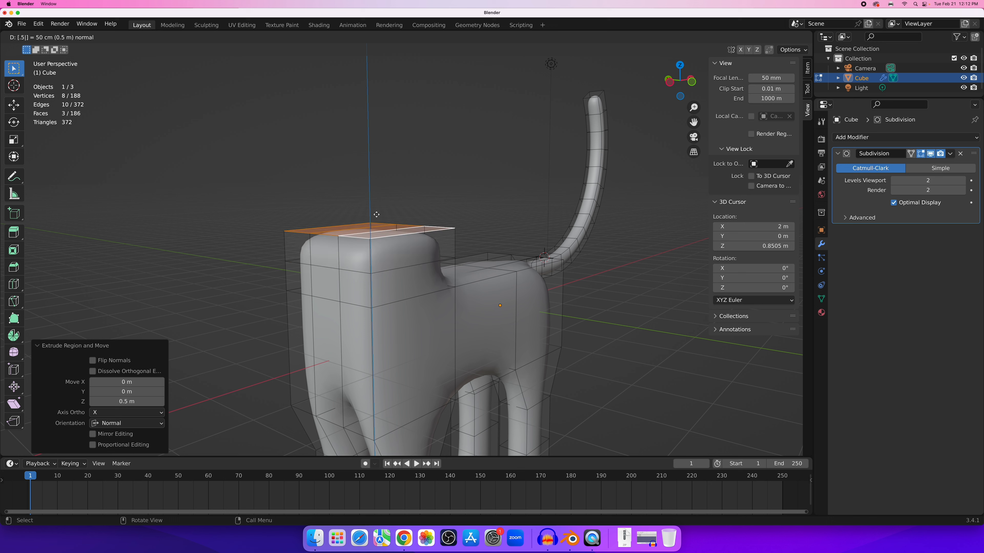
{"action": "key", "text": "Return"}
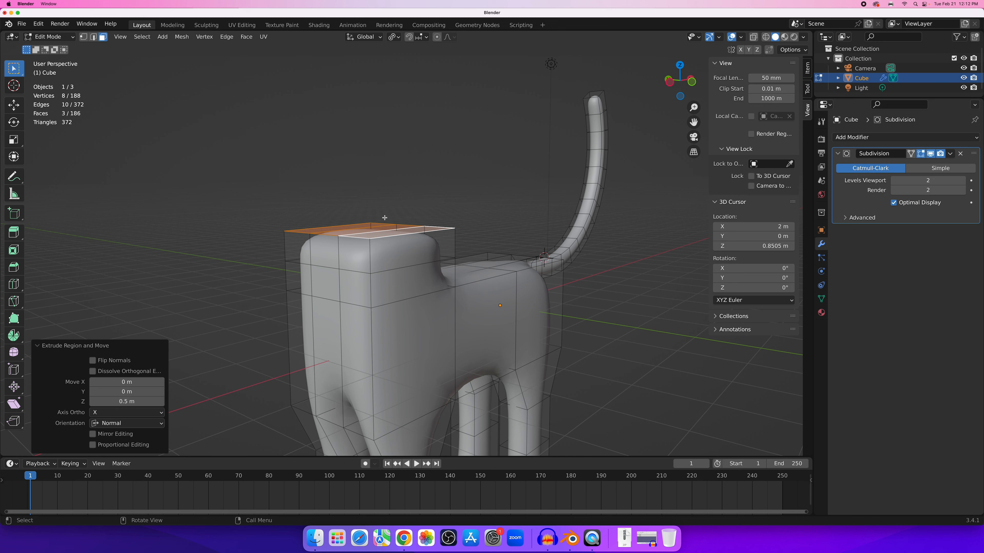
{"action": "middle_click_drag", "start_coordinate": [384, 218], "coordinate": [391, 223]}
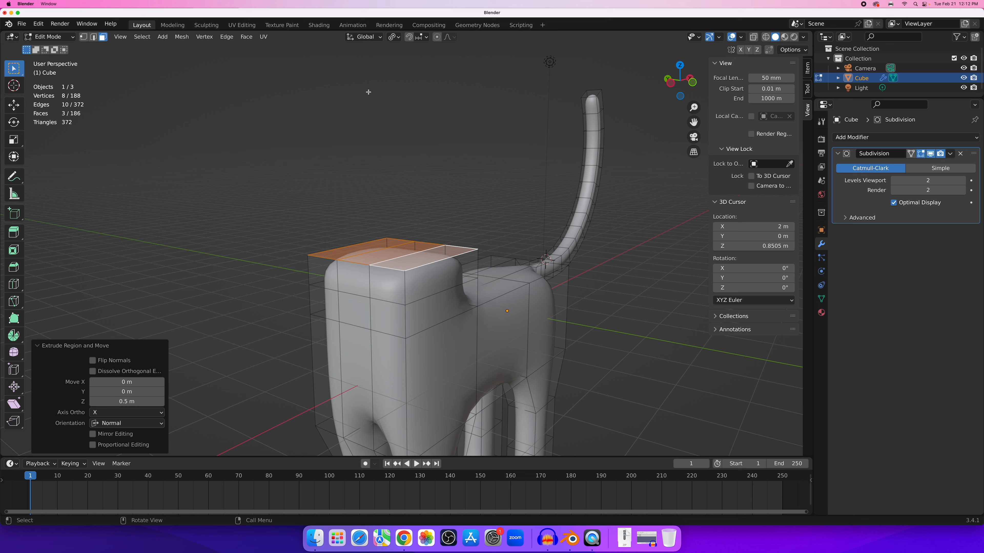
Scale the three selected top faces of the neck by 1.5 along the global Y axis.
{"action": "middle_click_drag", "start_coordinate": [396, 201], "coordinate": [342, 254]}
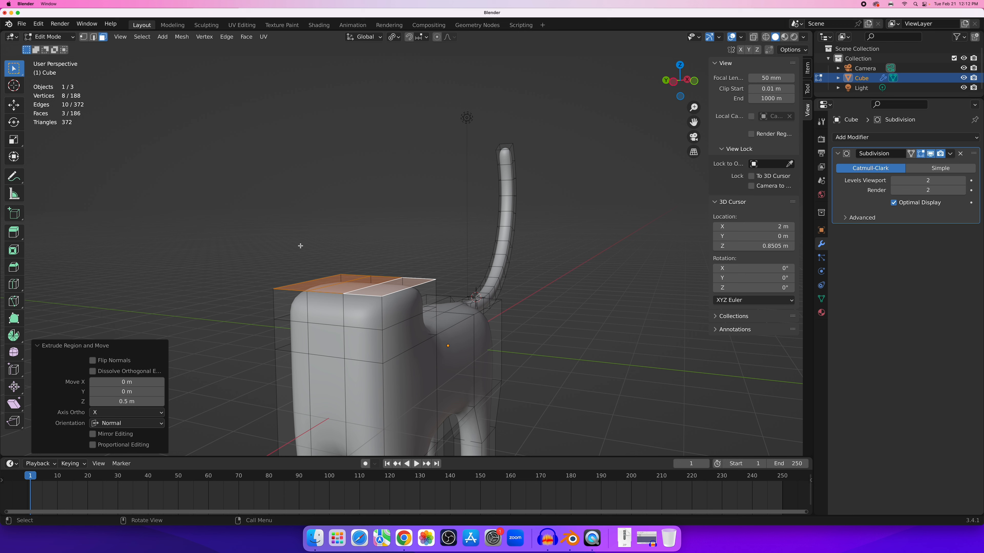
{"action": "key", "text": "s"}
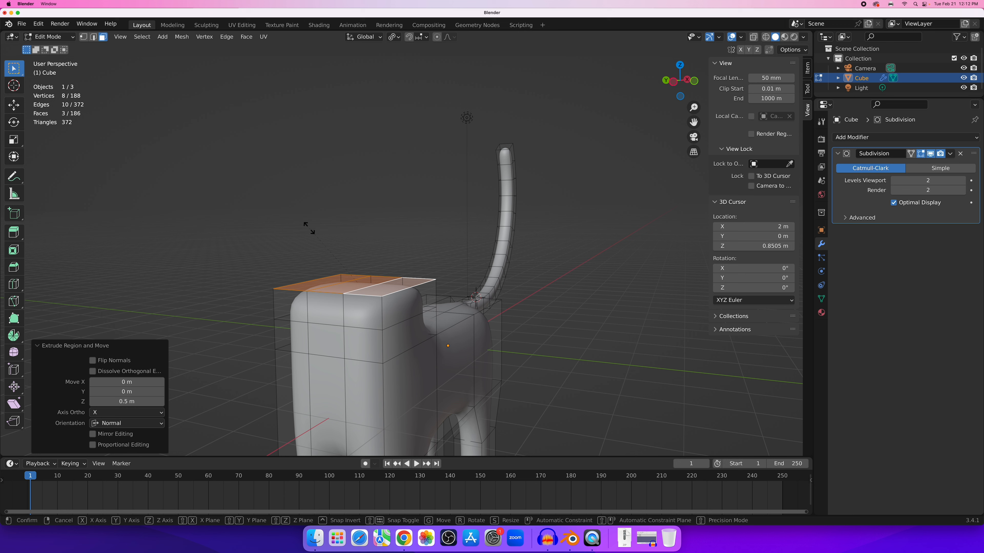
{"action": "key", "text": "y"}
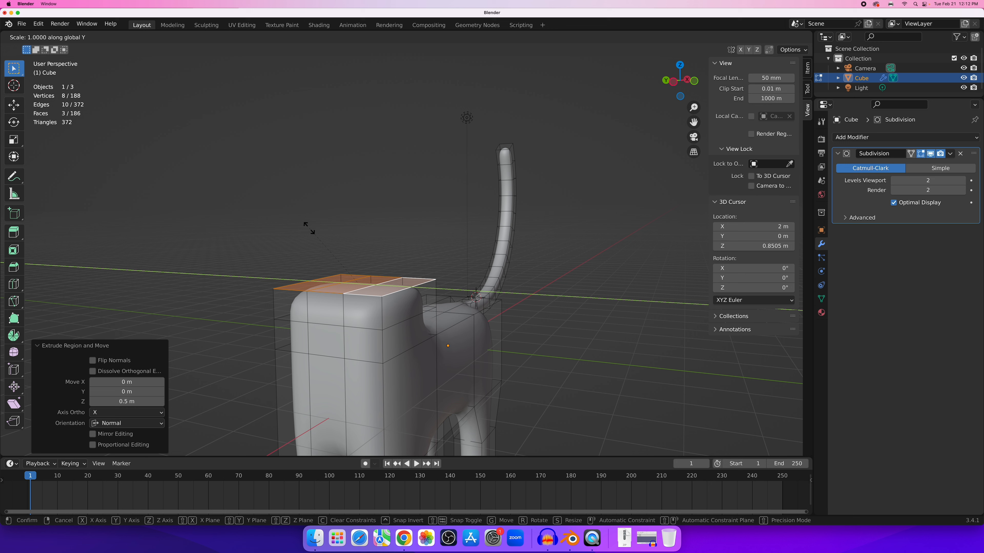
{"action": "type", "text": "1.5"}
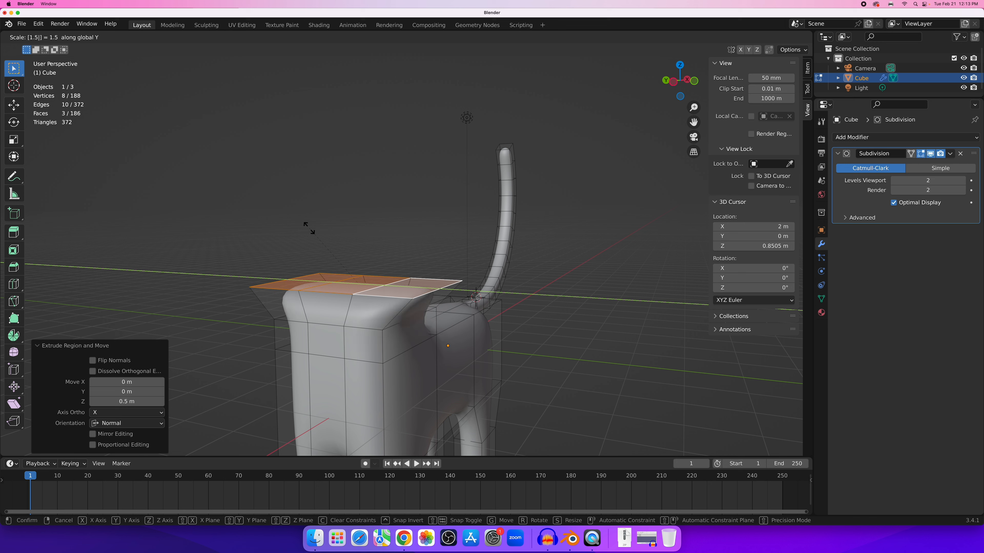
{"action": "key", "text": "Return"}
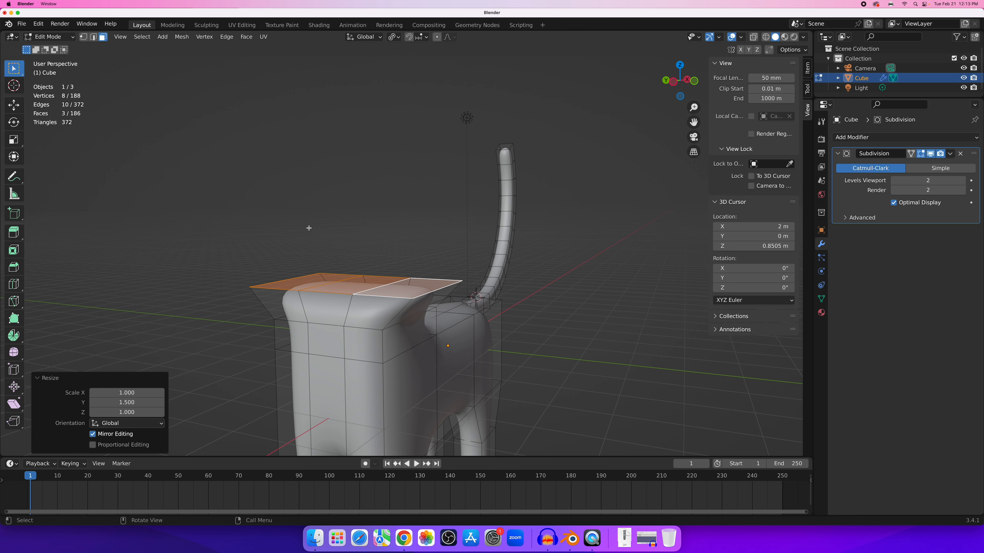
{"action": "middle_click_drag", "start_coordinate": [310, 228], "coordinate": [369, 265]}
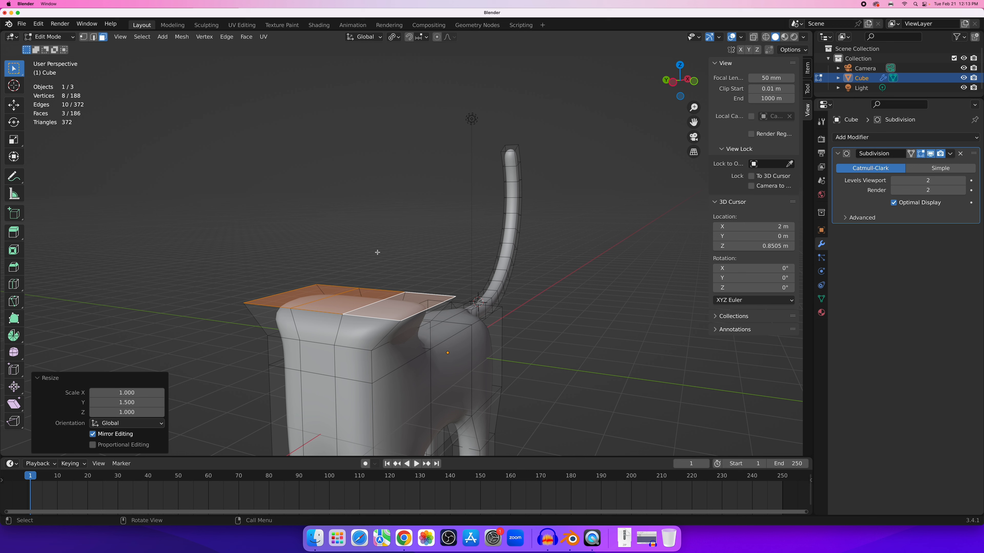
Extrude the three selected faces on top of the cat's neck upward by 1 m.
{"action": "type", "text": "r1"}
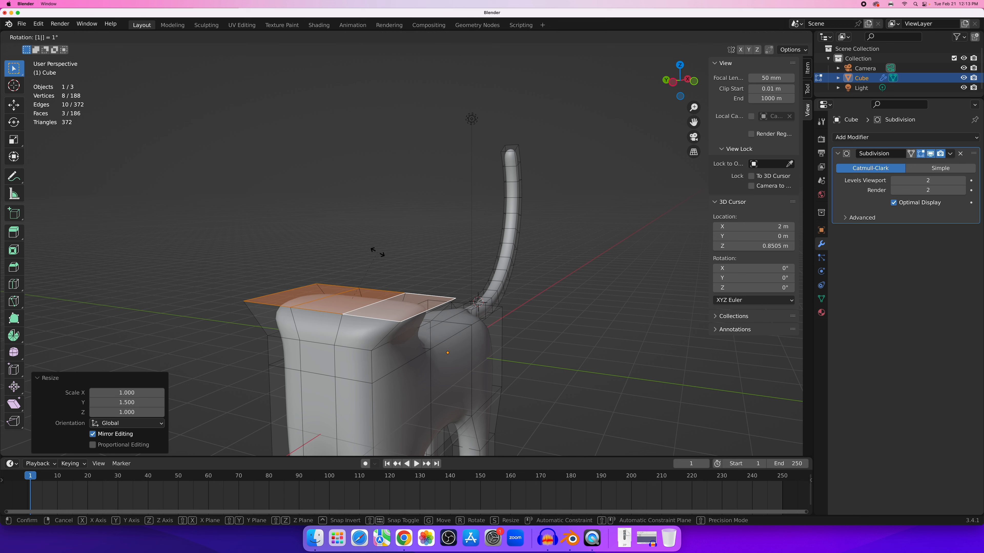
{"action": "key", "text": "Escape"}
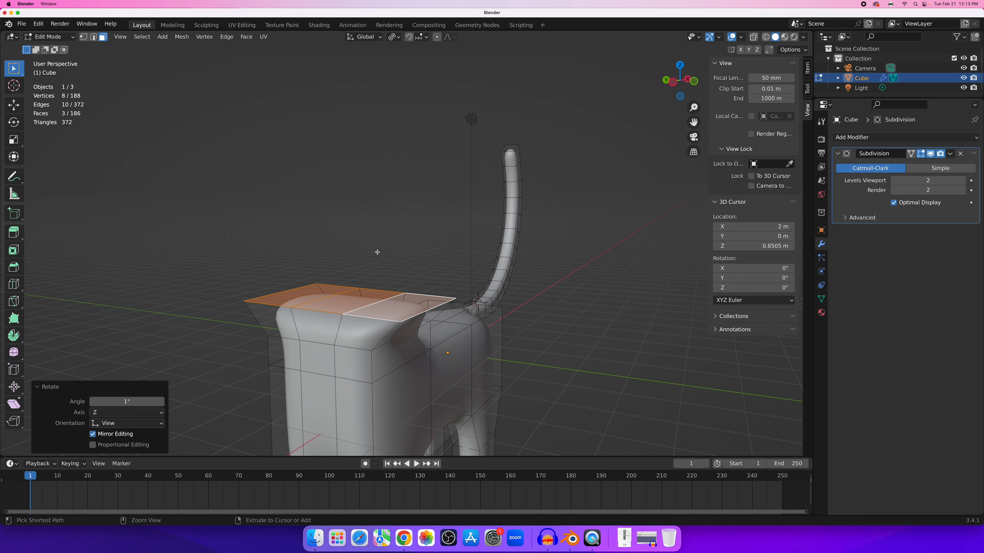
{"action": "middle_click_drag", "start_coordinate": [377, 252], "coordinate": [379, 250]}
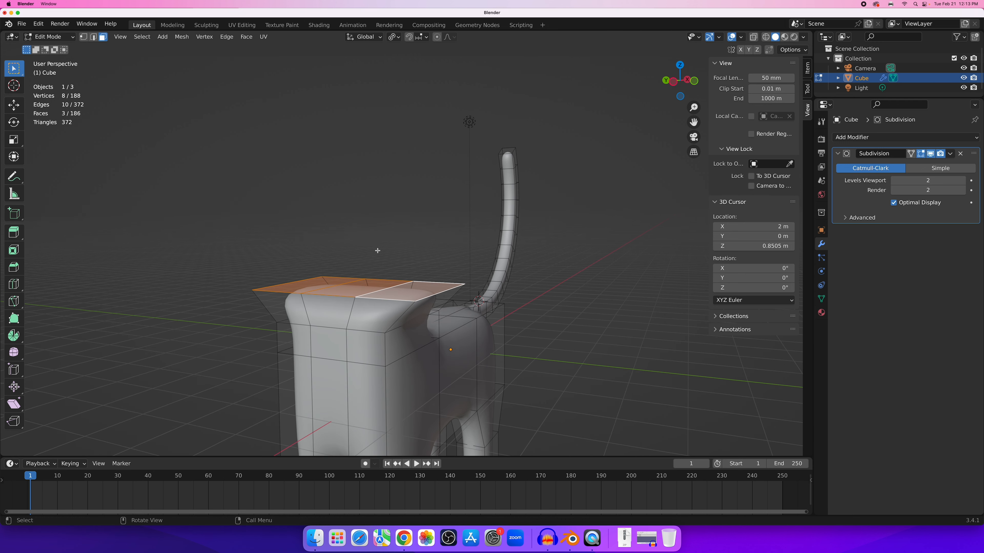
{"action": "type", "text": "e"}
{"action": "type", "text": "1"}
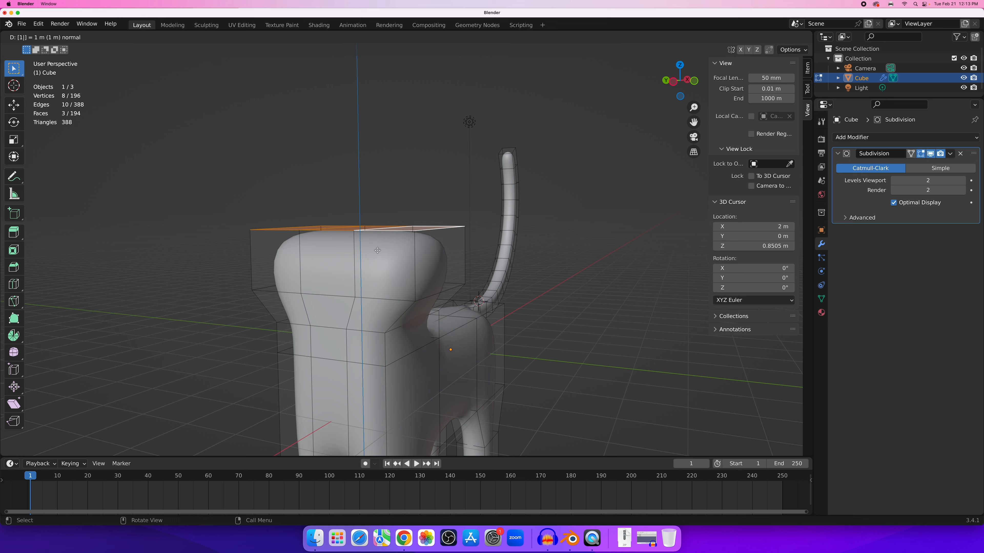
{"action": "key", "text": "Return"}
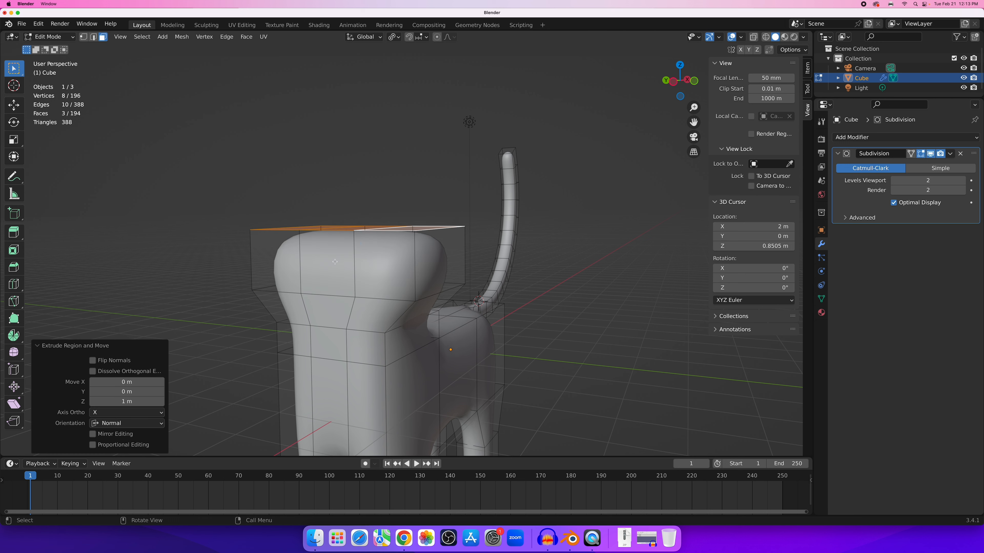
Extrude the head's top faces upward by another 0.5 m.
{"action": "middle_click_drag", "start_coordinate": [335, 261], "coordinate": [346, 267]}
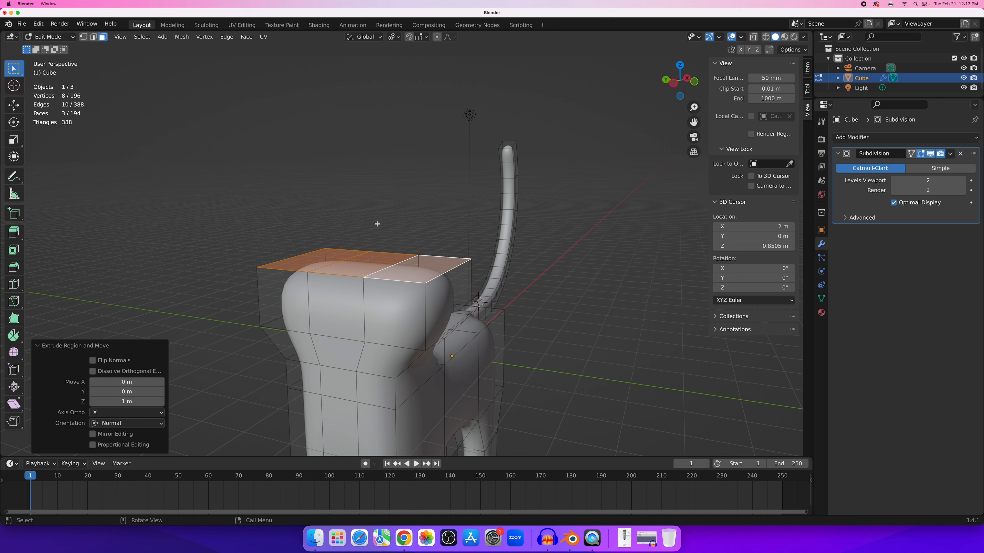
{"action": "type", "text": "e"}
{"action": "type", "text": ".5"}
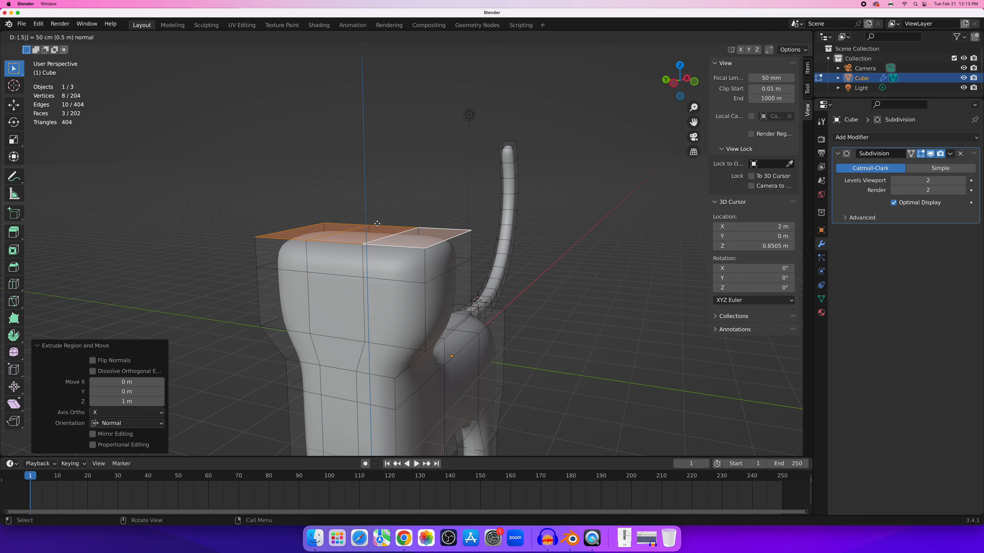
{"action": "key", "text": "Return"}
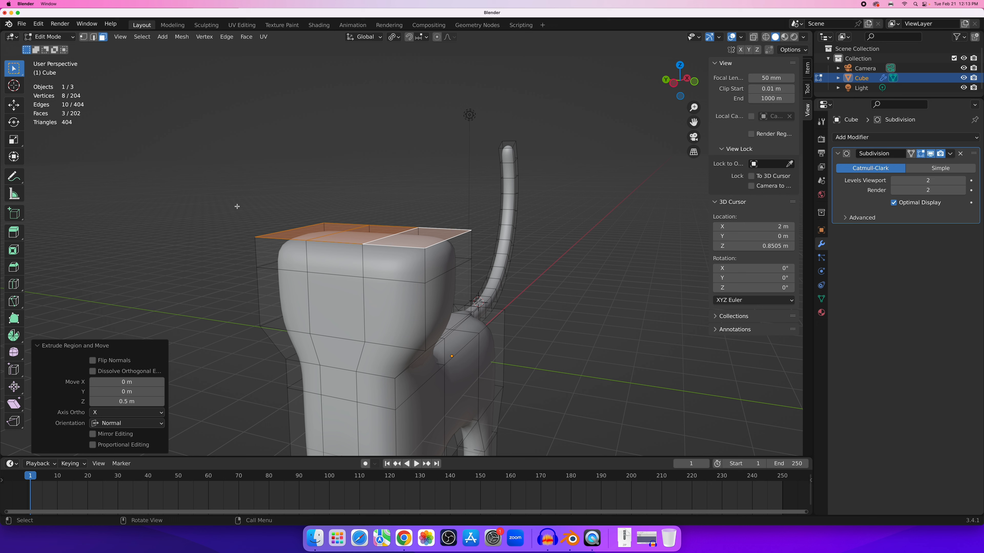
Scale the head's top faces by 0.5 along the Y axis.
{"action": "key", "text": "s"}
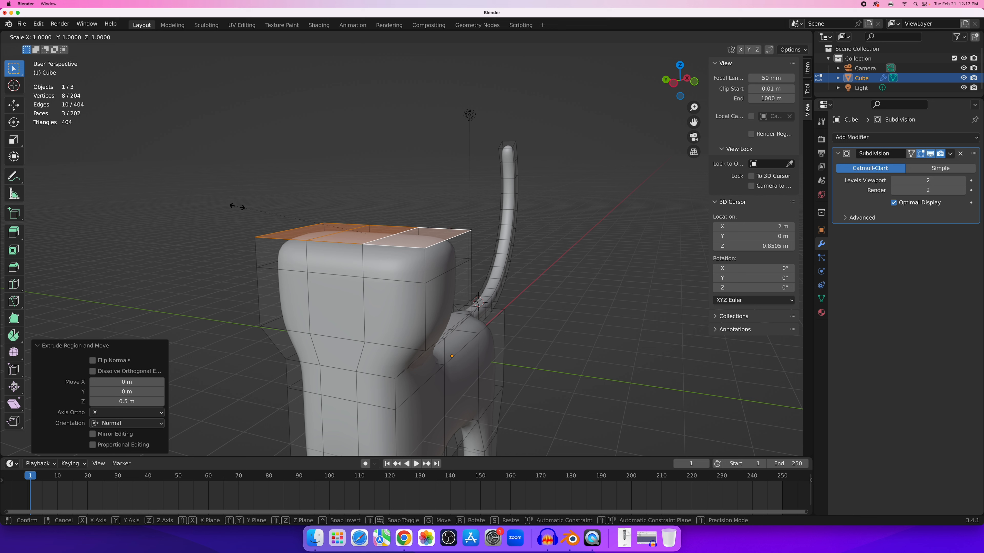
{"action": "type", "text": "y"}
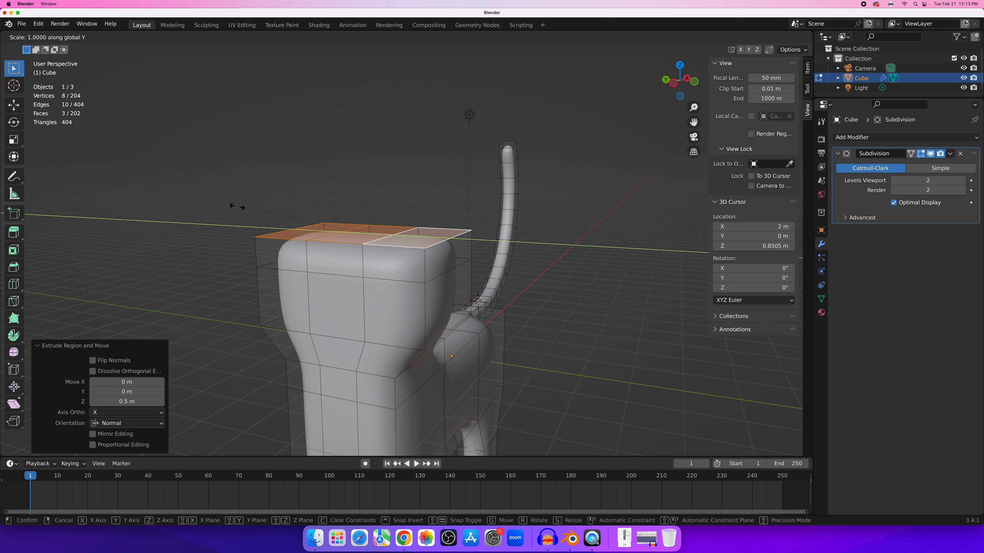
{"action": "type", "text": ".5"}
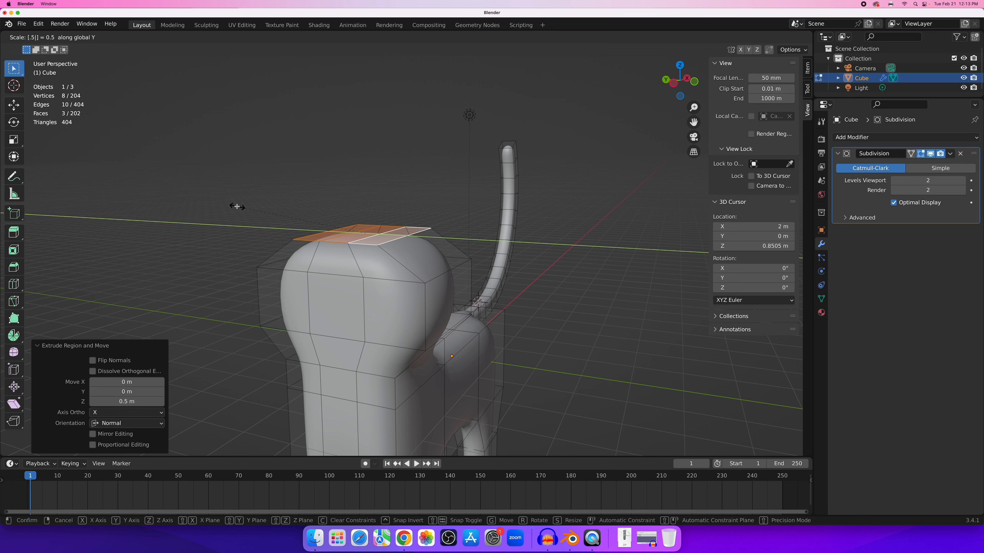
{"action": "key", "text": "Return"}
Select the two sloping faces on opposite upper sides of the head as bases for the ears.
{"action": "middle_click_drag", "start_coordinate": [261, 218], "coordinate": [296, 235]}
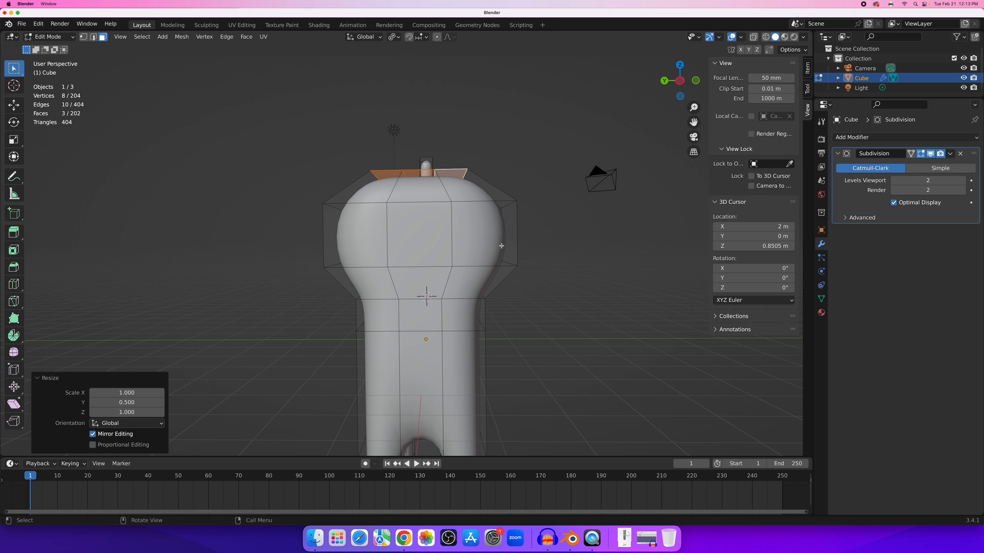
{"action": "middle_click_drag", "start_coordinate": [464, 234], "coordinate": [424, 235]}
{"action": "middle_click_drag", "start_coordinate": [499, 248], "coordinate": [496, 165]}
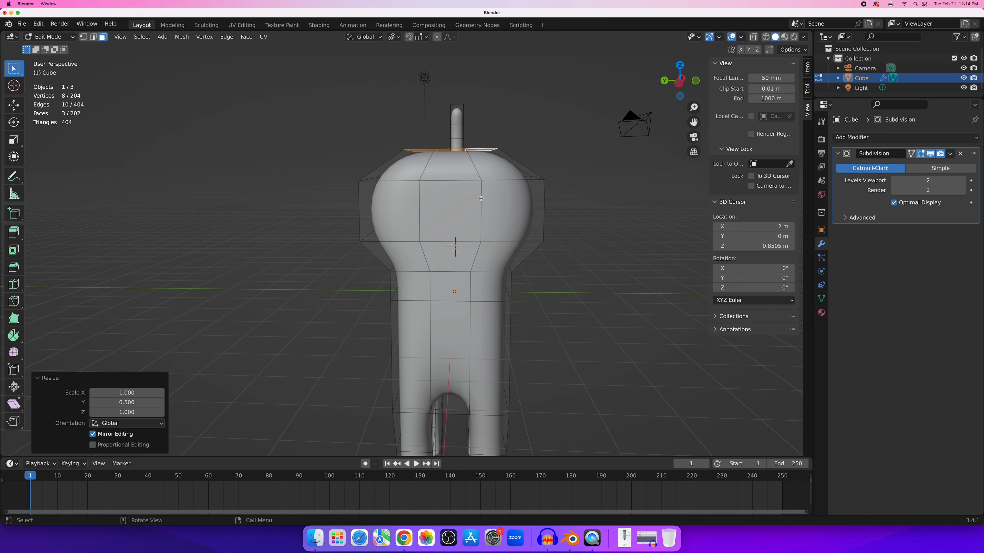
{"action": "middle_click_drag", "start_coordinate": [480, 199], "coordinate": [403, 245]}
{"action": "left_click", "coordinate": [430, 232]}
{"action": "left_click", "coordinate": [374, 287], "text": "shift"}
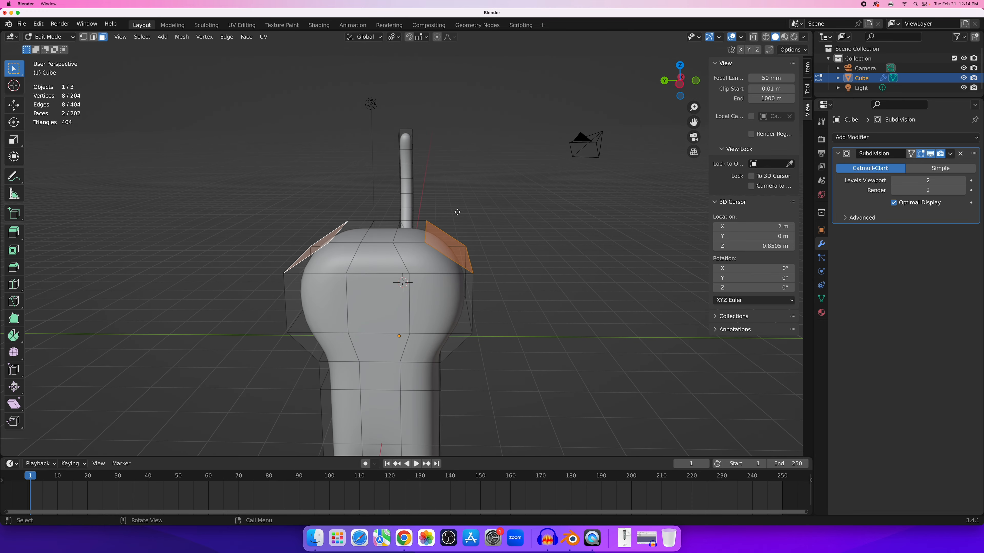
Try to extrude the two sloping head faces with the move Z value adjusted to 1.75 m.
{"action": "key", "text": "e"}
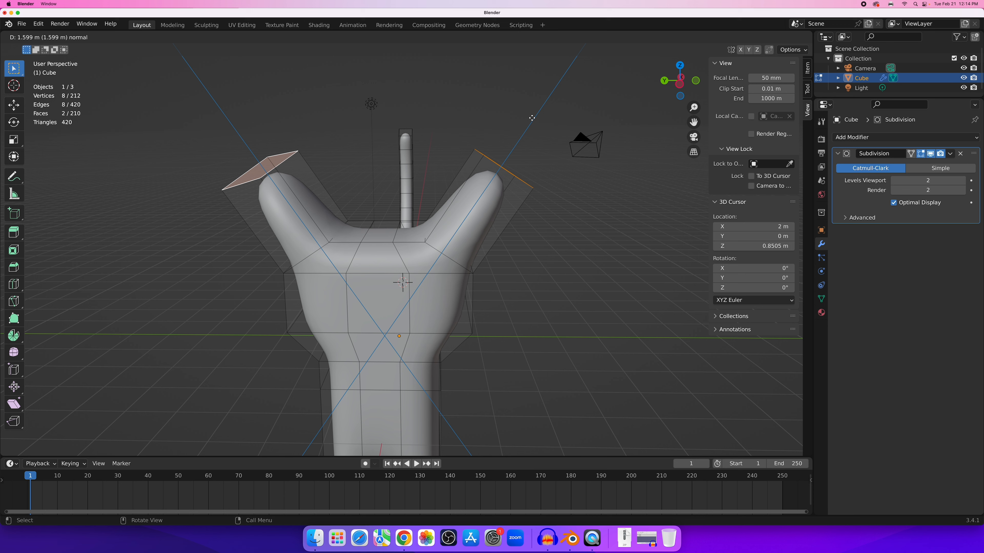
{"action": "left_click", "coordinate": [528, 117]}
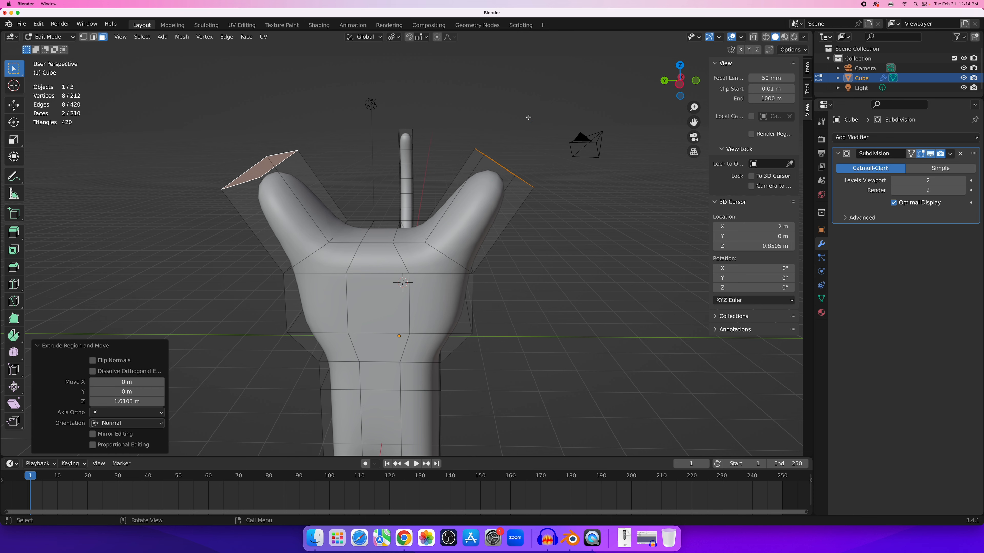
{"action": "left_click", "coordinate": [126, 401]}
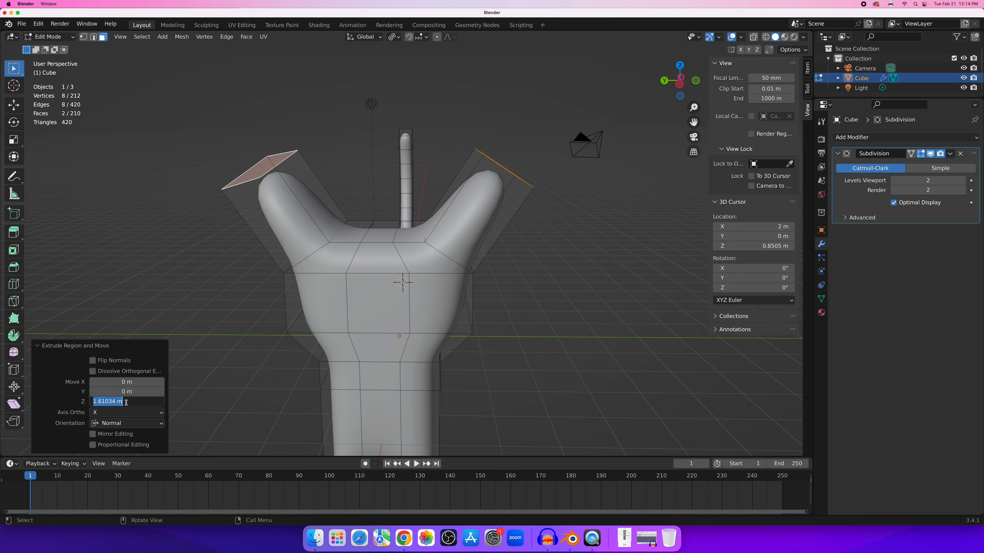
{"action": "type", "text": "1.25"}
{"action": "key", "text": "Return"}
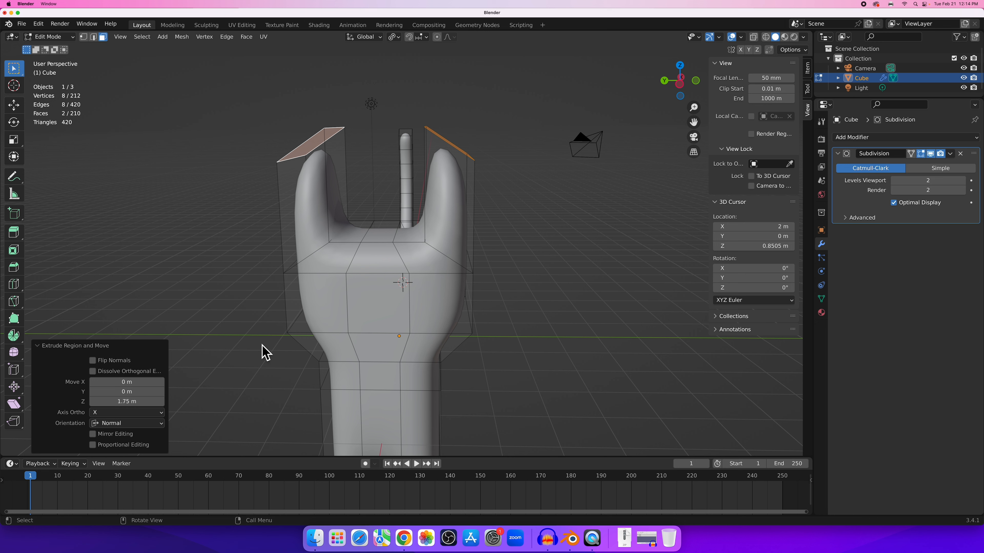
{"action": "middle_click_drag", "start_coordinate": [366, 286], "coordinate": [354, 281]}
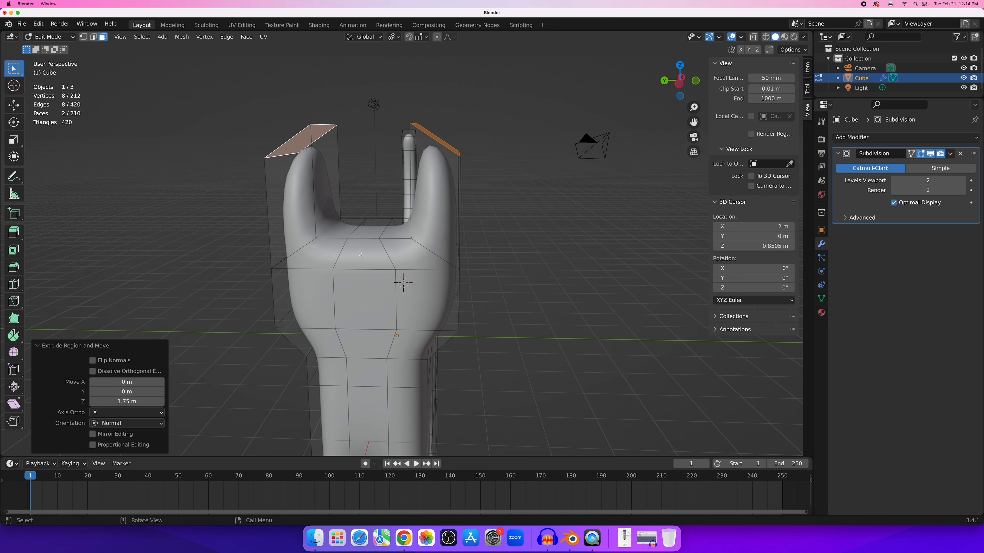
{"action": "key", "text": "ctrl+z"}
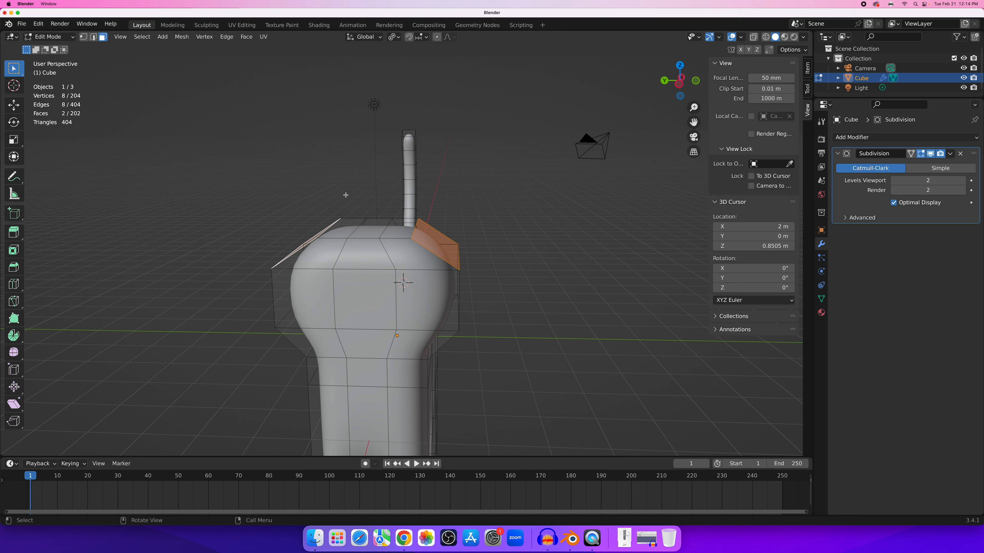
Extrude the two sloping head faces outward along their normals by 1.75 m to form ears.
{"action": "key", "text": "e"}
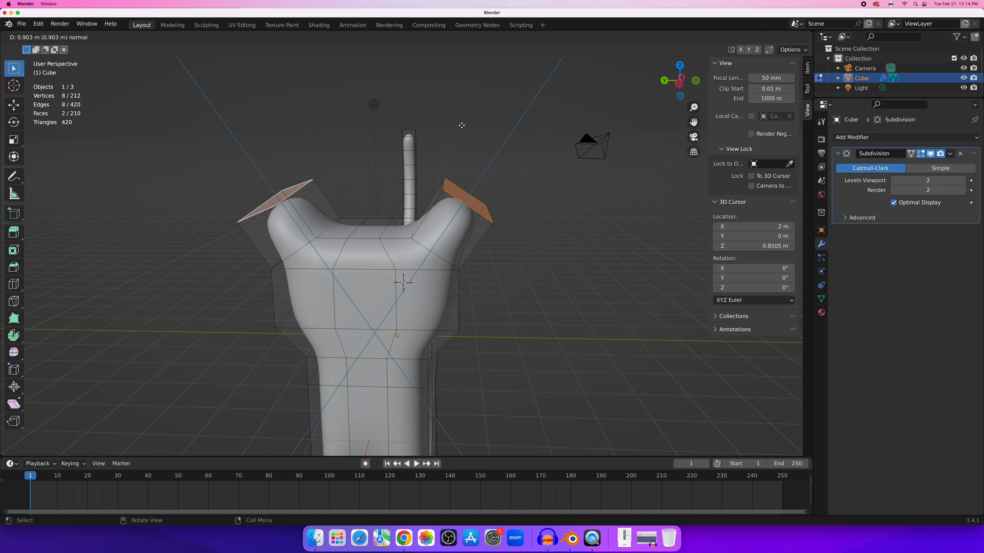
{"action": "type", "text": "1."}
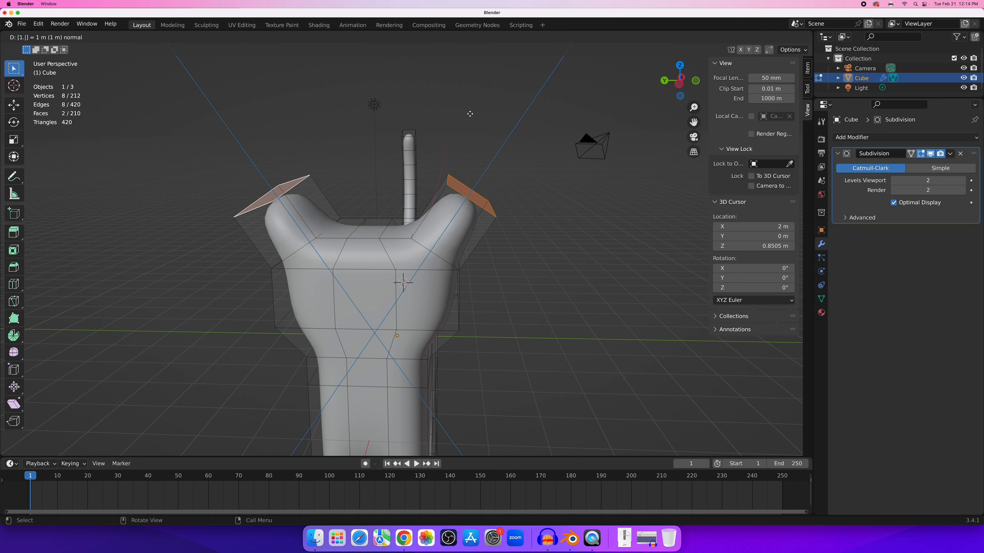
{"action": "type", "text": "75"}
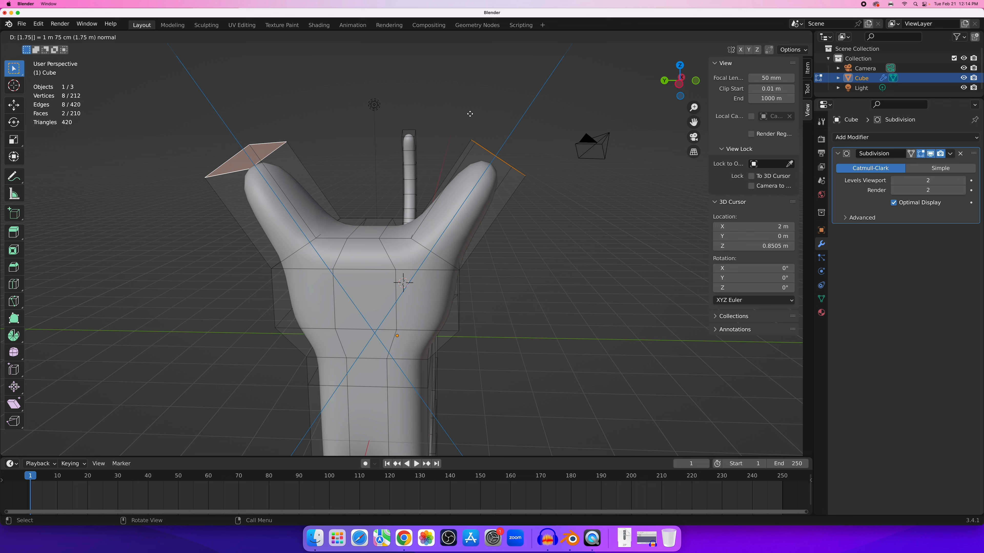
{"action": "key", "text": "Return"}
Scale the end faces of both ears to 0.1 so that the tips become pointed.
{"action": "middle_click_drag", "start_coordinate": [465, 143], "coordinate": [407, 201]}
{"action": "scroll", "coordinate": [395, 170], "scroll_direction": "down", "scroll_amount": 5}
{"action": "scroll", "coordinate": [399, 191], "scroll_direction": "up", "scroll_amount": 5}
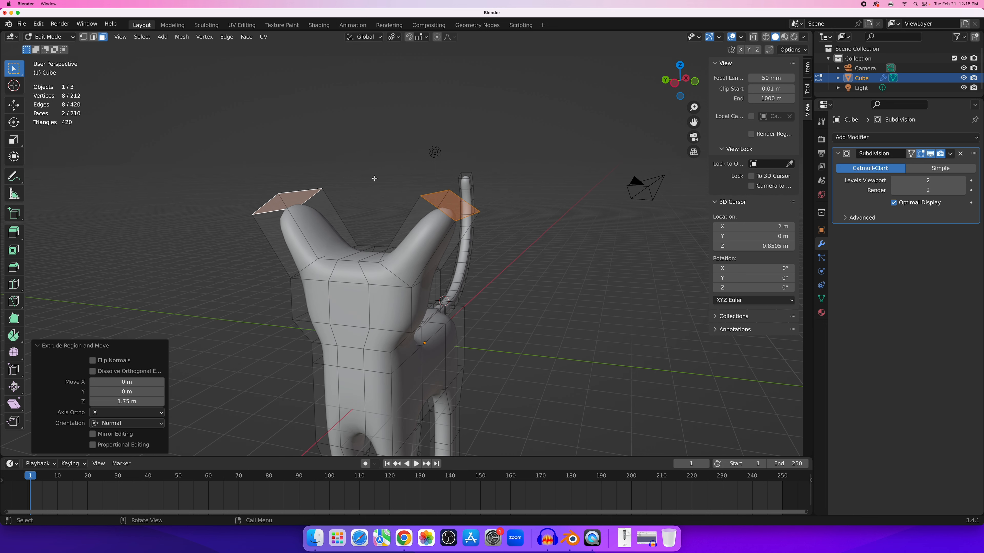
{"action": "key", "text": "s"}
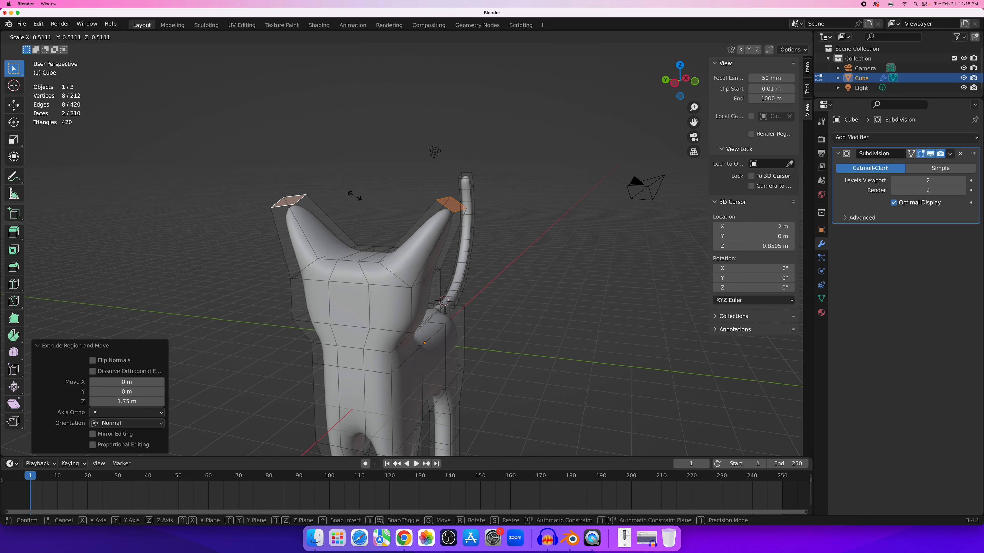
{"action": "type", "text": ".1"}
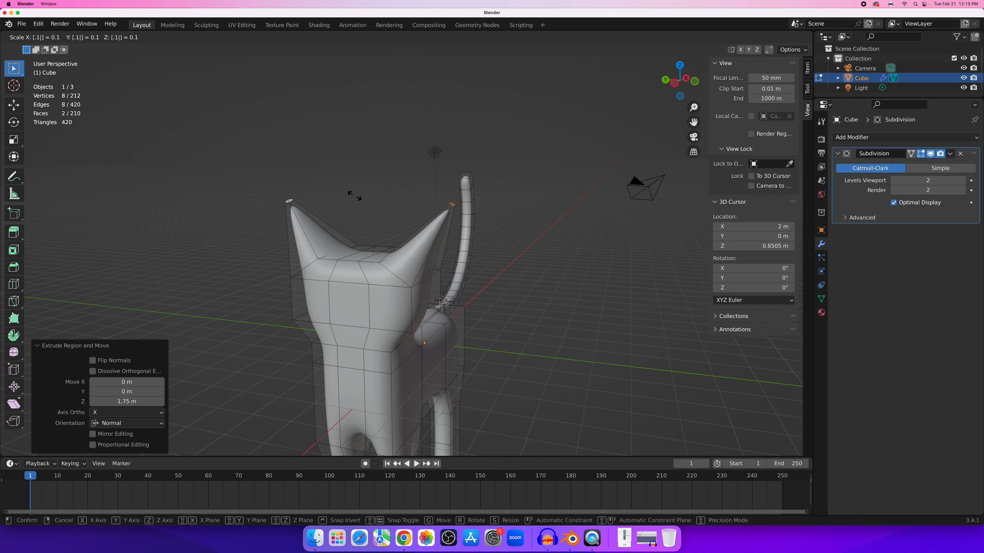
{"action": "key", "text": "Return"}
Select the middle trapezoidal face on the lower front of the head.
{"action": "scroll", "coordinate": [356, 215], "scroll_direction": "up", "scroll_amount": 5}
{"action": "middle_click_drag", "start_coordinate": [356, 215], "coordinate": [329, 188]}
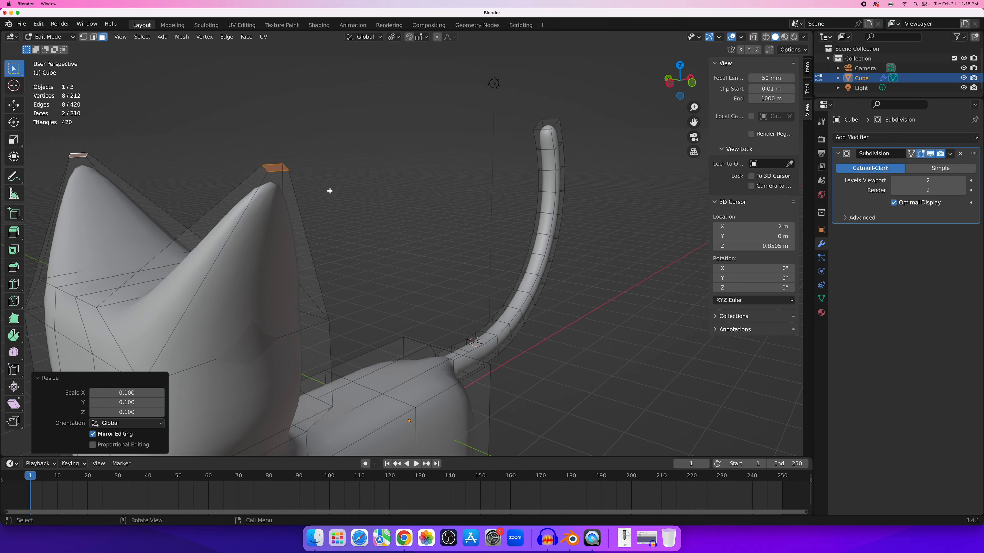
{"action": "middle_click_drag", "start_coordinate": [272, 252], "coordinate": [323, 179]}
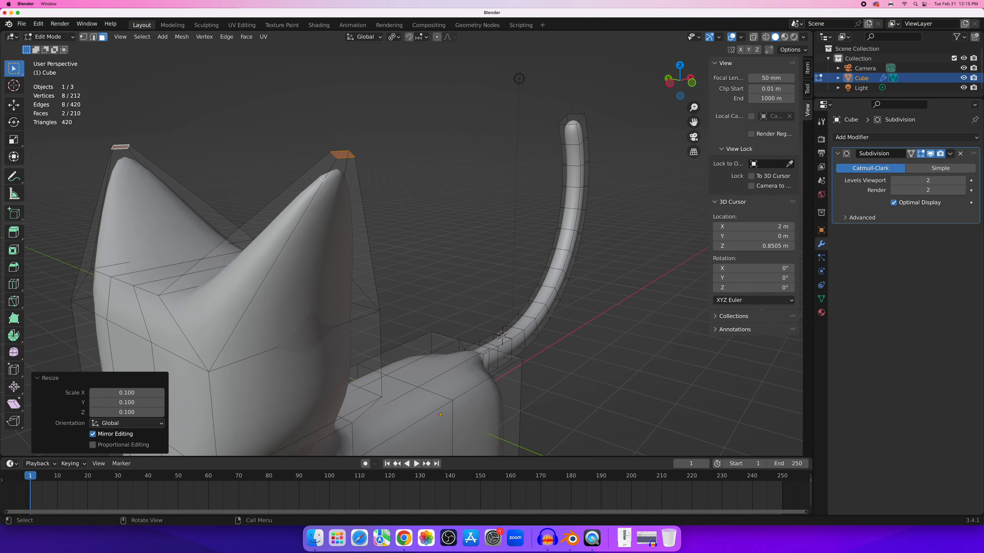
{"action": "scroll", "coordinate": [393, 246], "scroll_direction": "down", "scroll_amount": 2}
{"action": "middle_click_drag", "start_coordinate": [389, 312], "coordinate": [412, 267]}
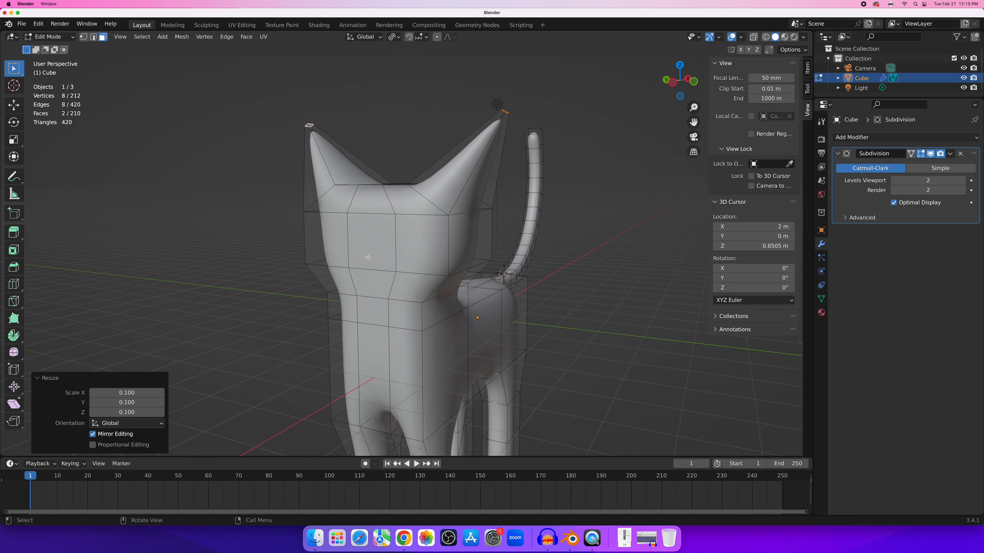
{"action": "scroll", "coordinate": [379, 276], "scroll_direction": "up", "scroll_amount": 3}
{"action": "middle_click_drag", "start_coordinate": [380, 276], "coordinate": [435, 271]}
{"action": "scroll", "coordinate": [435, 272], "scroll_direction": "up", "scroll_amount": 5}
{"action": "left_click", "coordinate": [436, 272]}
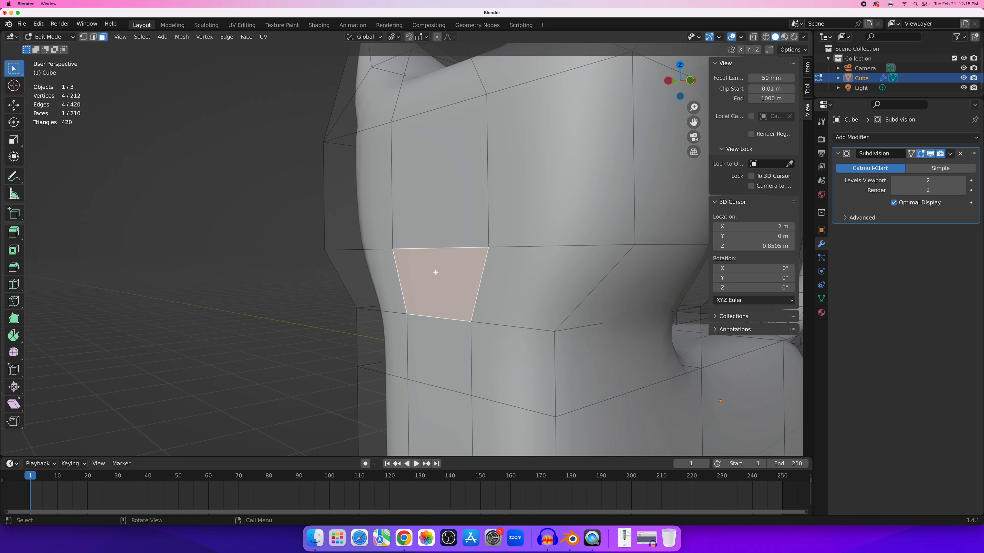
{"action": "scroll", "coordinate": [468, 260], "scroll_direction": "down", "scroll_amount": 4}
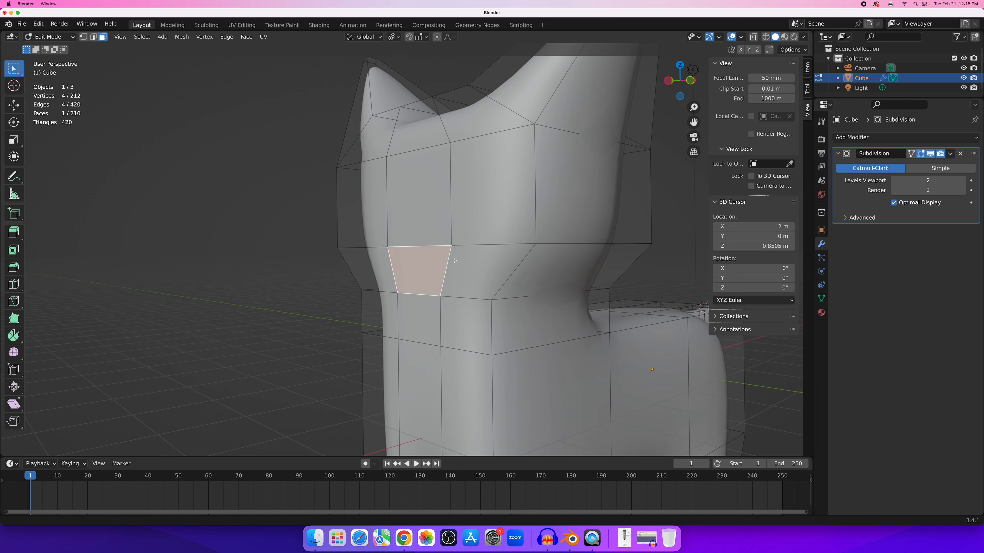
{"action": "middle_click_drag", "start_coordinate": [467, 259], "coordinate": [413, 273]}
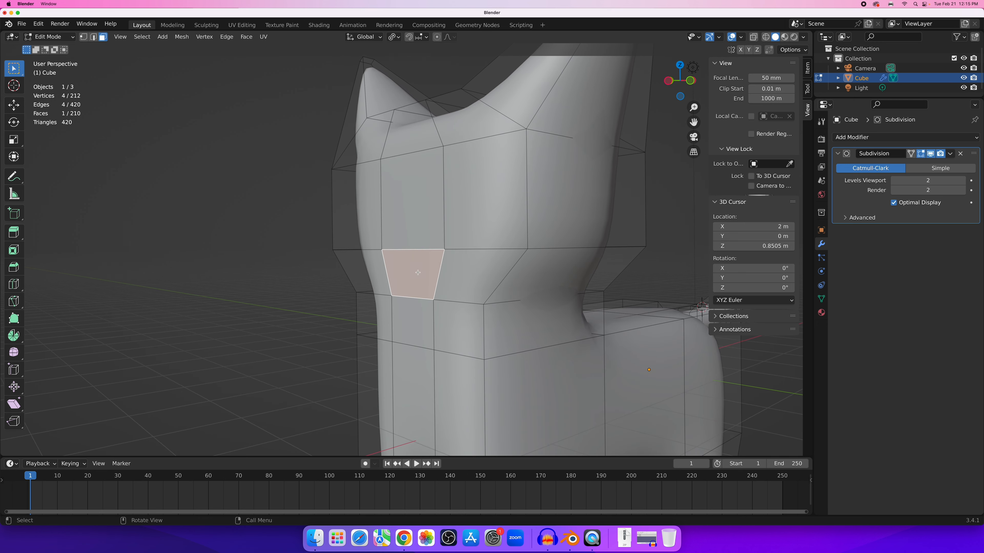
{"action": "scroll", "coordinate": [418, 273], "scroll_direction": "up", "scroll_amount": 3}
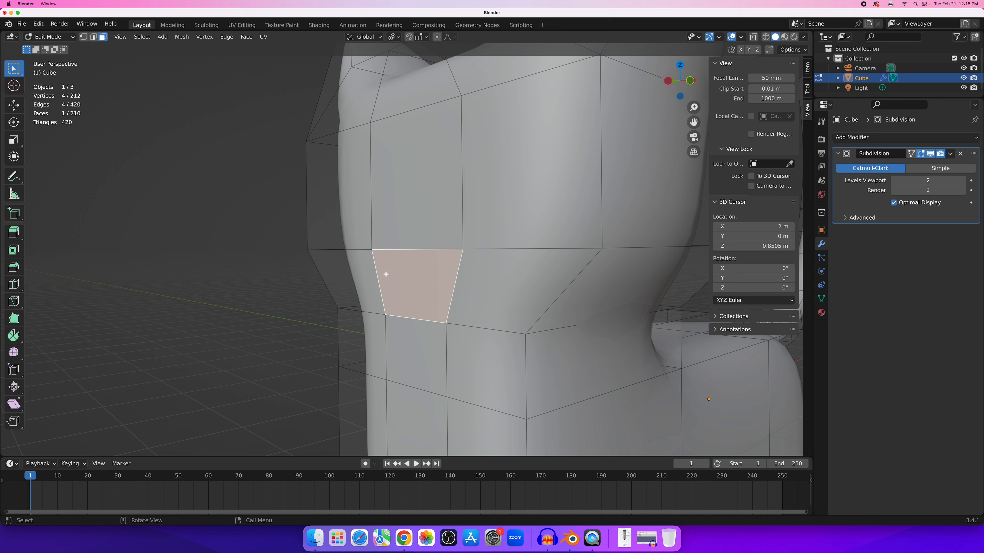
Try to extrude the head's lower front middle face outward by about 0.48 m.
{"action": "key", "text": "e"}
{"action": "left_click", "coordinate": [270, 309]}
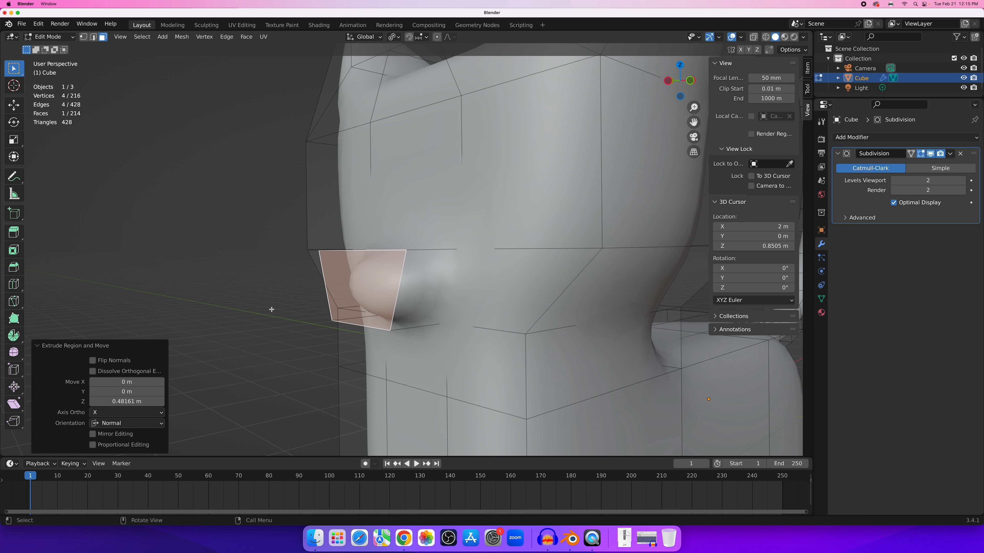
{"action": "key", "text": "ctrl+z"}
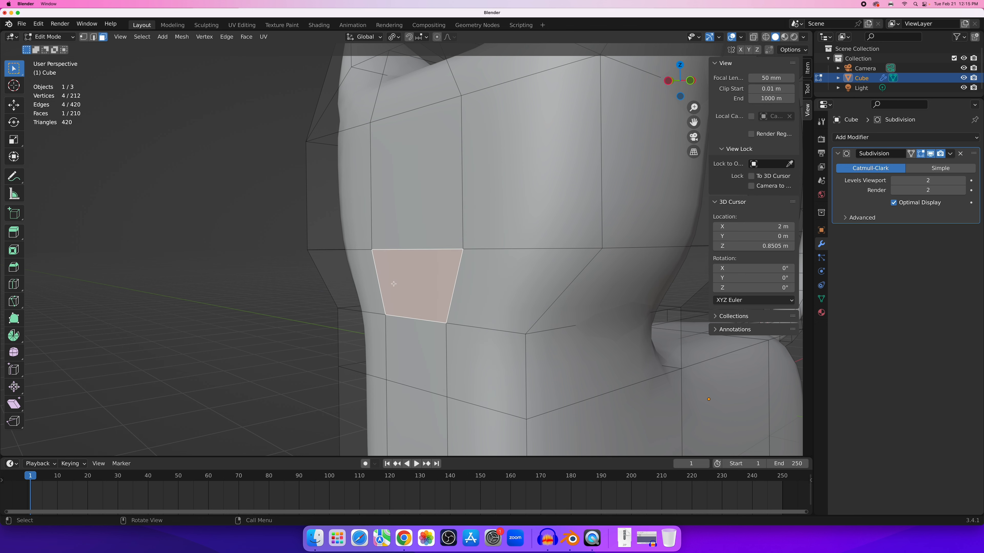
Inset the middle trapezoidal face on the head's lower front by 0.125 m.
{"action": "left_click", "coordinate": [363, 283]}
{"action": "left_click", "coordinate": [415, 278]}
{"action": "type", "text": "i"}
{"action": "type", "text": ".125"}
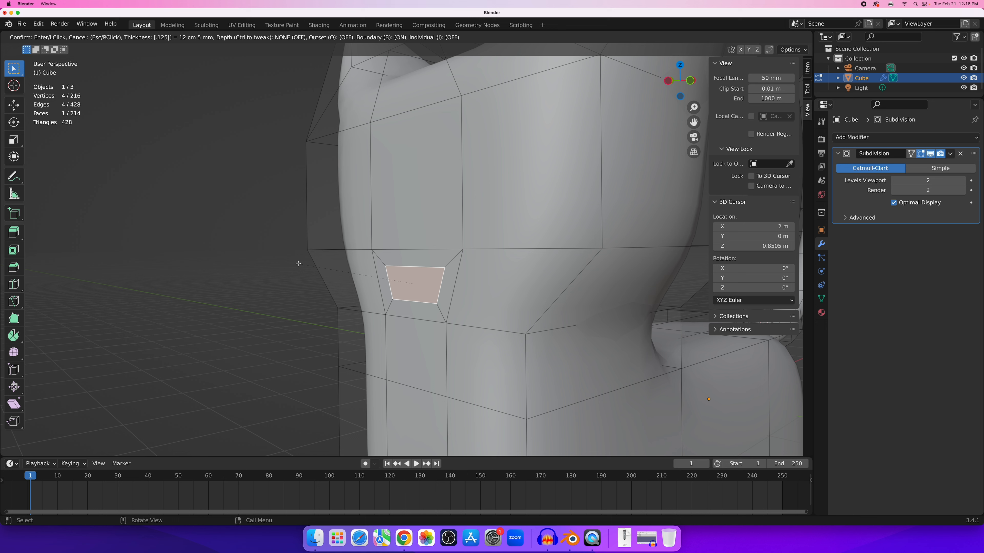
{"action": "key", "text": "Return"}
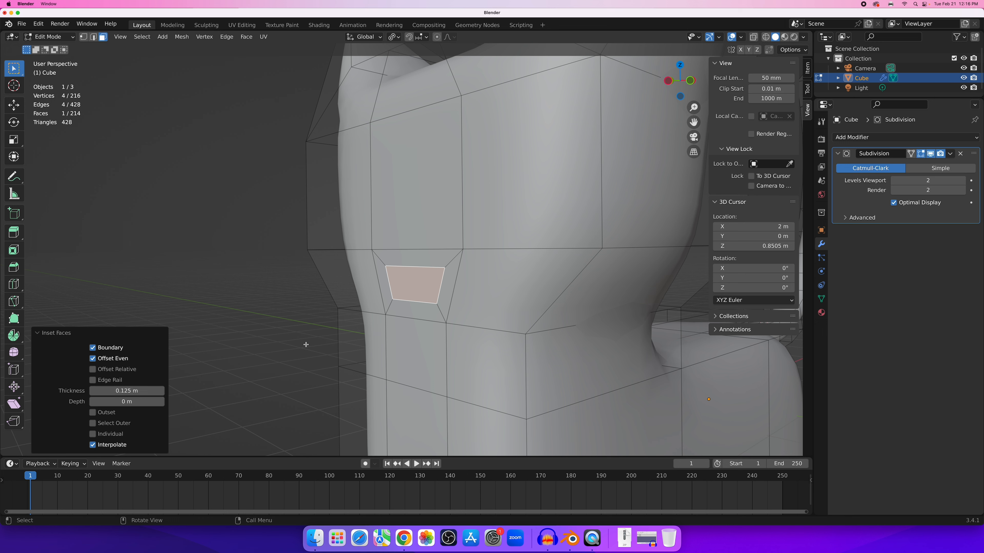
Extrude the small inset face on the lower front of the head outward by about 0.14 m to form the nose.
{"action": "middle_click_drag", "start_coordinate": [306, 344], "coordinate": [376, 299]}
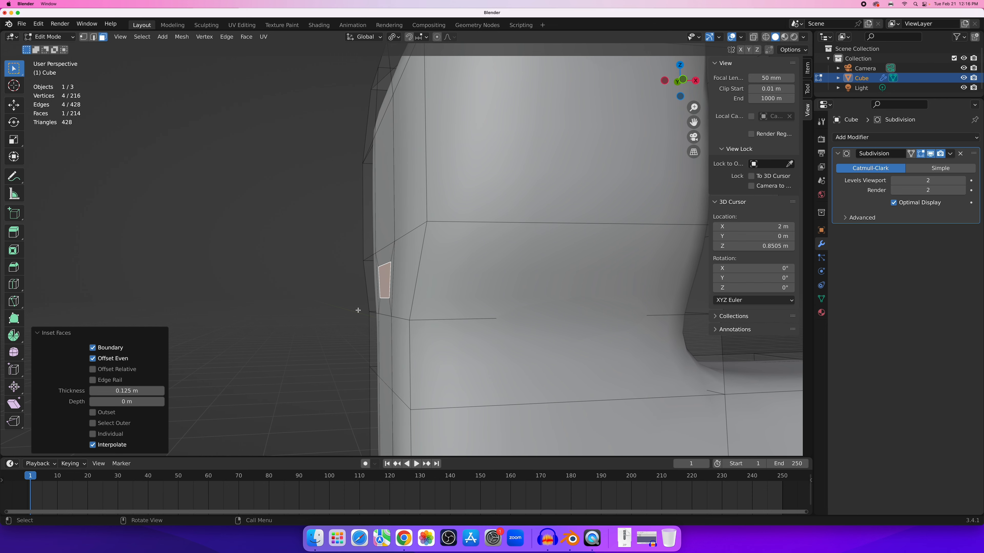
{"action": "key", "text": "e"}
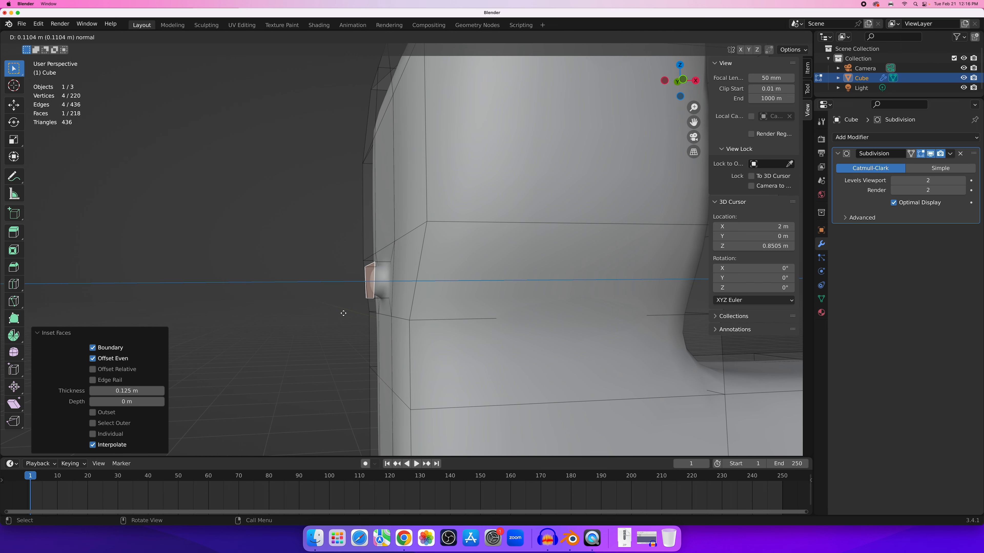
{"action": "left_click", "coordinate": [338, 314]}
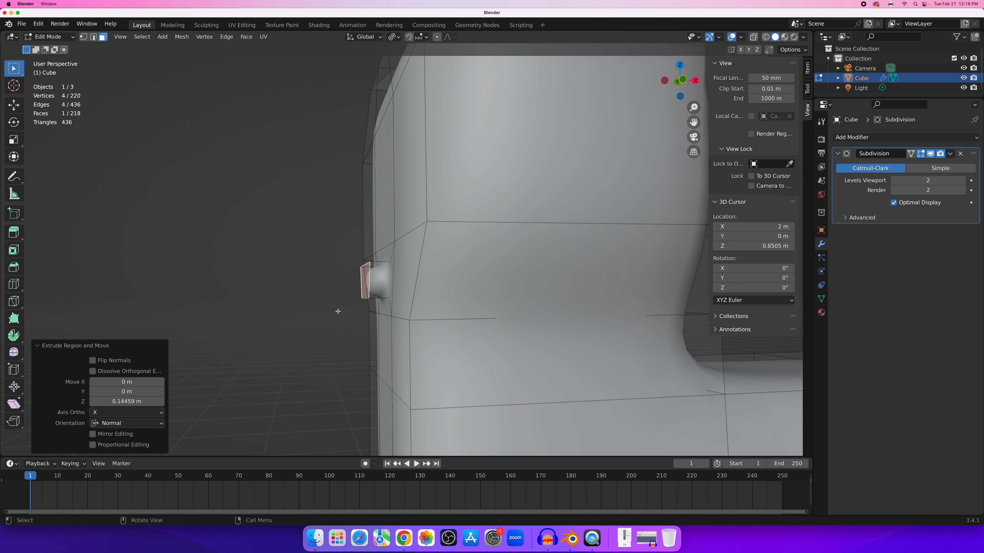
{"action": "middle_click_drag", "start_coordinate": [336, 312], "coordinate": [424, 307]}
{"action": "scroll", "coordinate": [341, 301], "scroll_direction": "down", "scroll_amount": 5}
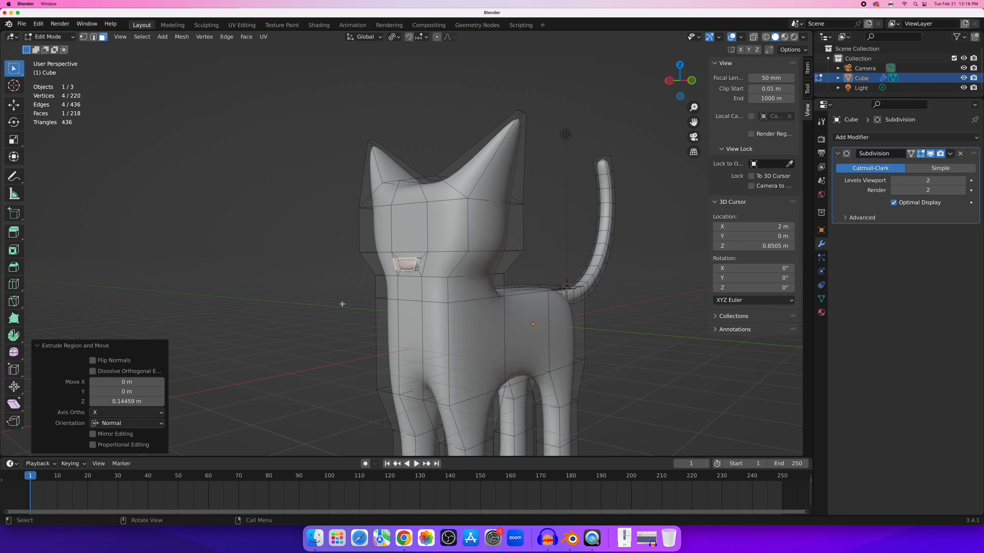
{"action": "key", "text": "Tab"}
{"action": "key", "text": "Tab"}
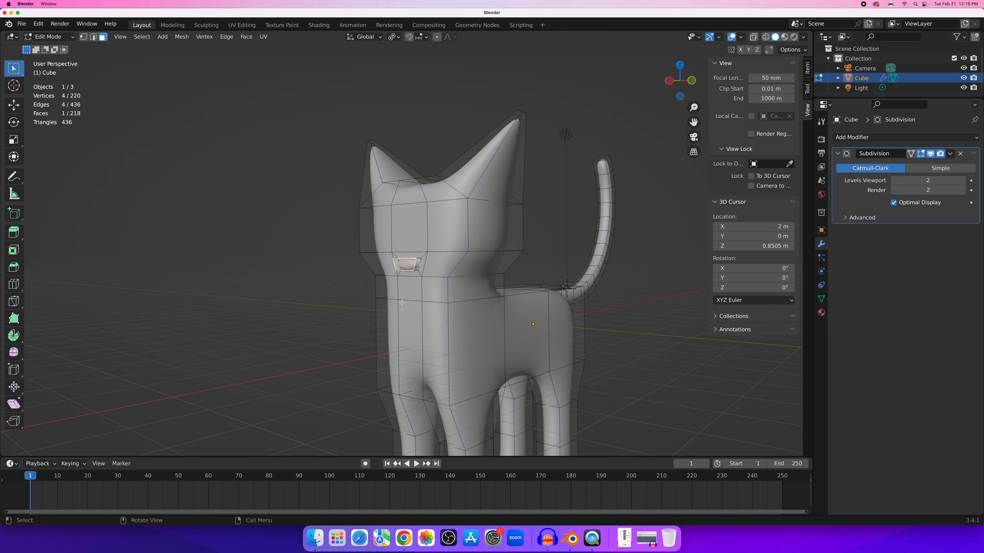
Select the two upper front head faces on either side of the middle one and inset them by 0.125 m.
{"action": "middle_click_drag", "start_coordinate": [400, 304], "coordinate": [341, 248]}
{"action": "scroll", "coordinate": [325, 230], "scroll_direction": "up", "scroll_amount": 4}
{"action": "left_click", "coordinate": [325, 230]}
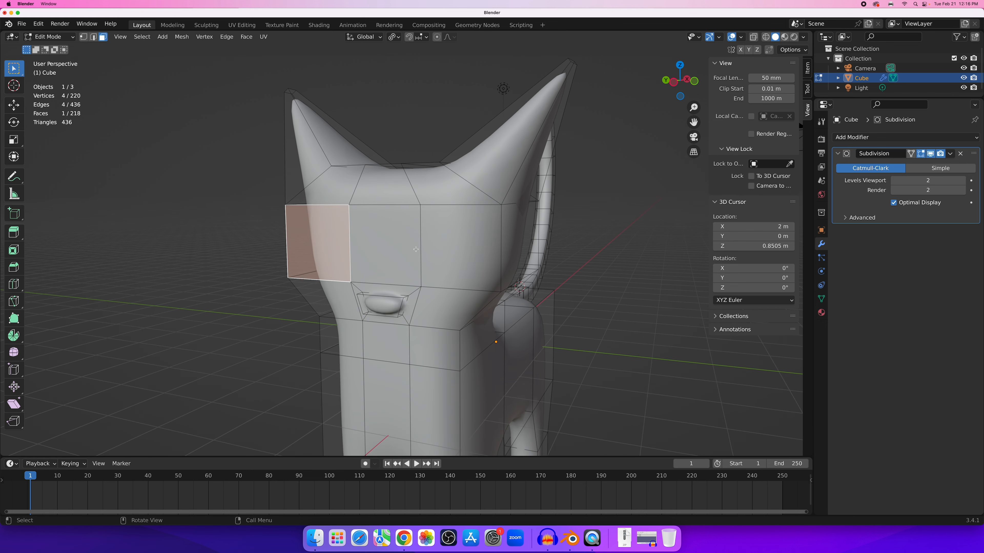
{"action": "left_click", "coordinate": [448, 248], "text": "shift"}
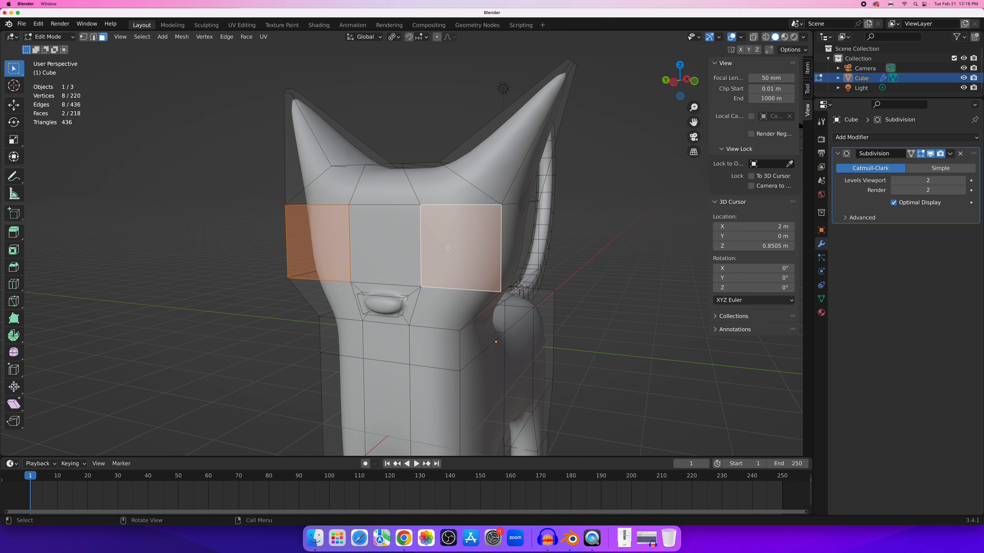
{"action": "type", "text": "i.125"}
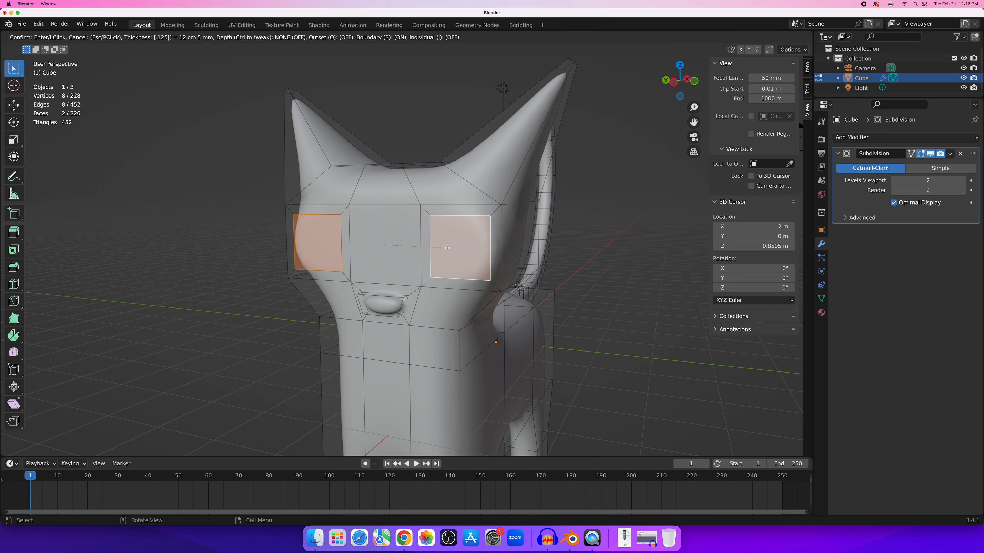
{"action": "key", "text": "Return"}
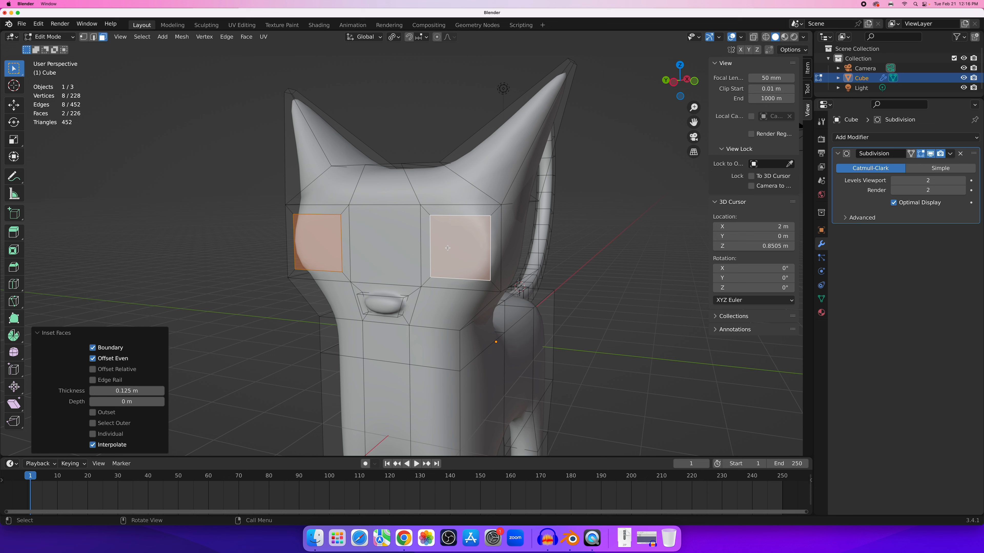
Extrude the two inset eye faces outward along their normals by 0.25 m and leave Edit Mode.
{"action": "scroll", "coordinate": [510, 249], "scroll_direction": "up", "scroll_amount": 5}
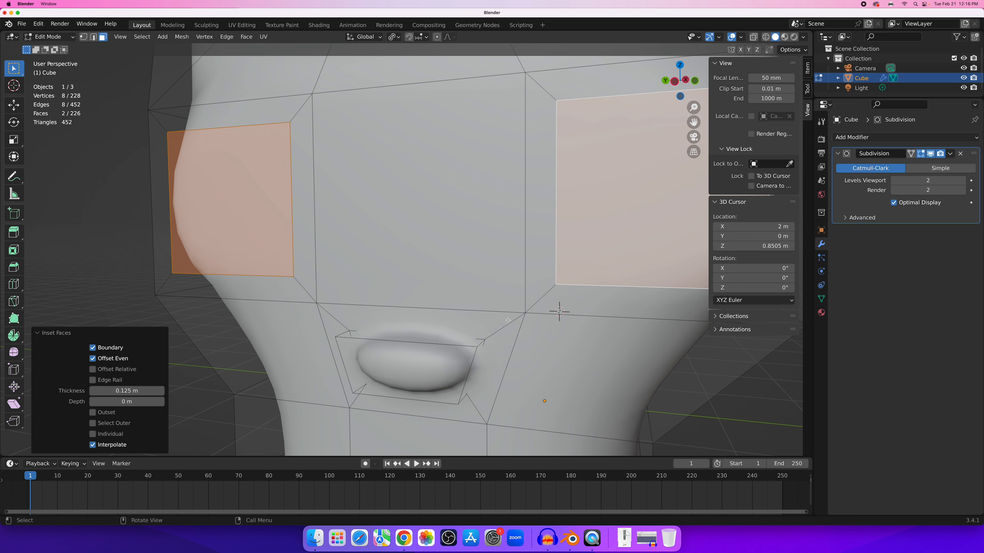
{"action": "scroll", "coordinate": [510, 307], "scroll_direction": "down", "scroll_amount": 5}
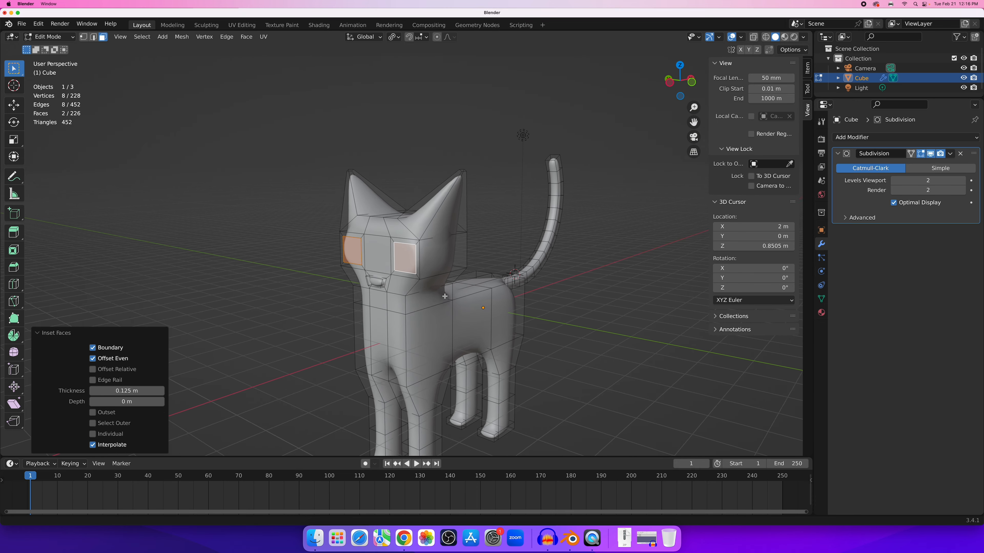
{"action": "scroll", "coordinate": [445, 296], "scroll_direction": "up", "scroll_amount": 3}
{"action": "mouse_move", "coordinate": [456, 283]}
{"action": "middle_mouse_down"}
{"action": "mouse_move", "coordinate": [430, 289]}
{"action": "mouse_move", "coordinate": [455, 294]}
{"action": "mouse_move", "coordinate": [444, 298]}
{"action": "middle_mouse_up"}
{"action": "scroll", "coordinate": [448, 293], "scroll_direction": "up", "scroll_amount": 4}
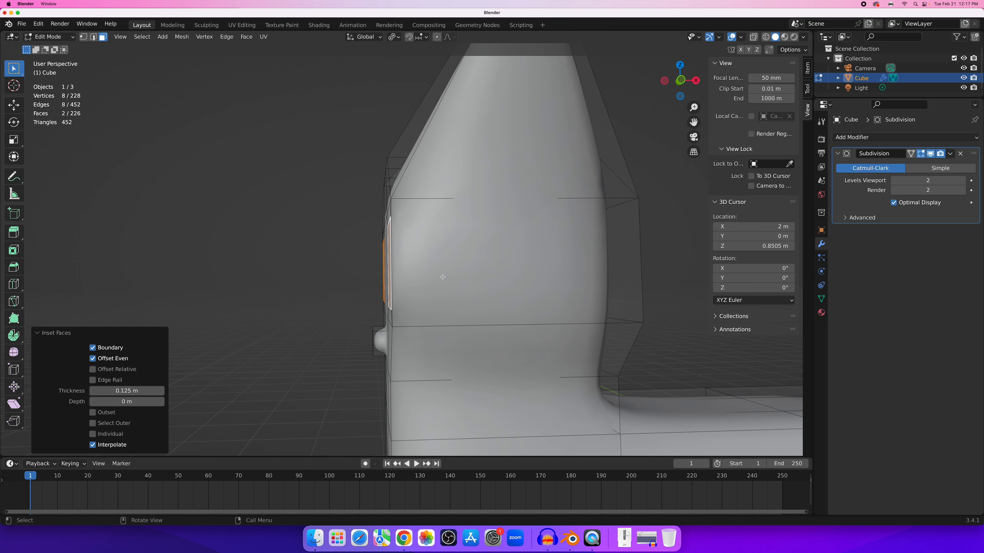
{"action": "key", "text": "e"}
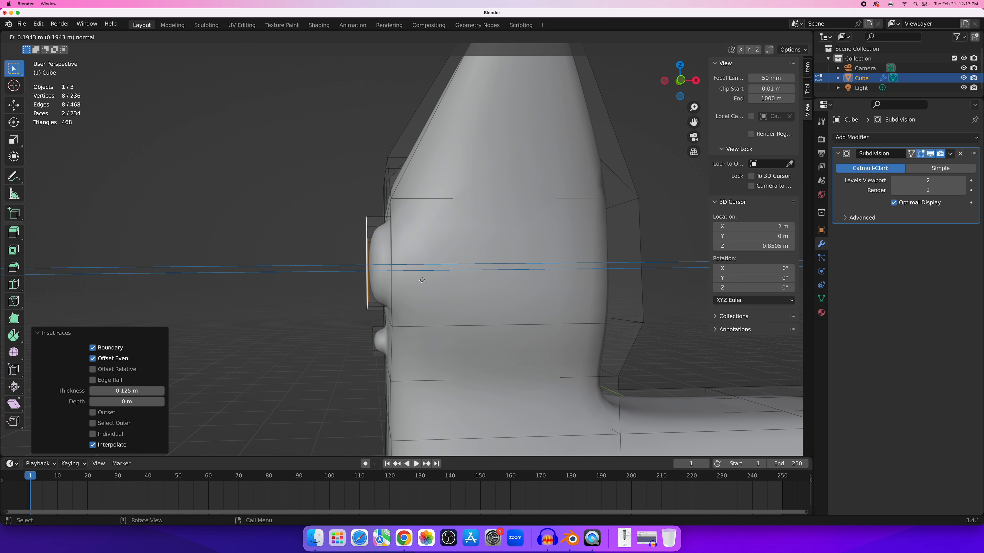
{"action": "left_click", "coordinate": [418, 280]}
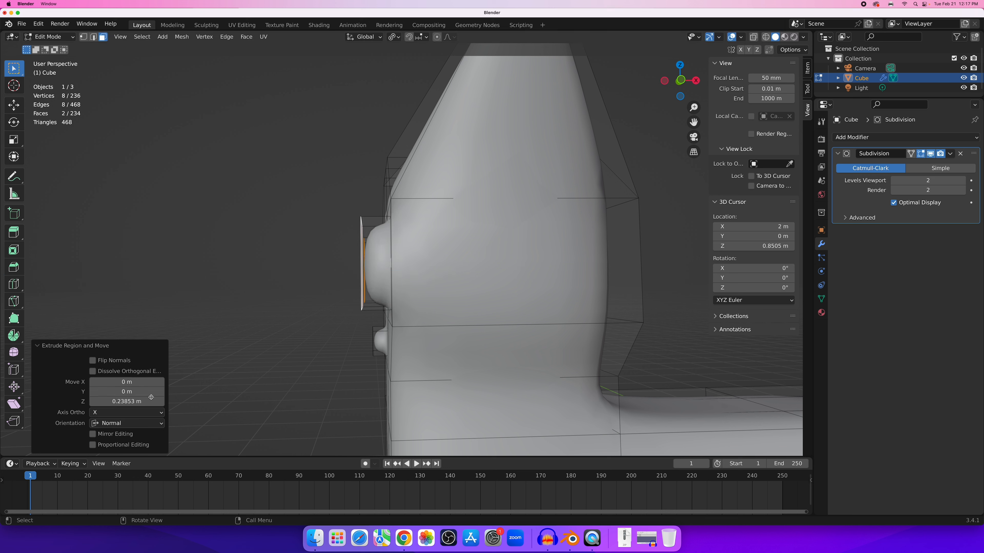
{"action": "left_click", "coordinate": [140, 403]}
{"action": "type", "text": ".25"}
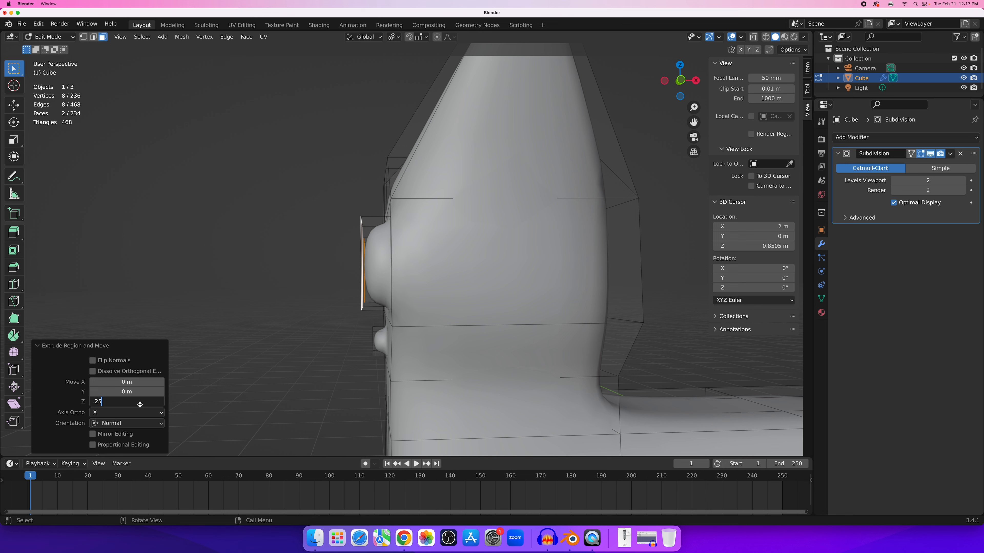
{"action": "key", "text": "Return"}
{"action": "middle_click_drag", "start_coordinate": [386, 276], "coordinate": [345, 279]}
{"action": "scroll", "coordinate": [377, 251], "scroll_direction": "down", "scroll_amount": 4}
{"action": "key", "text": "Tab"}
{"action": "scroll", "coordinate": [358, 272], "scroll_direction": "up", "scroll_amount": 2}
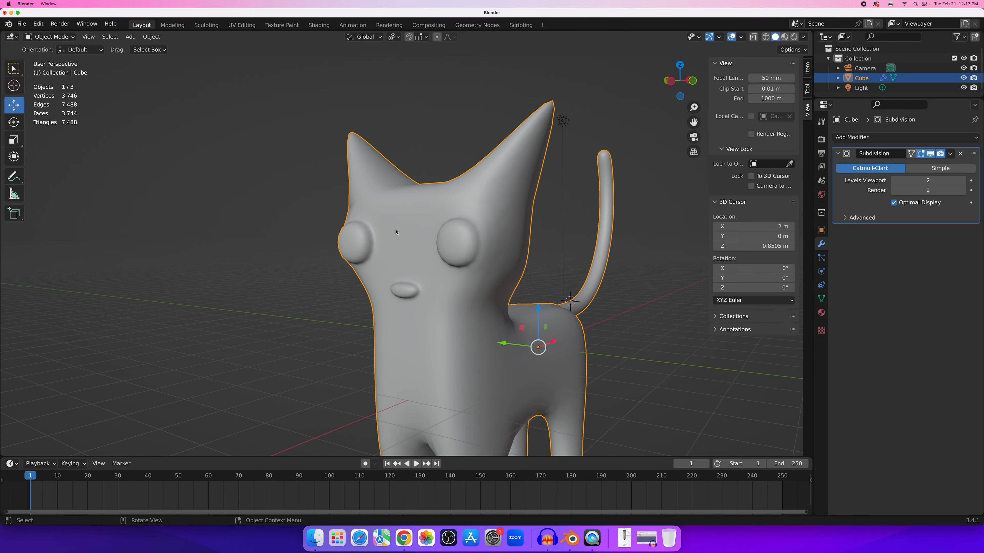
Back in Edit Mode, scale the end faces of both eyes to 0.6 on all axes.
{"action": "scroll", "coordinate": [398, 280], "scroll_direction": "up", "scroll_amount": 3}
{"action": "middle_click_drag", "start_coordinate": [397, 281], "coordinate": [333, 270]}
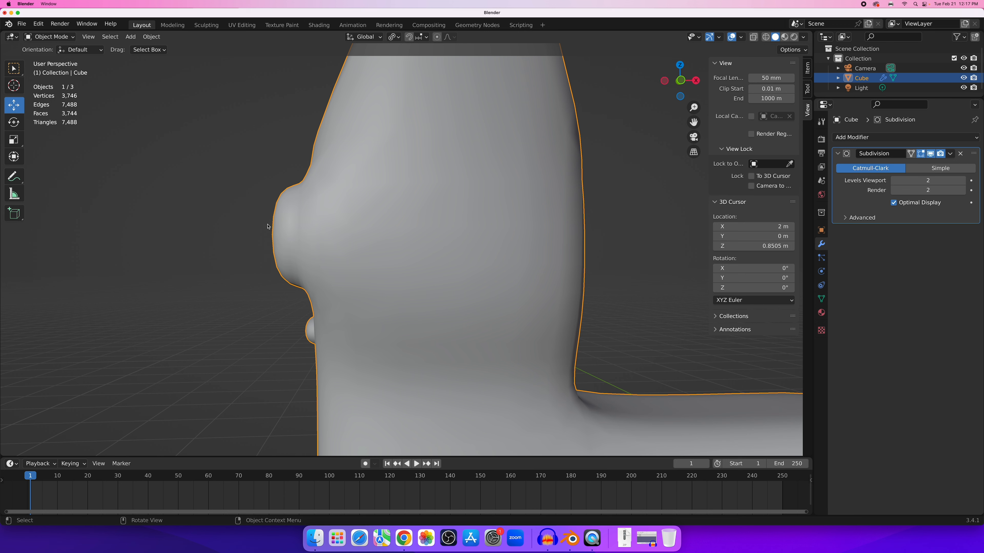
{"action": "middle_click_drag", "start_coordinate": [284, 228], "coordinate": [350, 254], "text": "shift"}
{"action": "key", "text": "Tab"}
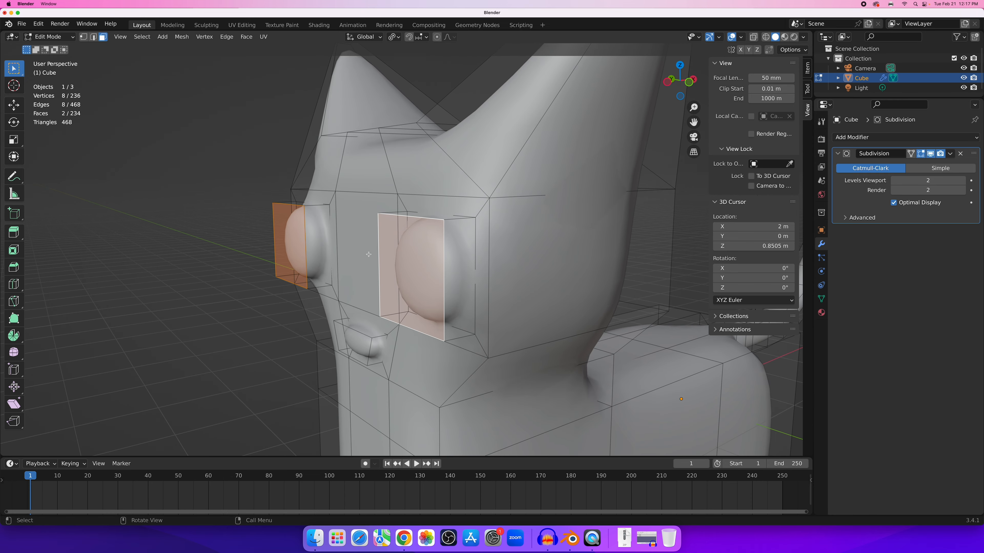
{"action": "key", "text": "s"}
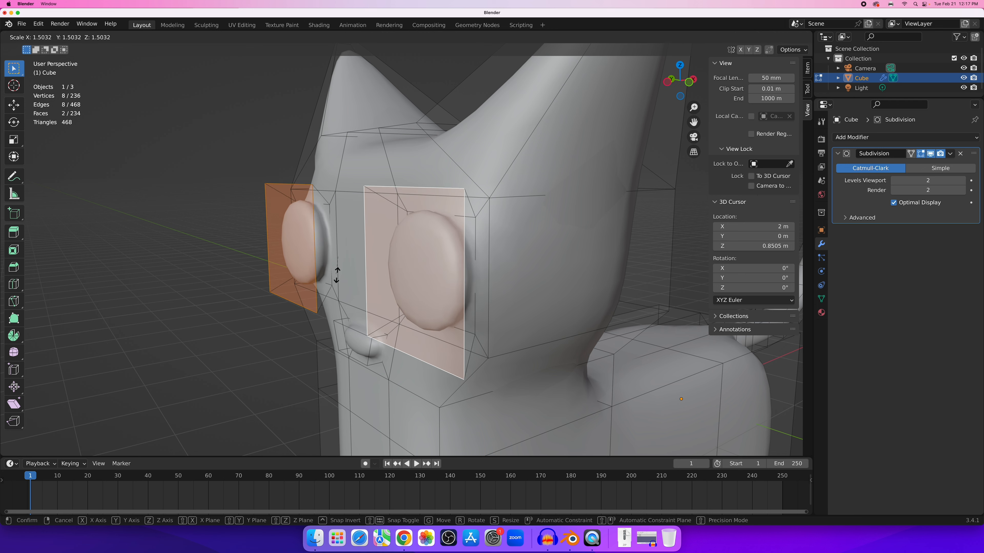
{"action": "left_click", "coordinate": [342, 263]}
{"action": "middle_click_drag", "start_coordinate": [324, 285], "coordinate": [296, 276]}
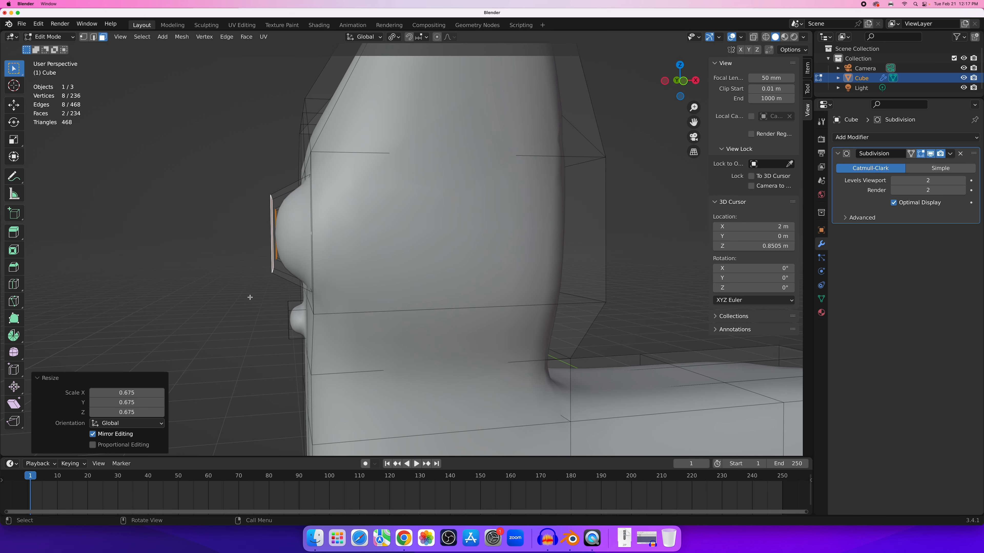
{"action": "left_click", "coordinate": [131, 393]}
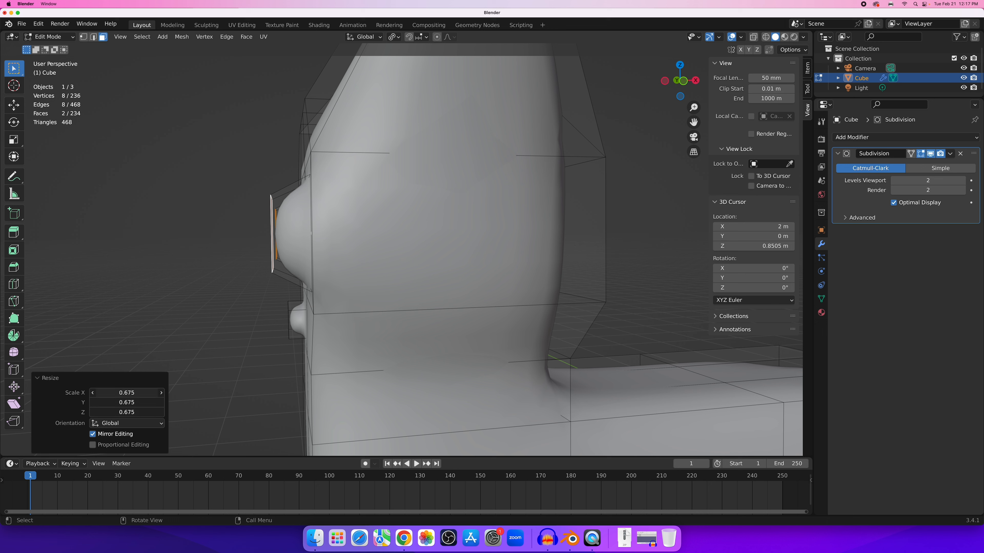
{"action": "type", "text": "0.6"}
{"action": "key", "text": "Return"}
{"action": "middle_click_drag", "start_coordinate": [259, 259], "coordinate": [327, 242]}
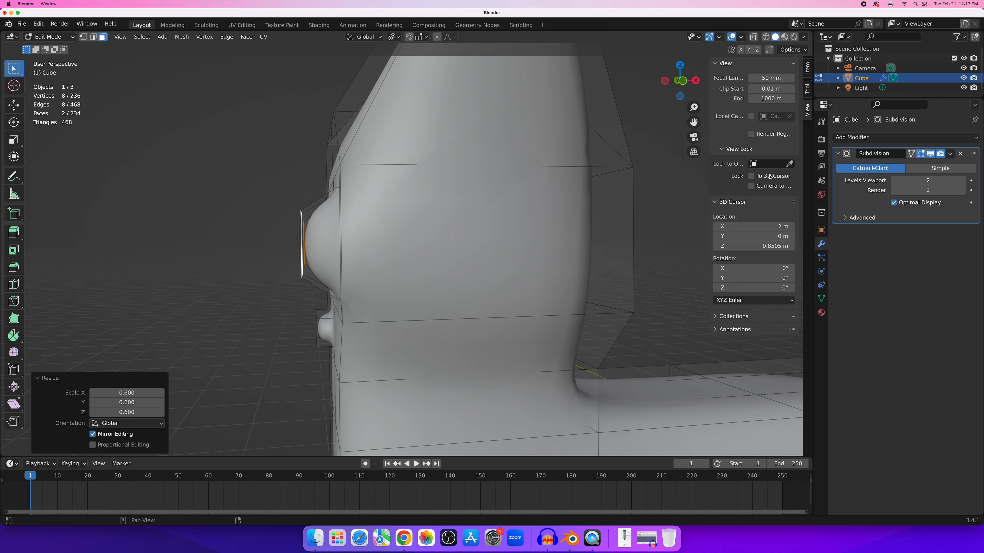
Return to Object Mode, deselect the cat and check the whole model from the front.
{"action": "middle_click_drag", "start_coordinate": [322, 210], "coordinate": [484, 272]}
{"action": "key", "text": "Tab"}
{"action": "scroll", "coordinate": [391, 243], "scroll_direction": "down", "scroll_amount": 3}
{"action": "left_click", "coordinate": [487, 273]}
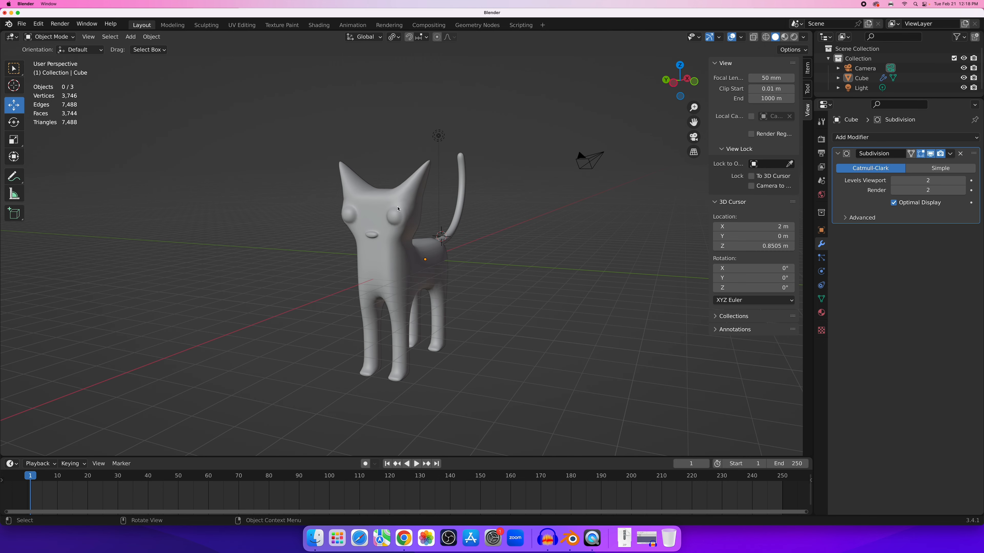
{"action": "scroll", "coordinate": [399, 210], "scroll_direction": "up", "scroll_amount": 2}
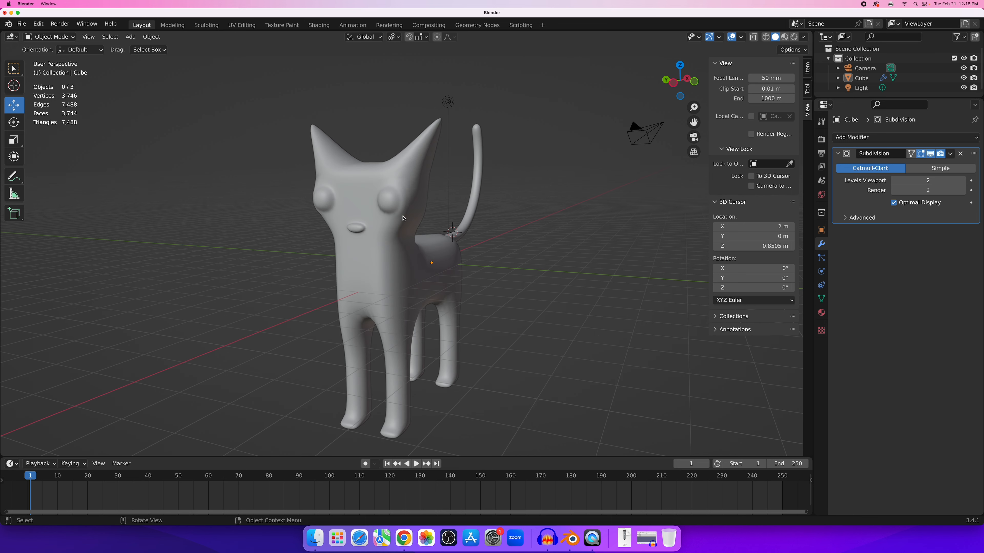
{"action": "scroll", "coordinate": [403, 219], "scroll_direction": "down", "scroll_amount": 2}
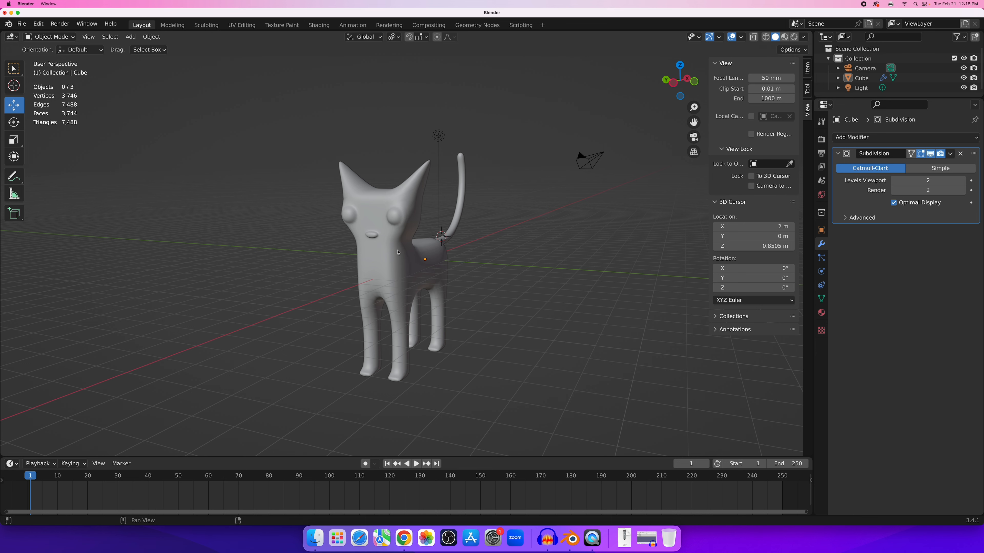
{"action": "middle_click_drag", "start_coordinate": [398, 252], "coordinate": [440, 255]}
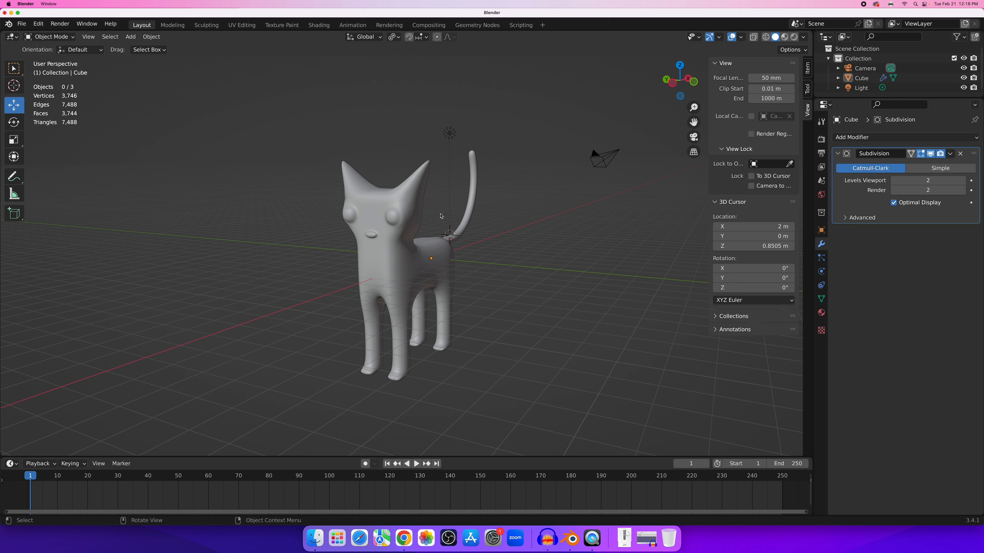
Examine the cat in wireframe shading, then restore solid shading.
{"action": "key", "text": "z"}
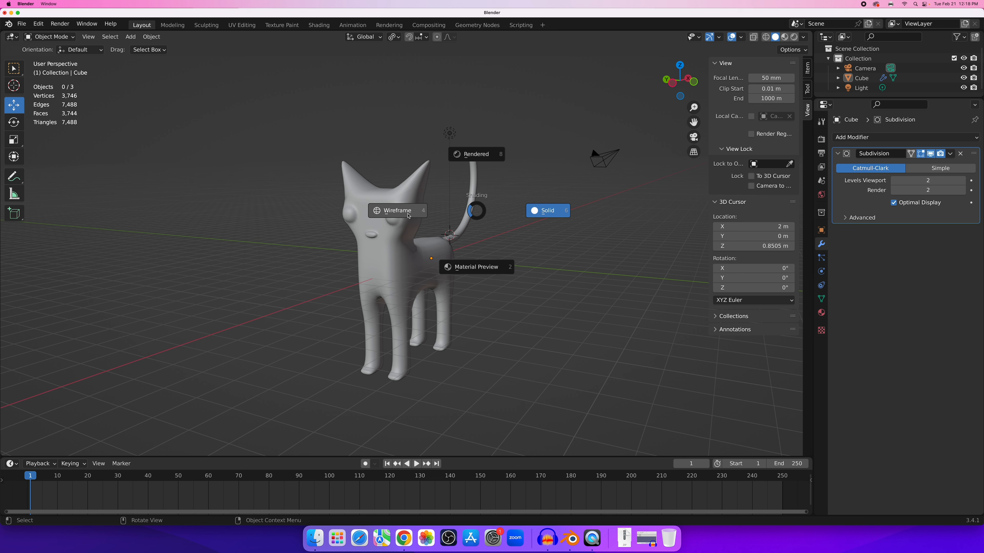
{"action": "left_click", "coordinate": [408, 216]}
{"action": "scroll", "coordinate": [423, 250], "scroll_direction": "up", "scroll_amount": 3}
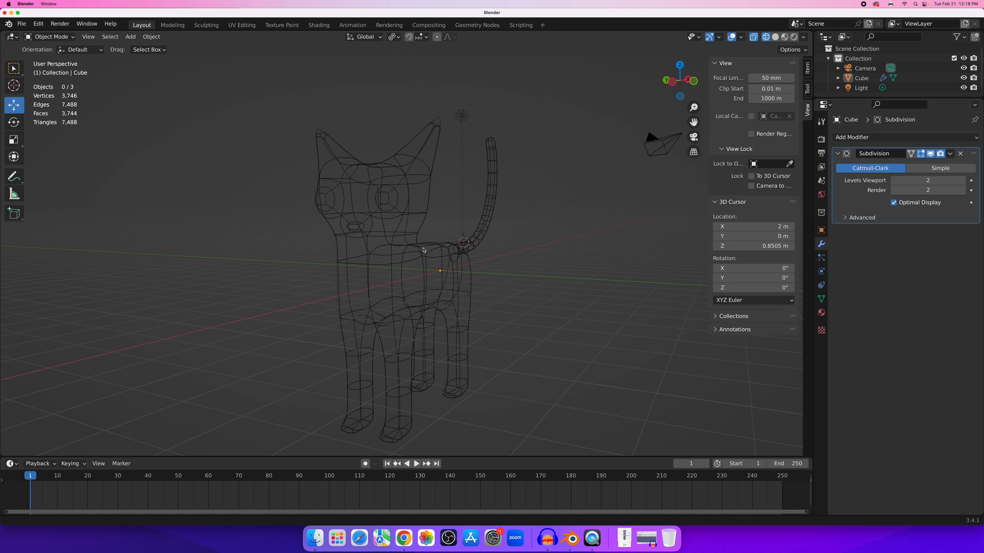
{"action": "scroll", "coordinate": [423, 250], "scroll_direction": "down", "scroll_amount": 3, "text": "shift"}
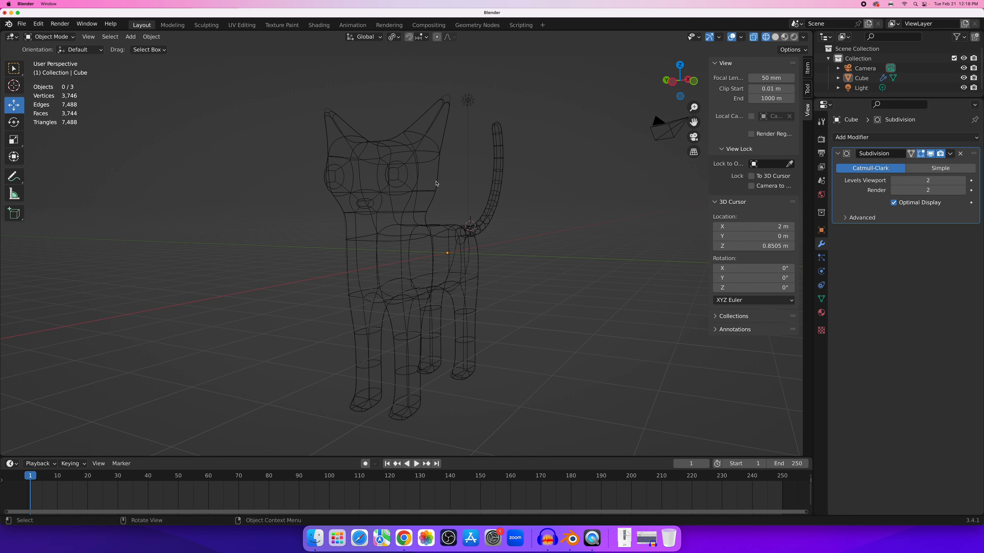
{"action": "mouse_move", "coordinate": [439, 182]}
{"action": "middle_mouse_down"}
{"action": "mouse_move", "coordinate": [445, 190]}
{"action": "mouse_move", "coordinate": [420, 190]}
{"action": "mouse_move", "coordinate": [434, 204]}
{"action": "mouse_move", "coordinate": [421, 207]}
{"action": "middle_mouse_up"}
{"action": "key", "text": "z"}
{"action": "left_click", "coordinate": [446, 201]}
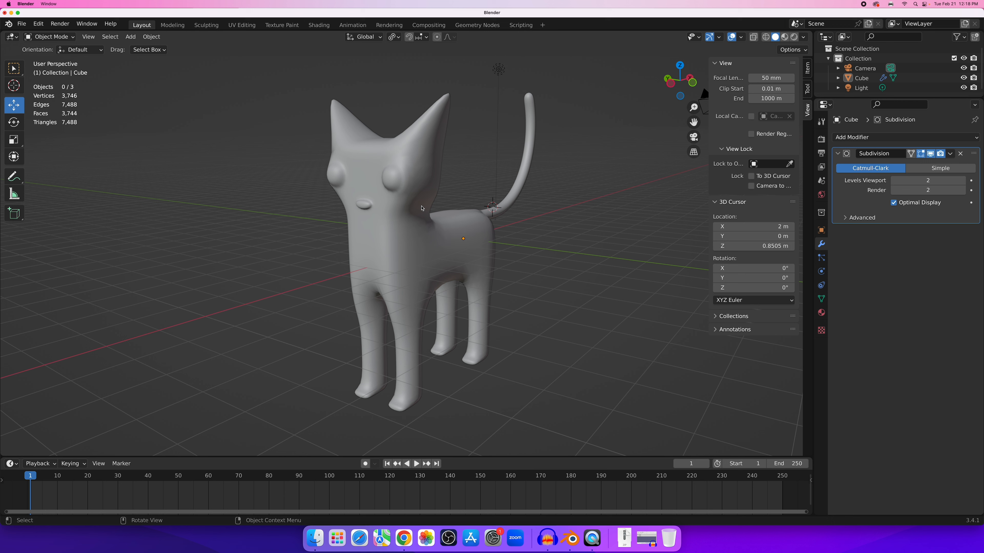
Set the render engine to Cycles with CPU as the device.
{"action": "key", "text": "z"}
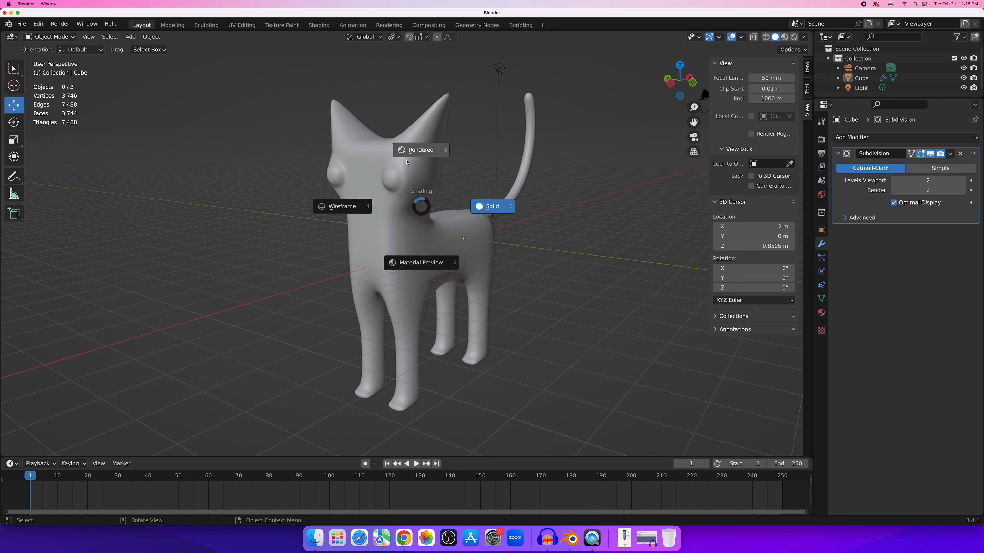
{"action": "left_click", "coordinate": [422, 202]}
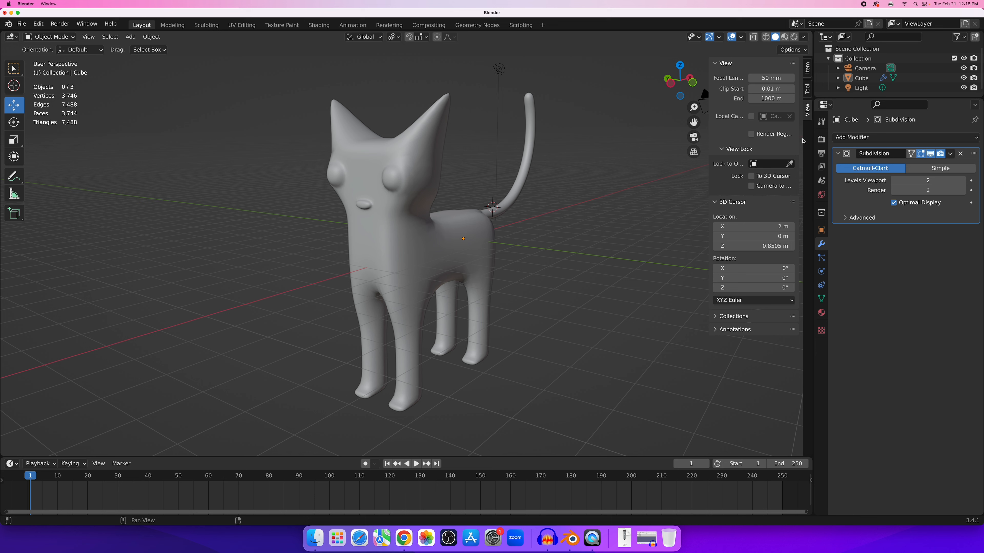
{"action": "left_click", "coordinate": [820, 140]}
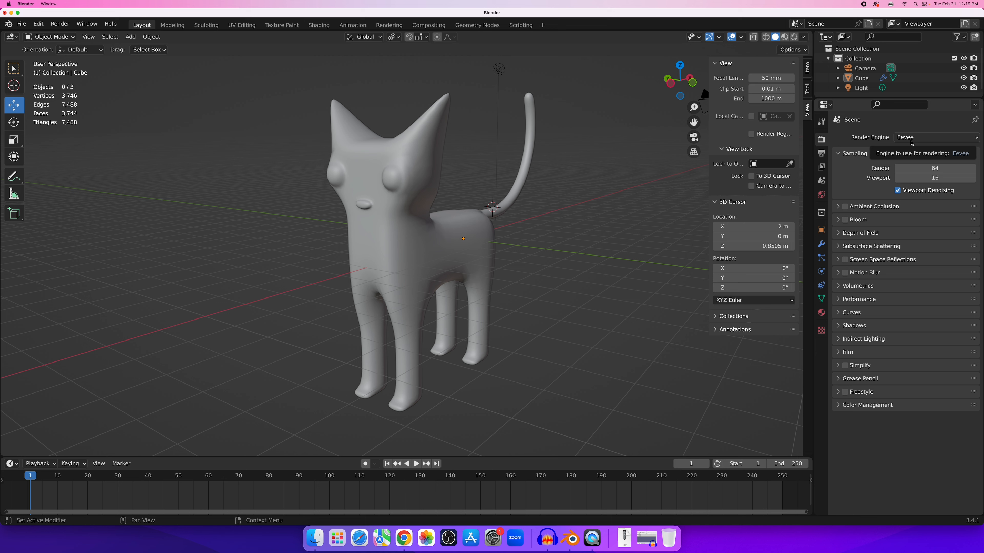
{"action": "left_click", "coordinate": [932, 138]}
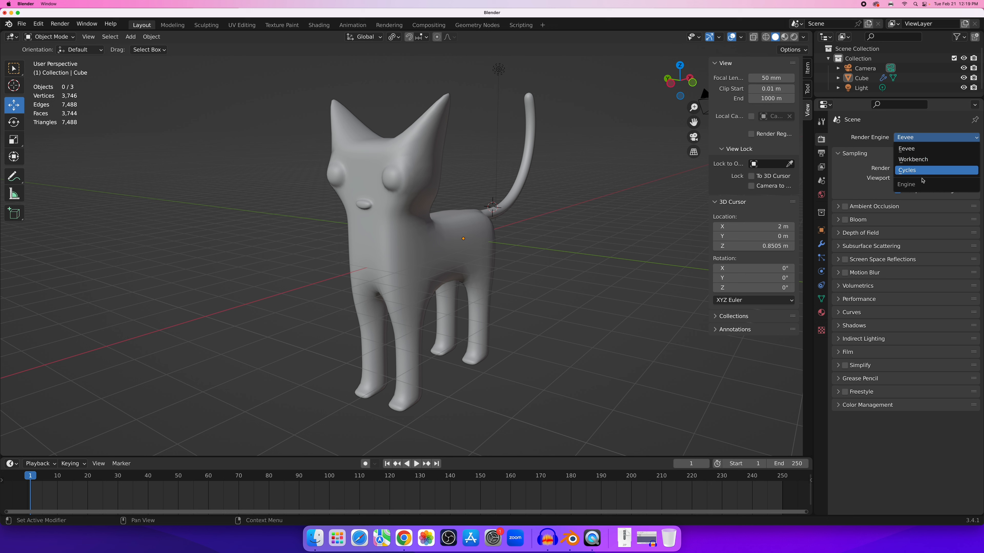
{"action": "left_click", "coordinate": [908, 172]}
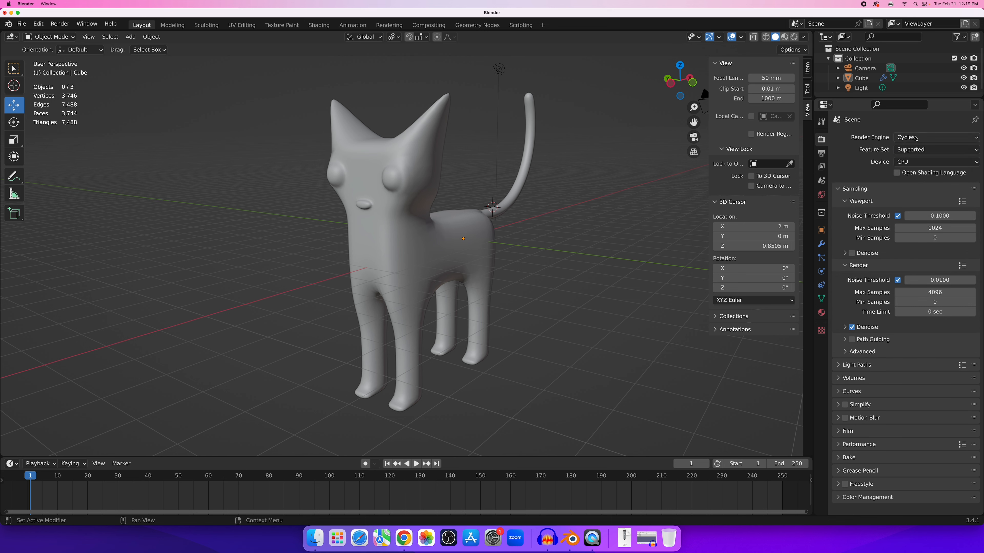
{"action": "left_click", "coordinate": [907, 161]}
{"action": "left_click", "coordinate": [904, 173]}
Switch the viewport to rendered shading and check how the light falls on the cat.
{"action": "middle_click_drag", "start_coordinate": [459, 189], "coordinate": [427, 211]}
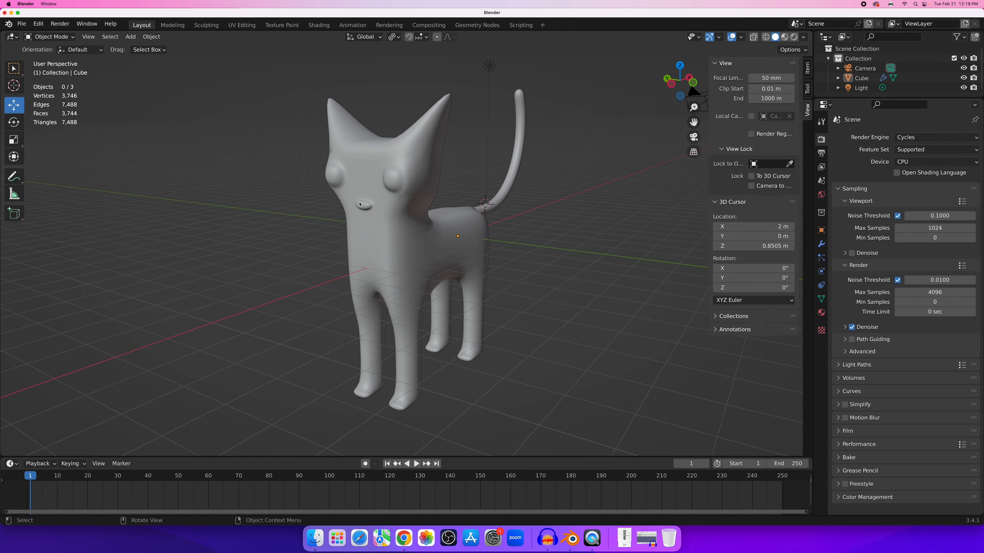
{"action": "key", "text": "z"}
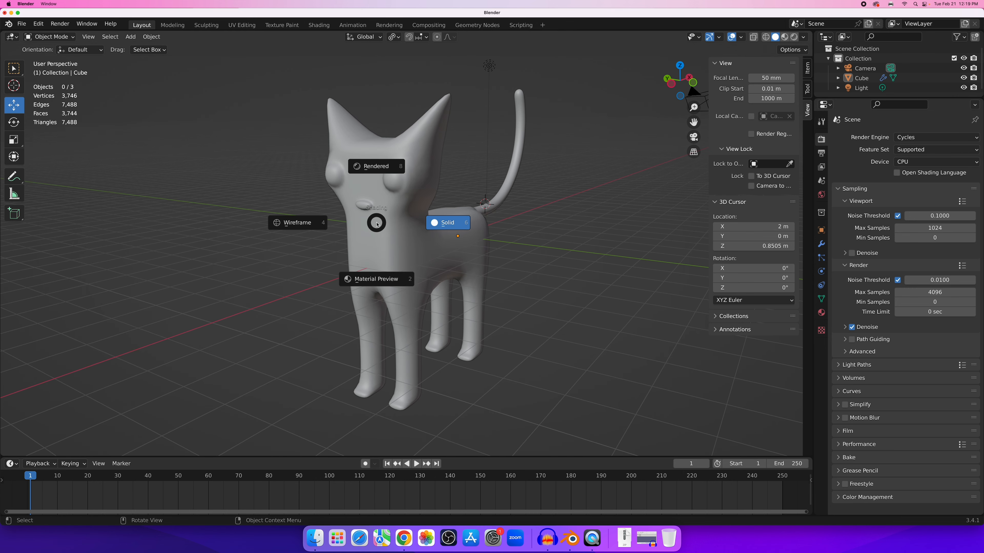
{"action": "left_click", "coordinate": [376, 171]}
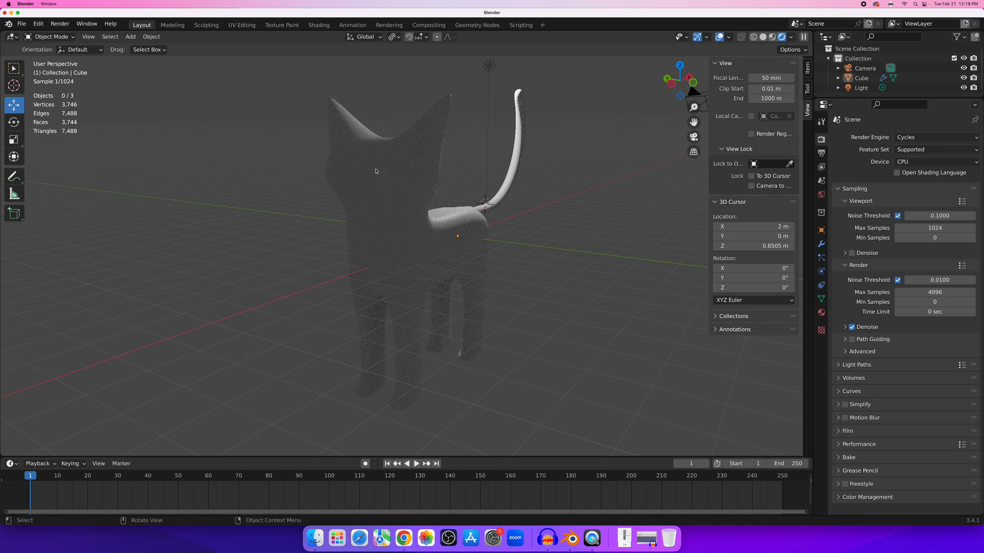
{"action": "middle_click_drag", "start_coordinate": [401, 224], "coordinate": [440, 220]}
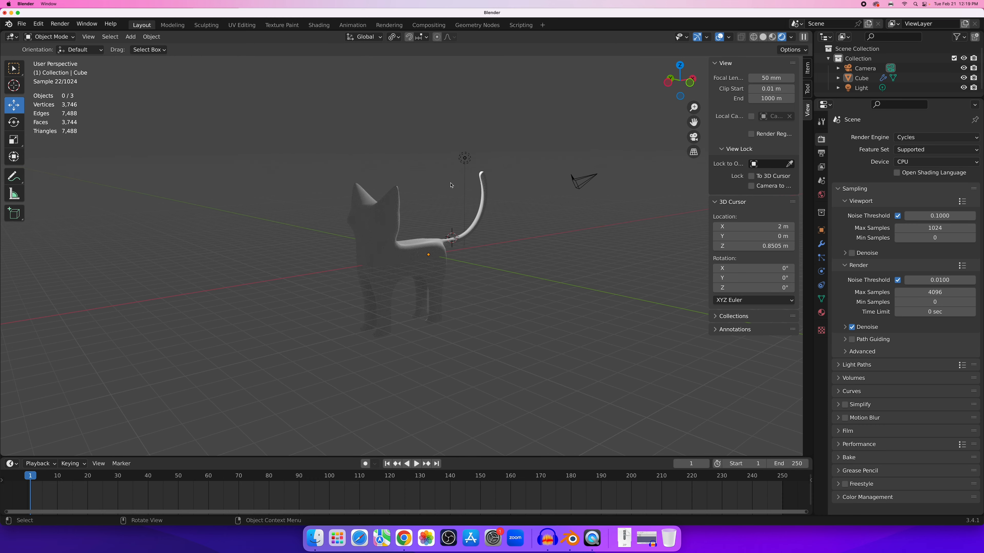
{"action": "middle_click_drag", "start_coordinate": [451, 185], "coordinate": [444, 206]}
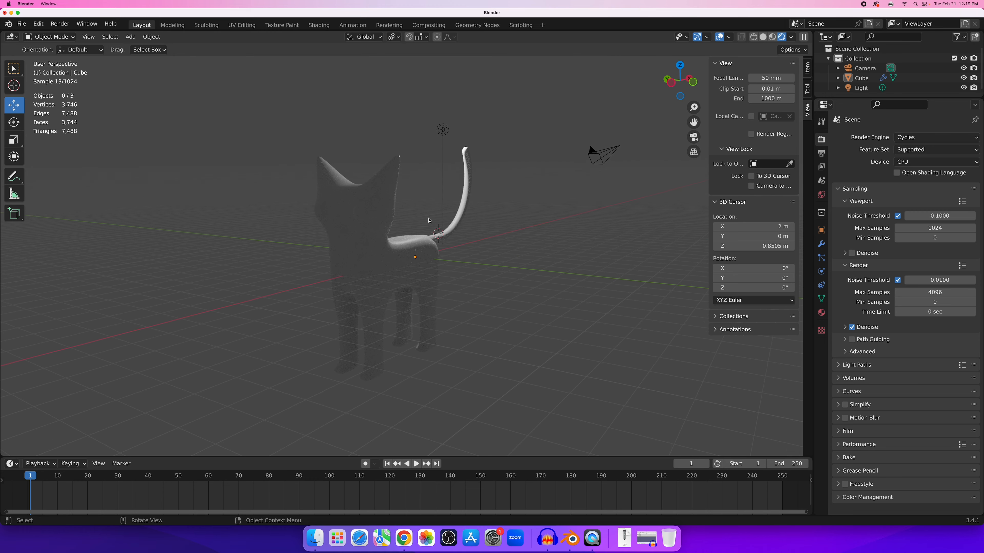
{"action": "middle_click_drag", "start_coordinate": [446, 138], "coordinate": [449, 136]}
Select the light and move it in front of the cat, about -12.84 m along X and -4.8 m along Y.
{"action": "left_click", "coordinate": [449, 134]}
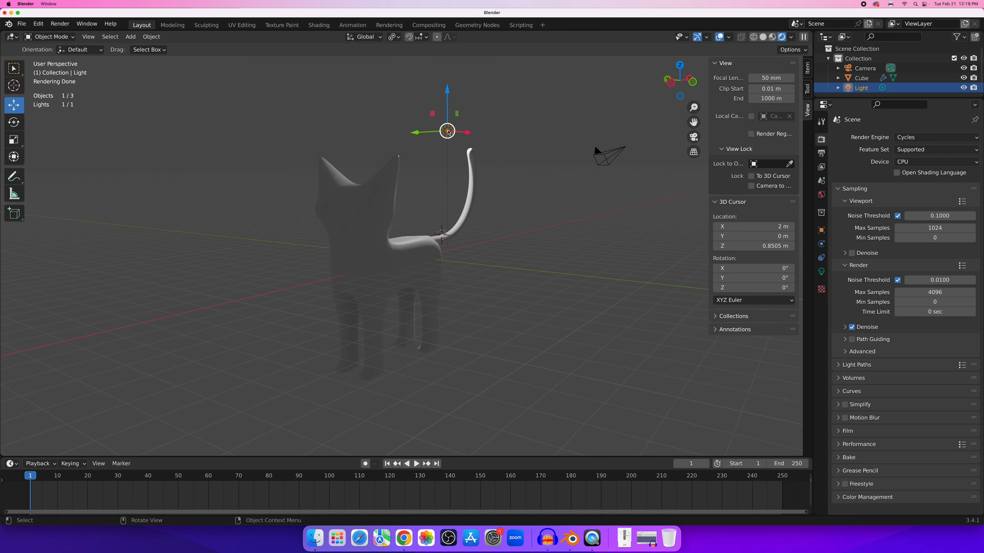
{"action": "middle_click_drag", "start_coordinate": [449, 133], "coordinate": [421, 148]}
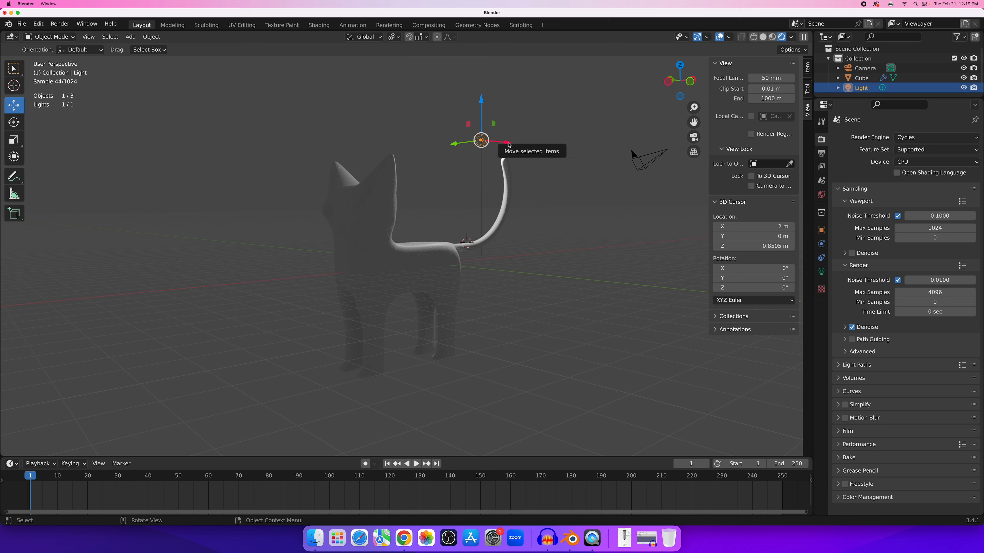
{"action": "left_click_drag", "start_coordinate": [497, 143], "coordinate": [258, 145]}
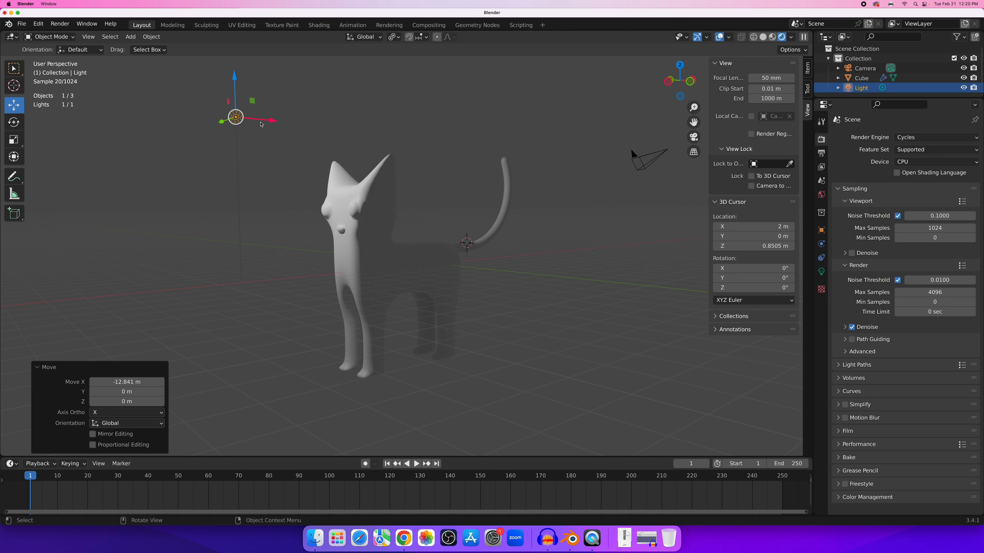
{"action": "middle_click_drag", "start_coordinate": [284, 170], "coordinate": [304, 151]}
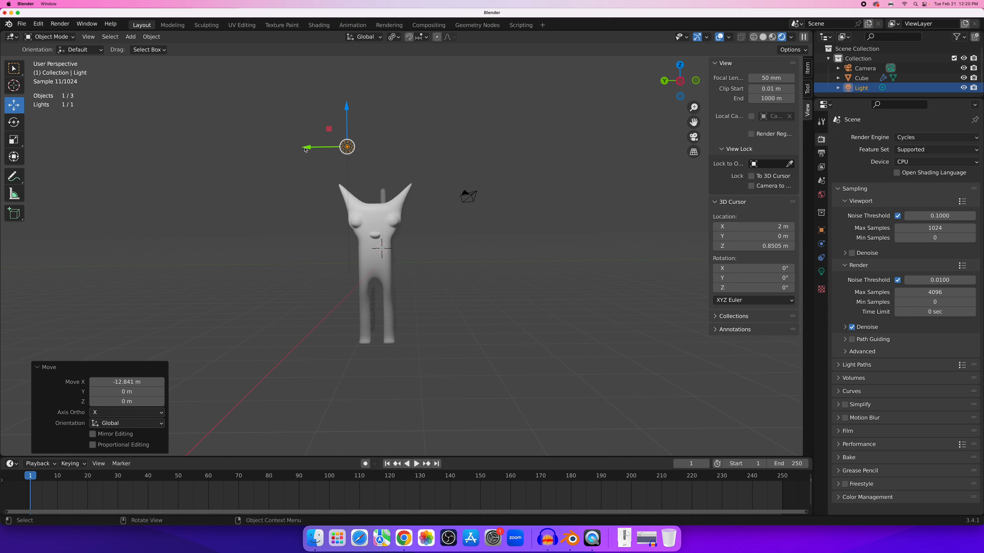
{"action": "left_click_drag", "start_coordinate": [306, 150], "coordinate": [408, 147]}
Shift the light about -0.66 m along X and 0.73 m along Z, and check the cat's lighting from the front.
{"action": "middle_click_drag", "start_coordinate": [409, 147], "coordinate": [515, 134]}
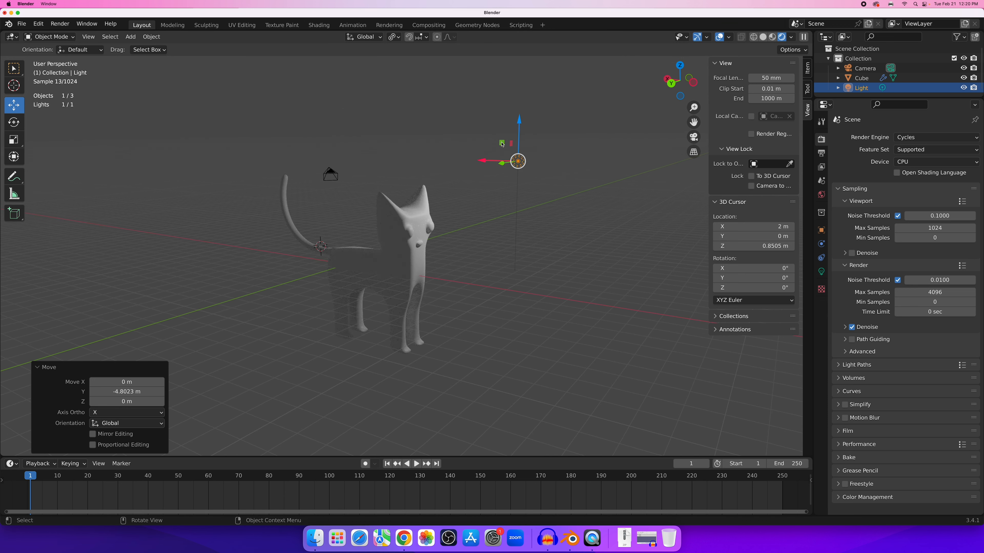
{"action": "left_click_drag", "start_coordinate": [502, 144], "coordinate": [510, 128]}
{"action": "middle_click_drag", "start_coordinate": [511, 128], "coordinate": [415, 130]}
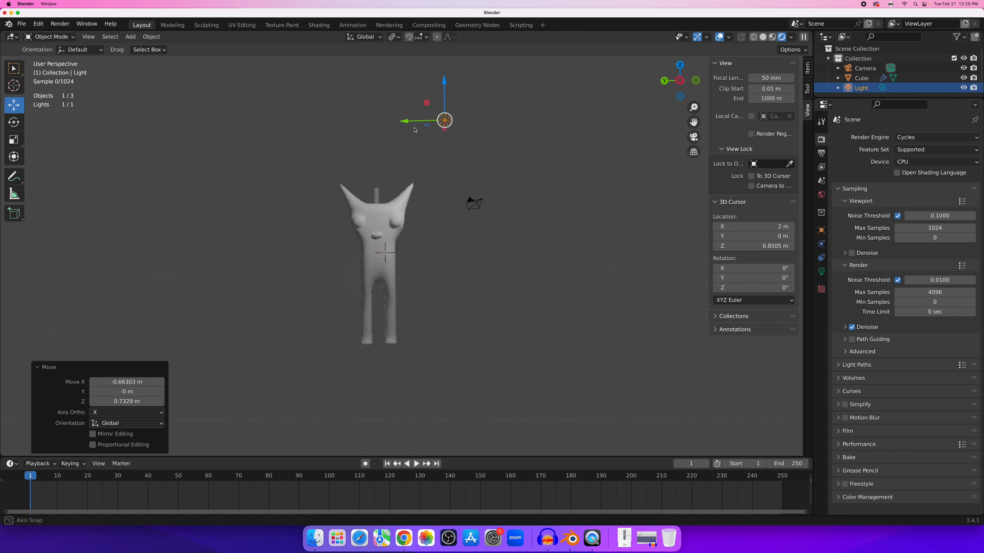
{"action": "scroll", "coordinate": [410, 155], "scroll_direction": "up", "scroll_amount": 4}
{"action": "mouse_move", "coordinate": [396, 218]}
{"action": "middle_mouse_down"}
{"action": "mouse_move", "coordinate": [368, 225]}
{"action": "mouse_move", "coordinate": [406, 201]}
{"action": "middle_mouse_up"}
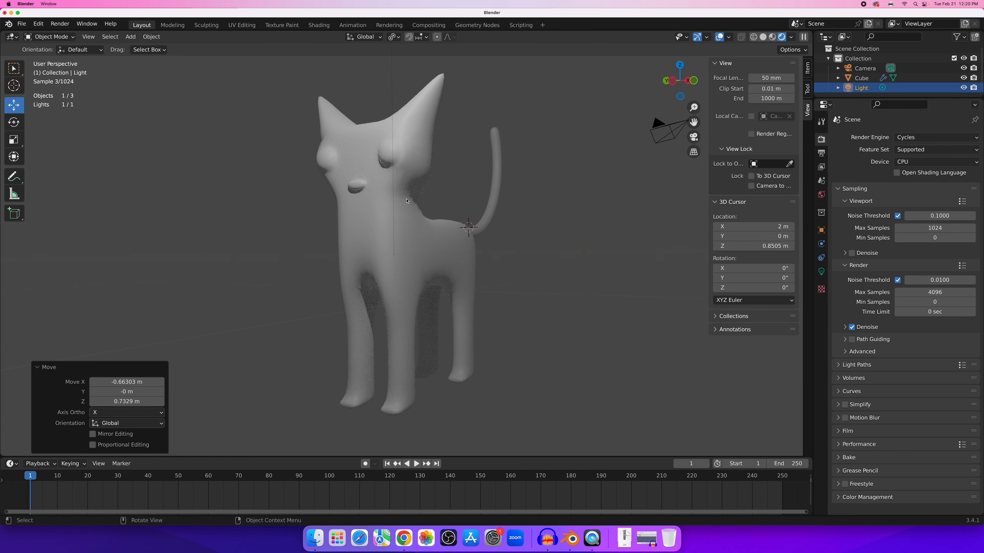
{"action": "scroll", "coordinate": [406, 201], "scroll_direction": "down", "scroll_amount": 3}
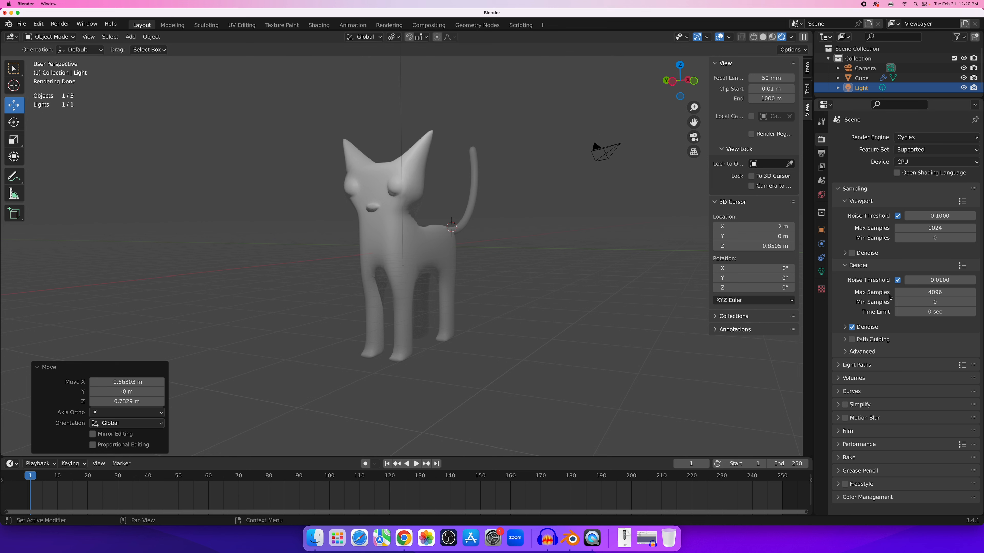
Set the render's maximum samples to 128.
{"action": "left_click", "coordinate": [931, 295]}
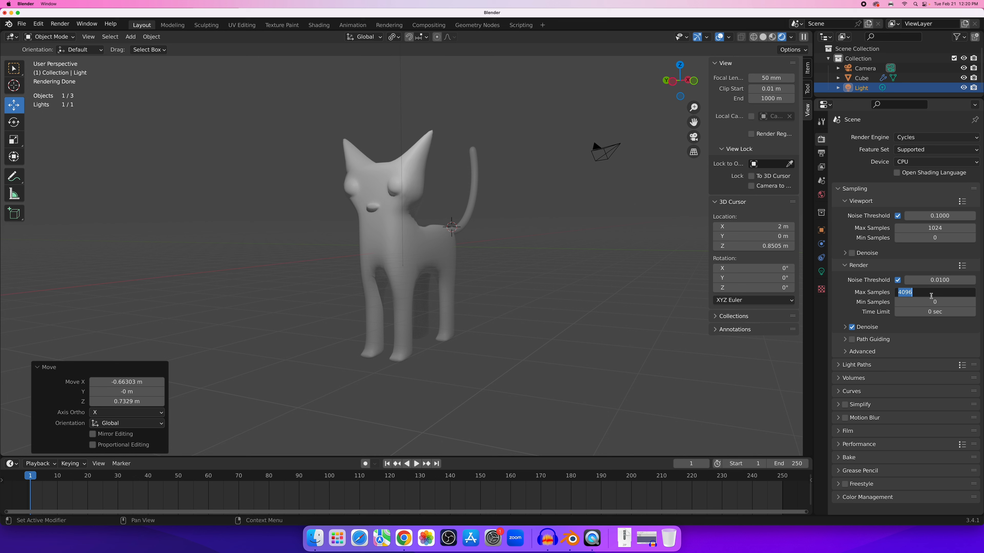
{"action": "type", "text": "128"}
{"action": "key", "text": "Return"}
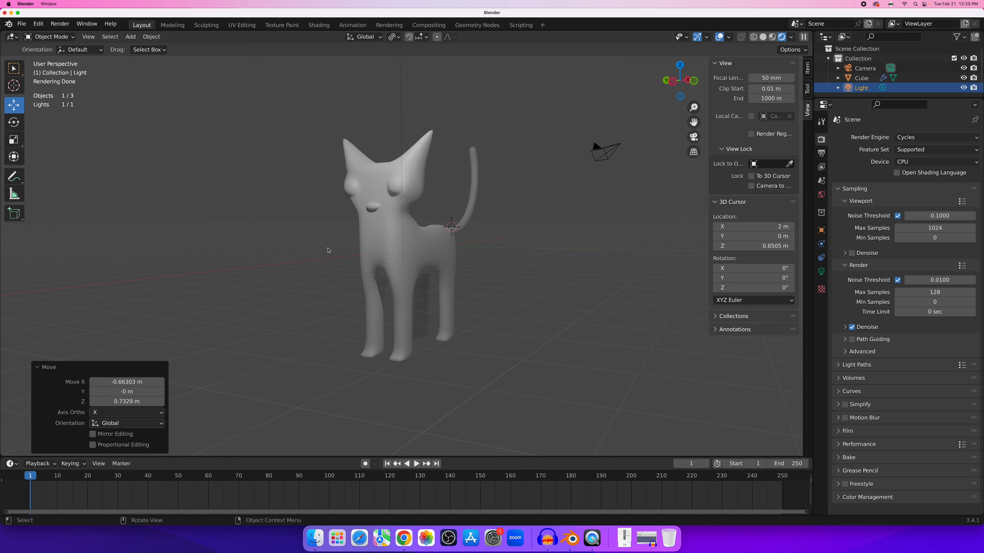
Render a still image, enlarge the render window to inspect the cat's framing, and close it.
{"action": "left_click", "coordinate": [57, 27]}
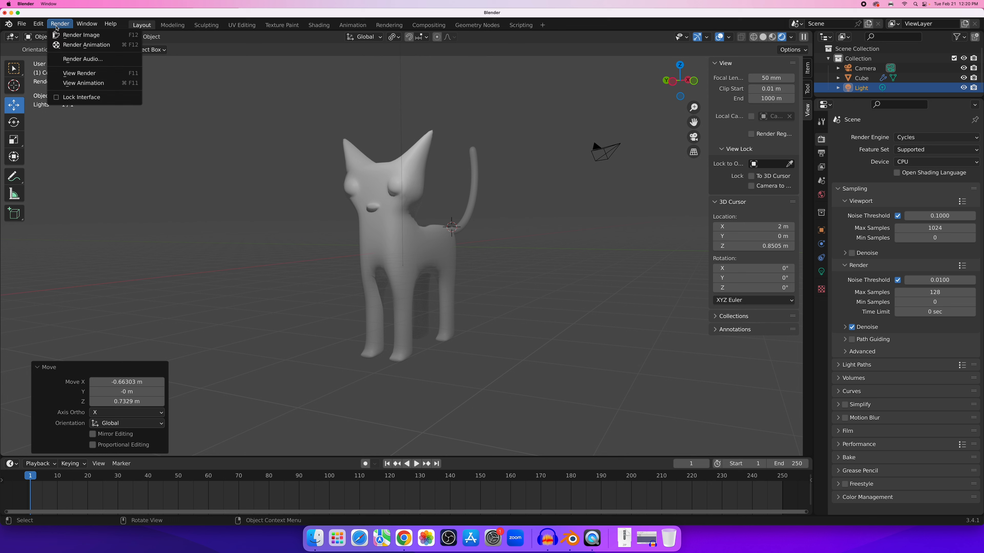
{"action": "left_click", "coordinate": [84, 38]}
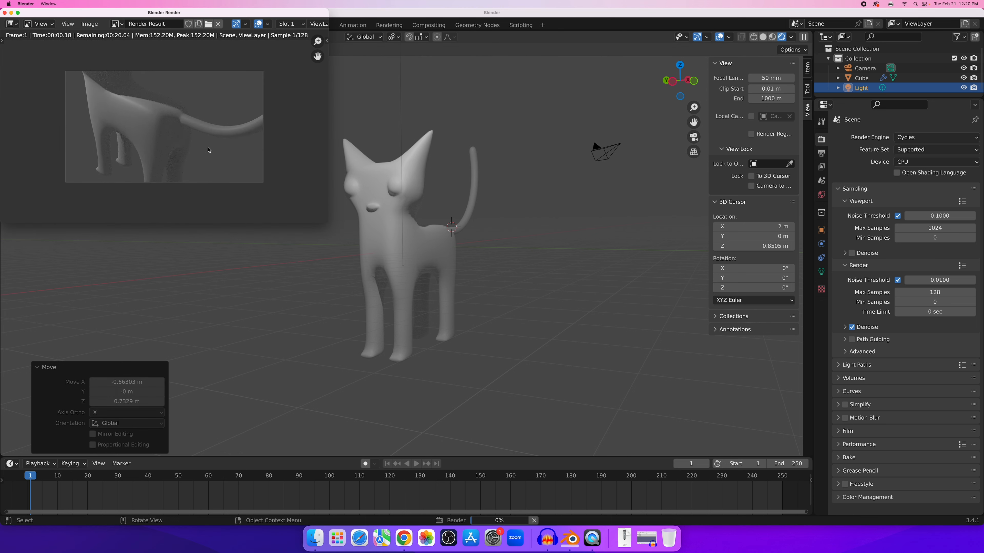
{"action": "left_click_drag", "start_coordinate": [234, 13], "coordinate": [452, 129]}
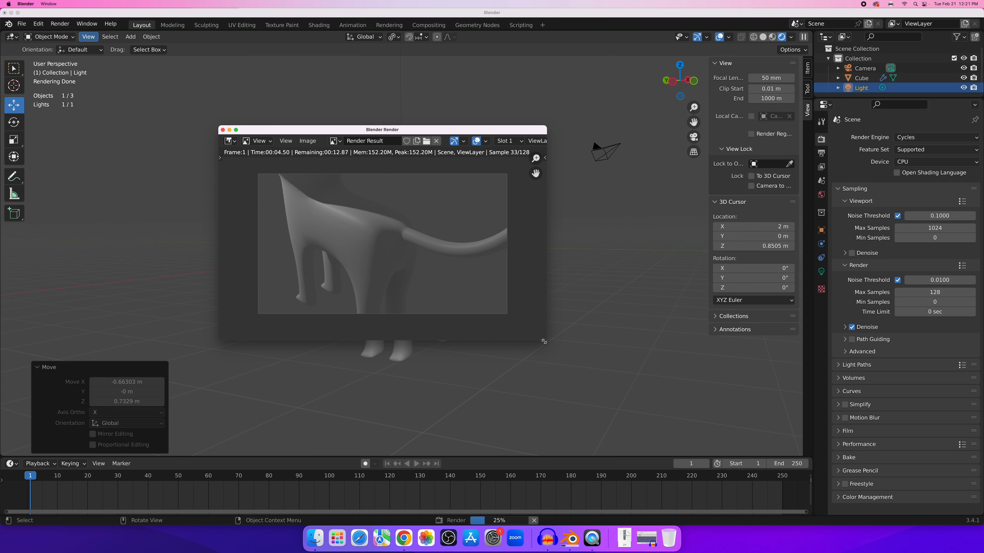
{"action": "left_click_drag", "start_coordinate": [544, 341], "coordinate": [682, 427]}
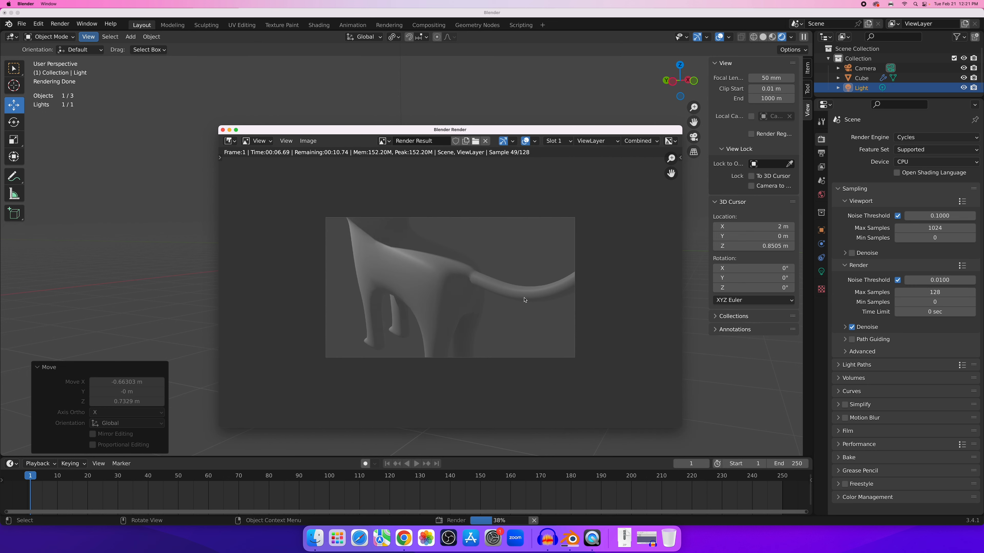
{"action": "scroll", "coordinate": [465, 279], "scroll_direction": "up", "scroll_amount": 3}
{"action": "scroll", "coordinate": [483, 308], "scroll_direction": "down", "scroll_amount": 2}
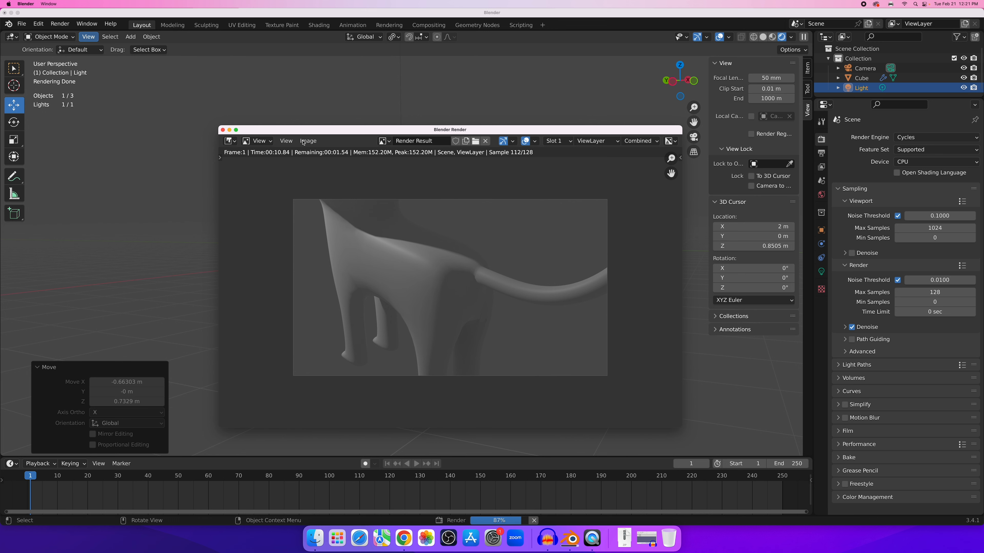
{"action": "left_click", "coordinate": [223, 131]}
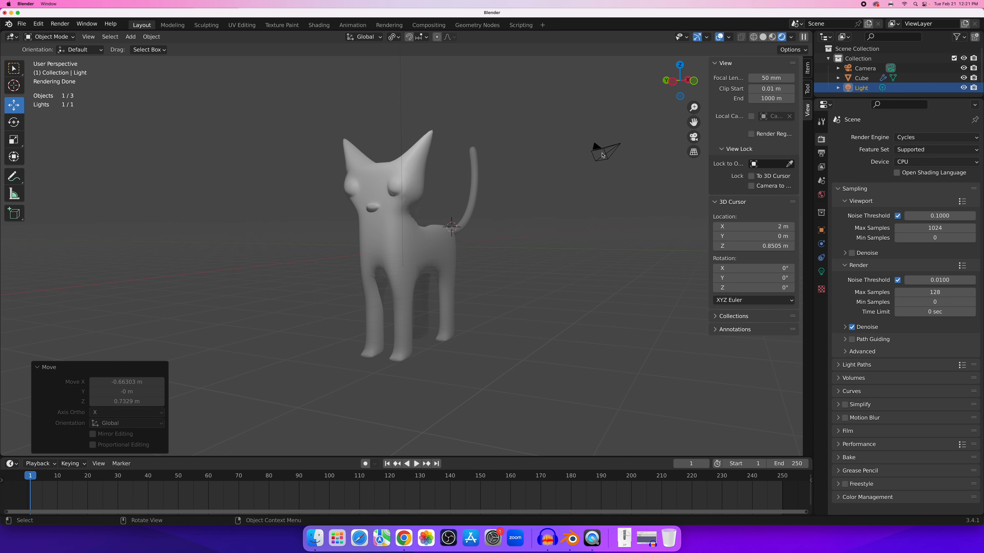
Select the camera and move it about -1.11 m along the X axis.
{"action": "middle_click_drag", "start_coordinate": [548, 184], "coordinate": [625, 150]}
{"action": "left_click", "coordinate": [581, 169]}
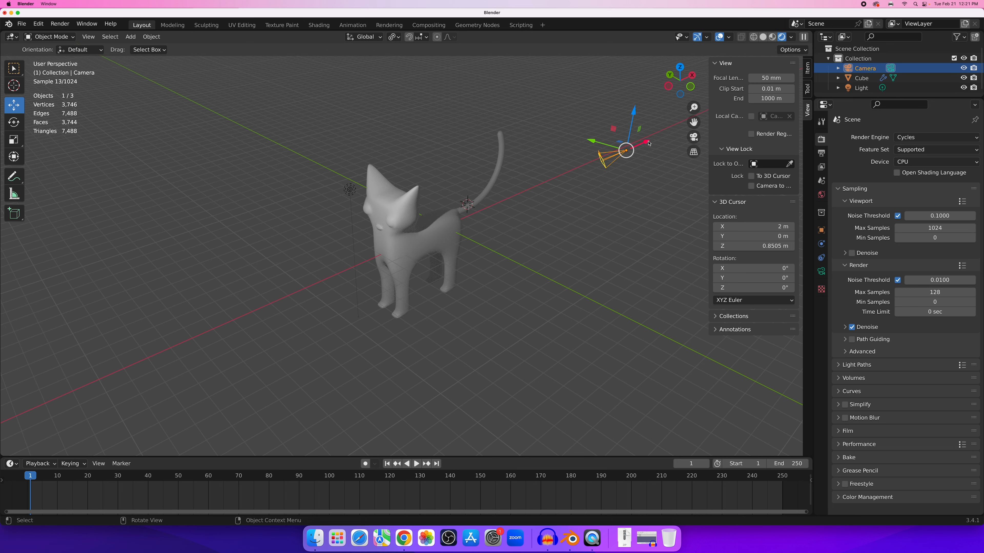
{"action": "key", "text": "g"}
{"action": "key", "text": "x"}
{"action": "left_click", "coordinate": [633, 151]}
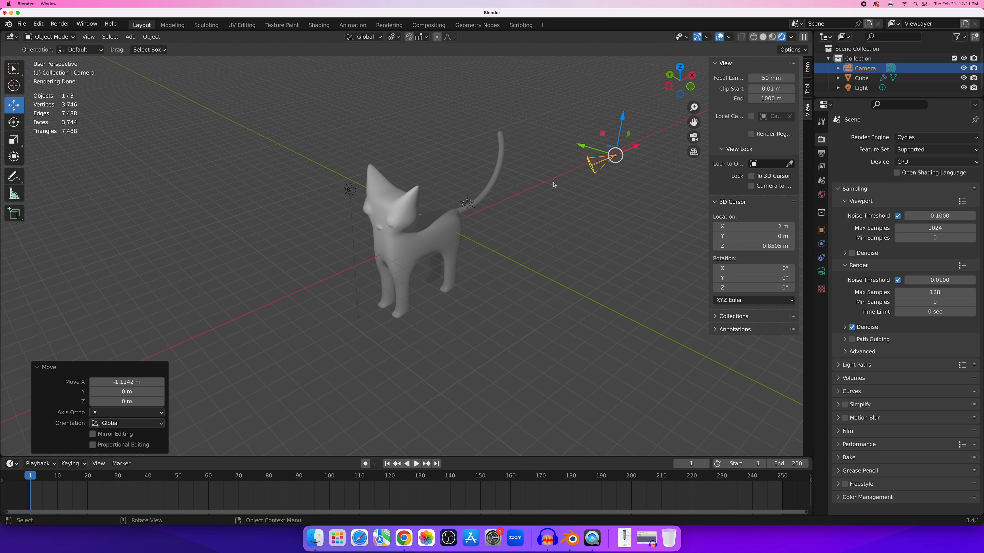
Show the View settings in the viewport sidebar and widen the sidebar.
{"action": "key", "text": "n"}
{"action": "key", "text": "n"}
{"action": "key", "text": "n"}
{"action": "key", "text": "n"}
{"action": "left_click", "coordinate": [808, 86]}
{"action": "left_click", "coordinate": [807, 73]}
{"action": "left_click", "coordinate": [807, 112]}
{"action": "left_click_drag", "start_coordinate": [709, 180], "coordinate": [681, 179]}
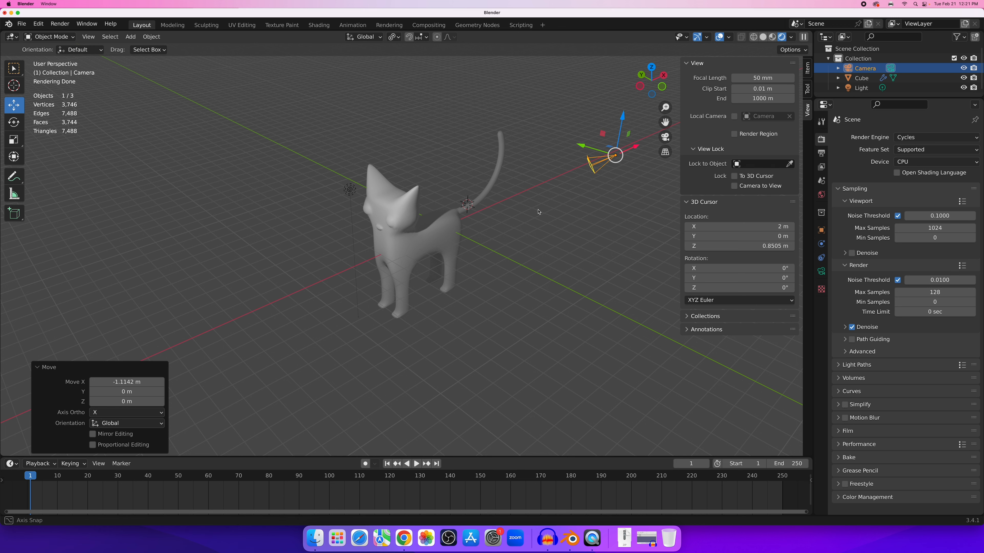
Check the cat's framing by switching between the camera view and the user perspective.
{"action": "middle_click_drag", "start_coordinate": [538, 212], "coordinate": [543, 205]}
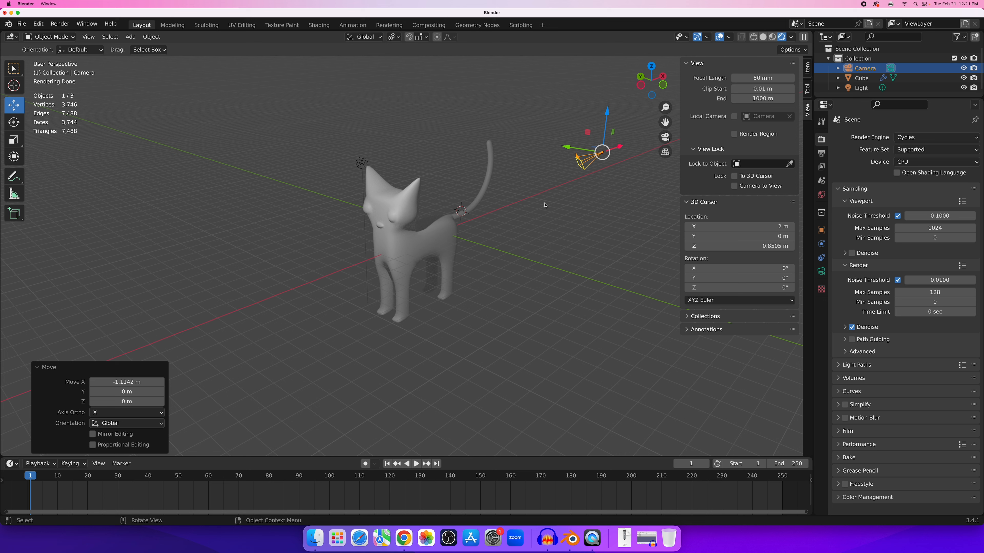
{"action": "key", "text": "KP_0"}
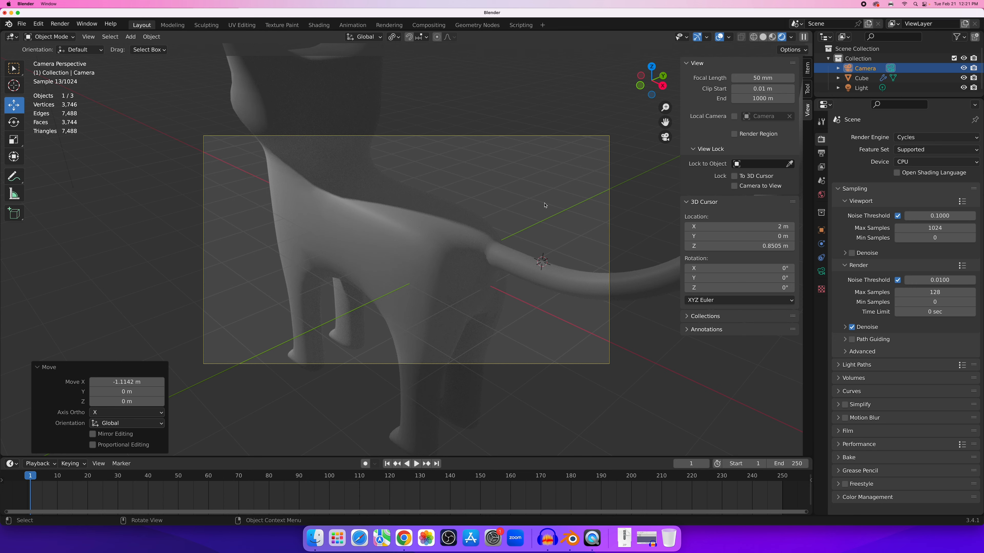
{"action": "key", "text": "KP_0"}
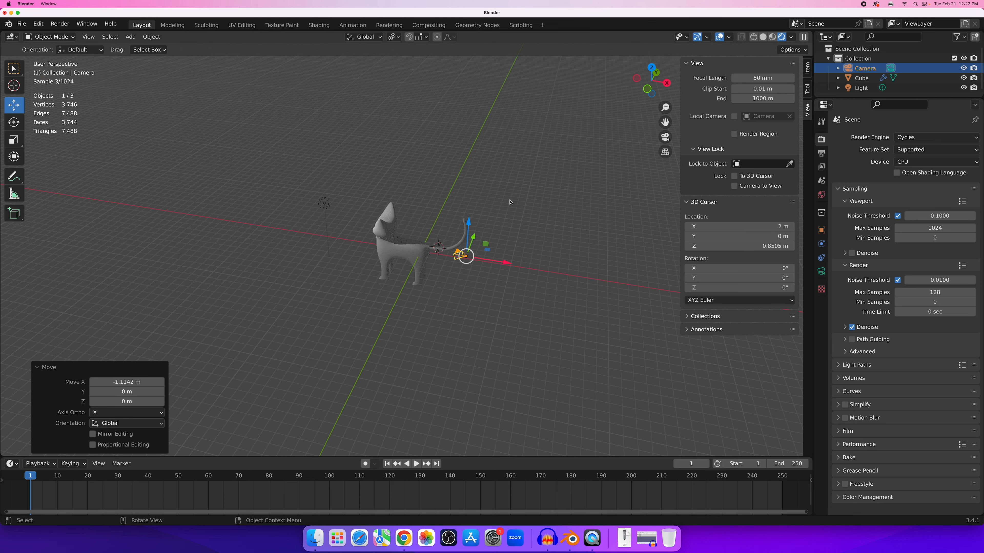
{"action": "scroll", "coordinate": [507, 207], "scroll_direction": "up", "scroll_amount": 3}
{"action": "mouse_move", "coordinate": [457, 229]}
{"action": "middle_mouse_down"}
{"action": "mouse_move", "coordinate": [485, 231]}
{"action": "mouse_move", "coordinate": [459, 245]}
{"action": "middle_mouse_up"}
{"action": "scroll", "coordinate": [457, 235], "scroll_direction": "up", "scroll_amount": 3}
{"action": "scroll", "coordinate": [459, 245], "scroll_direction": "down", "scroll_amount": 4}
{"action": "scroll", "coordinate": [459, 245], "scroll_direction": "up", "scroll_amount": 4}
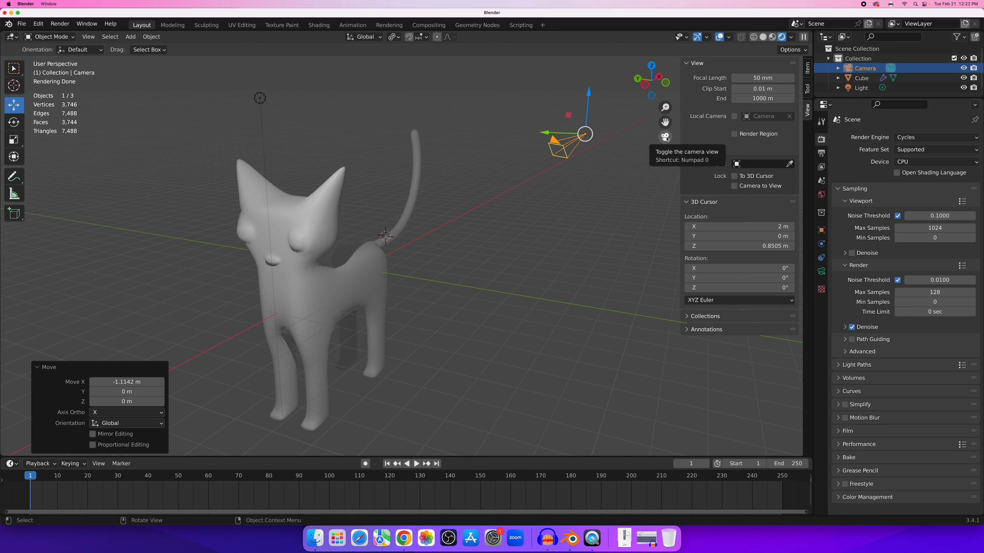
{"action": "left_click", "coordinate": [666, 137]}
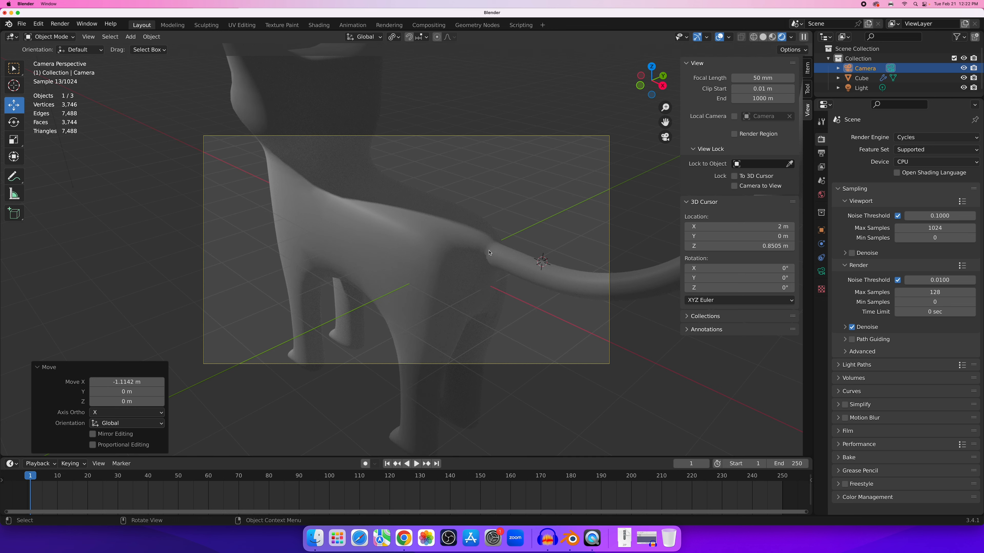
{"action": "scroll", "coordinate": [388, 225], "scroll_direction": "left", "scroll_amount": 10}
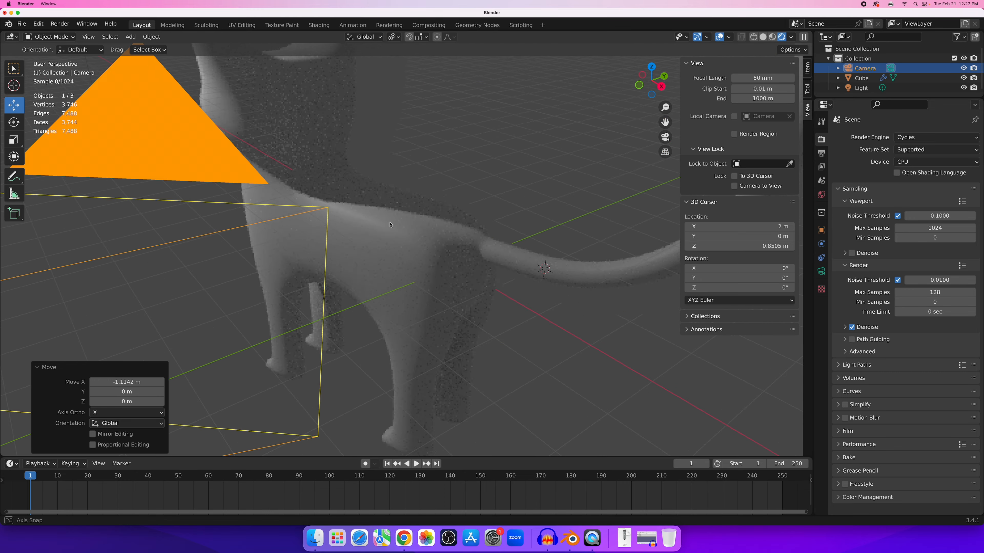
Lock the camera to the view and reframe the camera view so the whole cat is seen from the front at an angle.
{"action": "scroll", "coordinate": [388, 223], "scroll_direction": "down", "scroll_amount": 5}
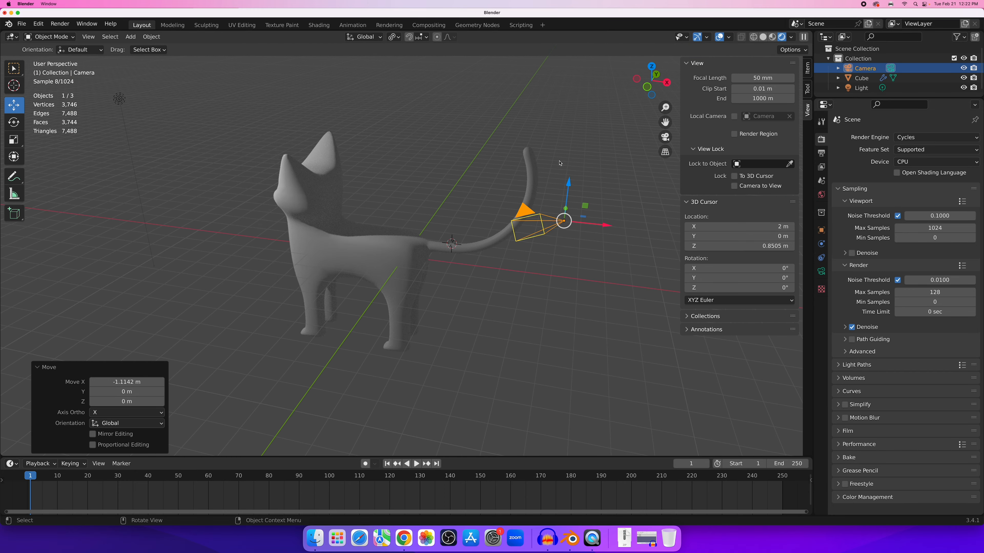
{"action": "left_click", "coordinate": [661, 141]}
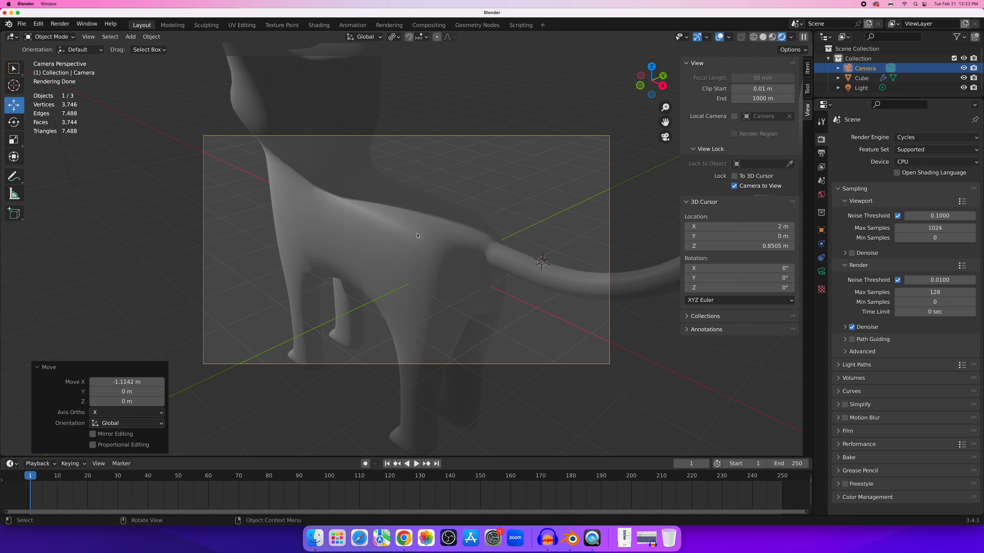
{"action": "scroll", "coordinate": [437, 250], "scroll_direction": "down", "scroll_amount": 6}
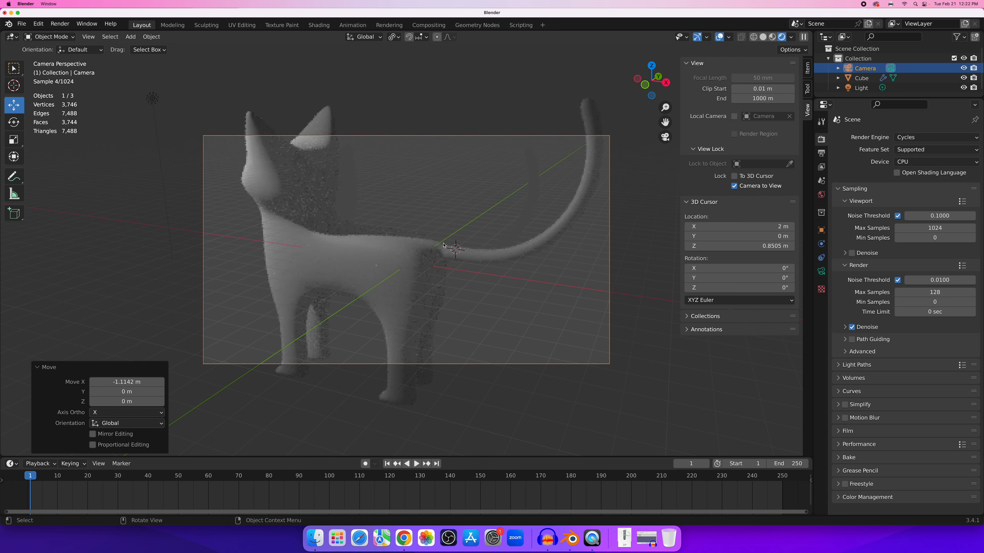
{"action": "scroll", "coordinate": [444, 245], "scroll_direction": "down", "scroll_amount": 2}
{"action": "middle_click_drag", "start_coordinate": [442, 246], "coordinate": [478, 248]}
{"action": "scroll", "coordinate": [430, 251], "scroll_direction": "down", "scroll_amount": 4}
{"action": "middle_click_drag", "start_coordinate": [381, 254], "coordinate": [420, 242]}
{"action": "scroll", "coordinate": [420, 254], "scroll_direction": "up", "scroll_amount": 2}
{"action": "scroll", "coordinate": [451, 240], "scroll_direction": "up", "scroll_amount": 2}
{"action": "scroll", "coordinate": [430, 237], "scroll_direction": "down", "scroll_amount": 1}
{"action": "scroll", "coordinate": [426, 240], "scroll_direction": "up", "scroll_amount": 1}
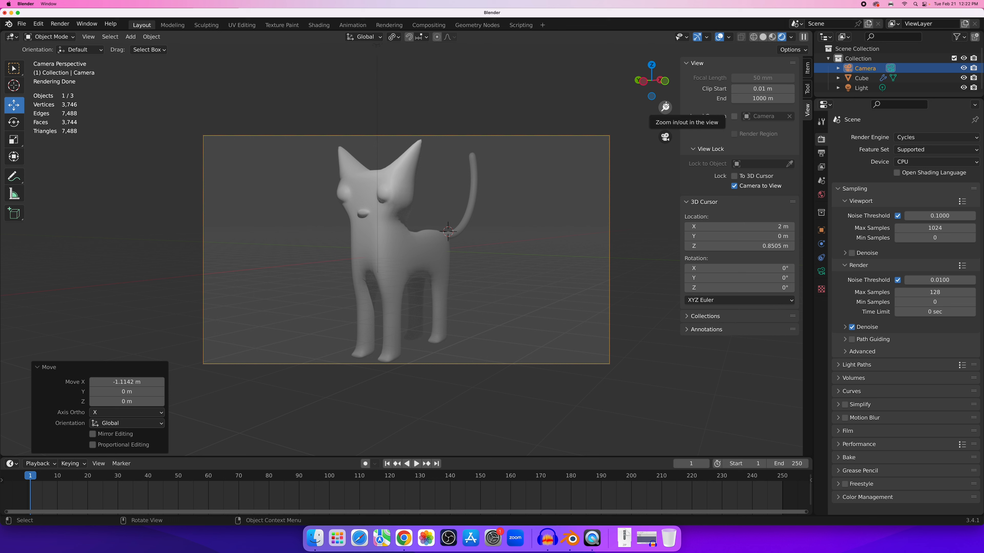
{"action": "left_click_drag", "start_coordinate": [665, 107], "coordinate": [665, 112]}
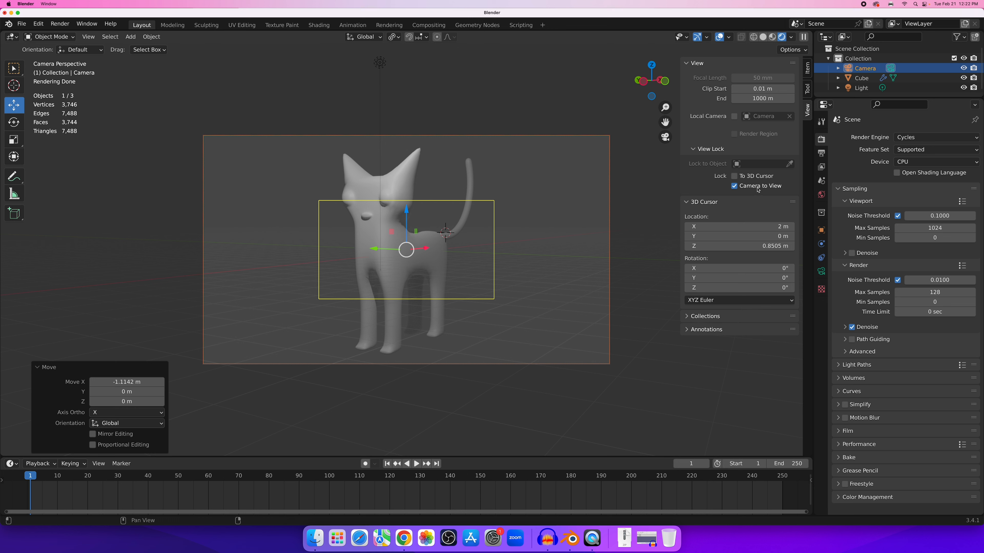
Unlock the camera from the view and return to the user perspective, showing both the cat and the camera.
{"action": "left_click", "coordinate": [735, 186]}
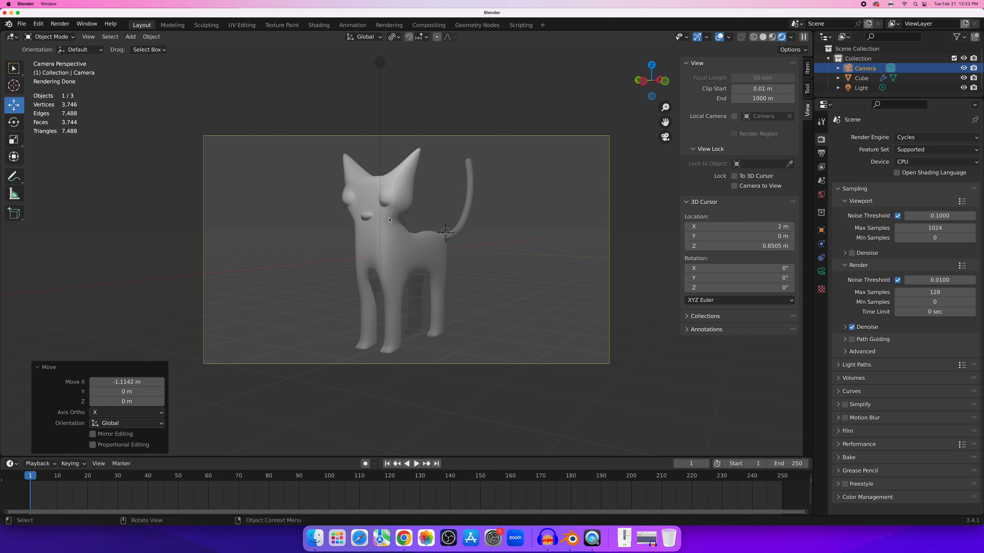
{"action": "mouse_move", "coordinate": [389, 220]}
{"action": "middle_mouse_down"}
{"action": "mouse_move", "coordinate": [432, 225]}
{"action": "mouse_move", "coordinate": [373, 228]}
{"action": "mouse_move", "coordinate": [383, 225]}
{"action": "middle_mouse_up"}
{"action": "scroll", "coordinate": [384, 224], "scroll_direction": "up", "scroll_amount": 3}
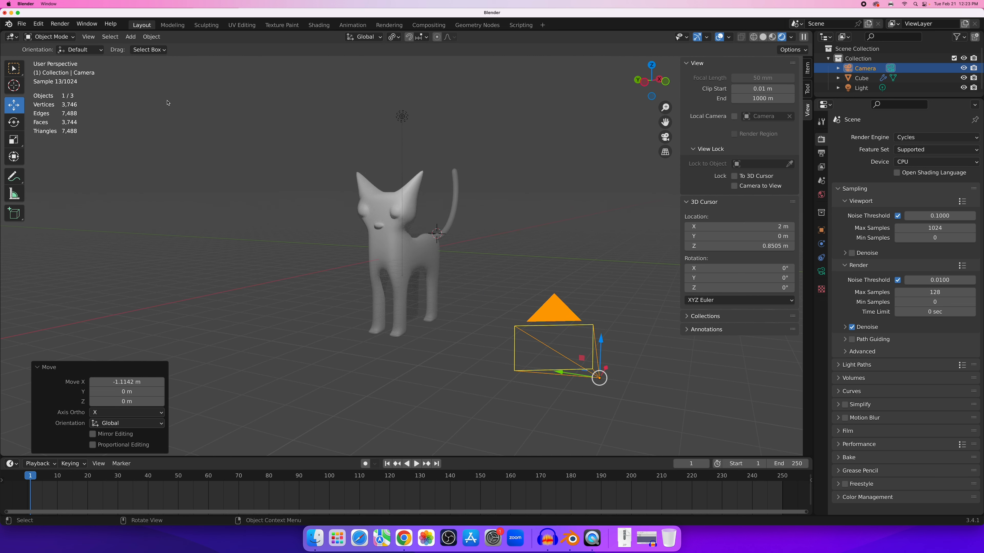
Render a still image, inspect the whole cat in the render window, and close it.
{"action": "left_click", "coordinate": [60, 24]}
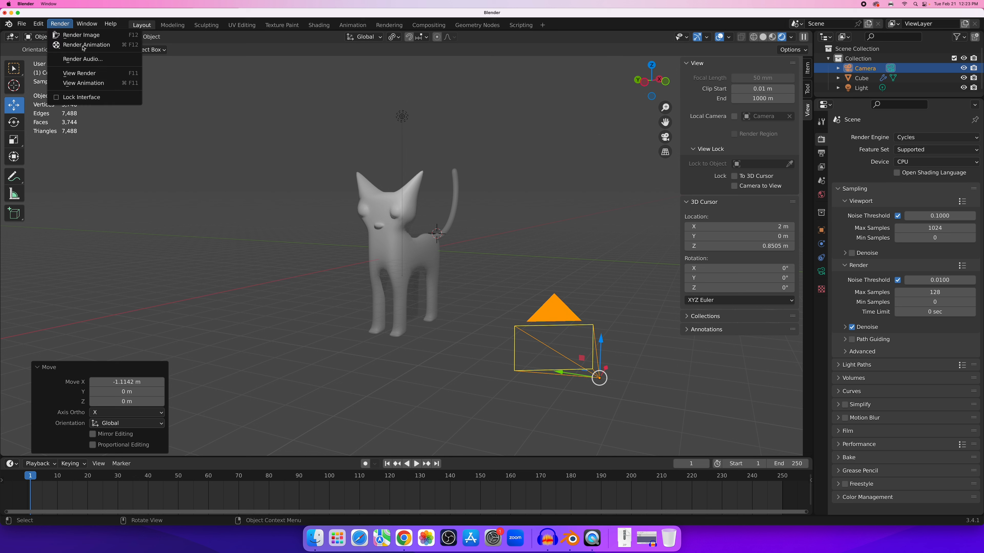
{"action": "left_click", "coordinate": [81, 35]}
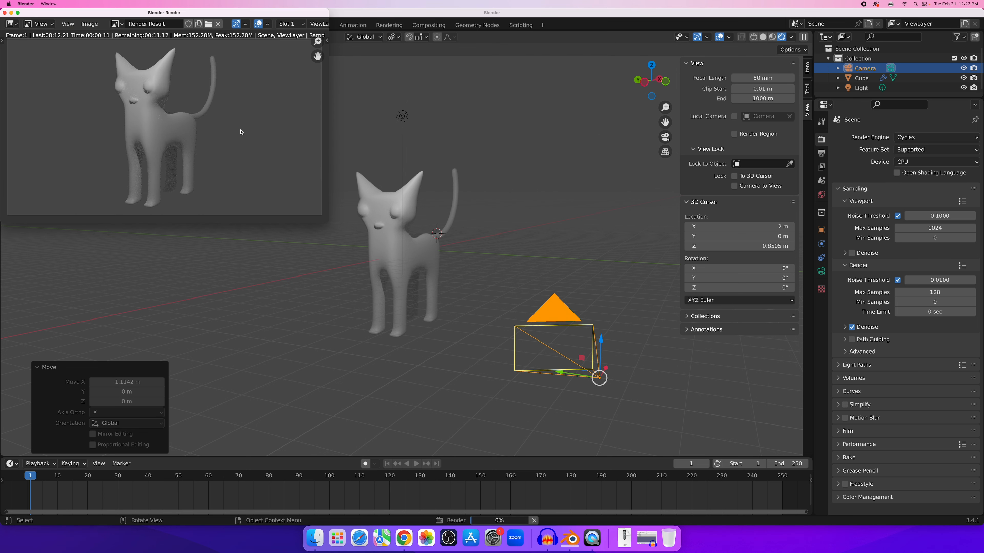
{"action": "scroll", "coordinate": [213, 98], "scroll_direction": "down", "scroll_amount": 1}
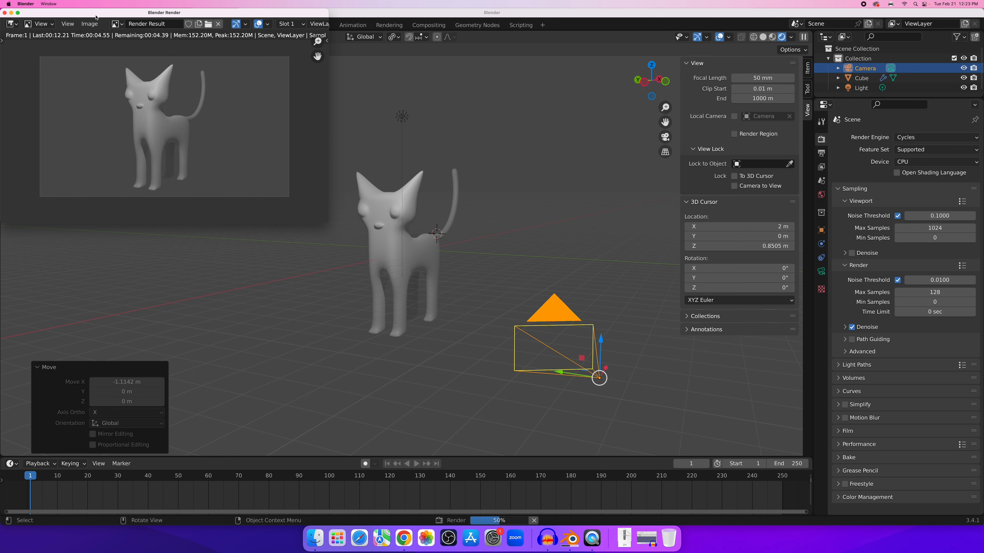
{"action": "left_click_drag", "start_coordinate": [2, 12], "coordinate": [129, 85]}
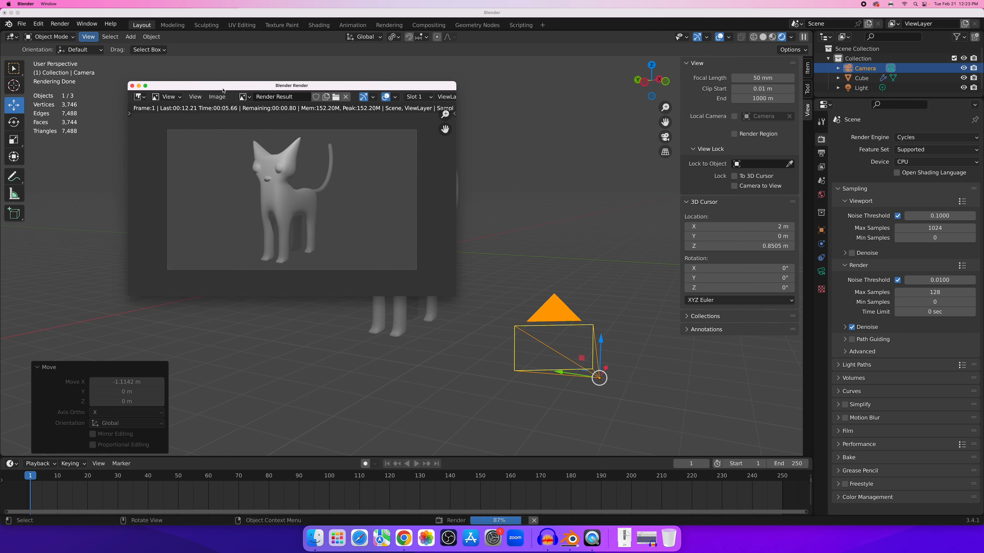
{"action": "left_click", "coordinate": [132, 86]}
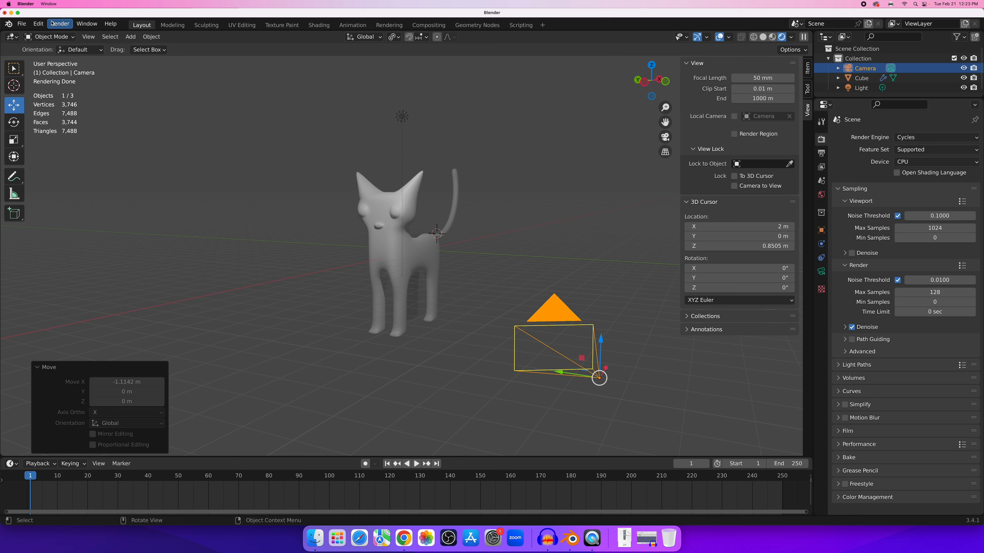
Reopen the last render result to review the cat's framing, and close the render window.
{"action": "left_click", "coordinate": [60, 23]}
{"action": "left_click", "coordinate": [86, 72]}
{"action": "left_click_drag", "start_coordinate": [151, 12], "coordinate": [282, 99]}
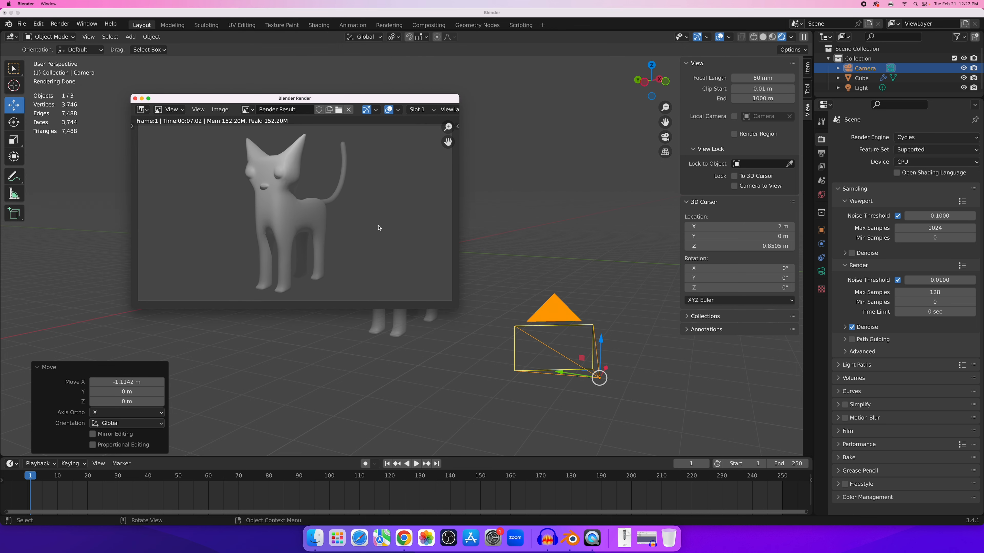
{"action": "left_click", "coordinate": [136, 98]}
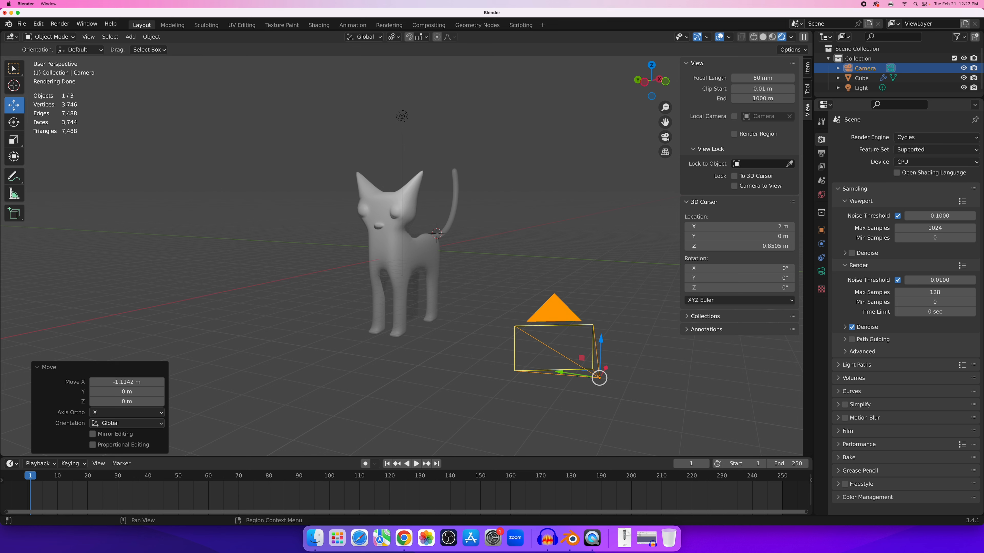
Make the film background transparent in the Cycles render settings.
{"action": "left_click", "coordinate": [843, 431]}
{"action": "scroll", "coordinate": [842, 432], "scroll_direction": "down", "scroll_amount": 3}
{"action": "scroll", "coordinate": [842, 431], "scroll_direction": "down", "scroll_amount": 4}
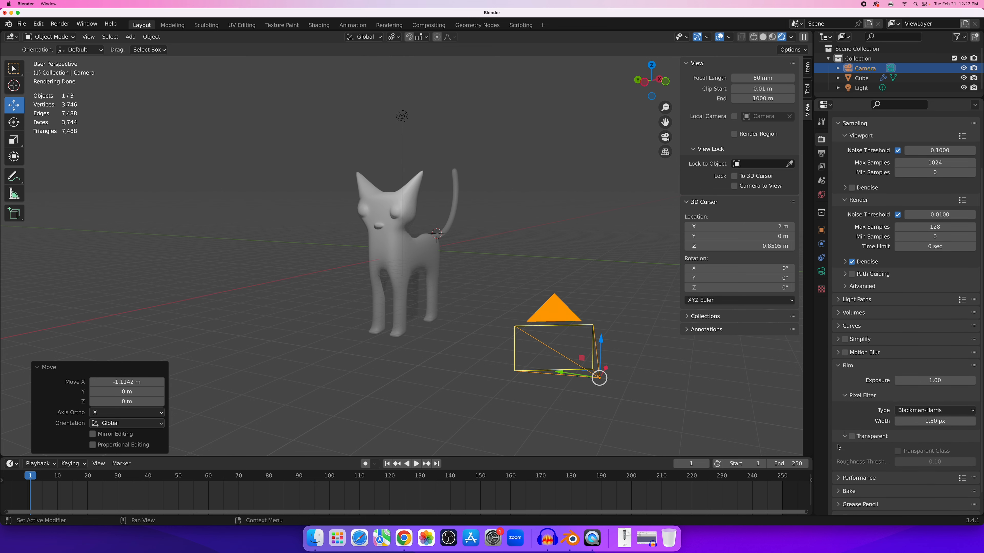
{"action": "left_click", "coordinate": [854, 416]}
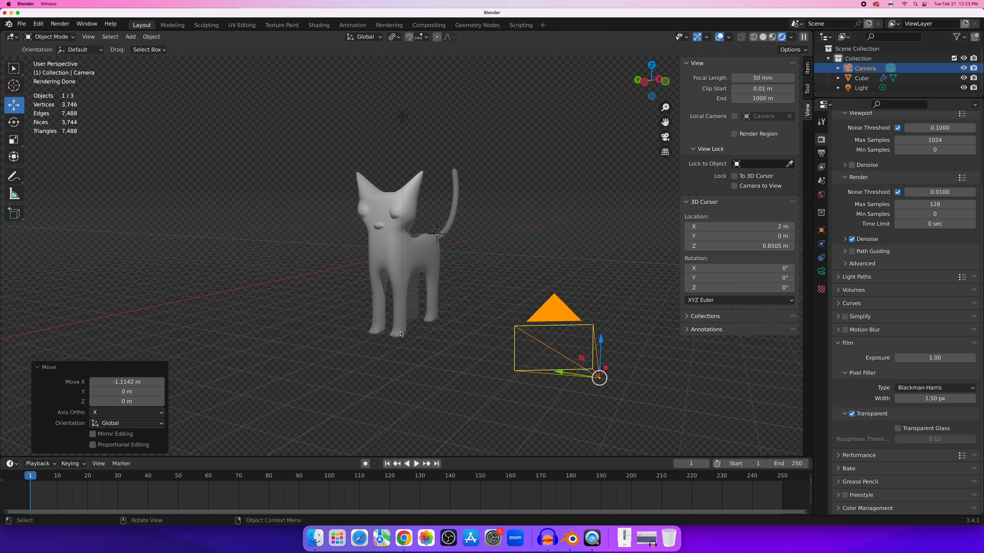
Select the cat and give its existing material a pink base color.
{"action": "left_click", "coordinate": [393, 262]}
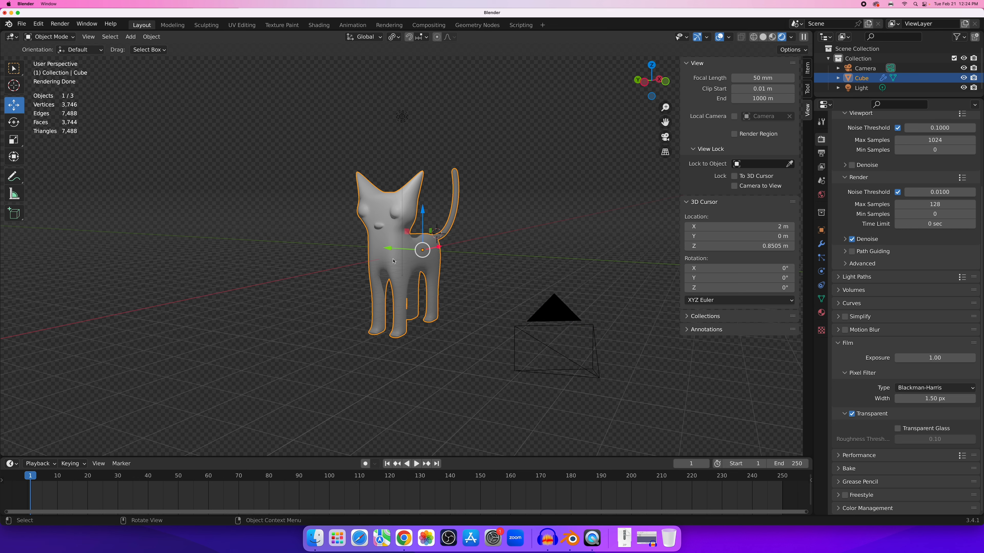
{"action": "scroll", "coordinate": [393, 262], "scroll_direction": "up", "scroll_amount": 2}
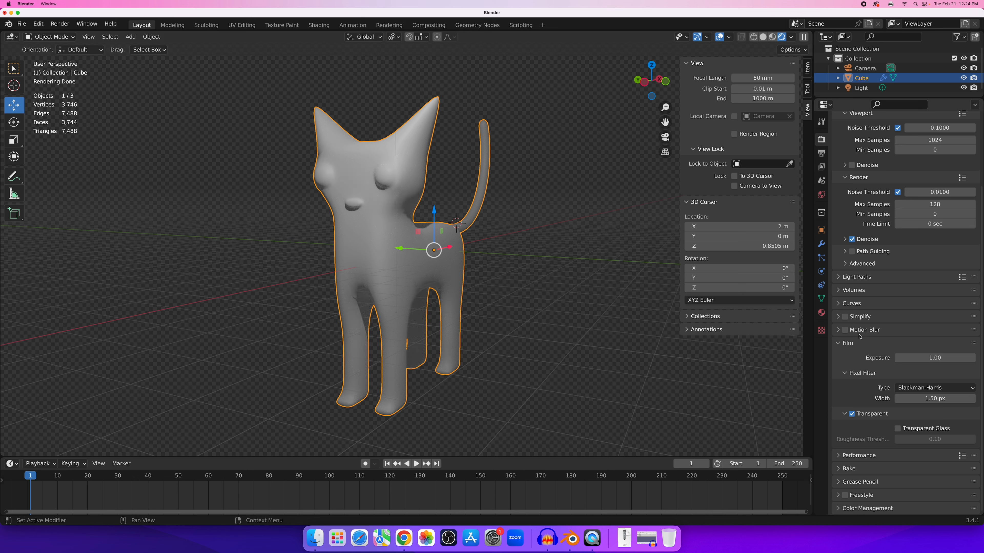
{"action": "left_click", "coordinate": [821, 315]}
{"action": "scroll", "coordinate": [845, 289], "scroll_direction": "up", "scroll_amount": 5}
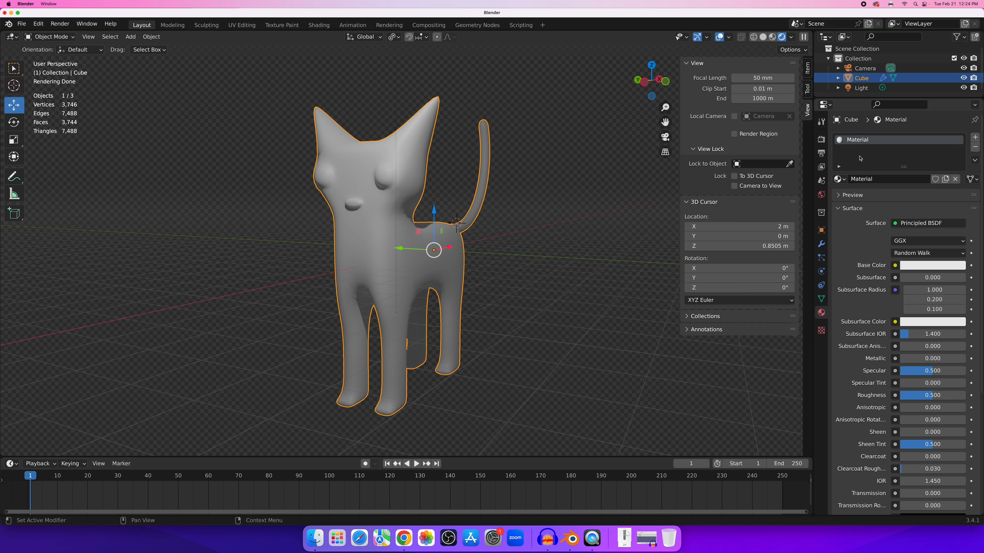
{"action": "left_click", "coordinate": [932, 265]}
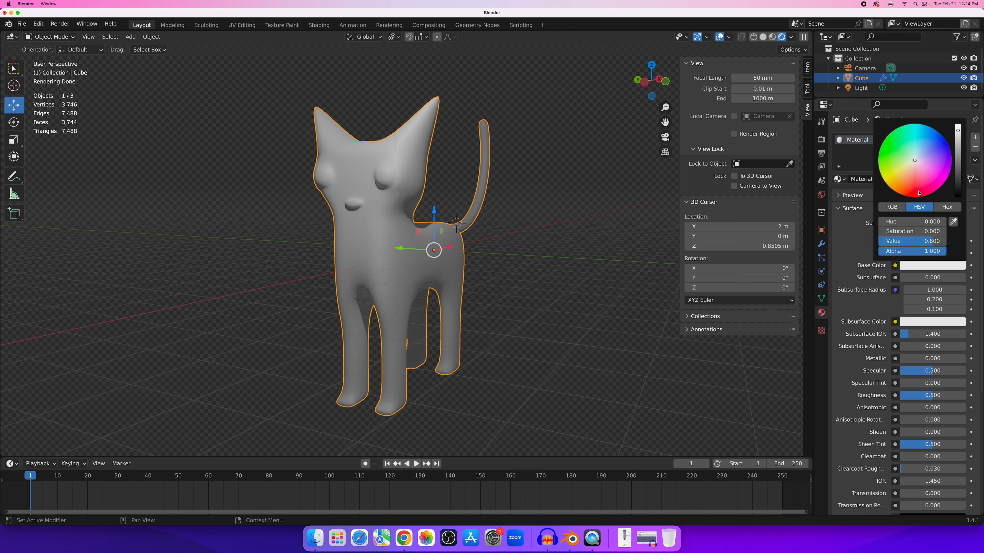
{"action": "left_click", "coordinate": [924, 181]}
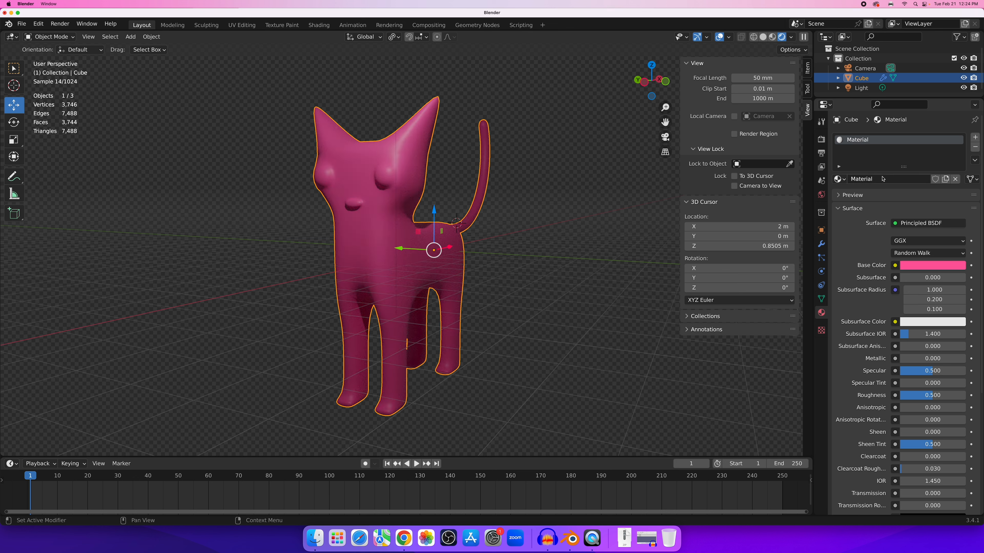
Rename the cat's material "fur" and change its base color to orange.
{"action": "left_click", "coordinate": [883, 177]}
{"action": "type", "text": "fur"}
{"action": "key", "text": "Return"}
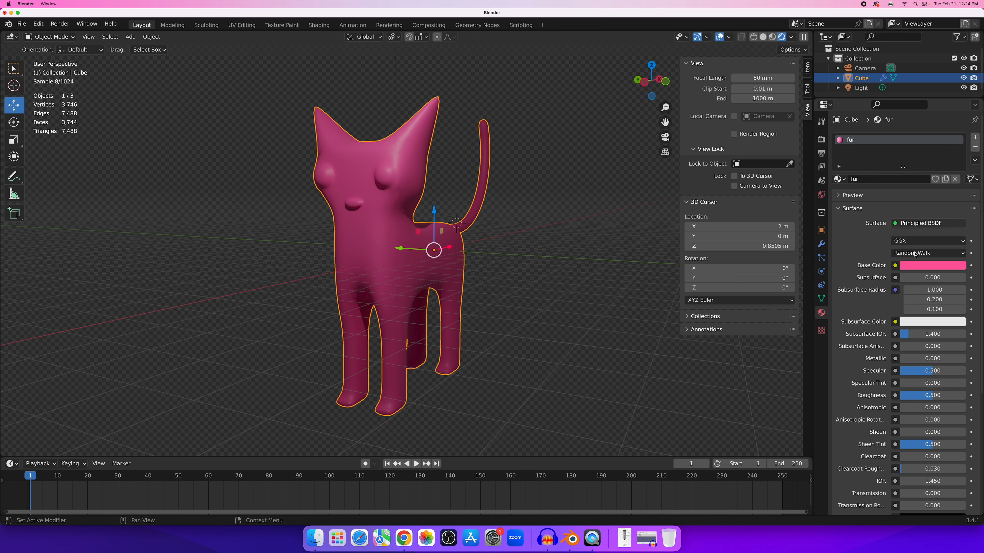
{"action": "left_click", "coordinate": [932, 265]}
{"action": "left_click", "coordinate": [903, 191]}
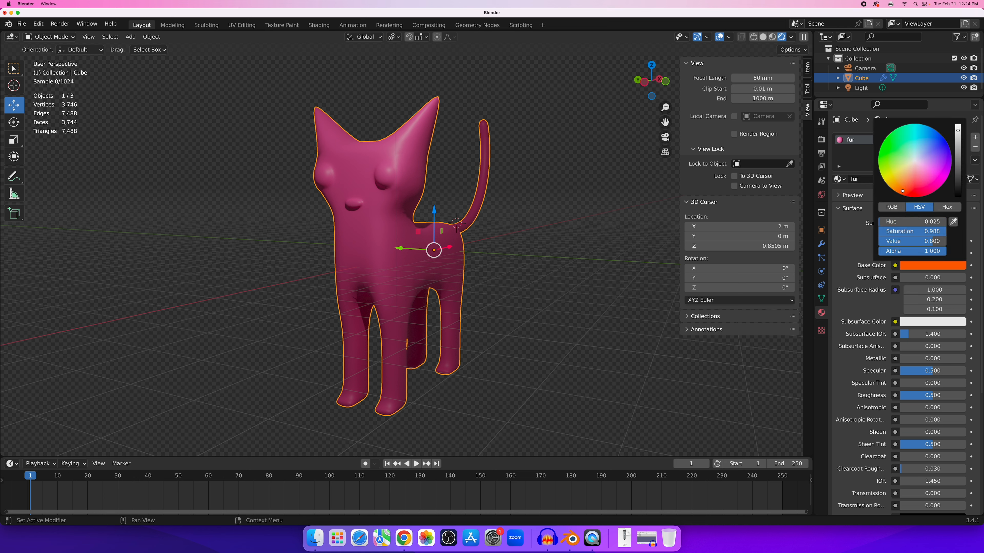
{"action": "left_click", "coordinate": [904, 183]}
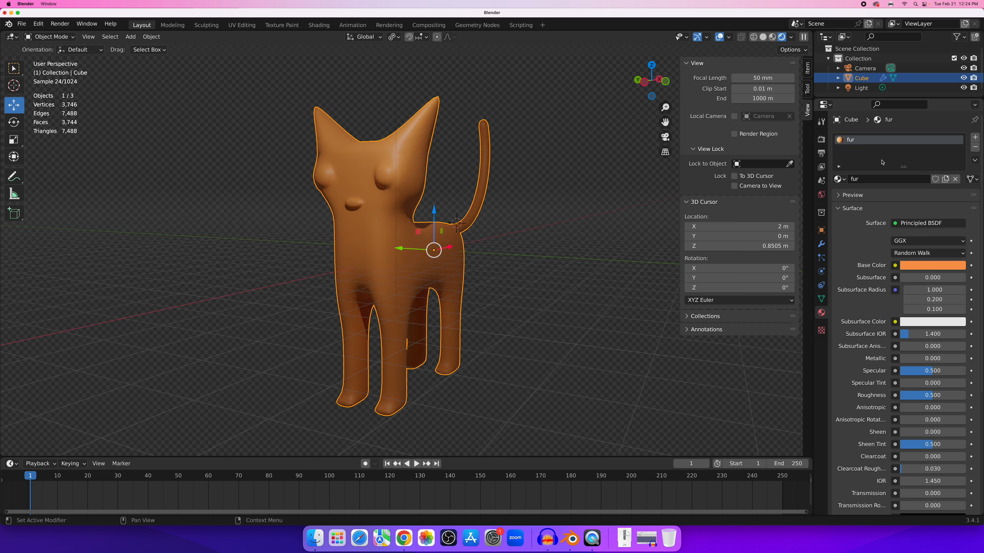
Add a second material slot to the cat with a new material named "white".
{"action": "left_click", "coordinate": [975, 138]}
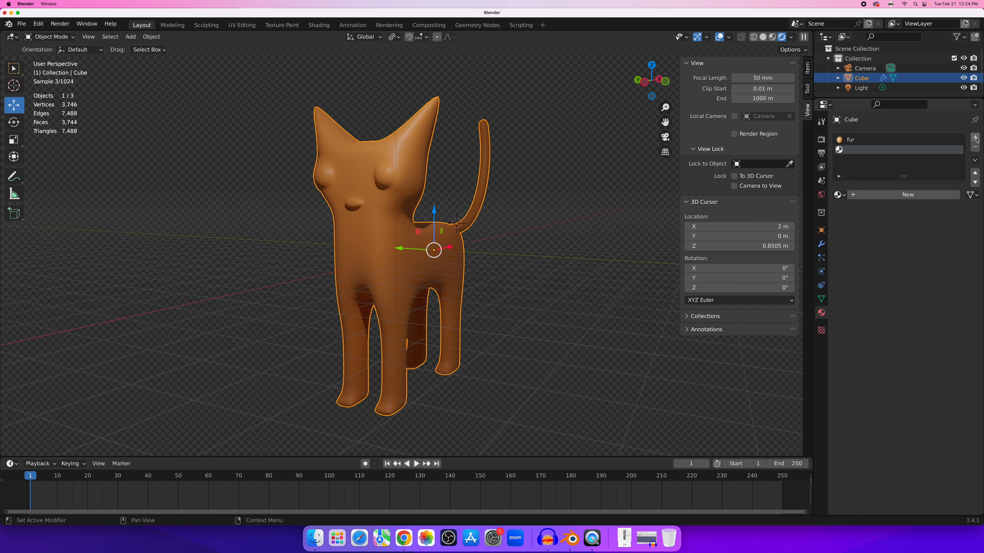
{"action": "left_click", "coordinate": [908, 194]}
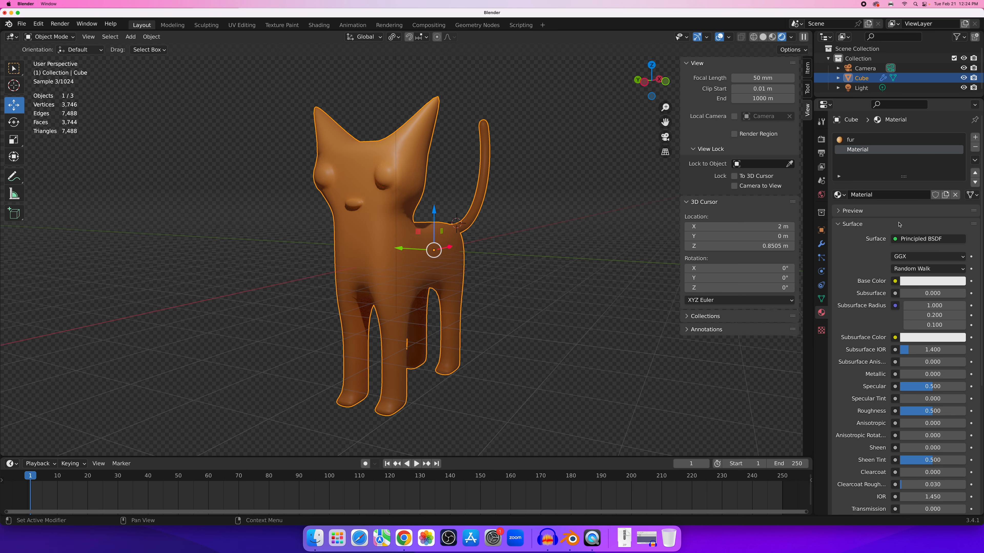
{"action": "left_click", "coordinate": [883, 194]}
{"action": "type", "text": "white"}
{"action": "key", "text": "Return"}
Add a third material named "pupil" to the cat and set its base color to black.
{"action": "left_click", "coordinate": [975, 137]}
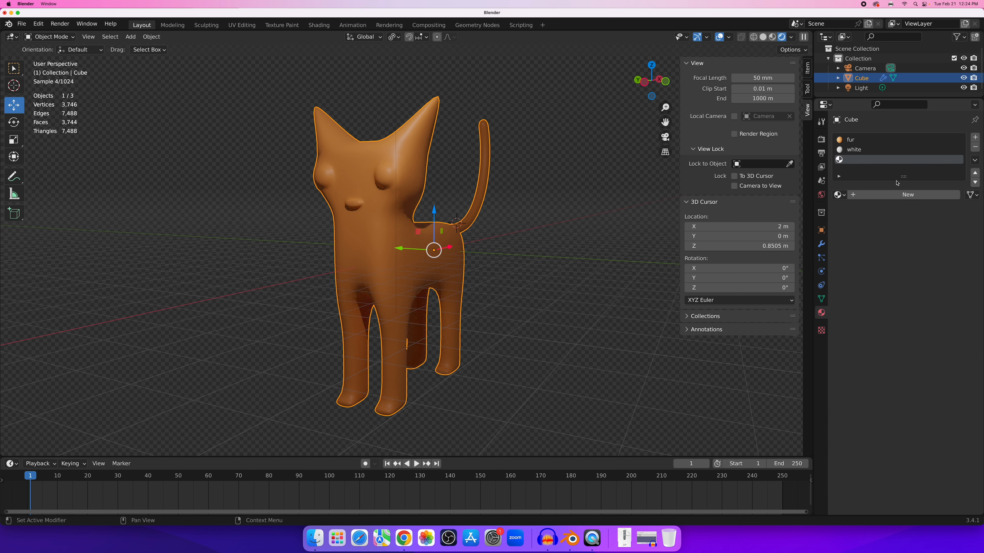
{"action": "left_click", "coordinate": [893, 195]}
{"action": "left_click", "coordinate": [884, 193]}
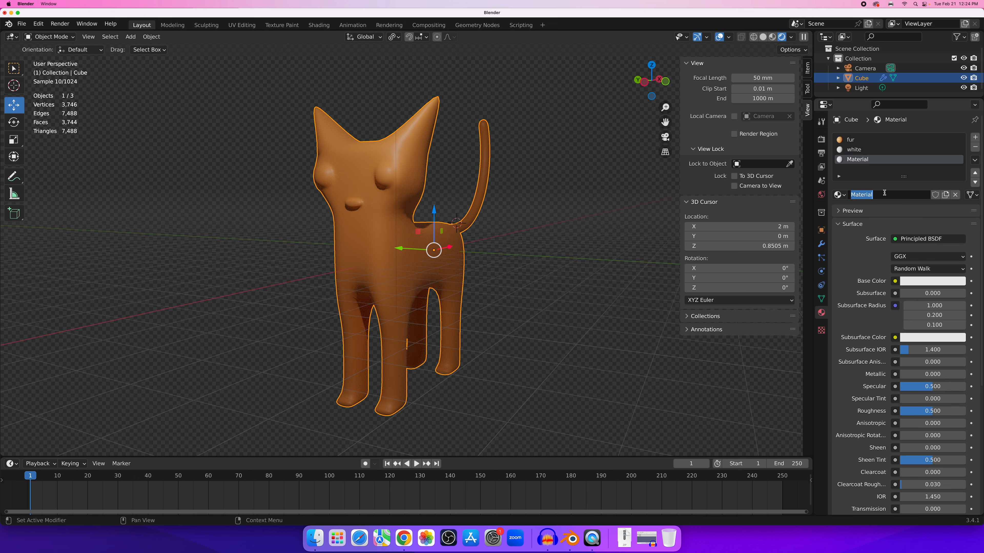
{"action": "type", "text": "pupil"}
{"action": "key", "text": "Return"}
{"action": "left_click", "coordinate": [915, 282]}
{"action": "left_click_drag", "start_coordinate": [957, 194], "coordinate": [957, 212]}
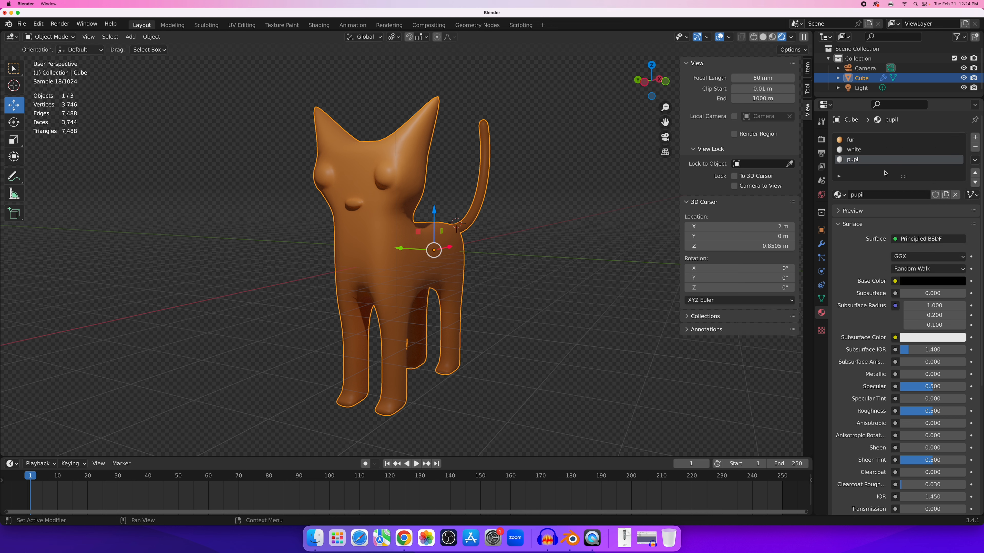
Add a fourth material named "nose" to the cat and set its base color to pink.
{"action": "left_click", "coordinate": [975, 139]}
{"action": "left_click", "coordinate": [885, 196]}
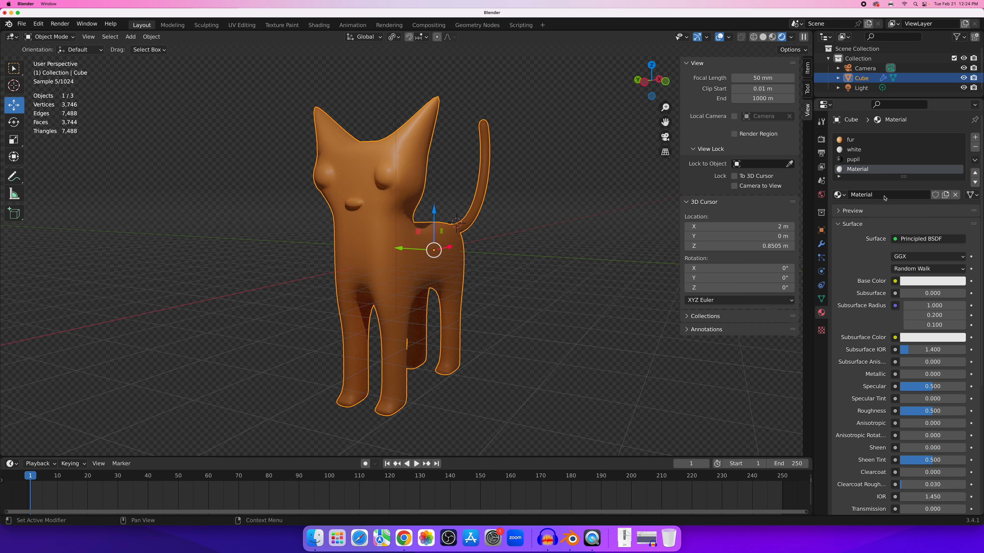
{"action": "left_click", "coordinate": [876, 194]}
{"action": "type", "text": "nose"}
{"action": "key", "text": "Return"}
{"action": "left_click", "coordinate": [918, 280]}
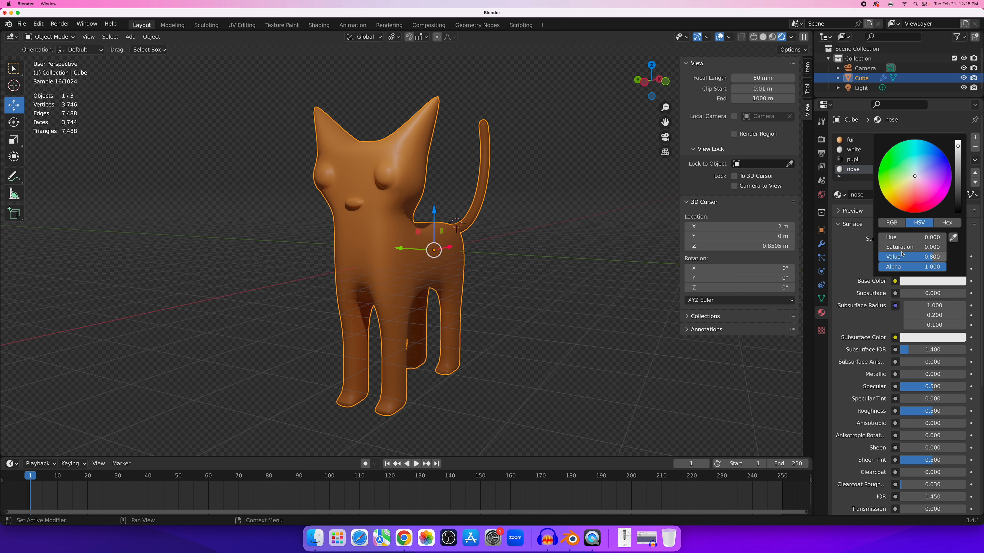
{"action": "left_click", "coordinate": [929, 196]}
{"action": "left_click_drag", "start_coordinate": [927, 193], "coordinate": [927, 191]}
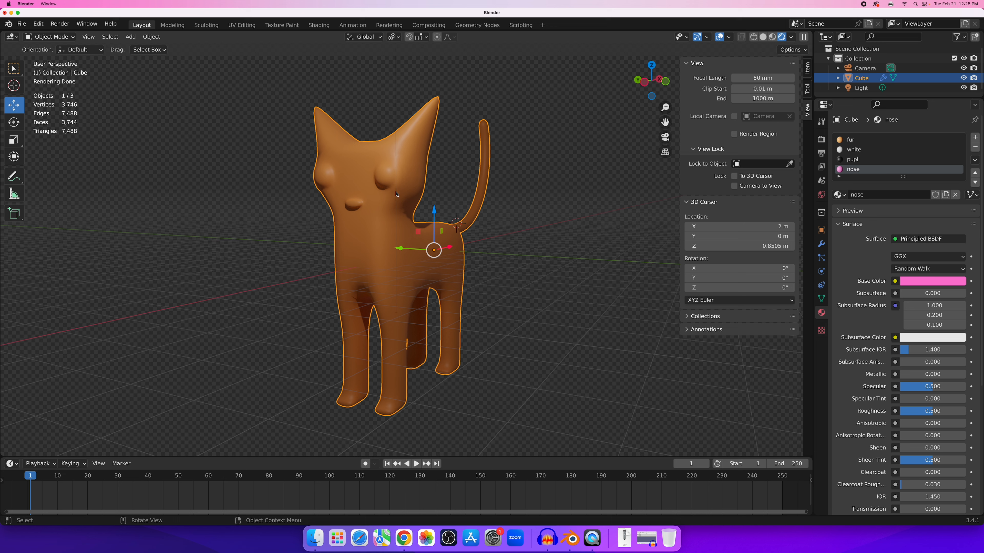
Assign the "white" material to the selected front faces of both eyes in Edit Mode.
{"action": "key", "text": "Tab"}
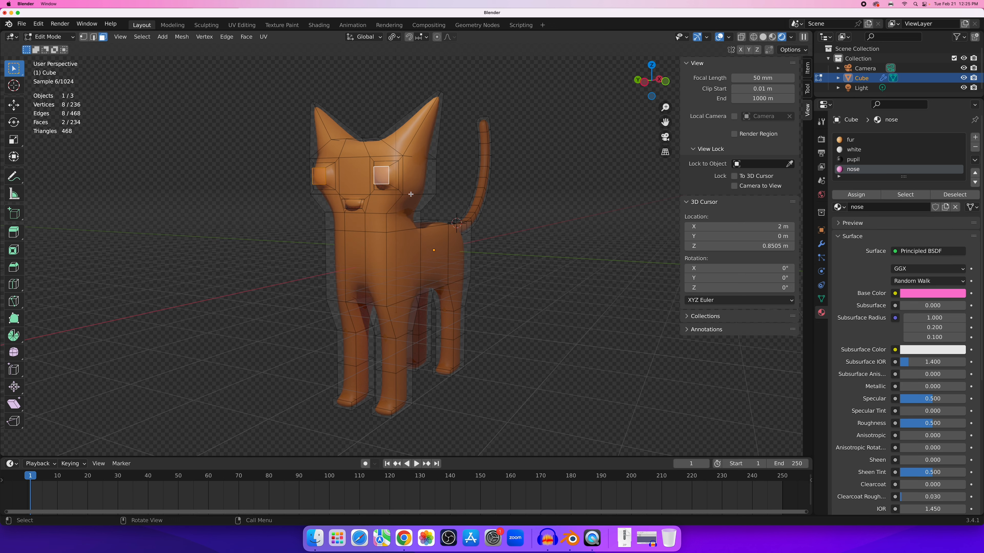
{"action": "scroll", "coordinate": [411, 194], "scroll_direction": "up", "scroll_amount": 6}
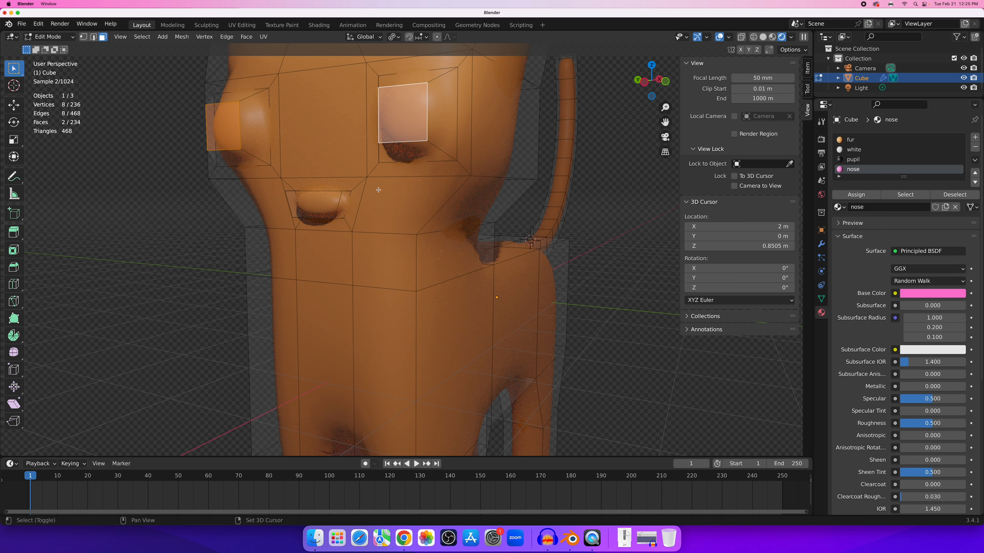
{"action": "middle_click_drag", "start_coordinate": [379, 190], "coordinate": [411, 250], "text": "shift"}
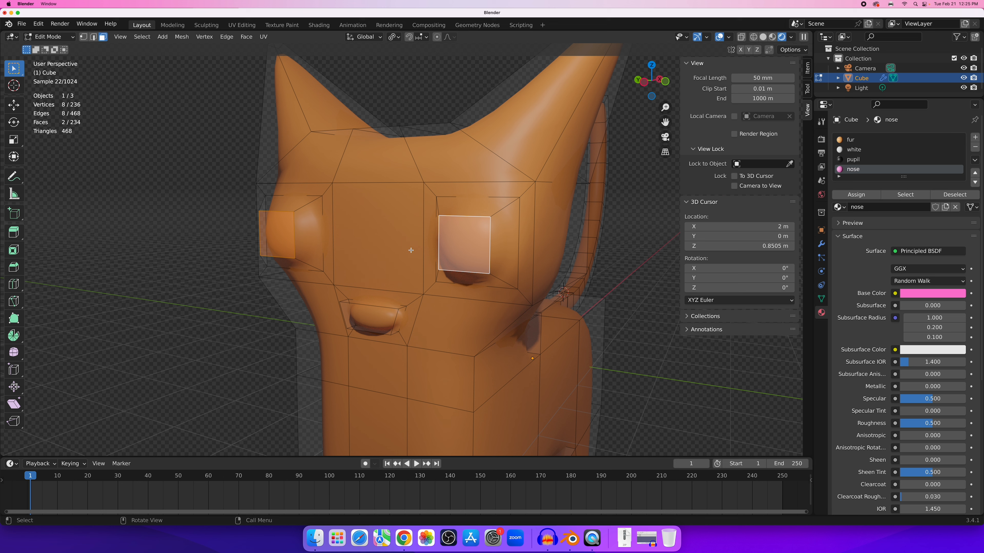
{"action": "left_click", "coordinate": [854, 149]}
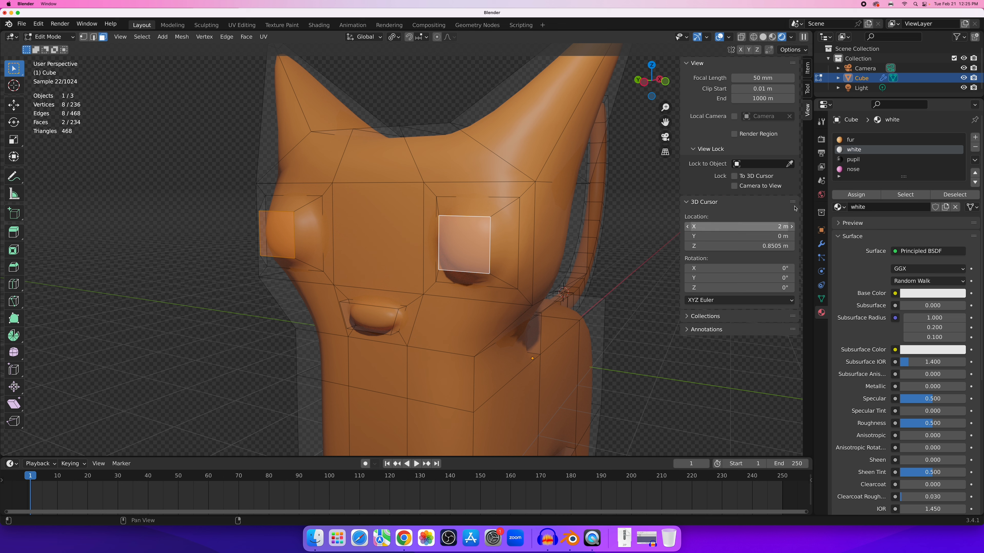
{"action": "left_click", "coordinate": [841, 195]}
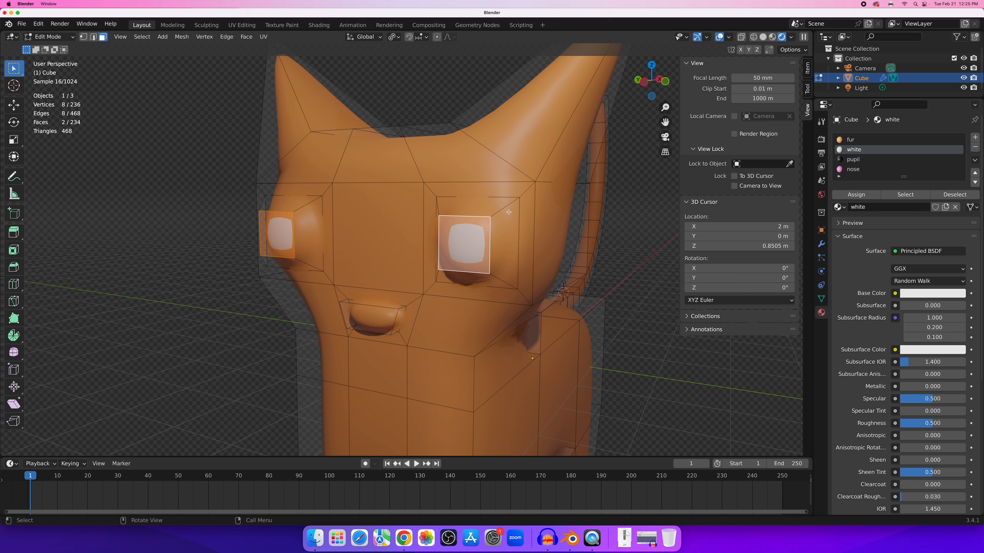
{"action": "left_click", "coordinate": [478, 208], "text": "shift"}
{"action": "left_click", "coordinate": [500, 274], "text": "shift"}
{"action": "left_click", "coordinate": [489, 282], "text": "shift"}
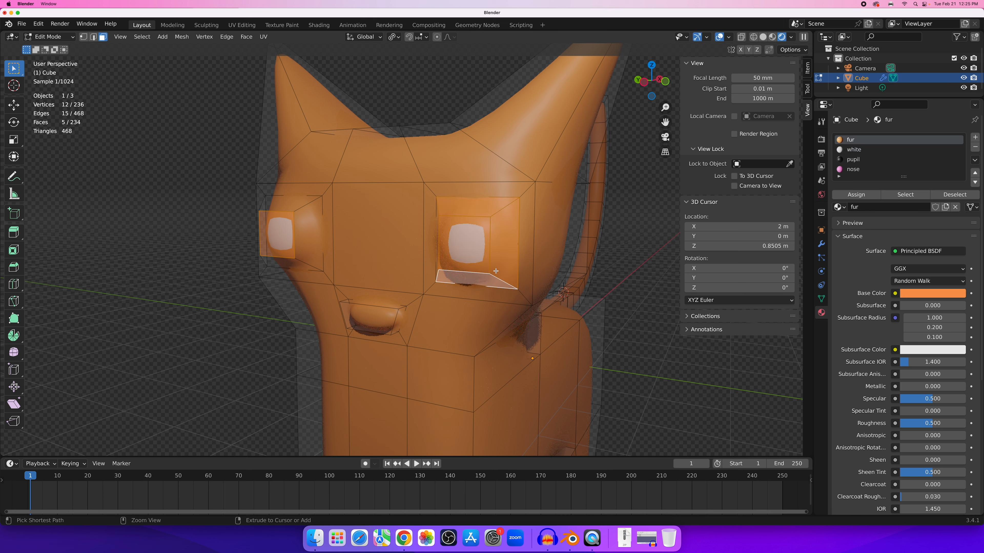
{"action": "key", "text": "super+z"}
{"action": "key", "text": "super+z"}
{"action": "key", "text": "super+z"}
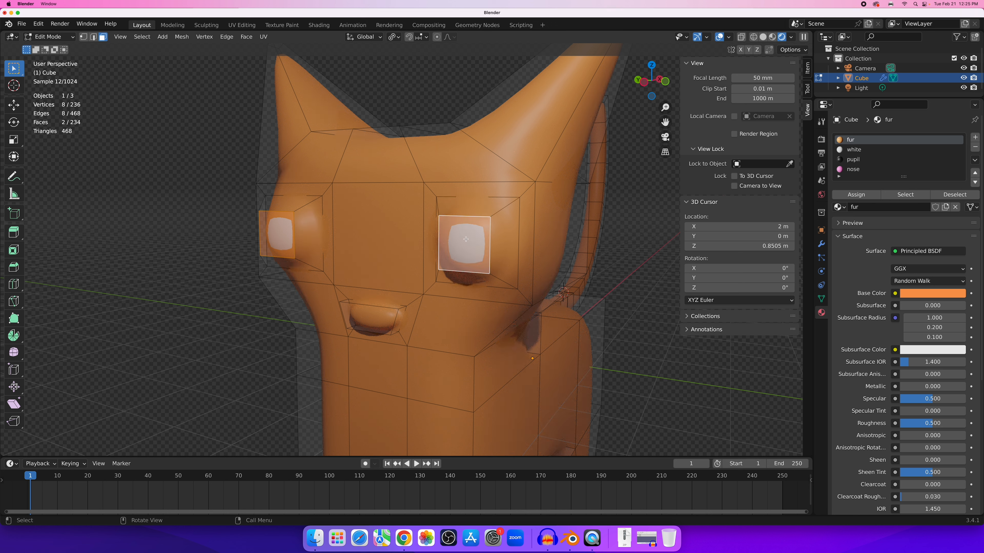
Expand the selection to the faces surrounding both eye fronts, assign them the "white" material, and deselect everything.
{"action": "left_click", "coordinate": [142, 37]}
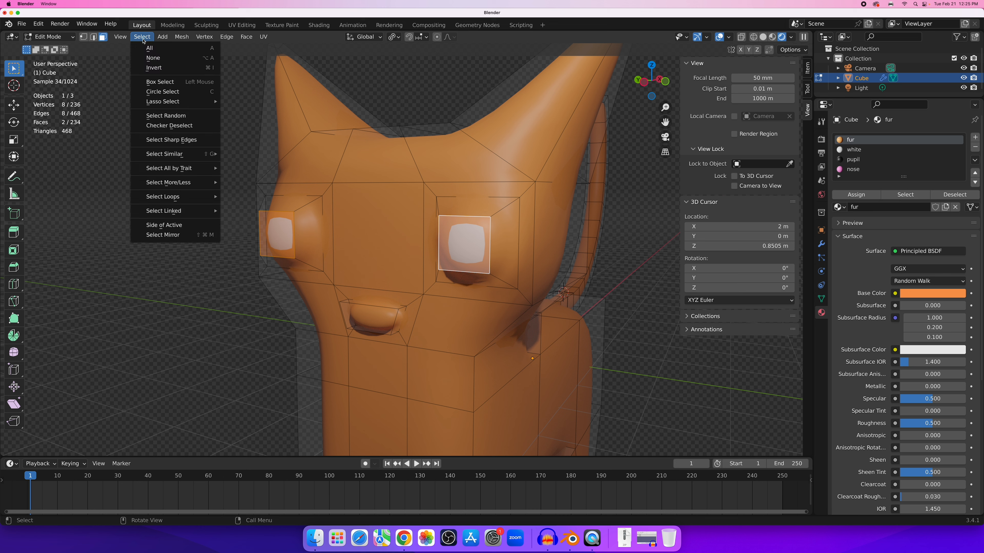
{"action": "mouse_move", "coordinate": [176, 184]}
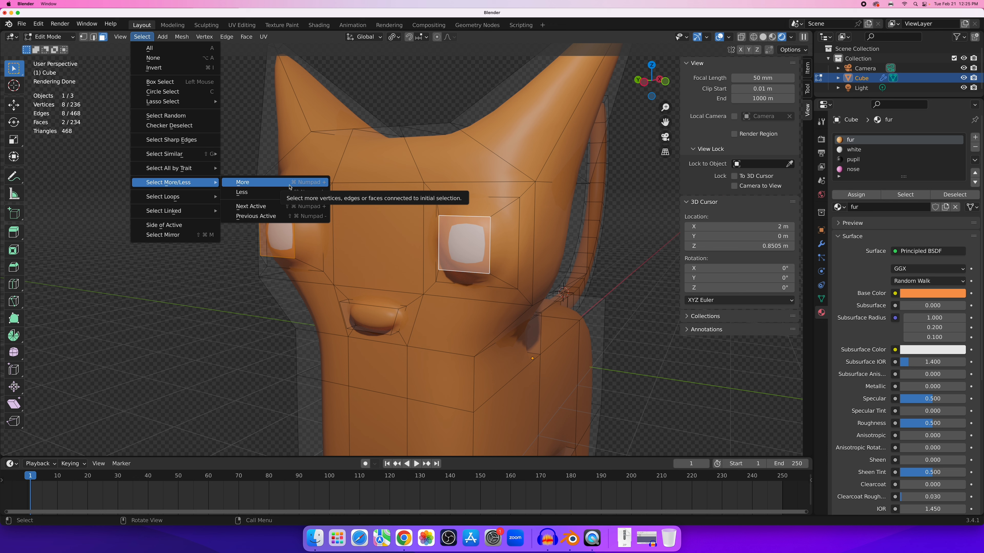
{"action": "left_click", "coordinate": [311, 185]}
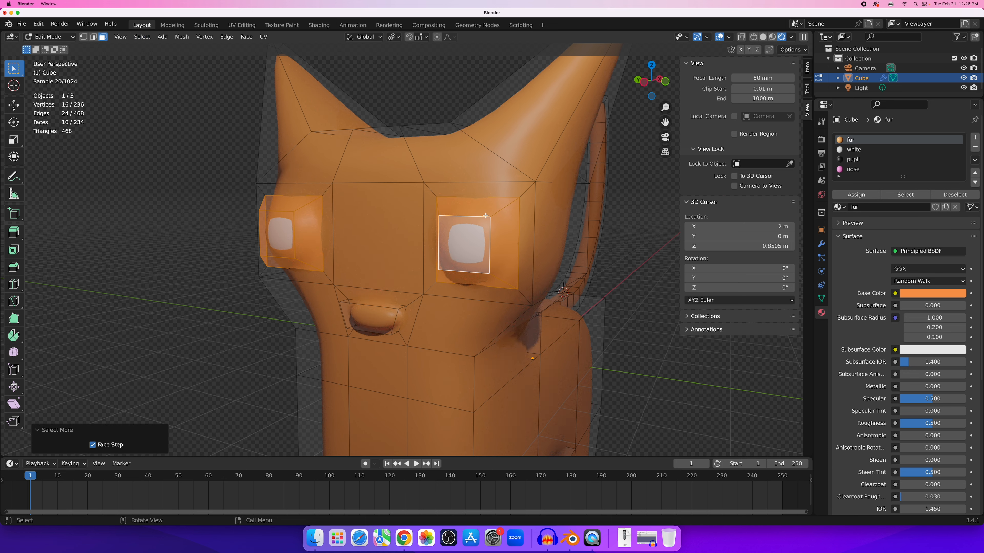
{"action": "left_click", "coordinate": [860, 150]}
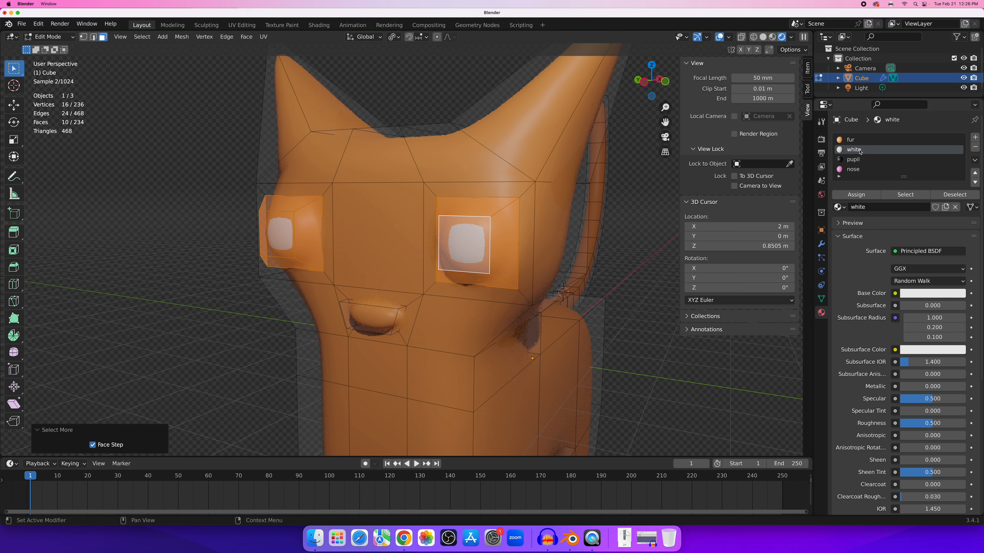
{"action": "left_click", "coordinate": [856, 194]}
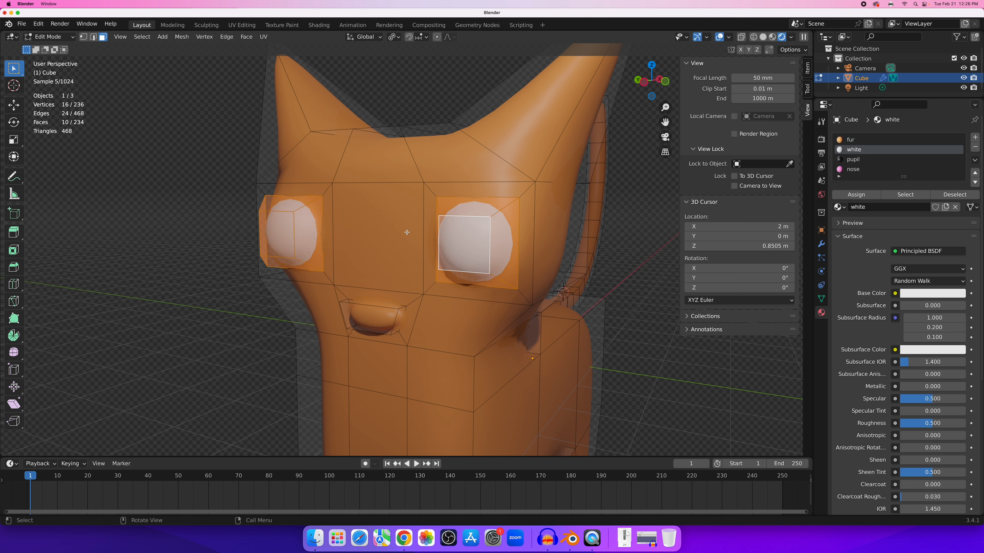
{"action": "left_click", "coordinate": [251, 286]}
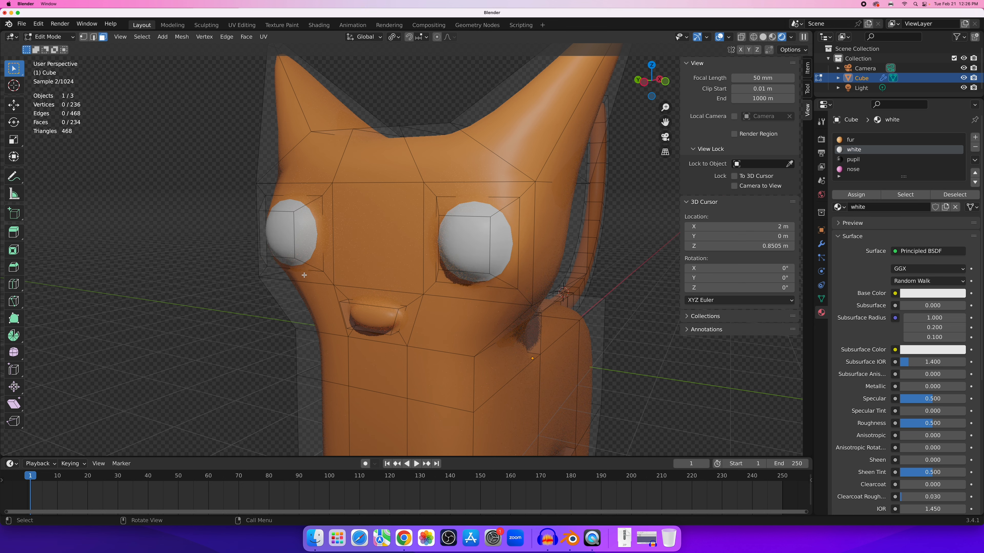
Select the front face of both eyes with mirrored selection, assign the "pupil" material, and return to Object Mode.
{"action": "mouse_move", "coordinate": [304, 275]}
{"action": "middle_mouse_down"}
{"action": "mouse_move", "coordinate": [329, 271]}
{"action": "mouse_move", "coordinate": [319, 267]}
{"action": "middle_mouse_up"}
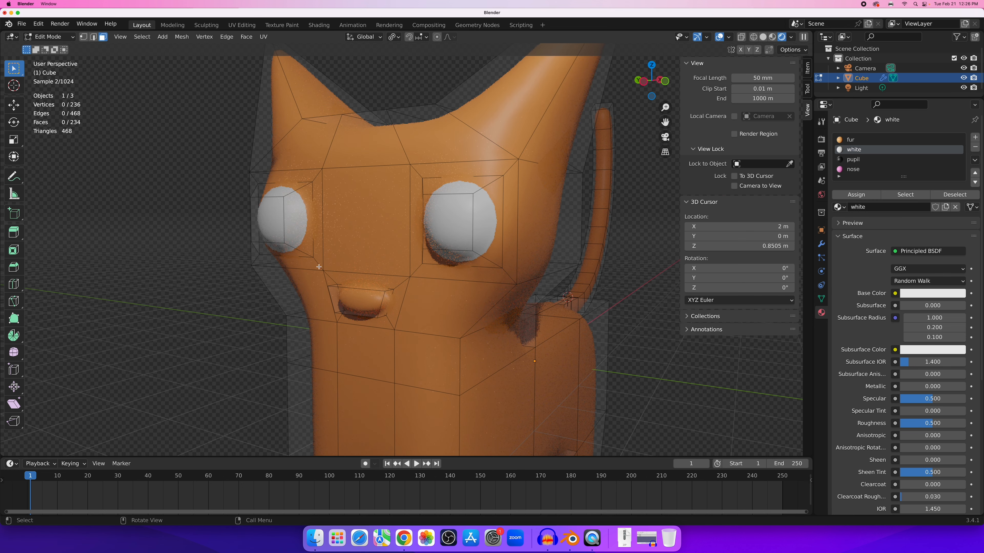
{"action": "left_click", "coordinate": [272, 222]}
{"action": "key", "text": "ctrl+shift+m"}
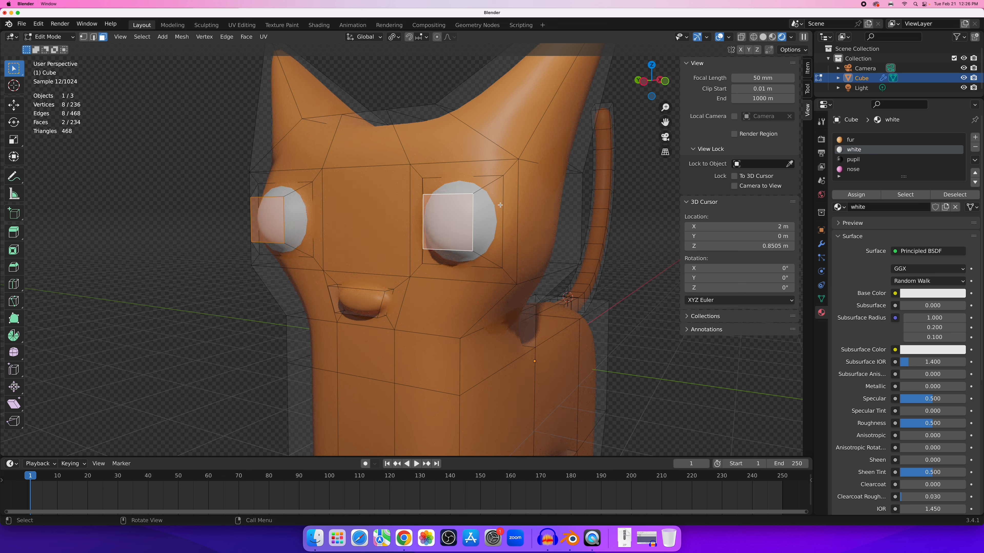
{"action": "left_click", "coordinate": [854, 159]}
{"action": "left_click", "coordinate": [856, 194]}
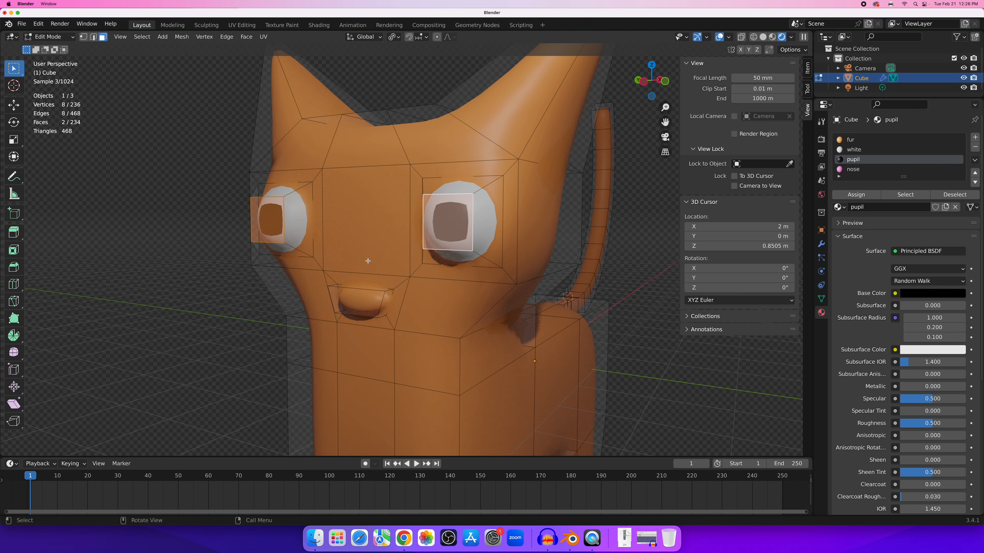
{"action": "key", "text": "Tab"}
{"action": "scroll", "coordinate": [412, 251], "scroll_direction": "up", "scroll_amount": 3}
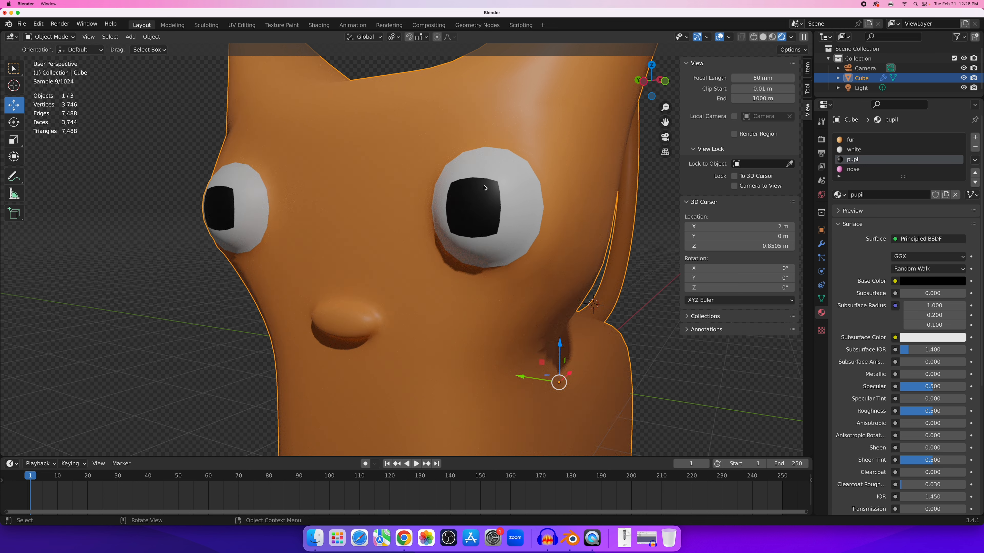
Select the nose's front face plus its adjoining faces in Edit Mode, assign the "nose" material, and return to Object Mode.
{"action": "key", "text": "Tab"}
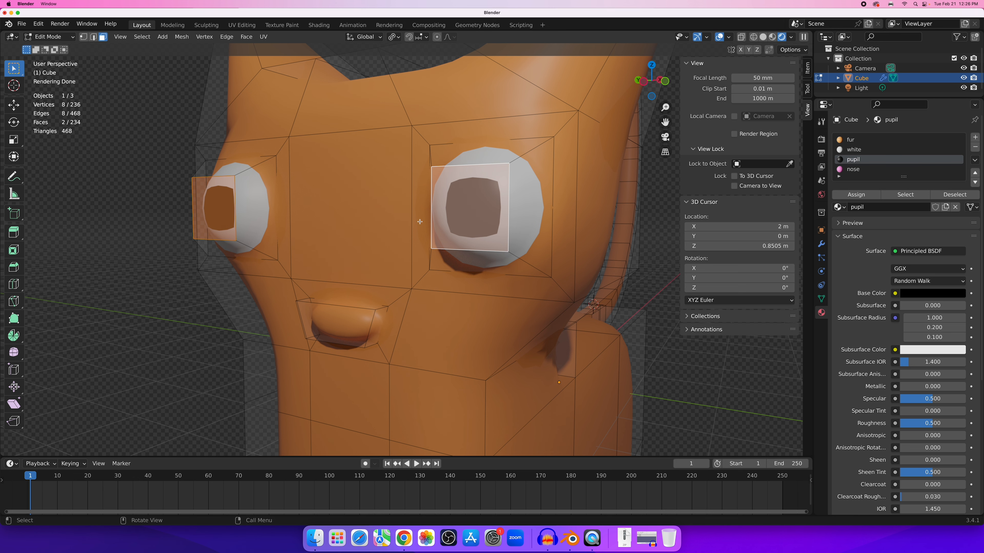
{"action": "scroll", "coordinate": [422, 222], "scroll_direction": "down", "scroll_amount": 6}
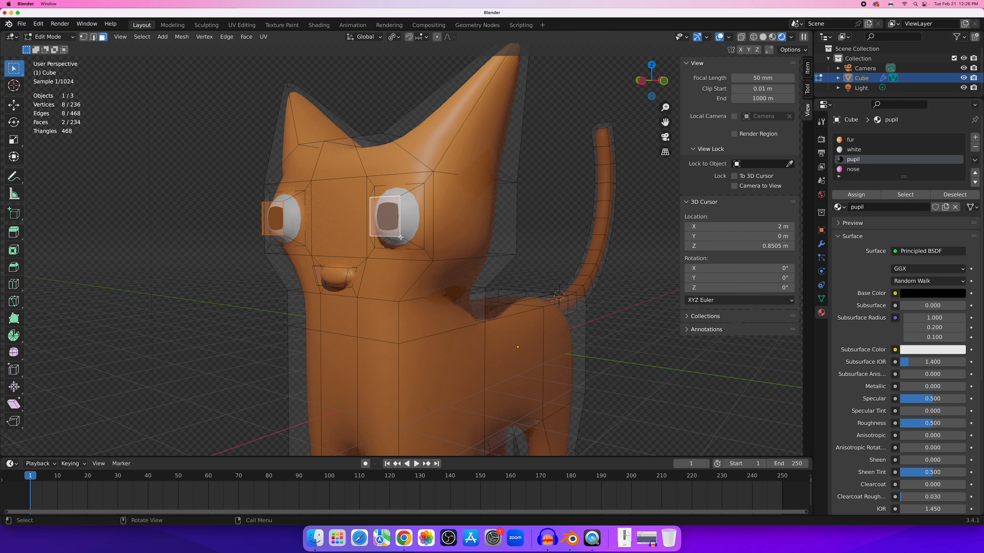
{"action": "scroll", "coordinate": [427, 198], "scroll_direction": "up", "scroll_amount": 4}
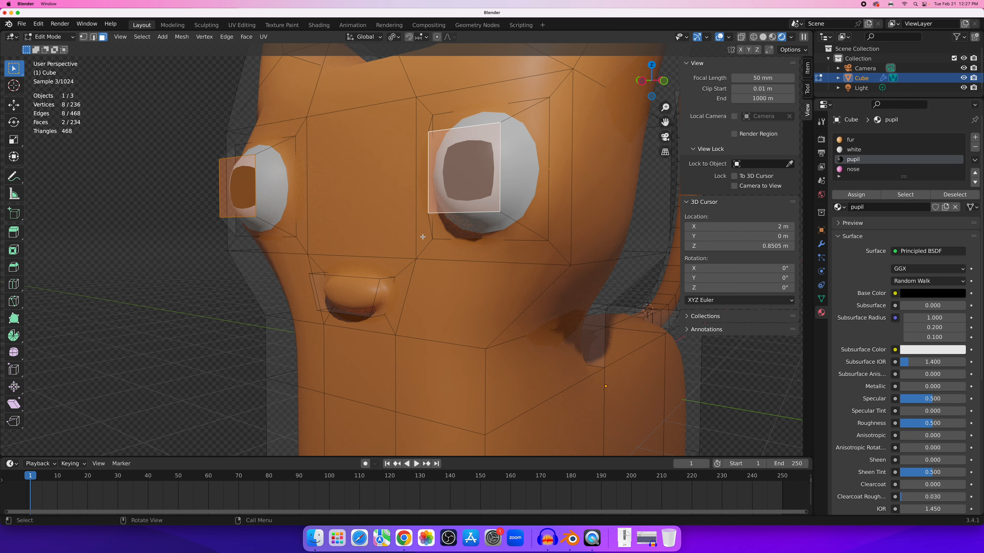
{"action": "scroll", "coordinate": [504, 218], "scroll_direction": "down", "scroll_amount": 4}
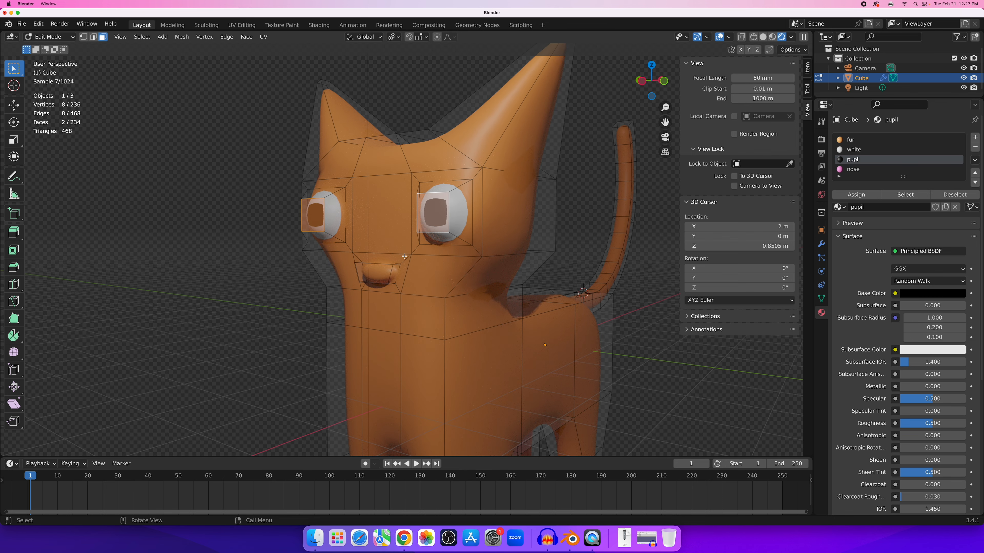
{"action": "scroll", "coordinate": [404, 256], "scroll_direction": "up", "scroll_amount": 2}
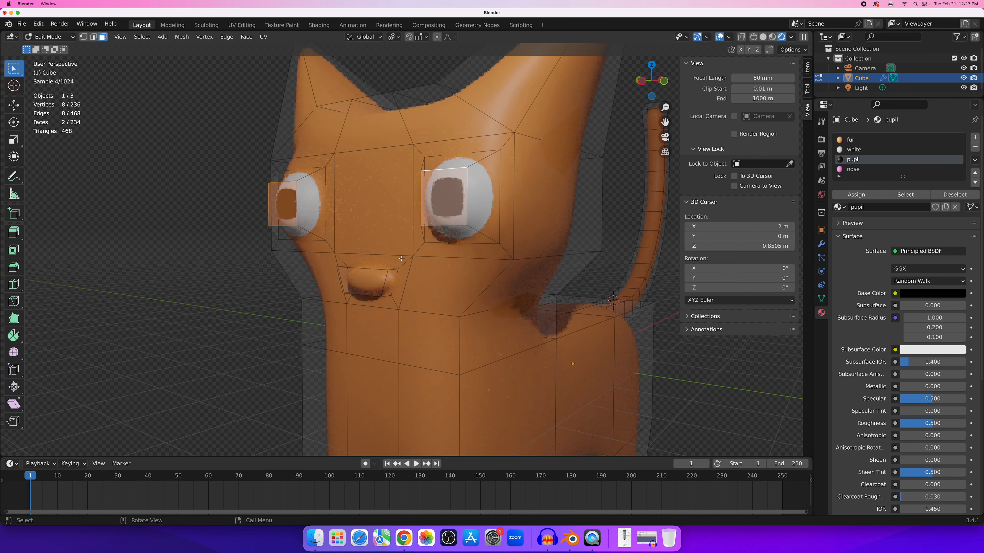
{"action": "left_click", "coordinate": [368, 283]}
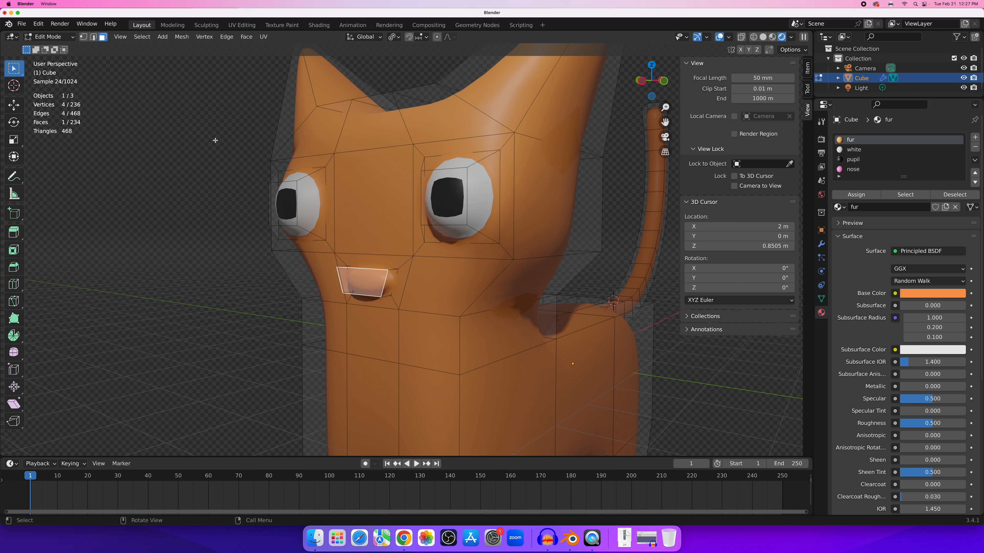
{"action": "key", "text": "ctrl+KP_Add"}
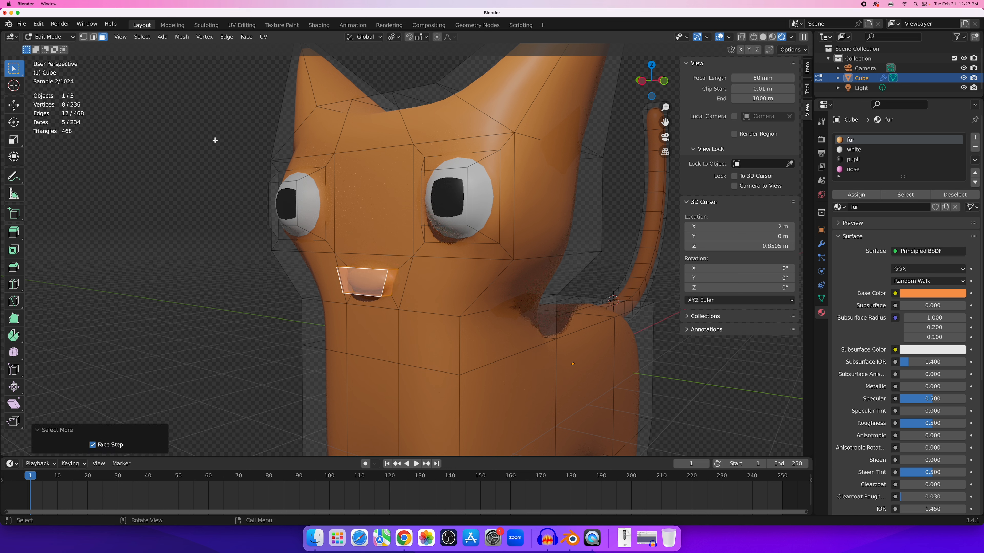
{"action": "scroll", "coordinate": [366, 260], "scroll_direction": "up", "scroll_amount": 4}
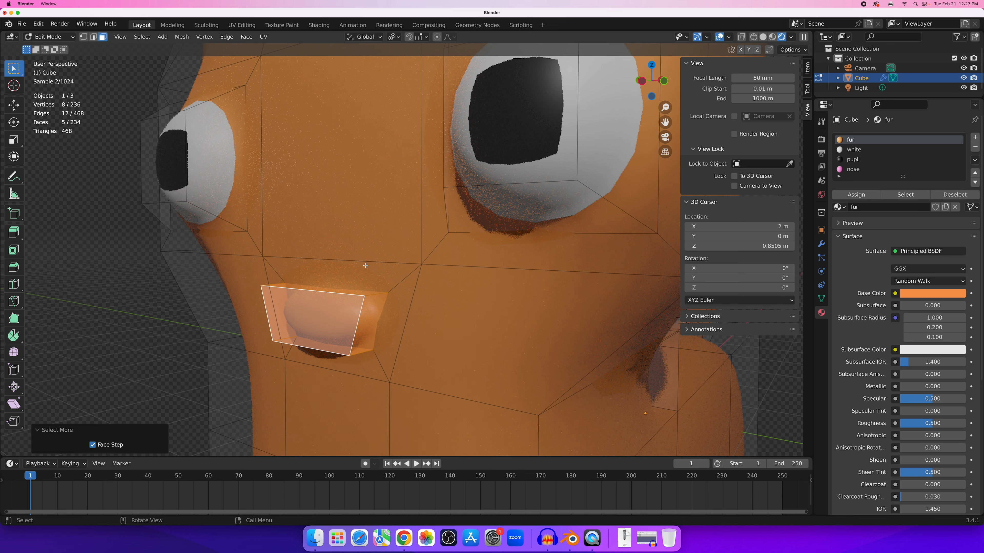
{"action": "left_click", "coordinate": [862, 171]}
{"action": "left_click", "coordinate": [861, 196]}
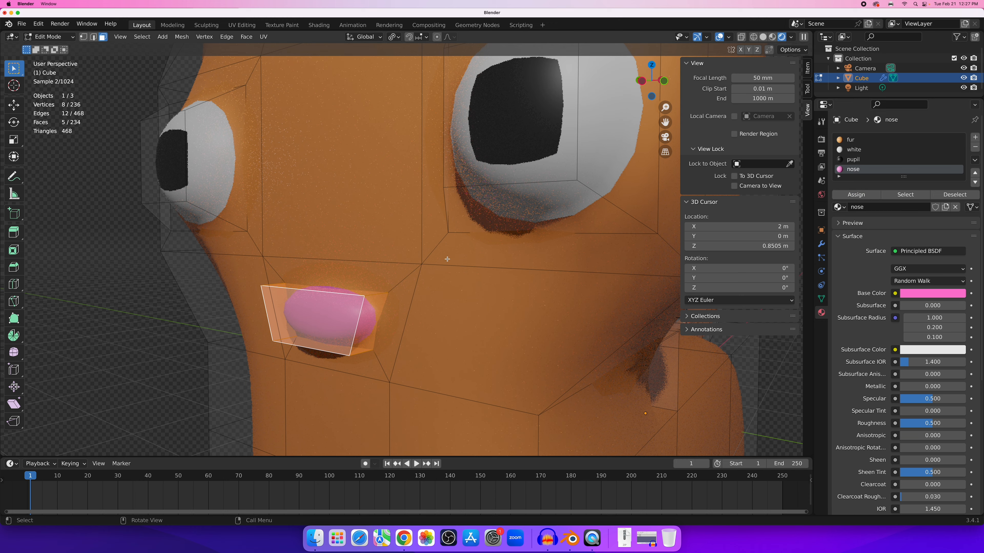
{"action": "scroll", "coordinate": [429, 264], "scroll_direction": "down", "scroll_amount": 5}
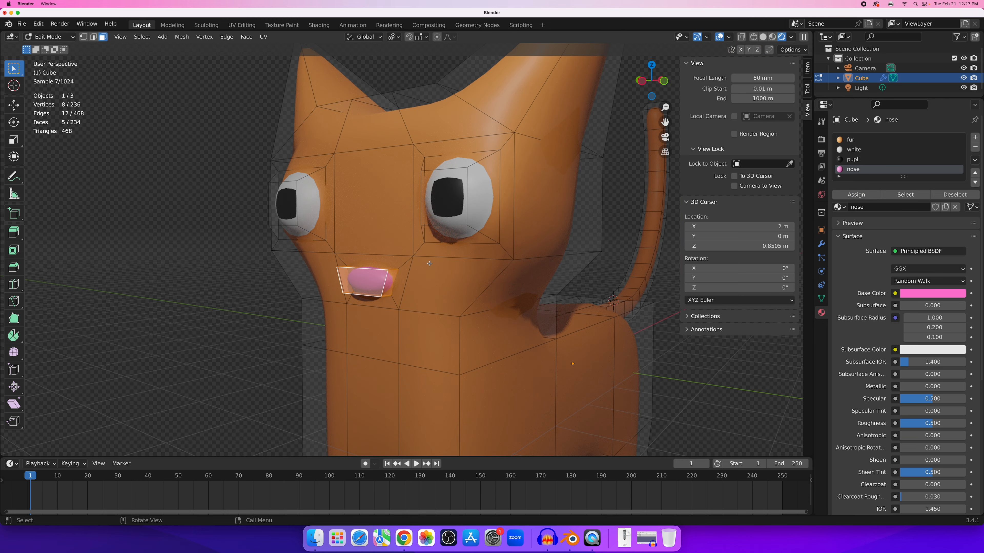
{"action": "key", "text": "Tab"}
{"action": "scroll", "coordinate": [419, 252], "scroll_direction": "down", "scroll_amount": 4}
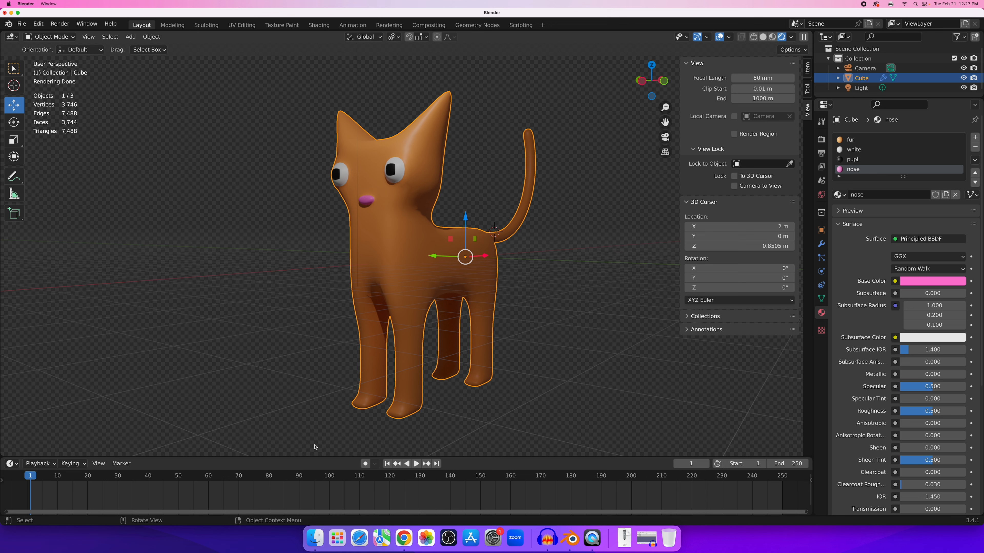
Turn the timeline area into a Shader Editor and enlarge it to about half the window height.
{"action": "left_click_drag", "start_coordinate": [315, 458], "coordinate": [280, 368]}
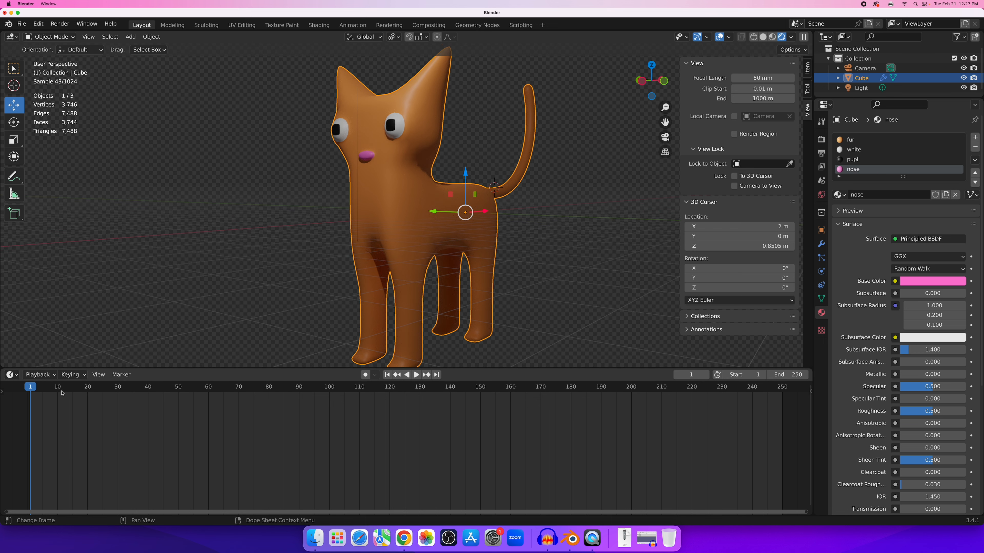
{"action": "left_click_drag", "start_coordinate": [62, 390], "coordinate": [31, 399]}
{"action": "left_click", "coordinate": [12, 375]}
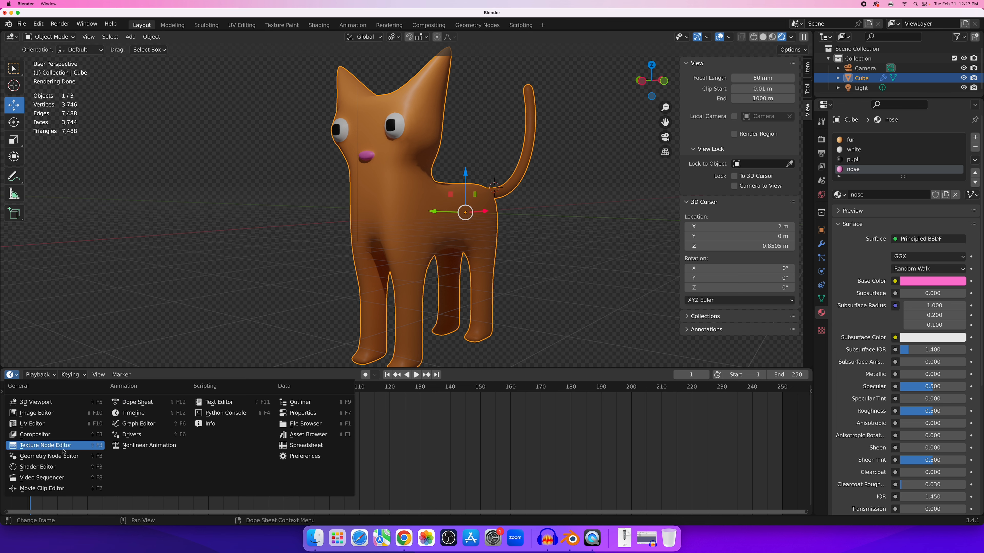
{"action": "left_click", "coordinate": [55, 467]}
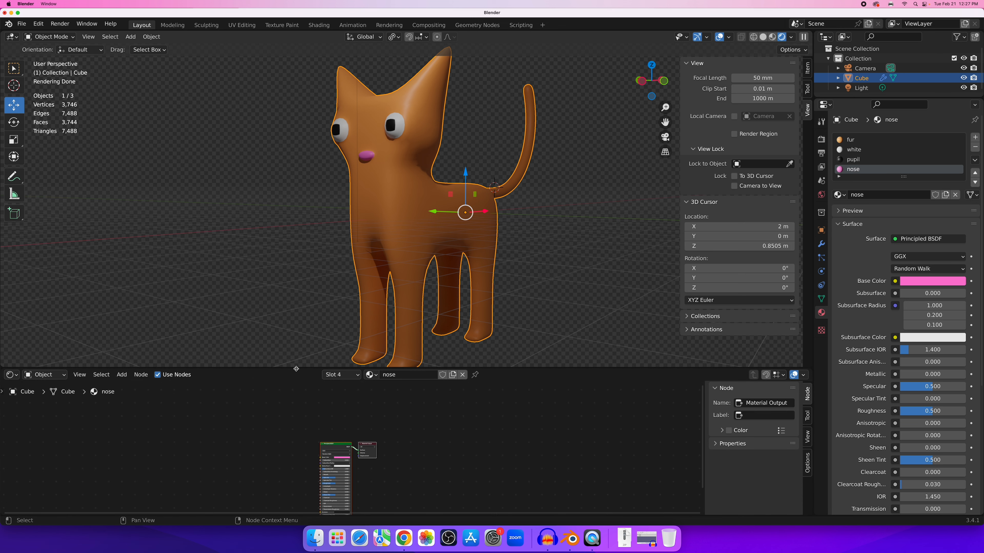
{"action": "left_click_drag", "start_coordinate": [298, 367], "coordinate": [298, 288]}
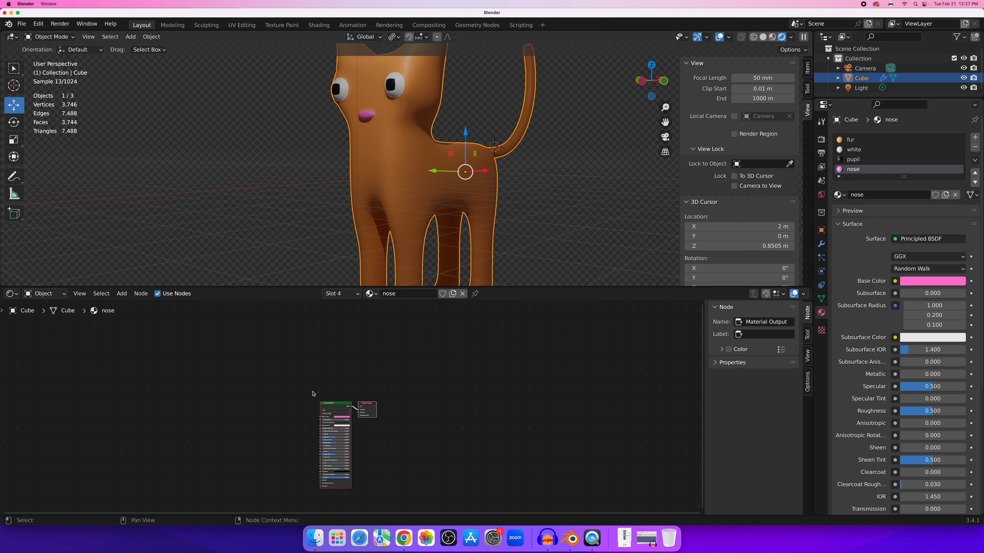
Bring the material nodes into clear view and switch the Shader Editor to the "fur" material.
{"action": "scroll", "coordinate": [286, 359], "scroll_direction": "up", "scroll_amount": 4}
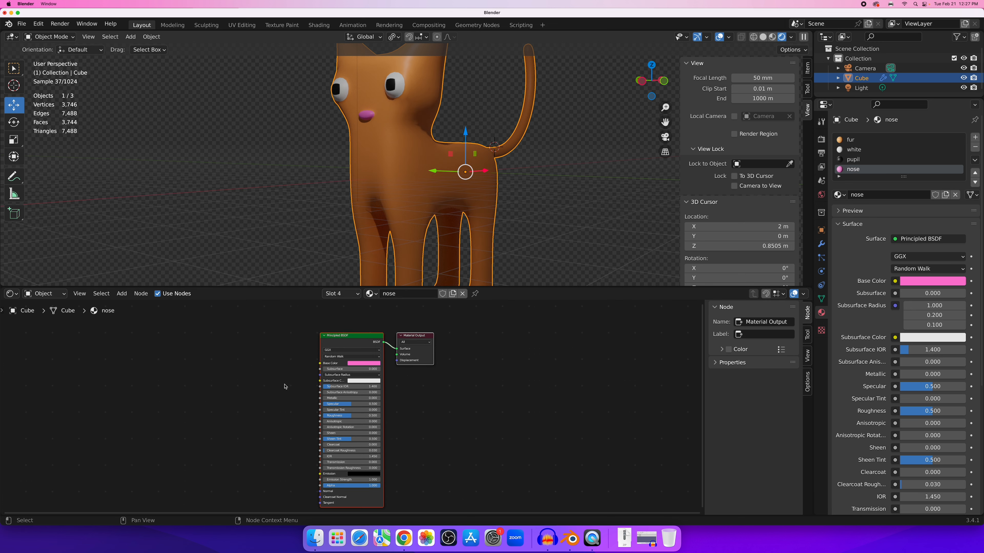
{"action": "mouse_move", "coordinate": [252, 388]}
{"action": "middle_mouse_down"}
{"action": "mouse_move", "coordinate": [318, 391]}
{"action": "mouse_move", "coordinate": [255, 373]}
{"action": "mouse_move", "coordinate": [216, 384]}
{"action": "mouse_move", "coordinate": [194, 406]}
{"action": "mouse_move", "coordinate": [216, 370]}
{"action": "mouse_move", "coordinate": [237, 365]}
{"action": "mouse_move", "coordinate": [241, 376]}
{"action": "middle_mouse_up"}
{"action": "scroll", "coordinate": [242, 376], "scroll_direction": "down", "scroll_amount": 2}
{"action": "scroll", "coordinate": [243, 376], "scroll_direction": "up", "scroll_amount": 1}
{"action": "scroll", "coordinate": [244, 378], "scroll_direction": "up", "scroll_amount": 1}
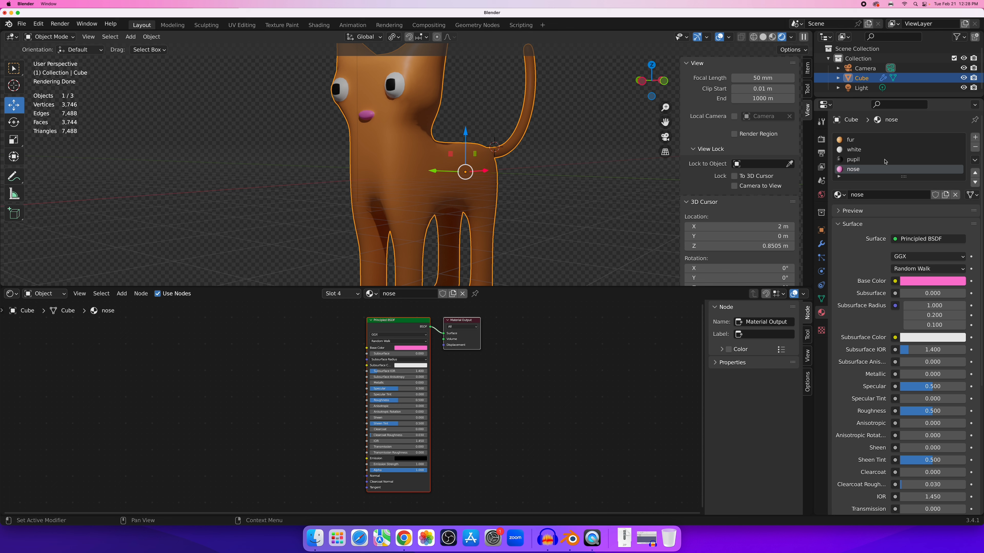
{"action": "left_click", "coordinate": [854, 141]}
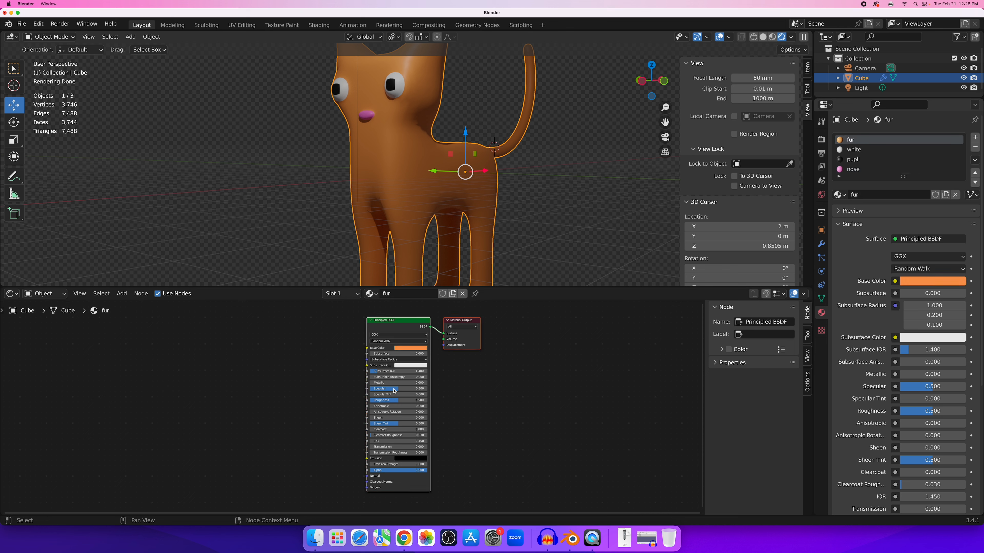
Add a Musgrave Texture node to the fur material, placed in the empty space before the Principled BSDF.
{"action": "scroll", "coordinate": [363, 366], "scroll_direction": "up", "scroll_amount": 2}
{"action": "scroll", "coordinate": [363, 366], "scroll_direction": "down", "scroll_amount": 2}
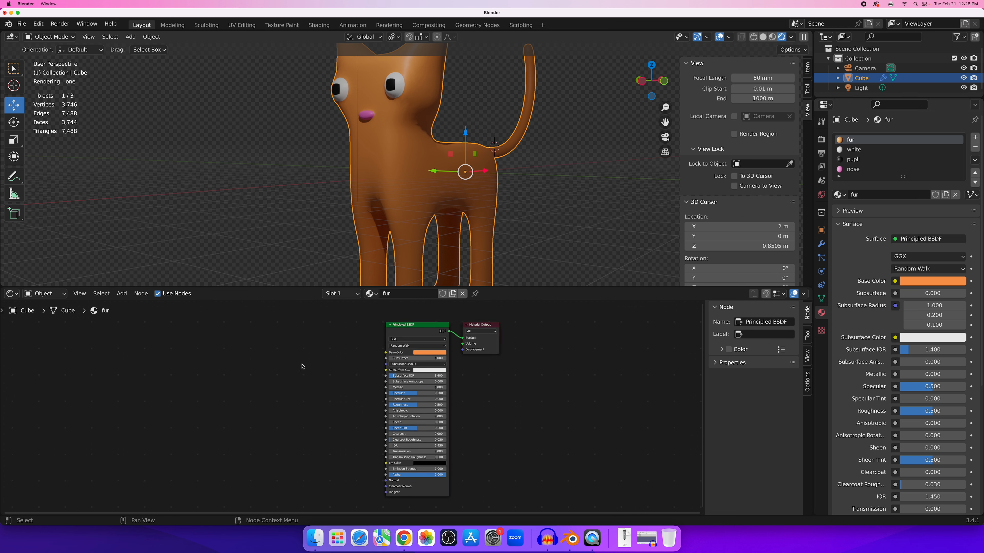
{"action": "scroll", "coordinate": [302, 366], "scroll_direction": "left", "scroll_amount": 1}
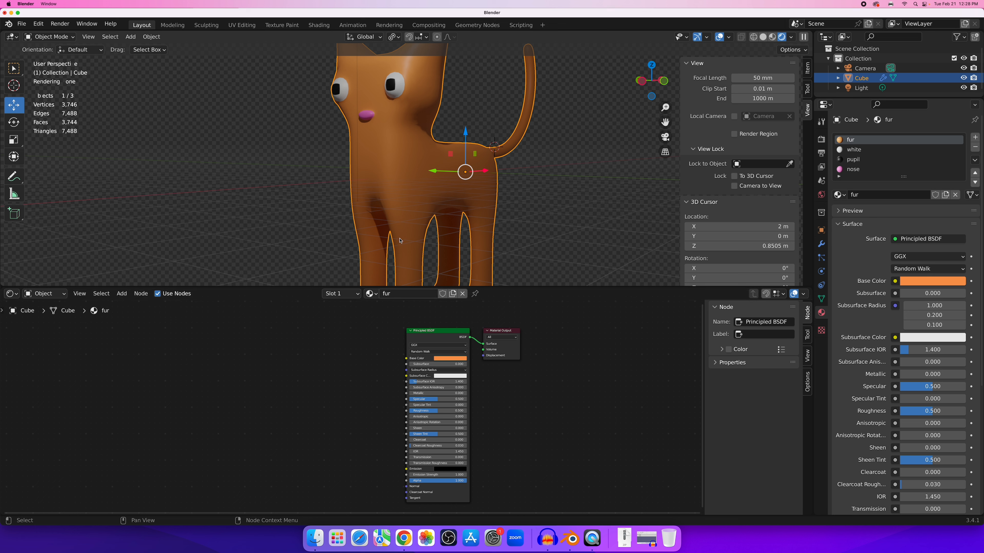
{"action": "scroll", "coordinate": [256, 376], "scroll_direction": "up", "scroll_amount": 1}
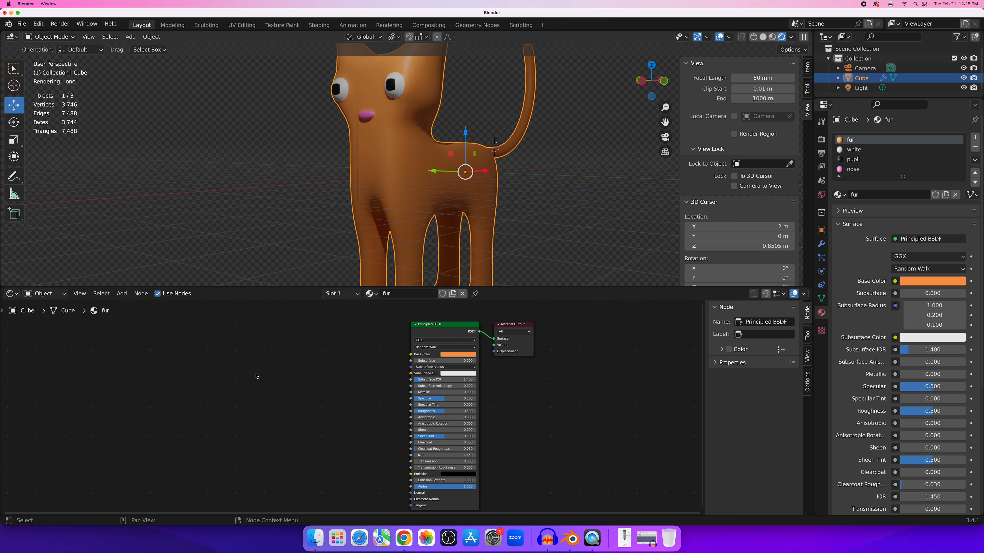
{"action": "left_click", "coordinate": [127, 296]}
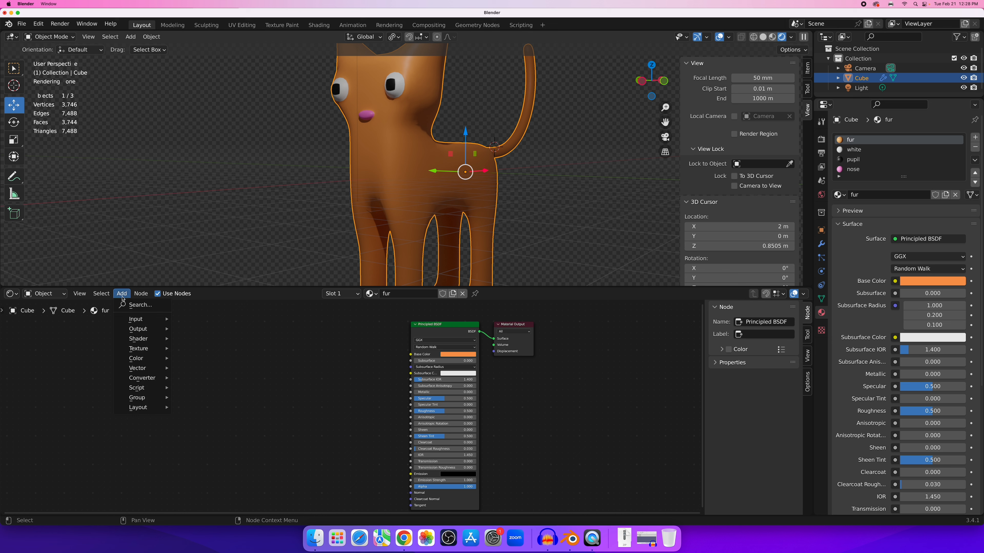
{"action": "mouse_move", "coordinate": [147, 348]}
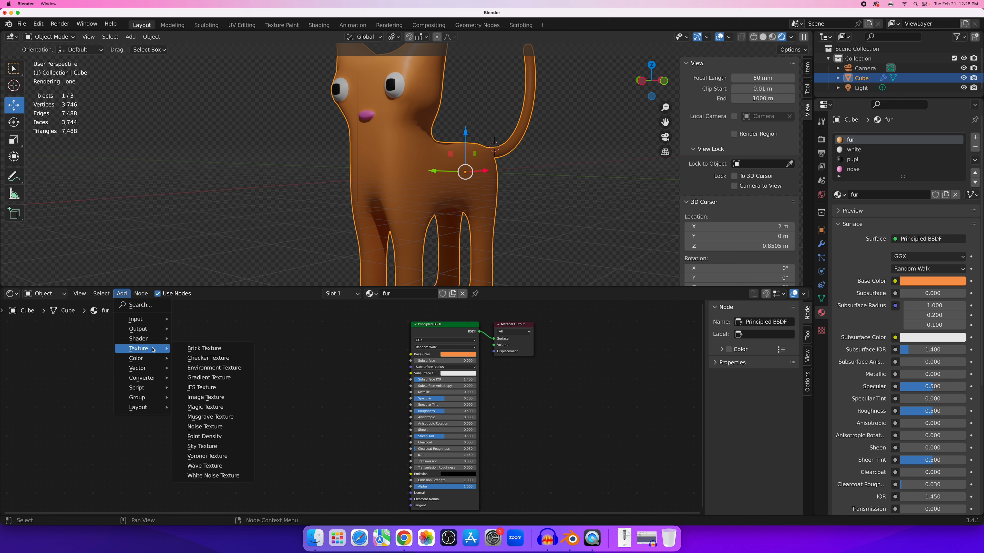
{"action": "left_click", "coordinate": [218, 417]}
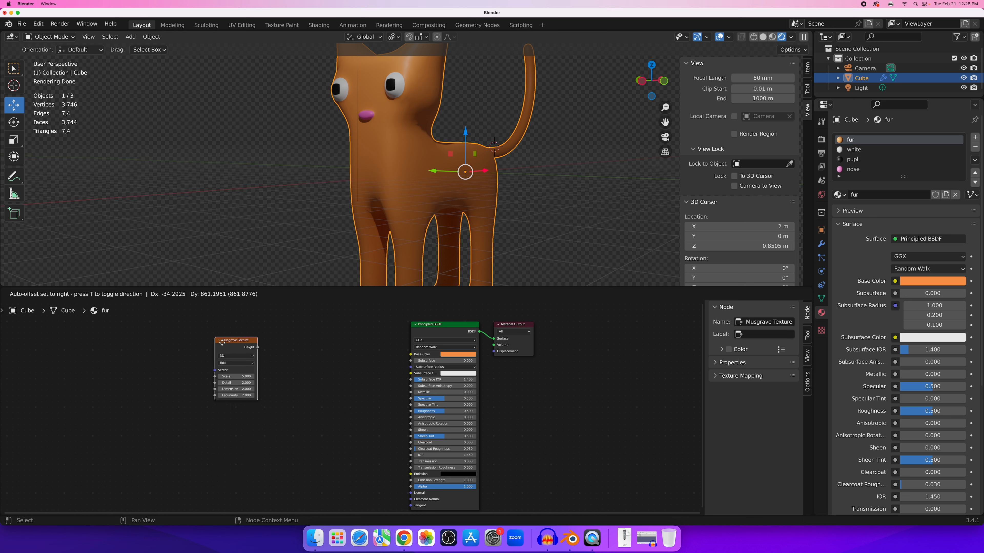
{"action": "left_click", "coordinate": [239, 349]}
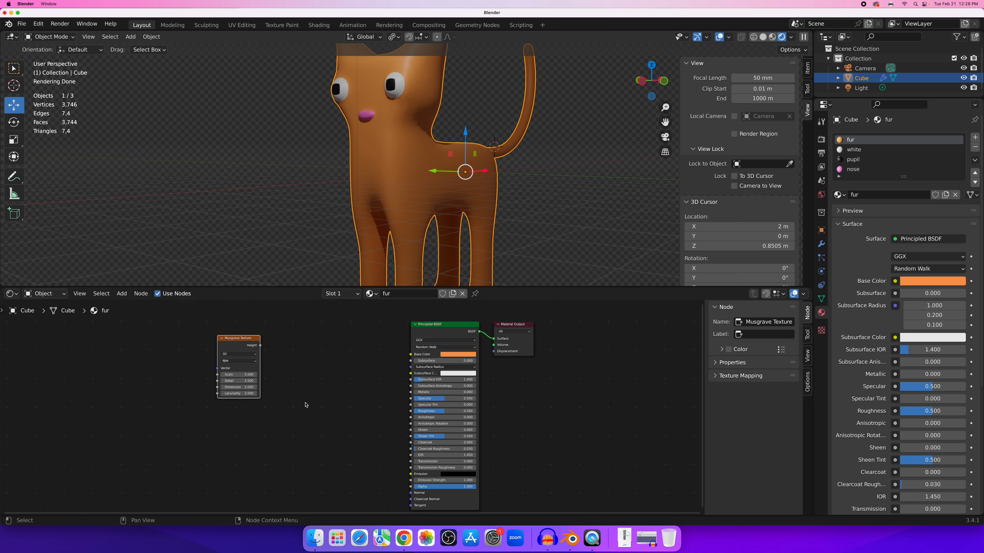
Connect the Musgrave Texture's Height output to the Principled BSDF's Base Color and set the texture's Scale to 9.2.
{"action": "scroll", "coordinate": [305, 405], "scroll_direction": "up", "scroll_amount": 3}
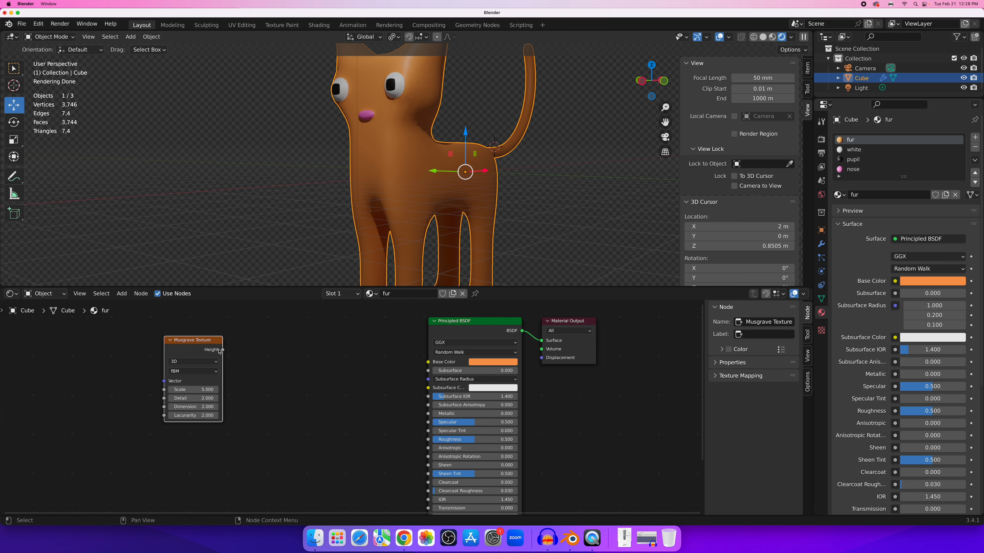
{"action": "left_click_drag", "start_coordinate": [223, 350], "coordinate": [431, 365]}
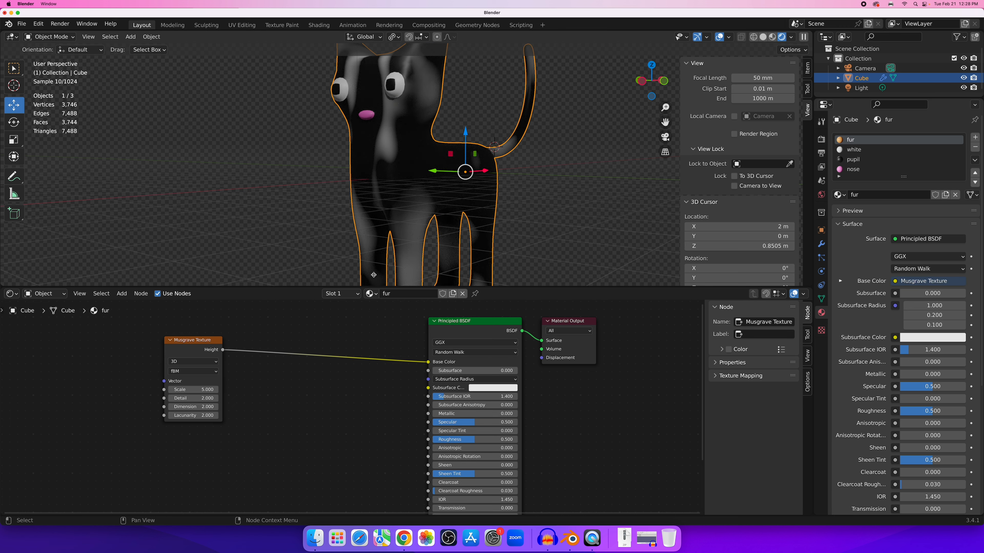
{"action": "scroll", "coordinate": [403, 208], "scroll_direction": "down", "scroll_amount": 3}
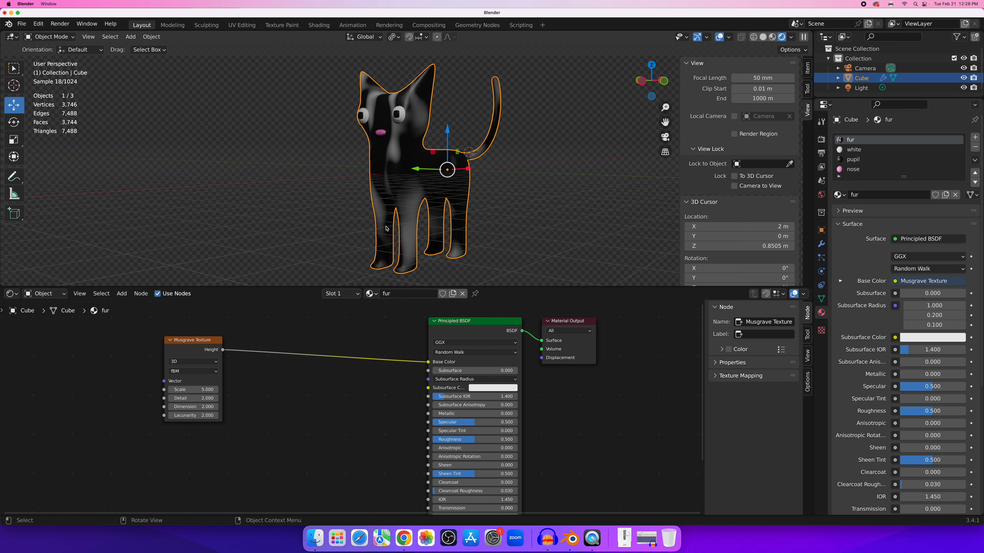
{"action": "left_click_drag", "start_coordinate": [193, 389], "coordinate": [217, 389]}
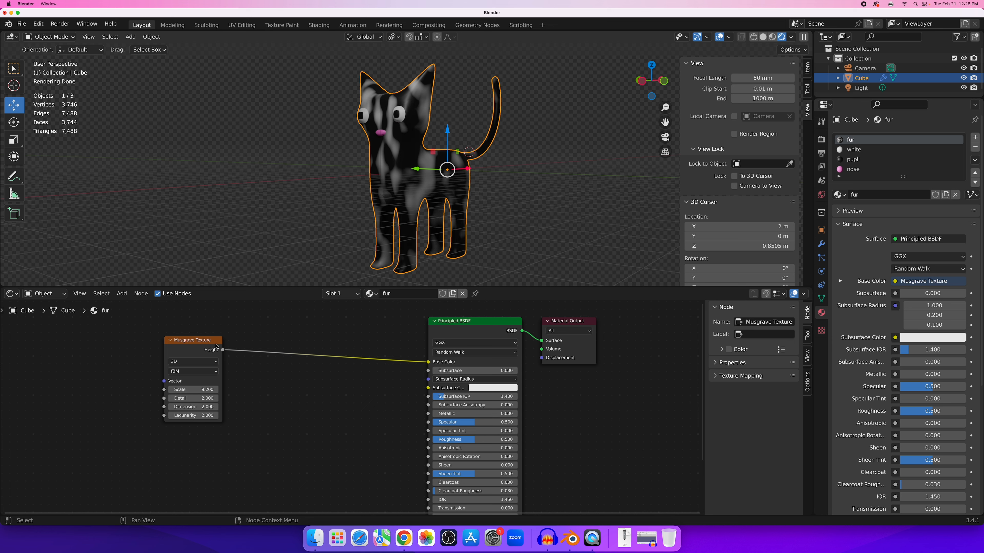
Move the Musgrave Texture node farther from the Principled BSDF and insert a ColorRamp node on the link between them.
{"action": "left_click_drag", "start_coordinate": [216, 346], "coordinate": [171, 349]}
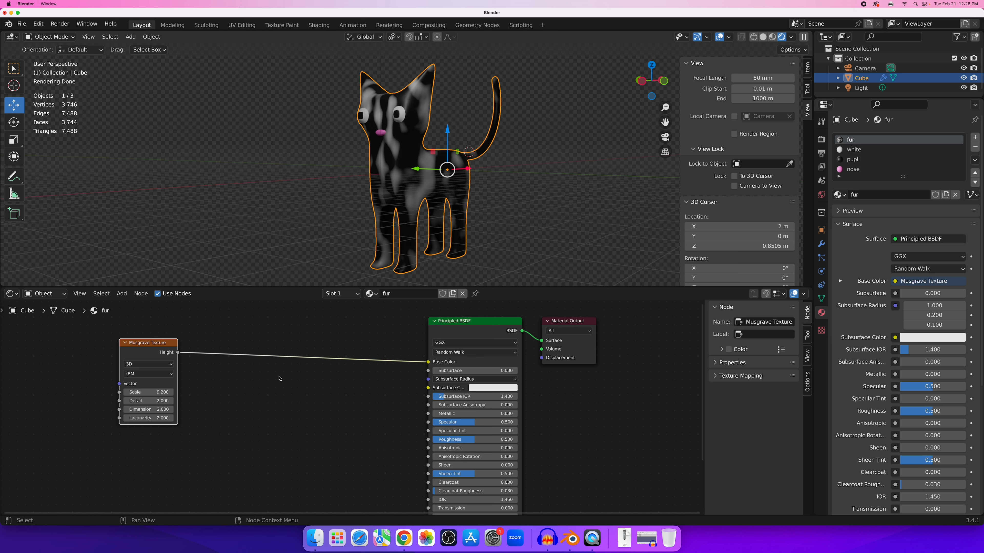
{"action": "left_click", "coordinate": [122, 294]}
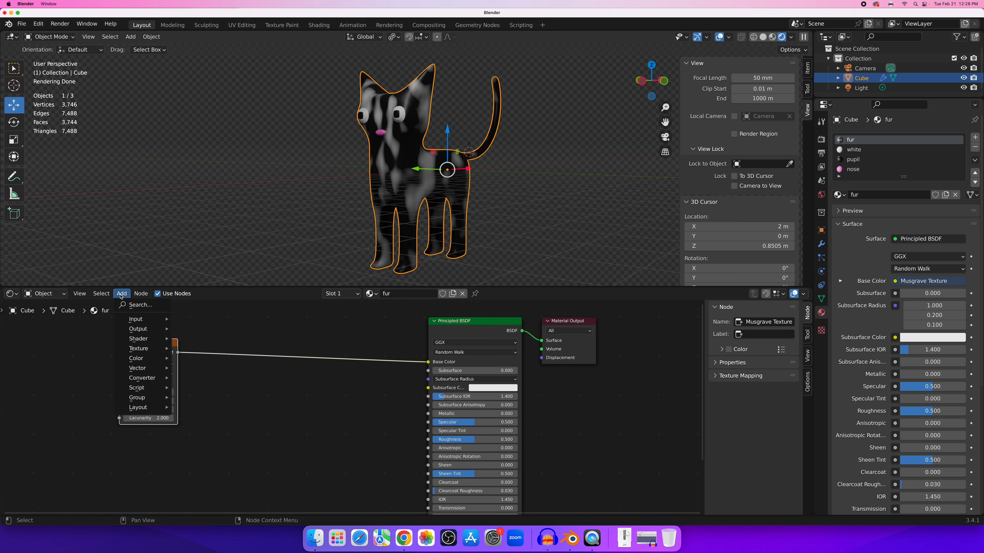
{"action": "mouse_move", "coordinate": [141, 361]}
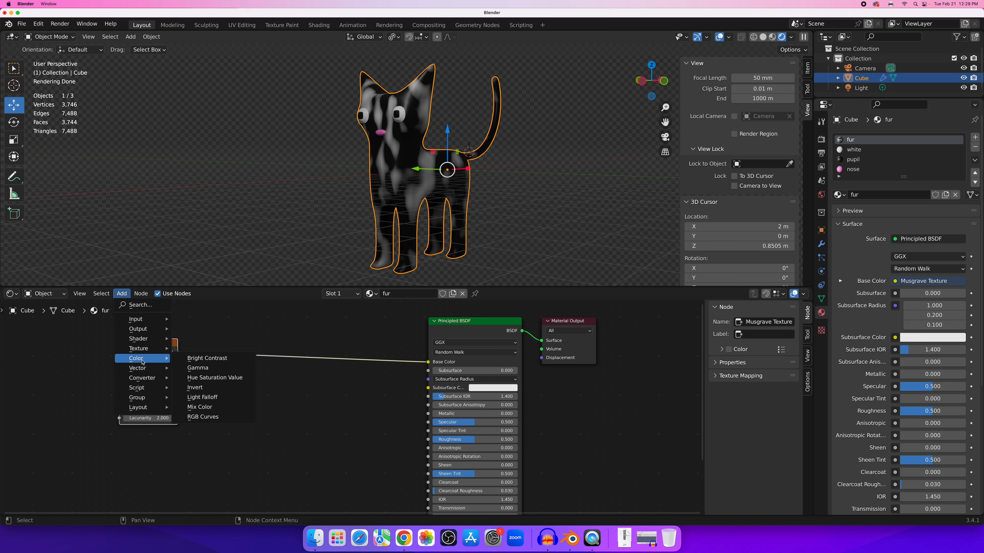
{"action": "mouse_move", "coordinate": [147, 382]}
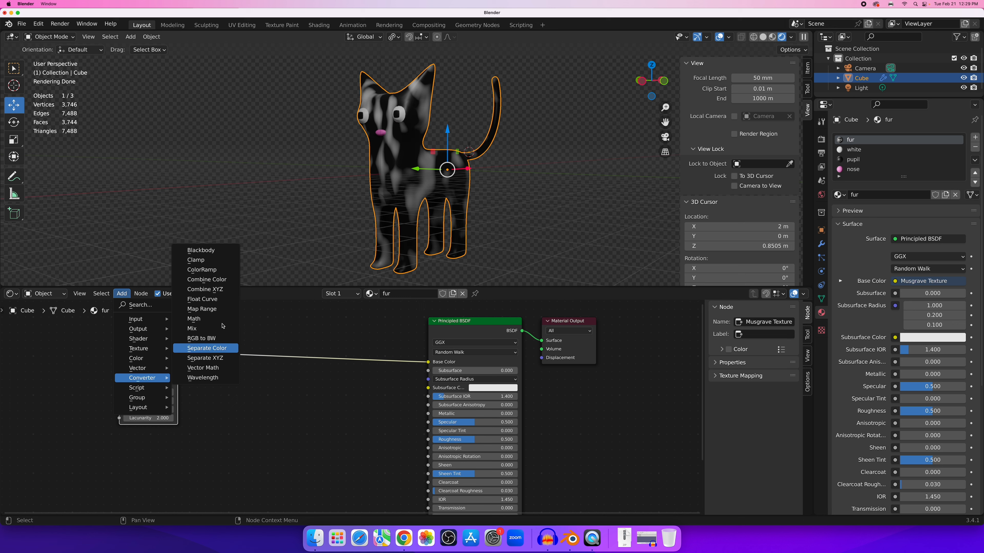
{"action": "left_click", "coordinate": [209, 269]}
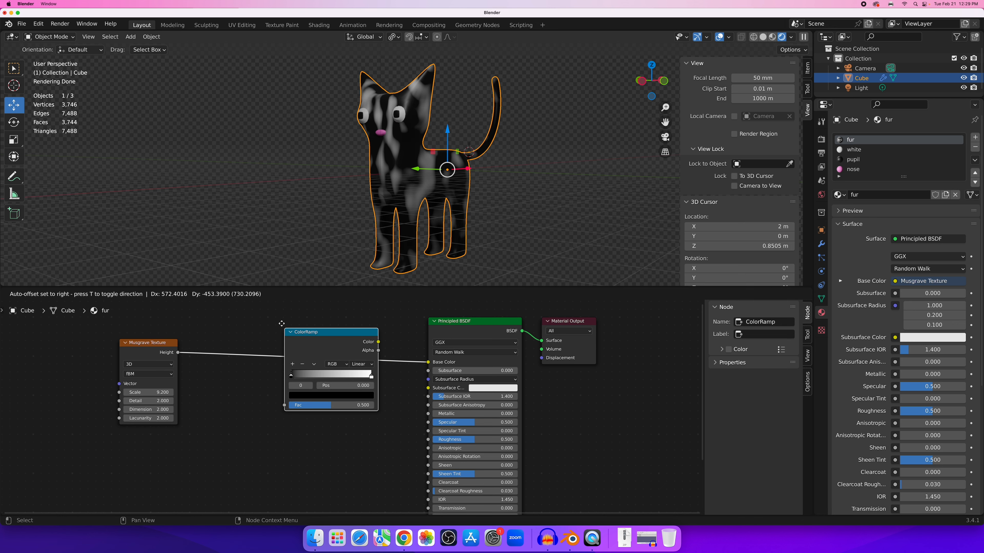
{"action": "left_click", "coordinate": [265, 328]}
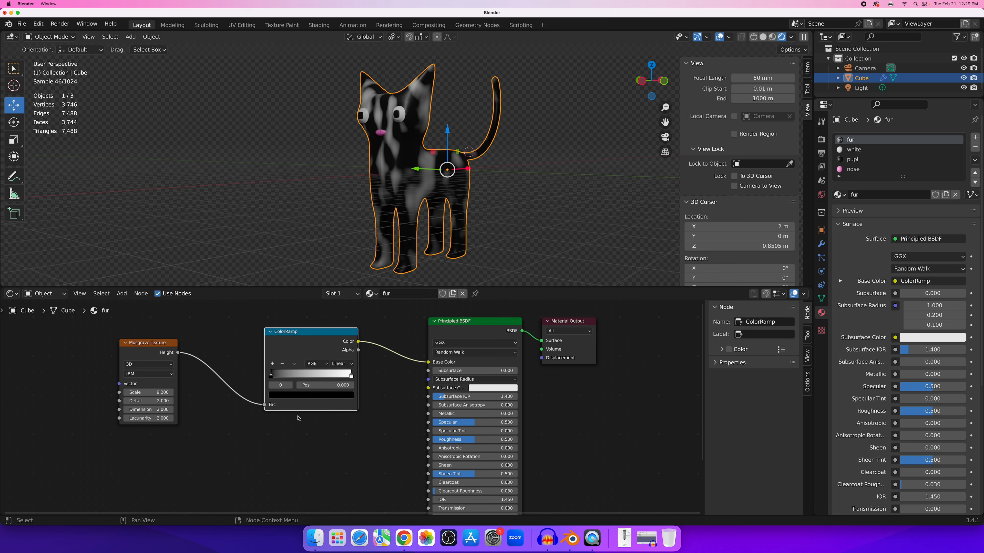
Color the ColorRamp's first stop dark brown with Hue 0.039 and Value 0.074.
{"action": "left_click", "coordinate": [272, 377]}
{"action": "left_click", "coordinate": [282, 395]}
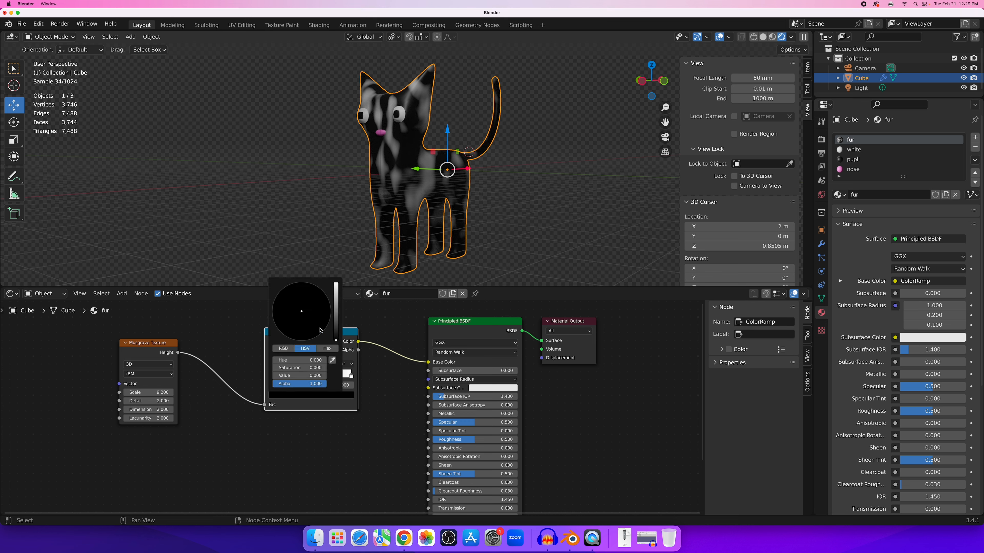
{"action": "left_click", "coordinate": [336, 323]}
{"action": "left_click_drag", "start_coordinate": [299, 317], "coordinate": [293, 331]}
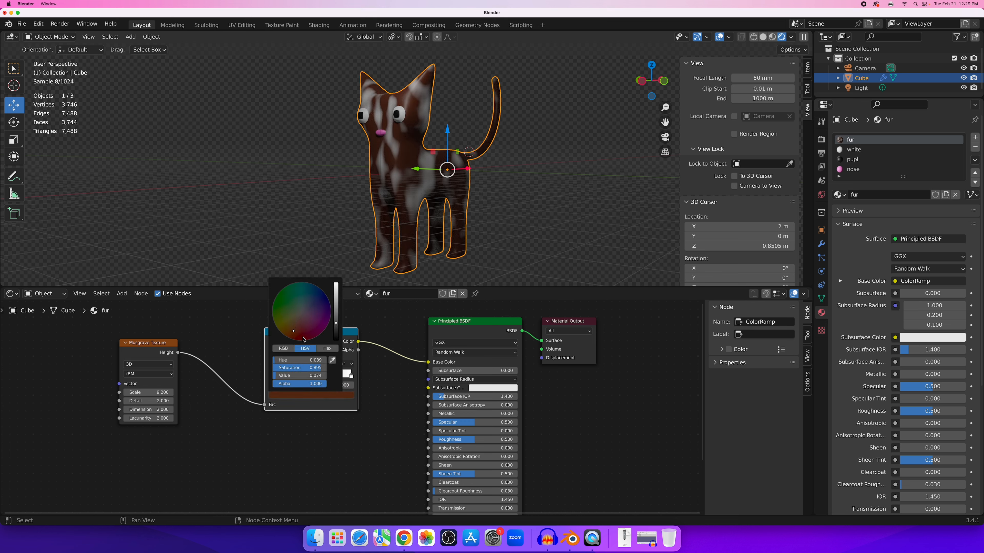
Color the ColorRamp's last stop a warm golden yellow with Hue 0.110, Saturation 0.614 and Value 1.000.
{"action": "left_click", "coordinate": [348, 378]}
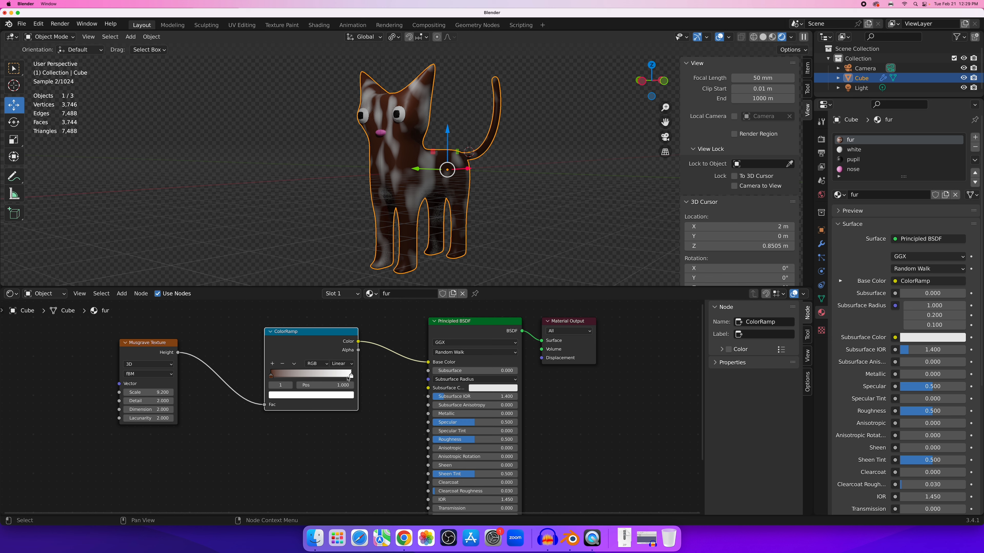
{"action": "left_click", "coordinate": [315, 396]}
{"action": "left_click", "coordinate": [290, 322]}
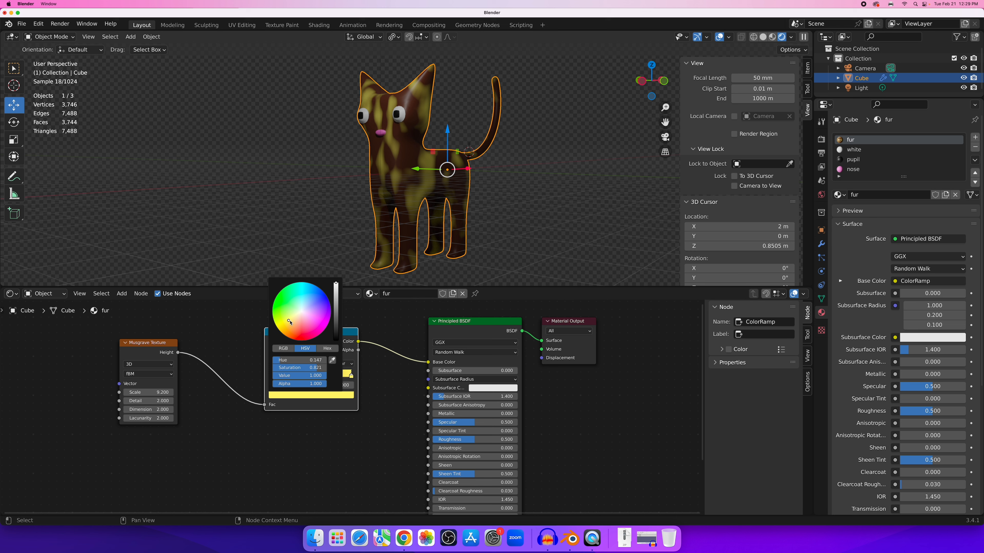
{"action": "left_click_drag", "start_coordinate": [290, 322], "coordinate": [291, 322]}
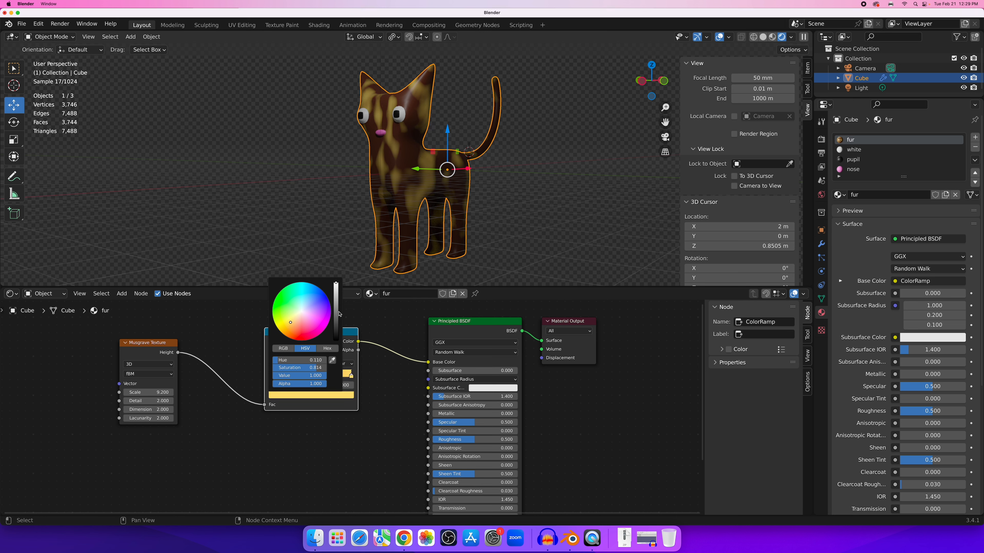
Recolor the ColorRamp's first stop to a brighter, less saturated reddish brown with Hue about 0.041 and Saturation about 0.763.
{"action": "left_click", "coordinate": [271, 376]}
{"action": "left_click", "coordinate": [288, 395]}
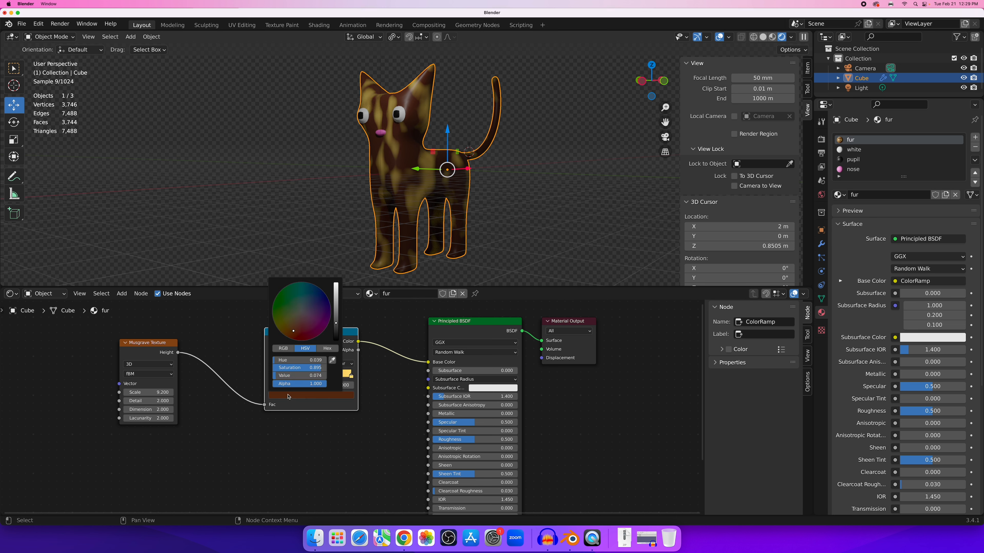
{"action": "left_click", "coordinate": [334, 320]}
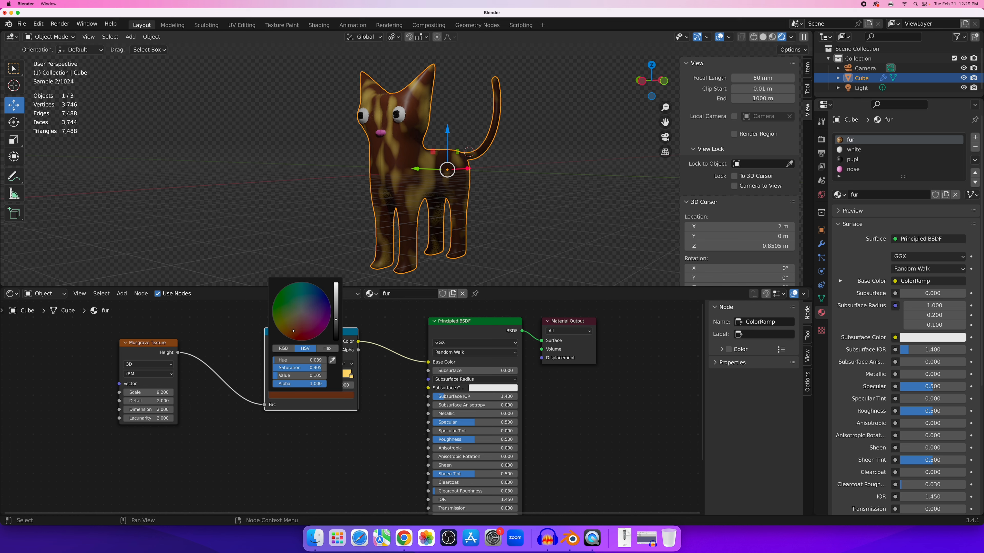
{"action": "left_click", "coordinate": [296, 326]}
{"action": "left_click", "coordinate": [336, 316]}
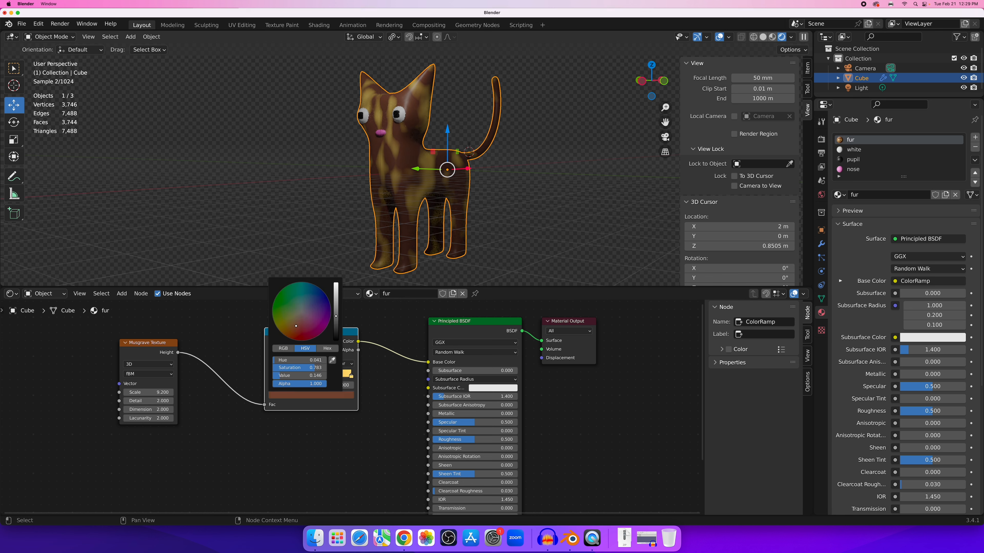
{"action": "left_click_drag", "start_coordinate": [336, 313], "coordinate": [336, 311]}
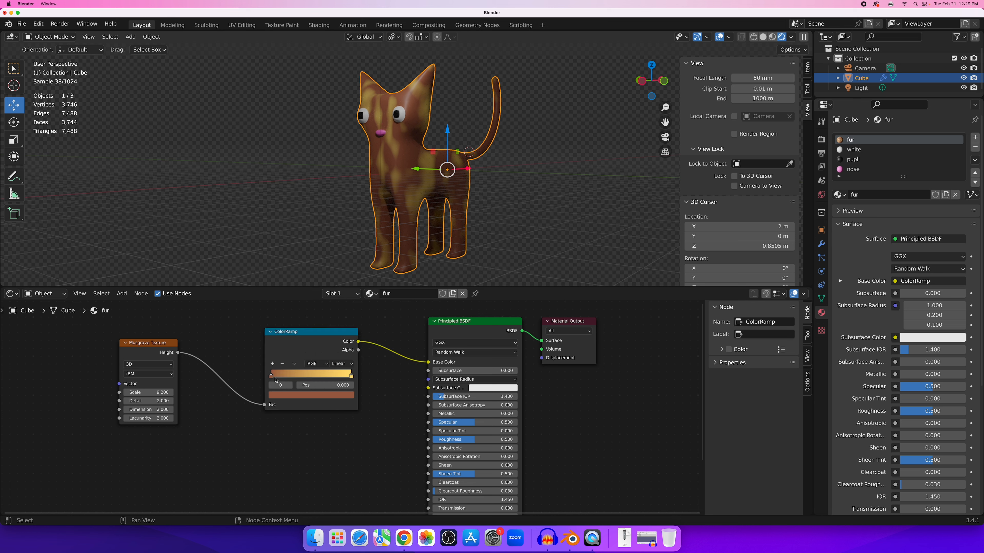
Try a blue middle color stop at position 0.5 on the ColorRamp, then remove that stop.
{"action": "mouse_move", "coordinate": [275, 380]}
{"action": "left_mouse_down"}
{"action": "mouse_move", "coordinate": [349, 380]}
{"action": "mouse_move", "coordinate": [278, 376]}
{"action": "left_mouse_up"}
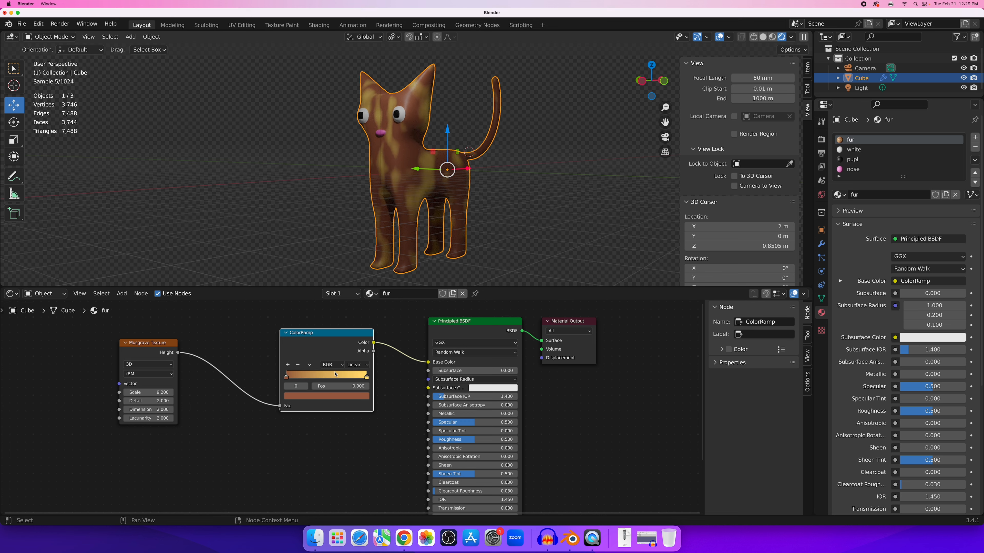
{"action": "left_click_drag", "start_coordinate": [360, 378], "coordinate": [387, 373]}
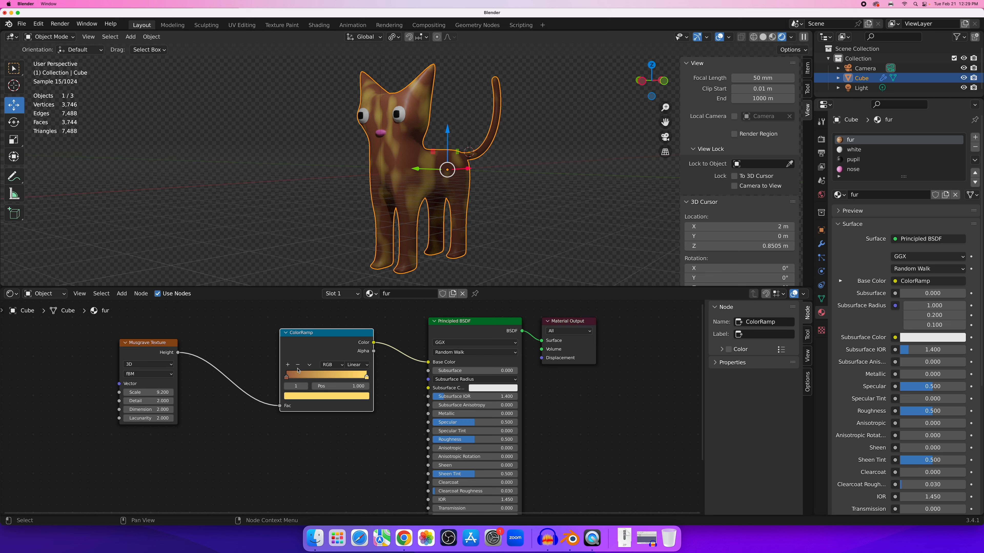
{"action": "left_click", "coordinate": [288, 365]}
{"action": "left_click", "coordinate": [323, 396]}
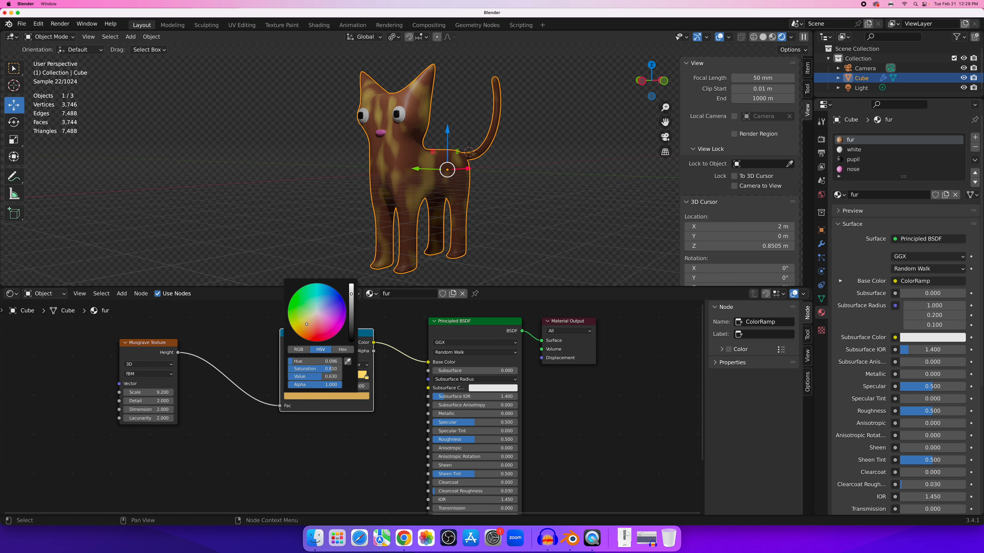
{"action": "left_click_drag", "start_coordinate": [314, 362], "coordinate": [333, 361]}
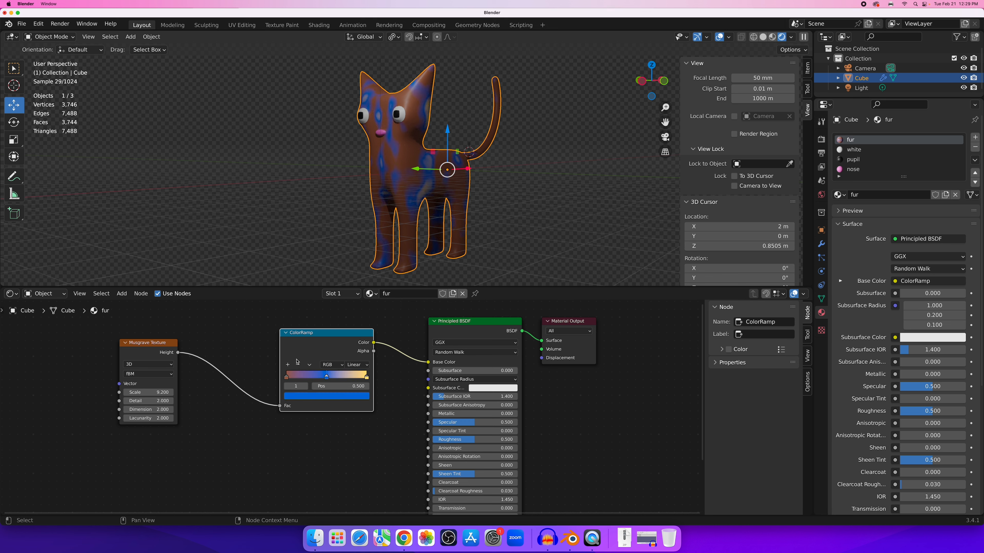
{"action": "left_click", "coordinate": [298, 364]}
{"action": "left_click_drag", "start_coordinate": [311, 353], "coordinate": [297, 351]}
Make the eyes glossier by setting the "white" material's Specular to 0.627 and Roughness to 0.211.
{"action": "middle_click_drag", "start_coordinate": [386, 184], "coordinate": [403, 191]}
{"action": "scroll", "coordinate": [414, 184], "scroll_direction": "up", "scroll_amount": 6}
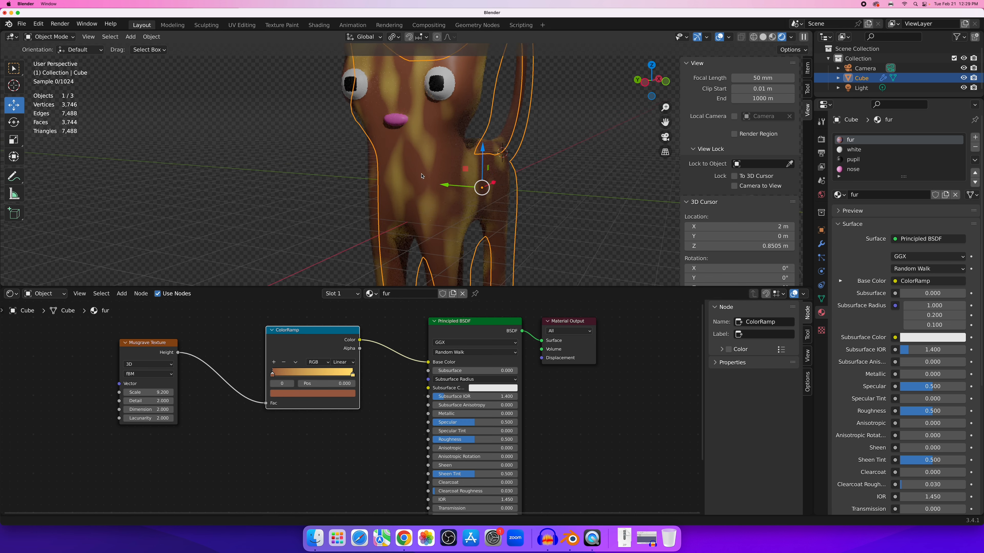
{"action": "scroll", "coordinate": [411, 178], "scroll_direction": "up", "scroll_amount": 5}
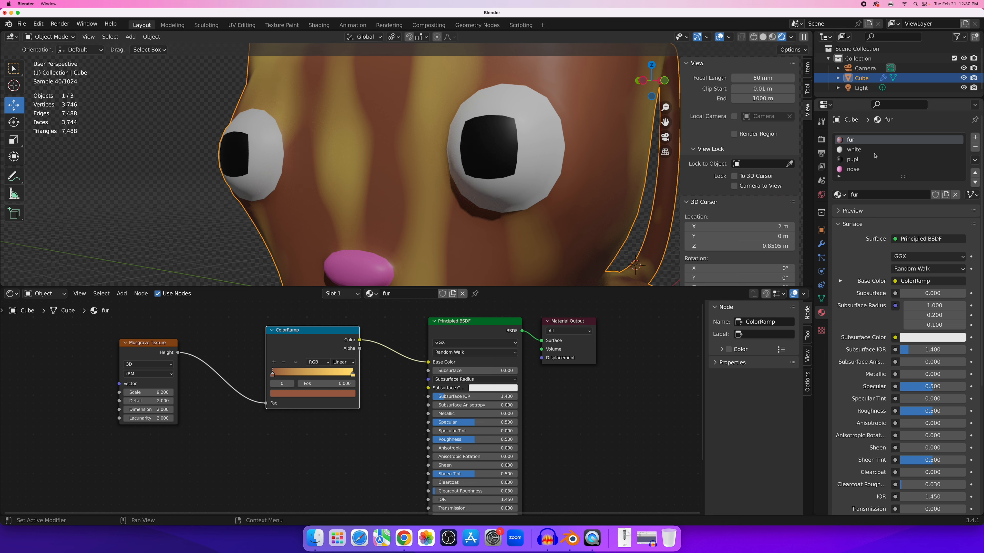
{"action": "left_click", "coordinate": [855, 150]}
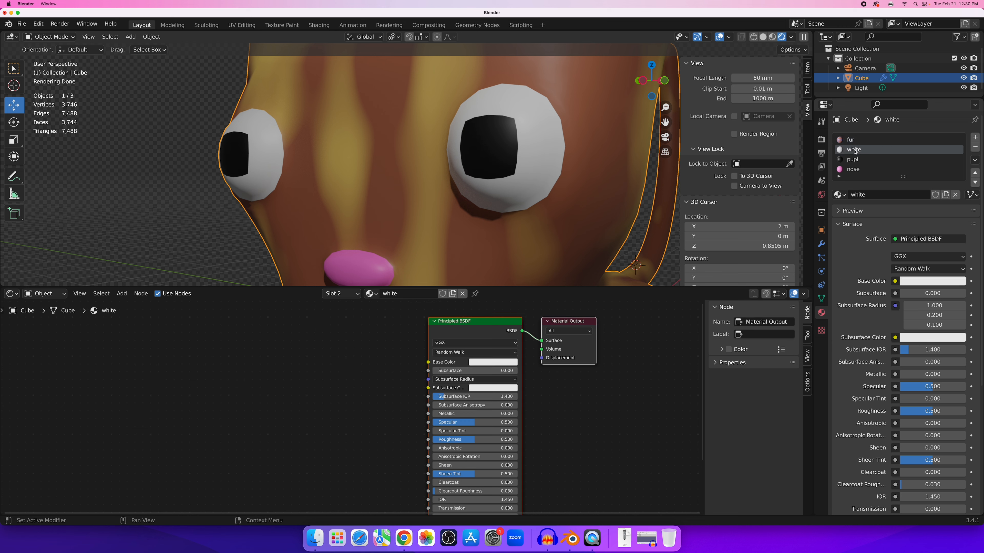
{"action": "scroll", "coordinate": [551, 402], "scroll_direction": "up", "scroll_amount": 2}
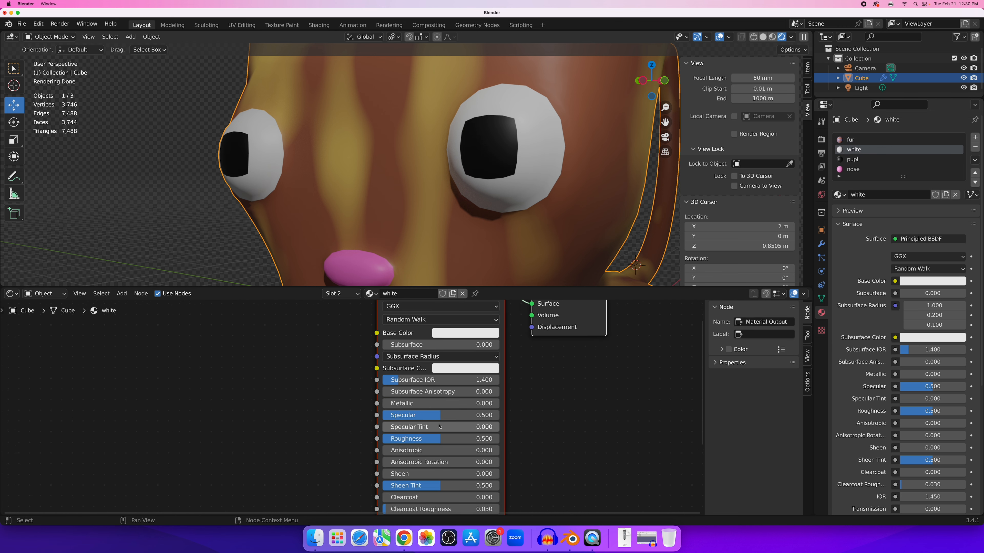
{"action": "left_click_drag", "start_coordinate": [413, 420], "coordinate": [408, 438]}
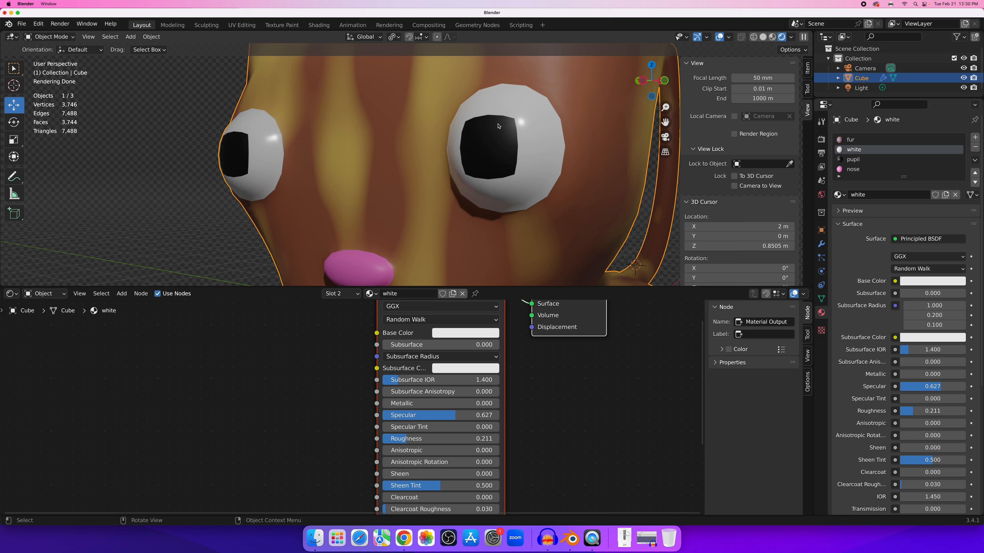
Make the eyes' pupils glossier by setting the "pupil" material's Specular to 0.662 and Roughness to 0.218.
{"action": "left_click", "coordinate": [855, 161]}
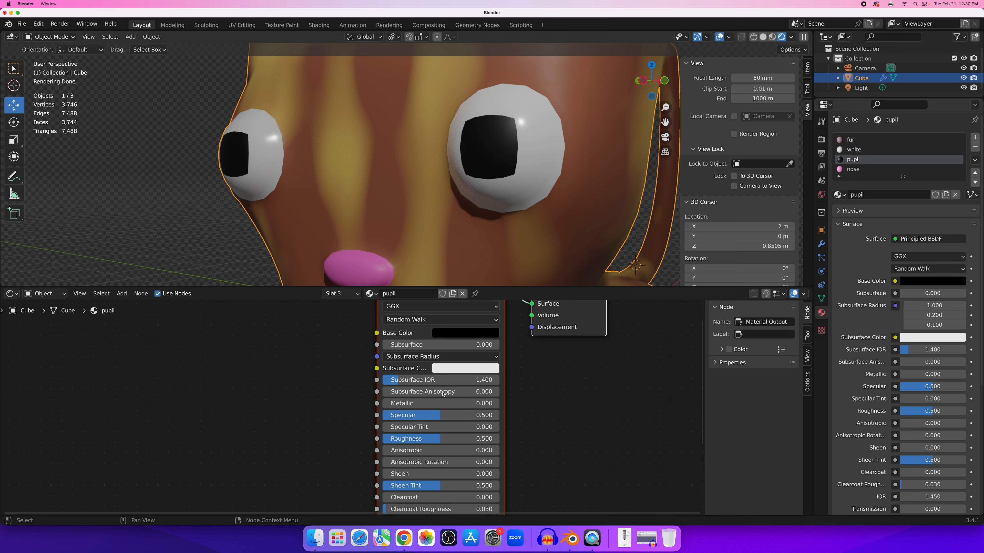
{"action": "left_click_drag", "start_coordinate": [441, 415], "coordinate": [408, 439]}
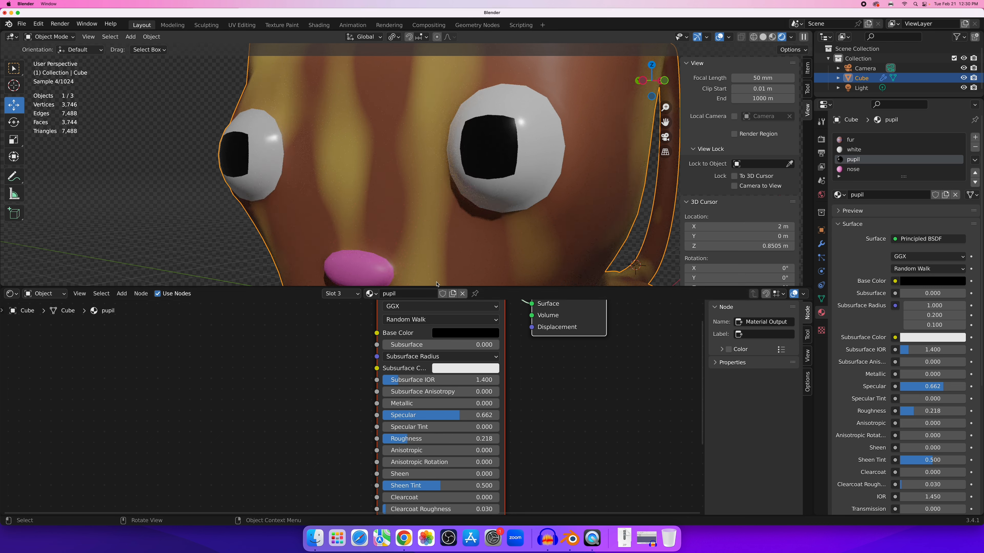
{"action": "middle_click_drag", "start_coordinate": [432, 235], "coordinate": [465, 233]}
{"action": "scroll", "coordinate": [367, 138], "scroll_direction": "down", "scroll_amount": 8}
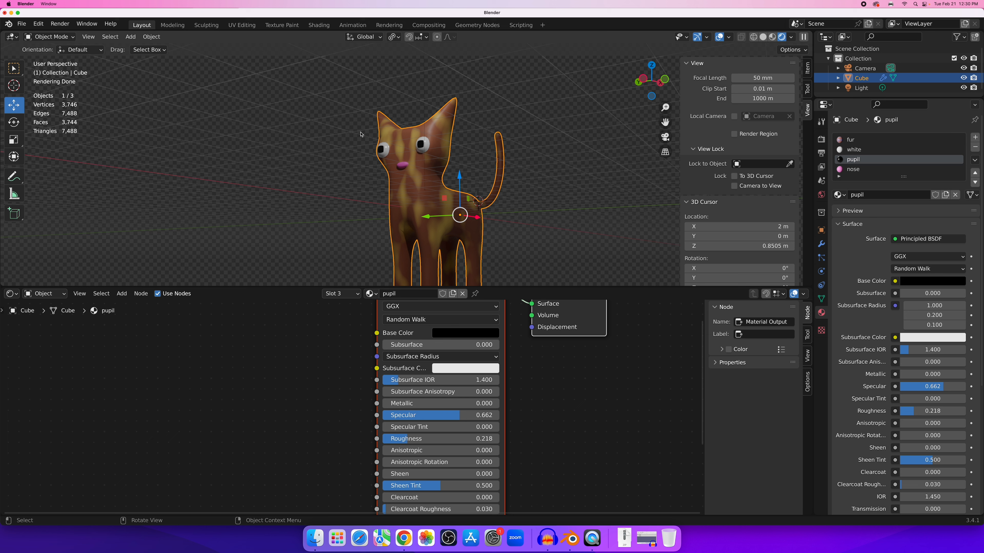
Look through the camera and show the cat's Subdivision modifier settings.
{"action": "left_click", "coordinate": [665, 137]}
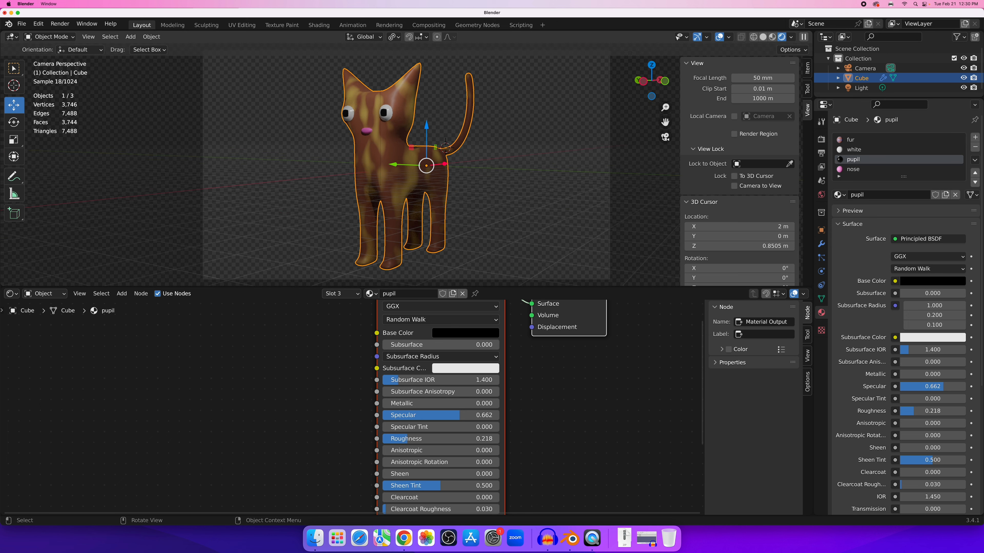
{"action": "left_click", "coordinate": [488, 158]}
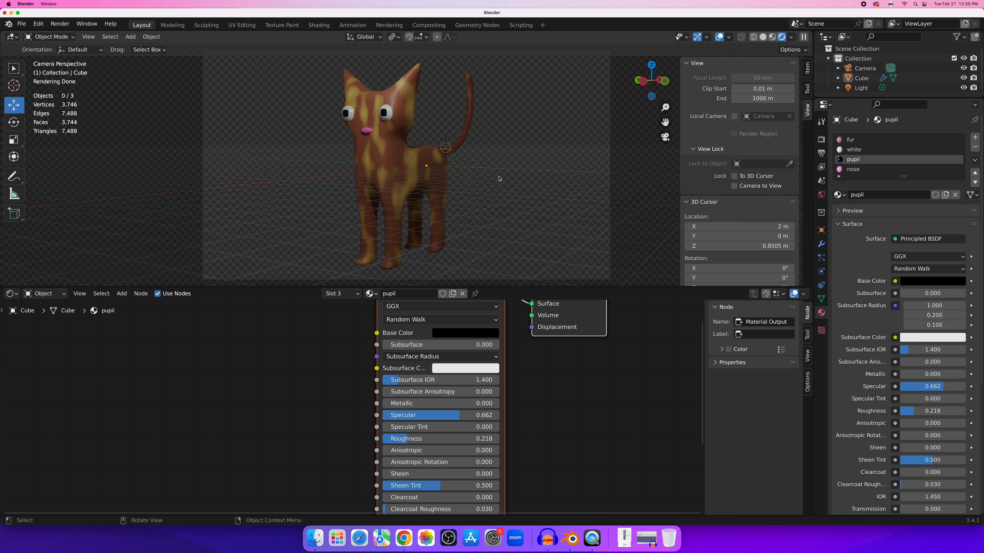
{"action": "left_click", "coordinate": [821, 244]}
{"action": "left_click", "coordinate": [435, 211]}
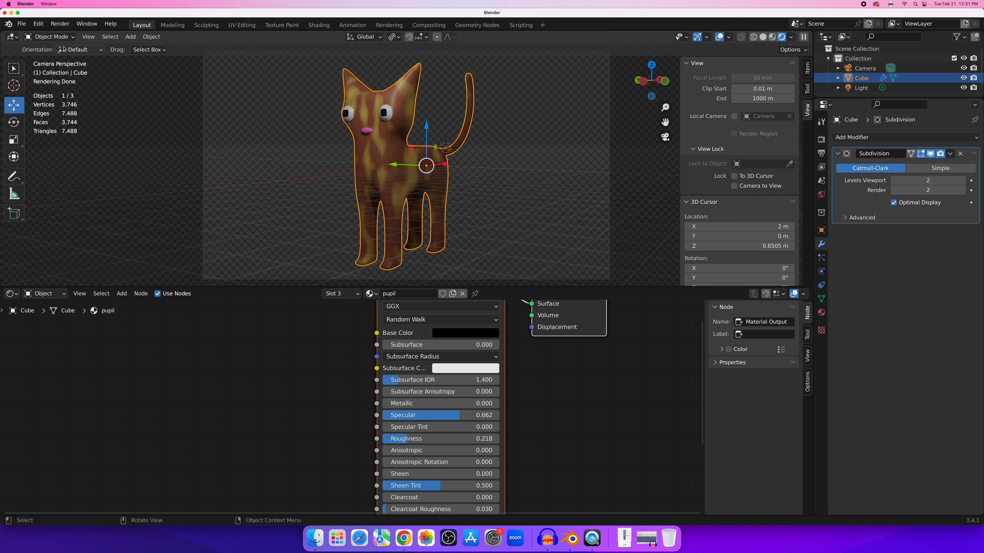
Render the still image of the cat and enlarge the render window over the viewport.
{"action": "left_click", "coordinate": [62, 28]}
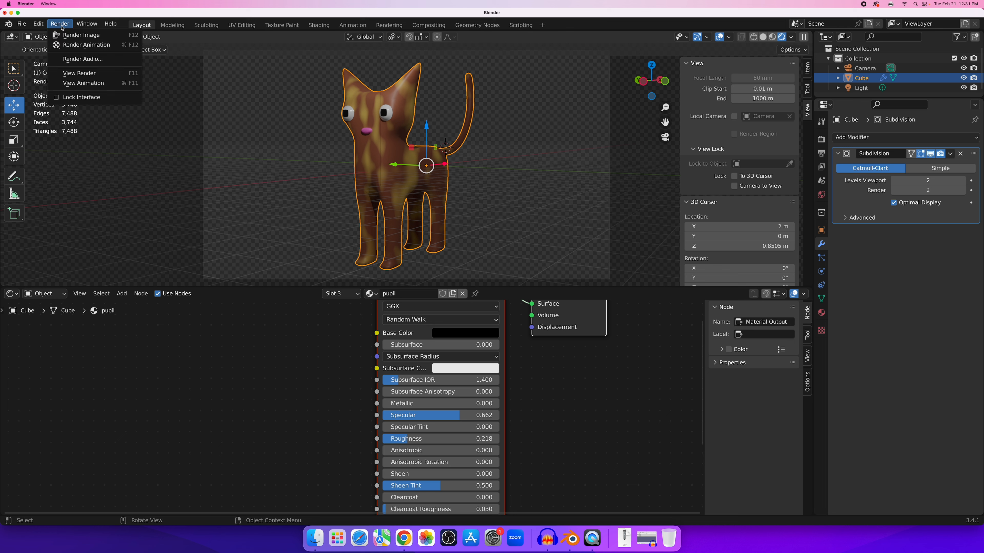
{"action": "left_click", "coordinate": [96, 37]}
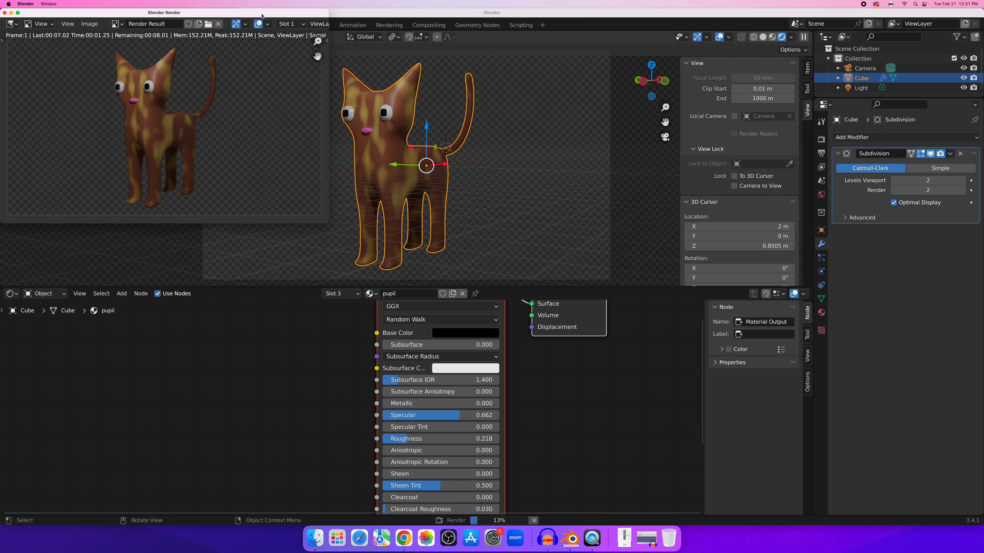
{"action": "left_click_drag", "start_coordinate": [244, 13], "coordinate": [399, 81]}
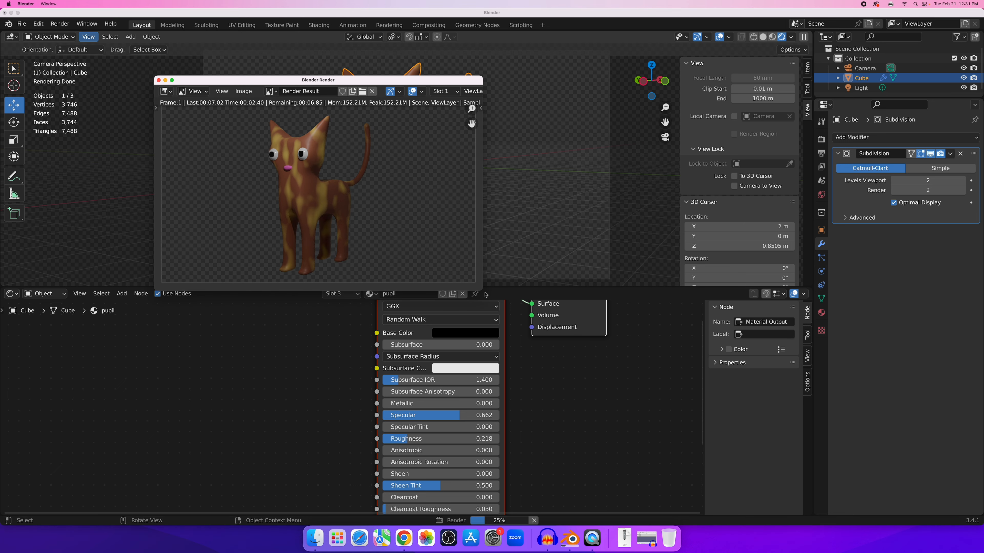
{"action": "left_click_drag", "start_coordinate": [480, 289], "coordinate": [615, 383]}
{"action": "scroll", "coordinate": [426, 252], "scroll_direction": "up", "scroll_amount": 1}
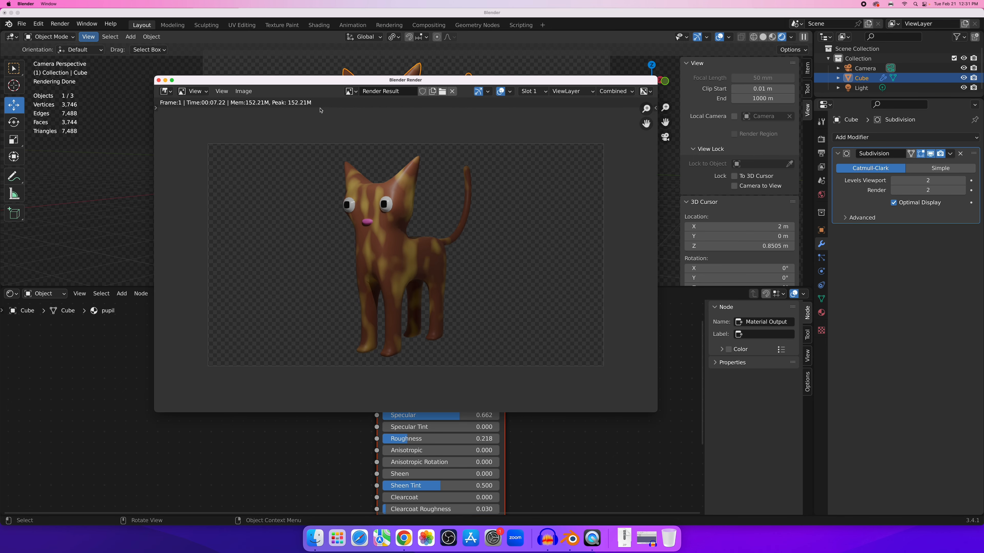
Examine the rendered cat's eyes, face and body up close, then close the render window.
{"action": "scroll", "coordinate": [374, 220], "scroll_direction": "up", "scroll_amount": 6}
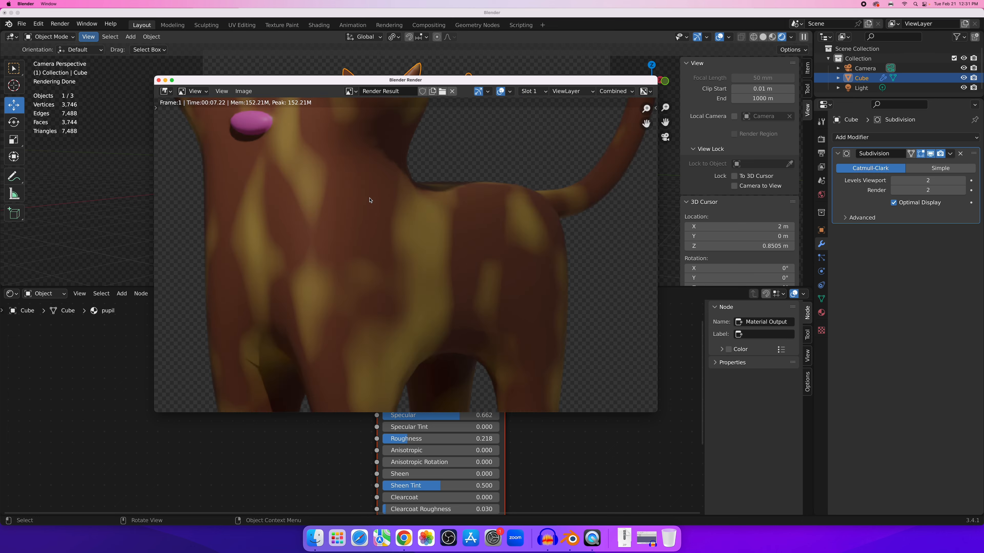
{"action": "middle_click_drag", "start_coordinate": [369, 202], "coordinate": [454, 315]}
{"action": "scroll", "coordinate": [429, 288], "scroll_direction": "up", "scroll_amount": 1}
{"action": "scroll", "coordinate": [429, 283], "scroll_direction": "down", "scroll_amount": 5}
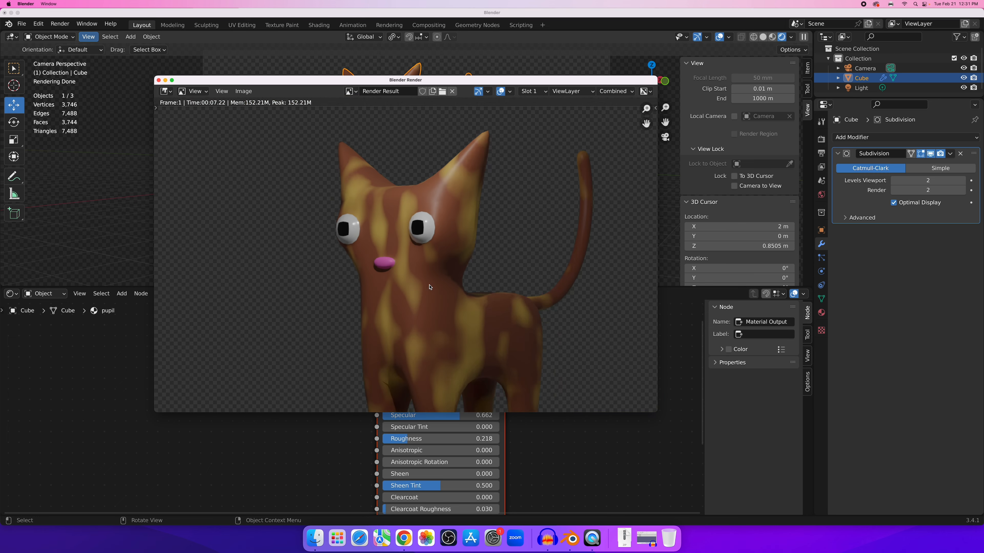
{"action": "middle_click_drag", "start_coordinate": [423, 255], "coordinate": [430, 305]}
{"action": "scroll", "coordinate": [397, 272], "scroll_direction": "up", "scroll_amount": 6}
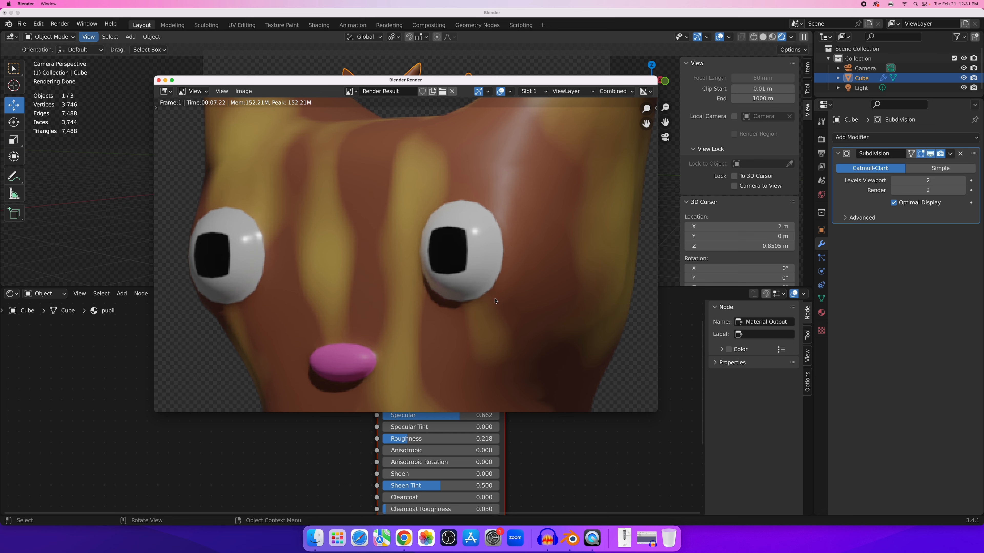
{"action": "scroll", "coordinate": [436, 302], "scroll_direction": "down", "scroll_amount": 3}
{"action": "scroll", "coordinate": [430, 286], "scroll_direction": "down", "scroll_amount": 3}
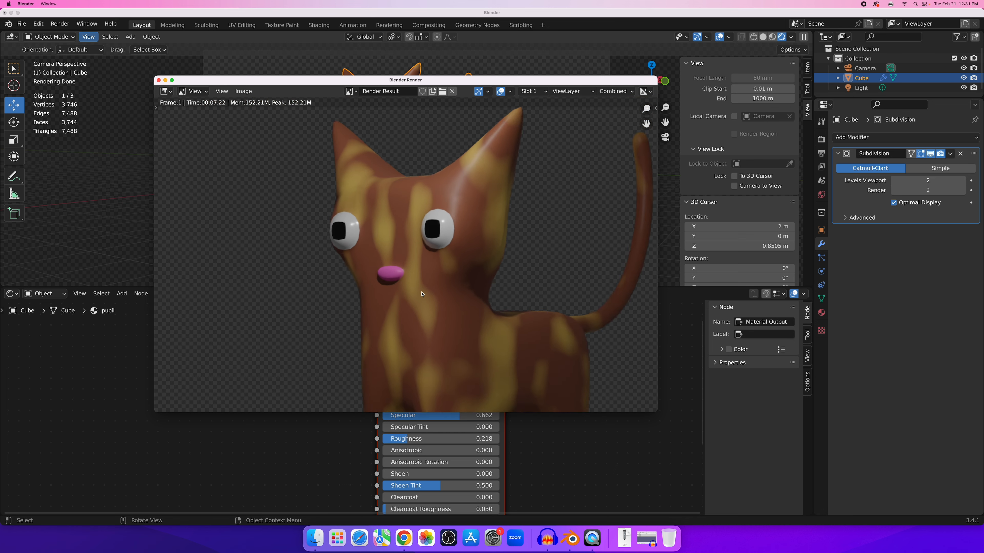
{"action": "middle_click_drag", "start_coordinate": [415, 253], "coordinate": [358, 228]}
{"action": "scroll", "coordinate": [357, 224], "scroll_direction": "down", "scroll_amount": 1}
{"action": "scroll", "coordinate": [357, 225], "scroll_direction": "down", "scroll_amount": 2}
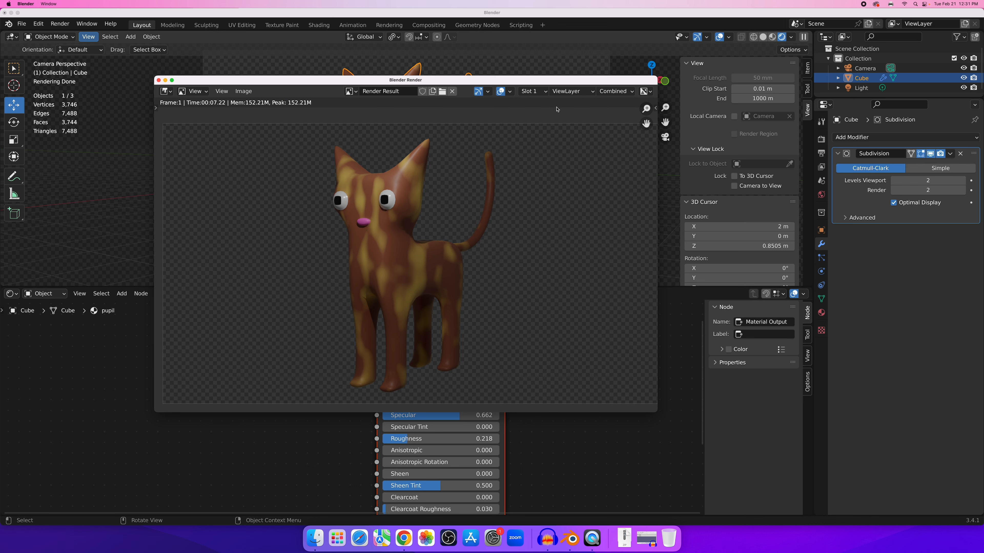
{"action": "left_click", "coordinate": [158, 80]}
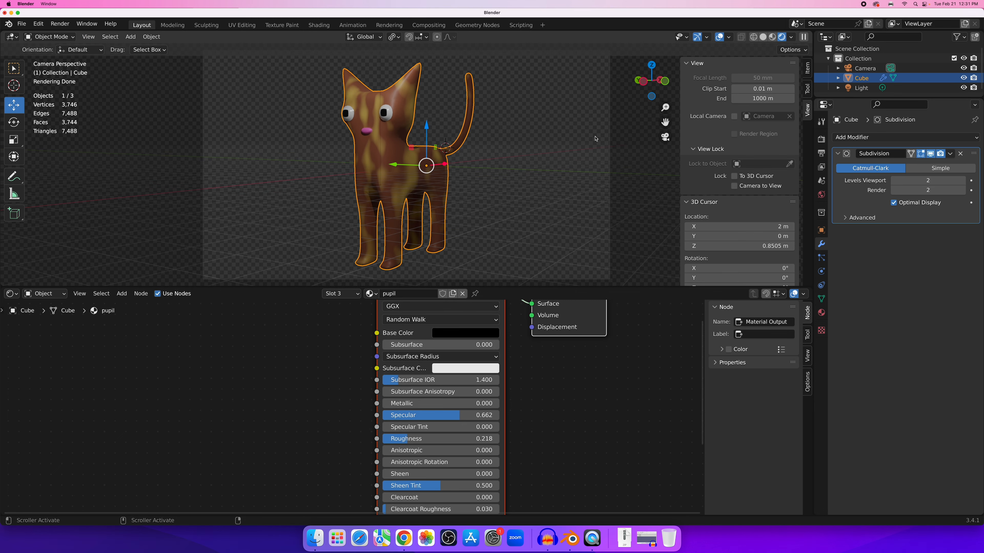
Set the Subdivision modifier's Levels Viewport to 0 and its Render level to 3.
{"action": "left_click", "coordinate": [895, 180]}
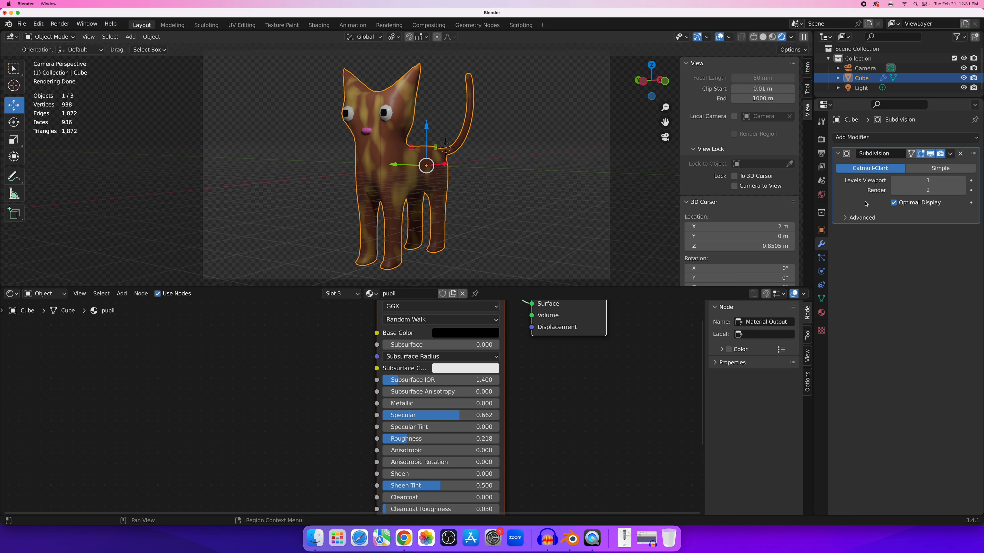
{"action": "left_click", "coordinate": [894, 182]}
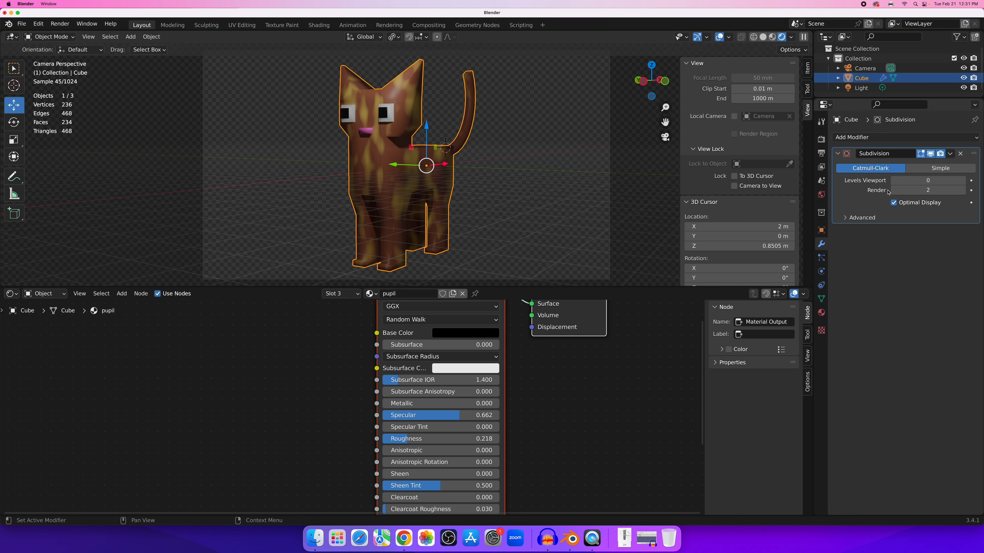
{"action": "left_click", "coordinate": [961, 190]}
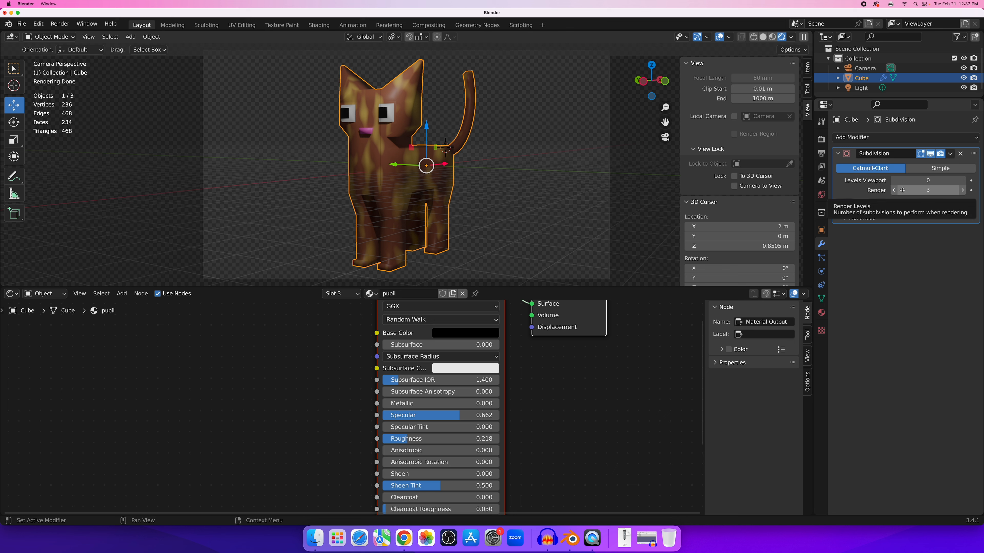
Reopen the last render result in an enlarged window and look over the whole cat.
{"action": "left_click", "coordinate": [61, 25]}
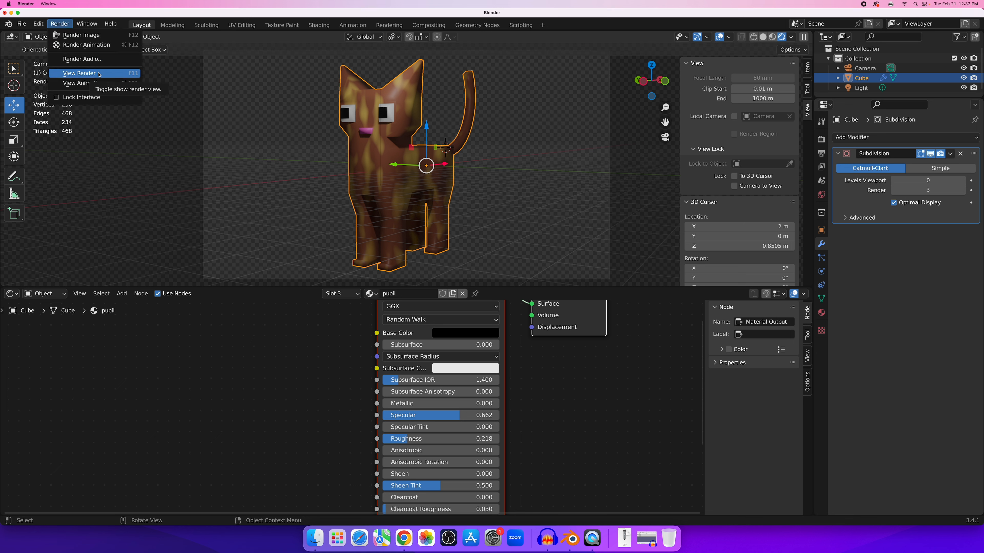
{"action": "left_click", "coordinate": [79, 73]}
{"action": "left_click_drag", "start_coordinate": [211, 12], "coordinate": [366, 90]}
{"action": "left_click_drag", "start_coordinate": [483, 301], "coordinate": [674, 400]}
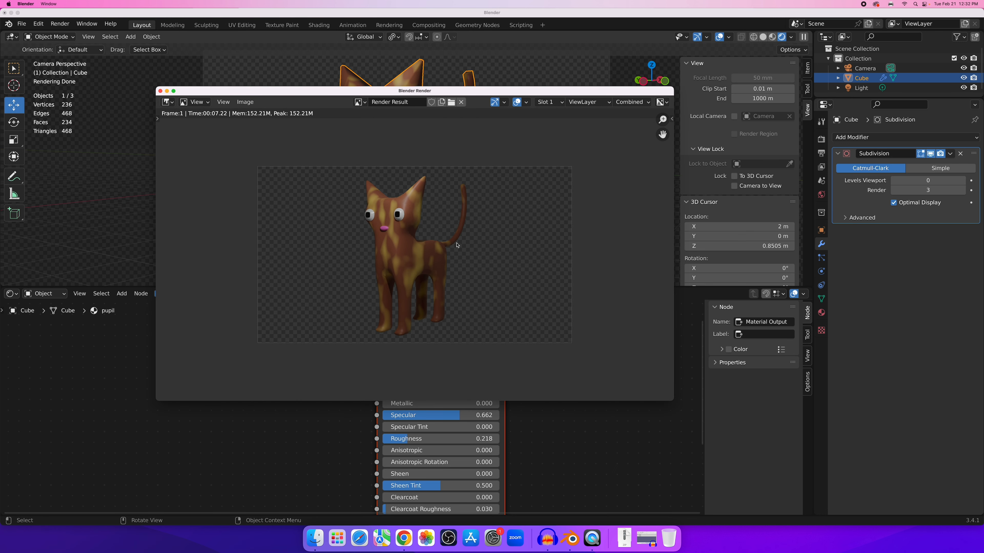
{"action": "scroll", "coordinate": [457, 245], "scroll_direction": "up", "scroll_amount": 2}
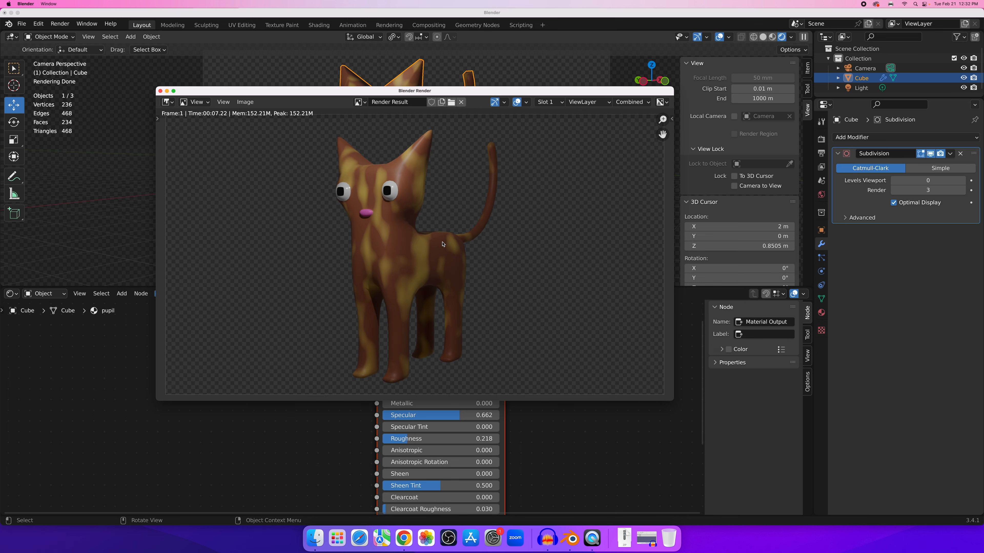
{"action": "scroll", "coordinate": [442, 244], "scroll_direction": "down", "scroll_amount": 1}
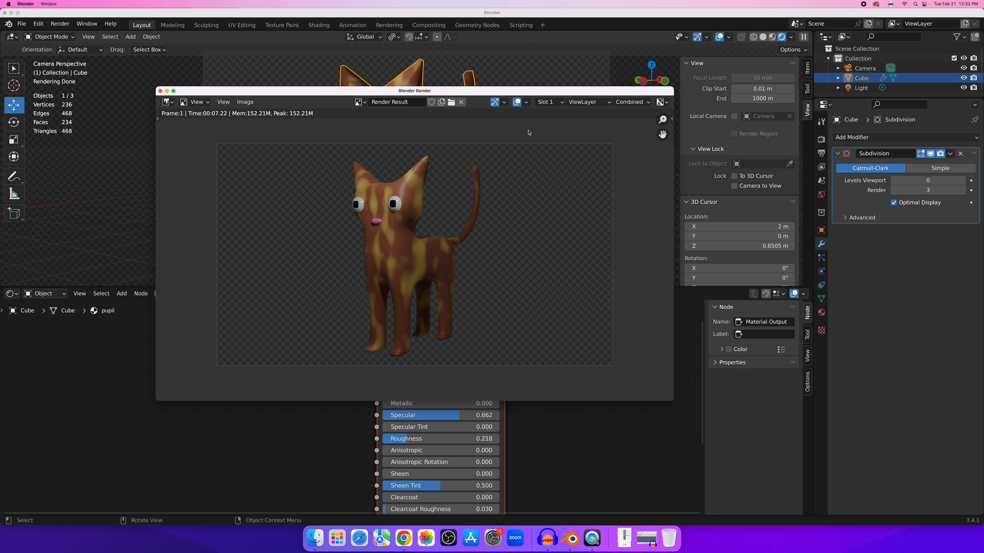
Render the cat again into Slot 2, keeping the previous render in Slot 1.
{"action": "left_click", "coordinate": [549, 104]}
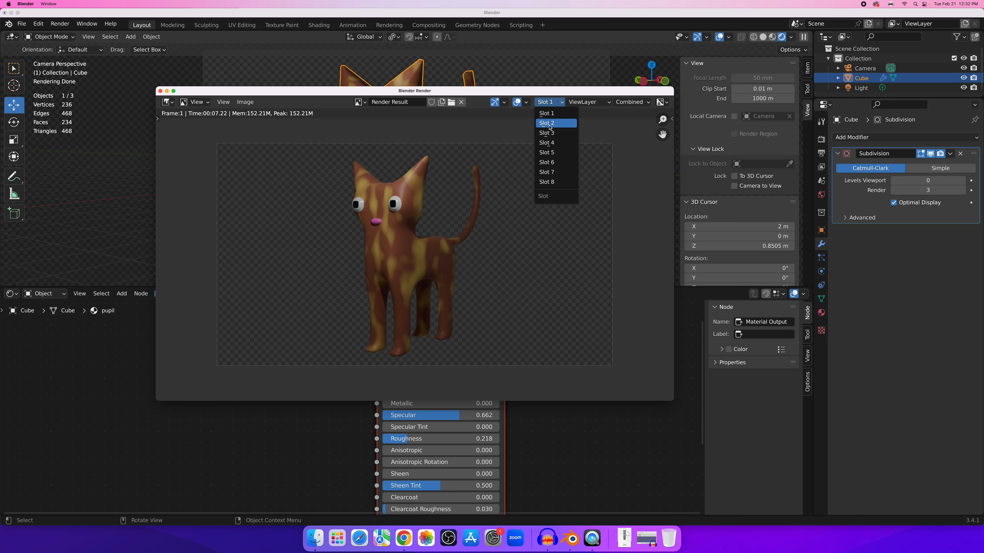
{"action": "left_click", "coordinate": [549, 125]}
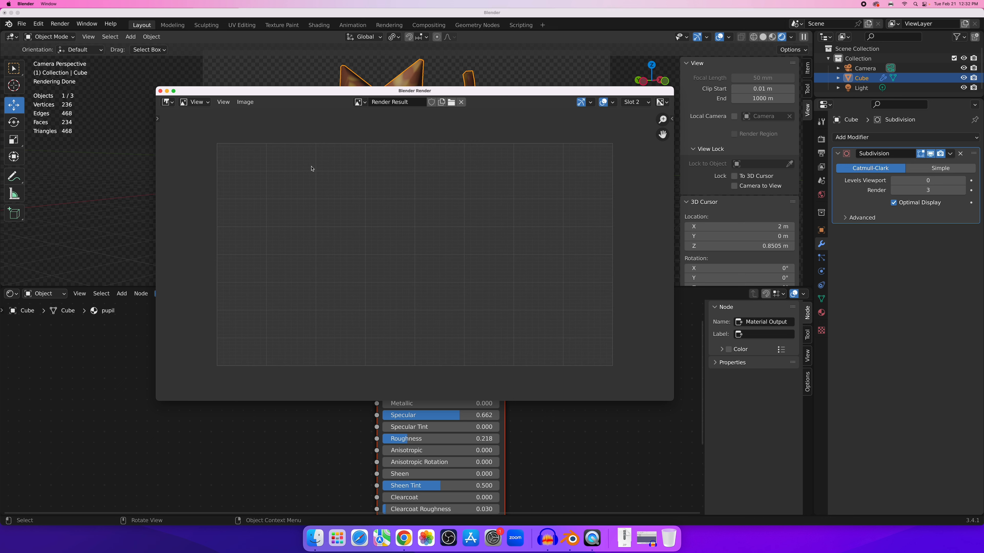
{"action": "left_click", "coordinate": [60, 23]}
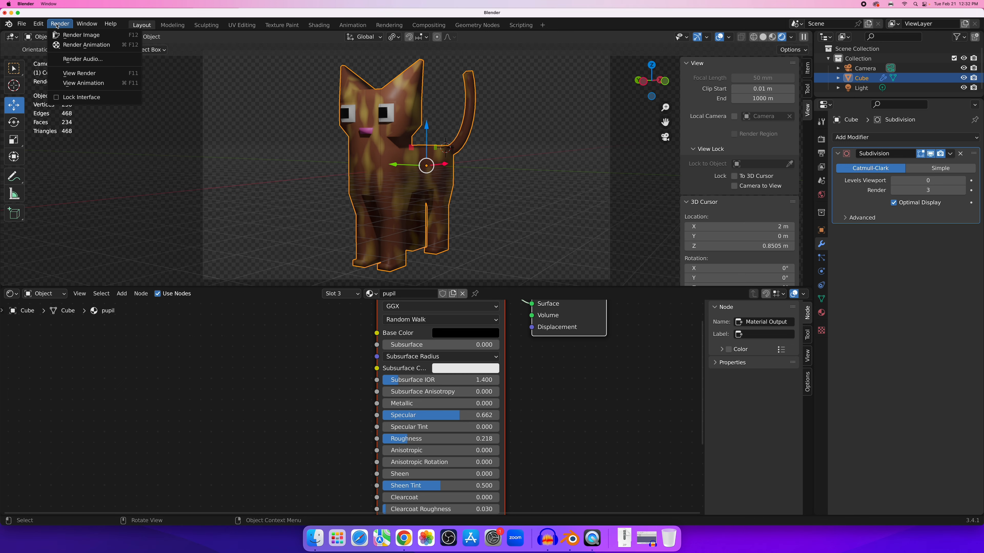
{"action": "left_click", "coordinate": [67, 37]}
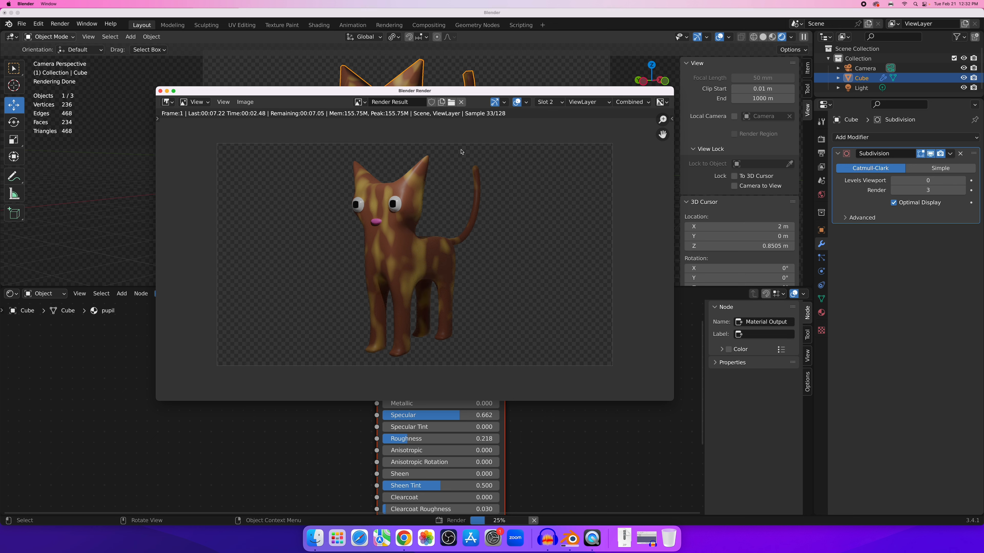
Compare the smoothness of the cat's eyes and face between the Slot 1 and Slot 2 renders.
{"action": "scroll", "coordinate": [397, 164], "scroll_direction": "up", "scroll_amount": 6}
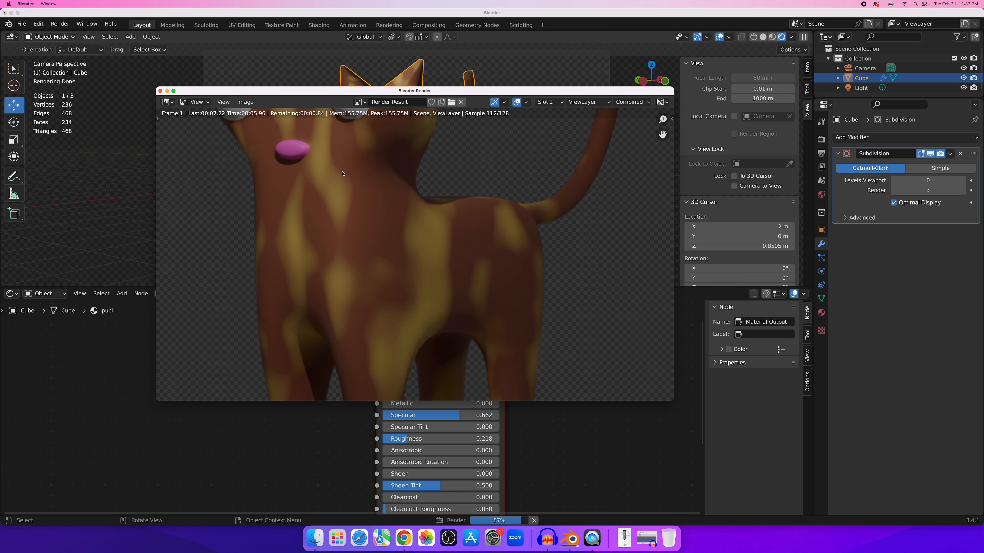
{"action": "middle_click_drag", "start_coordinate": [349, 191], "coordinate": [410, 315]}
{"action": "middle_click_drag", "start_coordinate": [366, 172], "coordinate": [415, 249]}
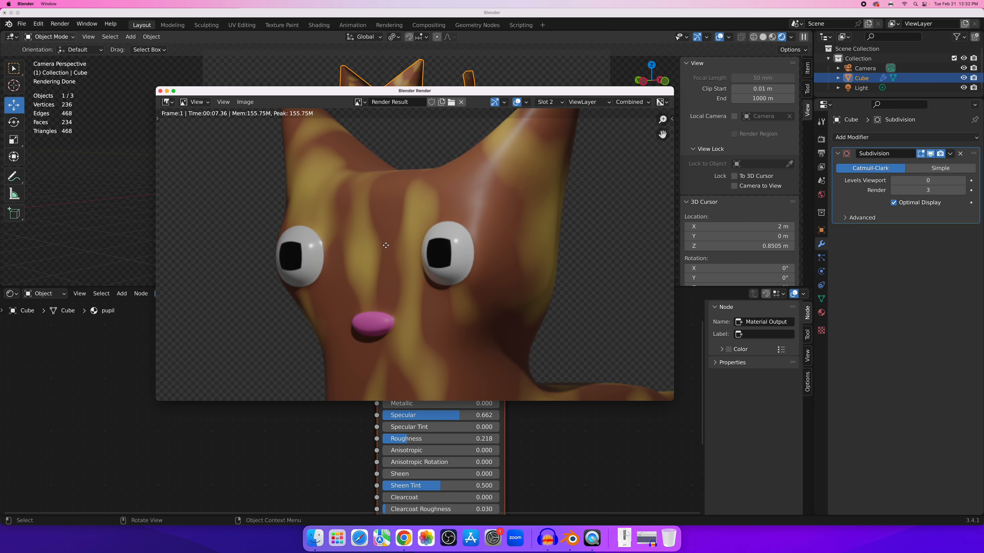
{"action": "scroll", "coordinate": [415, 249], "scroll_direction": "up", "scroll_amount": 1}
{"action": "scroll", "coordinate": [414, 249], "scroll_direction": "up", "scroll_amount": 1}
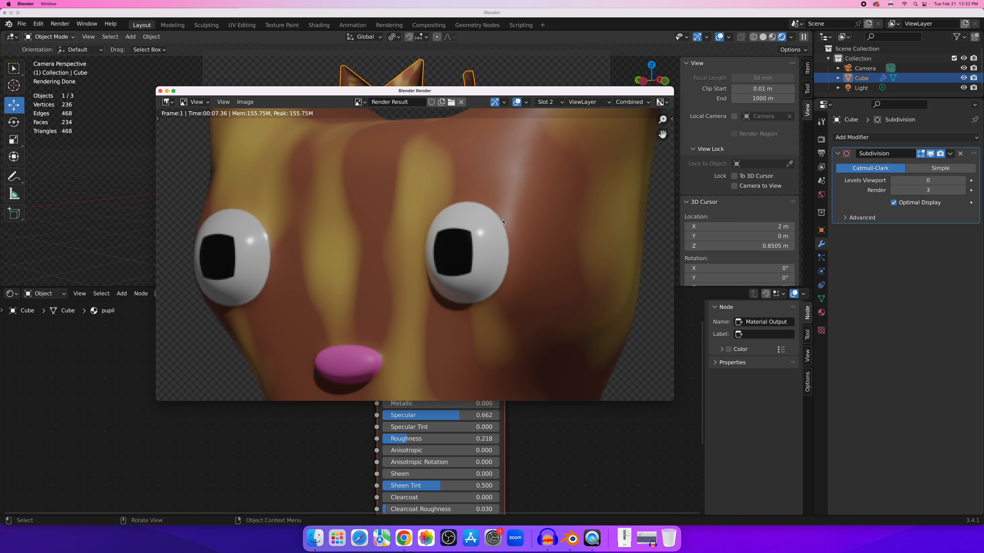
{"action": "scroll", "coordinate": [501, 271], "scroll_direction": "down", "scroll_amount": 1}
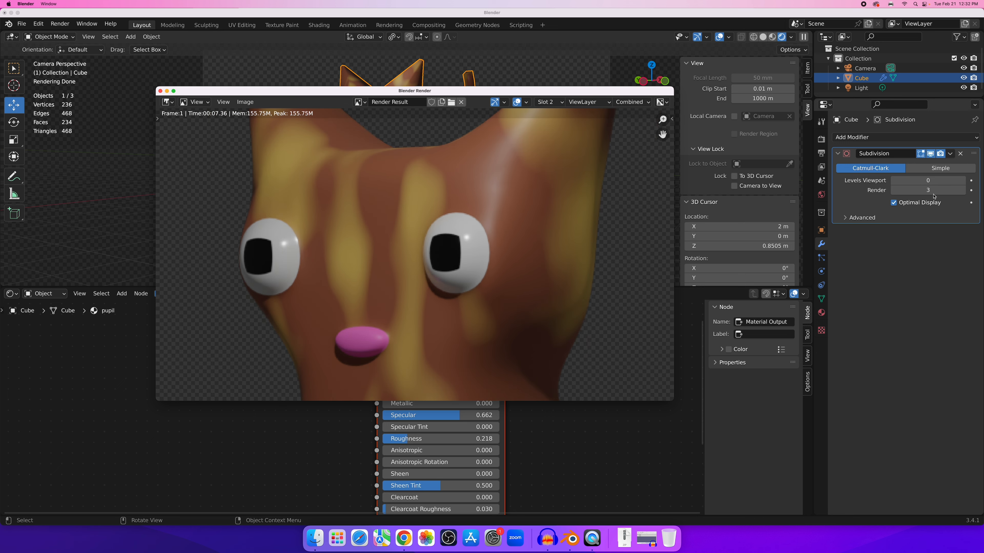
{"action": "left_click", "coordinate": [551, 104]}
{"action": "left_click", "coordinate": [551, 114]}
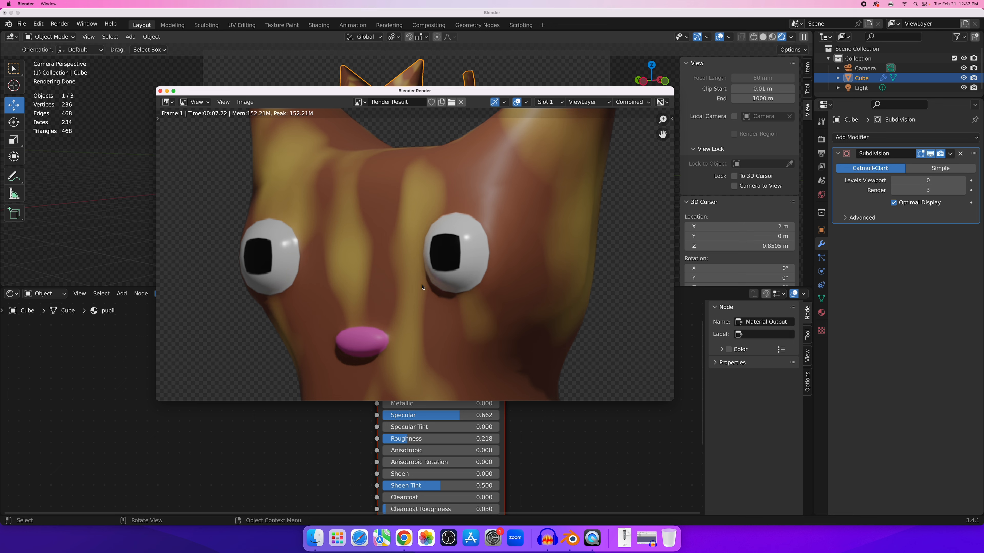
{"action": "left_click", "coordinate": [546, 105]}
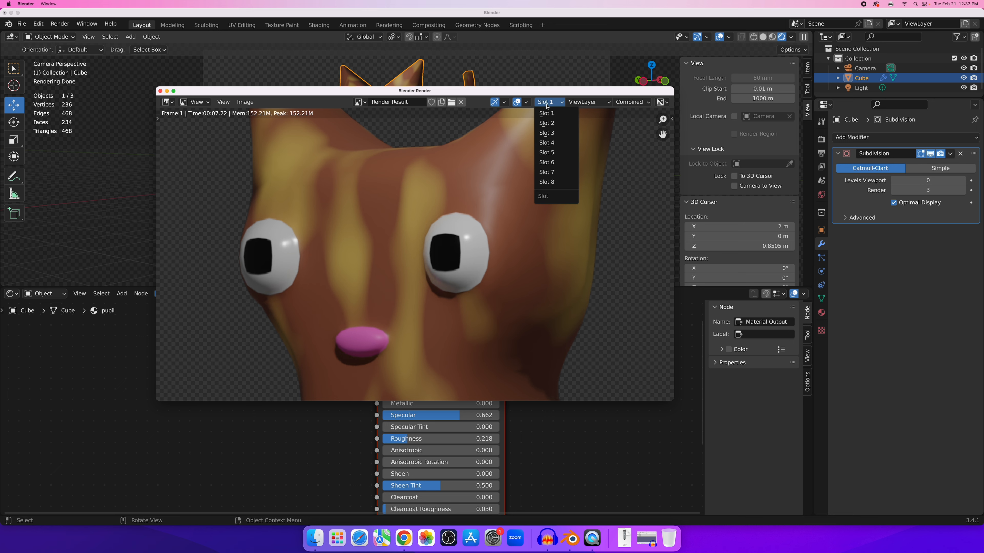
{"action": "left_click", "coordinate": [549, 123]}
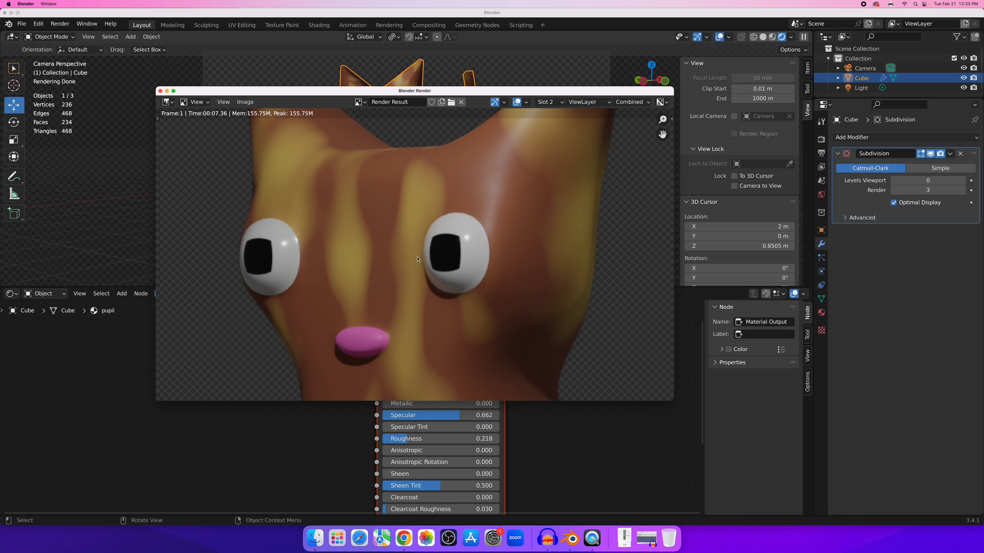
Review the whole cat in the Slot 2 render and close the render window.
{"action": "scroll", "coordinate": [446, 268], "scroll_direction": "down", "scroll_amount": 5}
{"action": "middle_click_drag", "start_coordinate": [464, 330], "coordinate": [495, 237]}
{"action": "scroll", "coordinate": [495, 237], "scroll_direction": "up", "scroll_amount": 6}
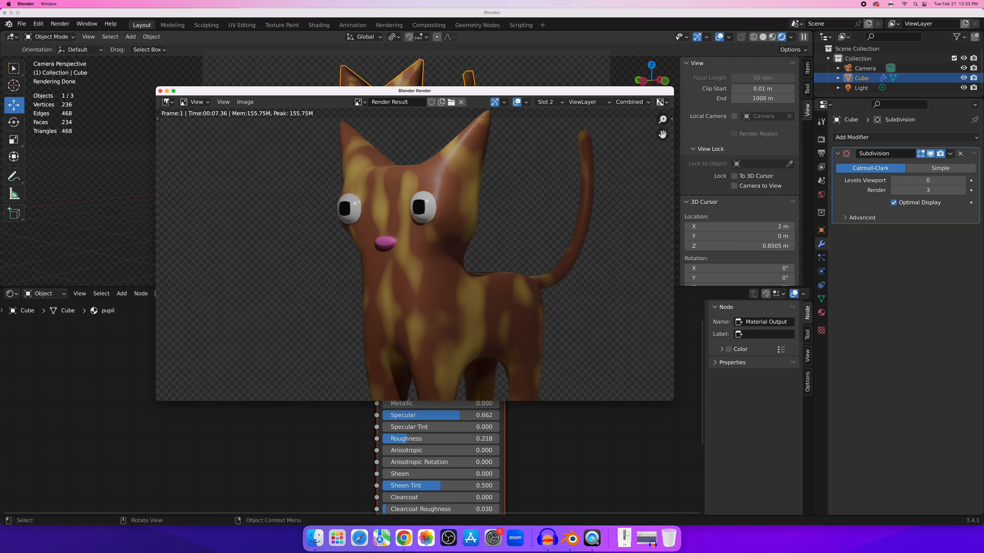
{"action": "left_click", "coordinate": [245, 102]}
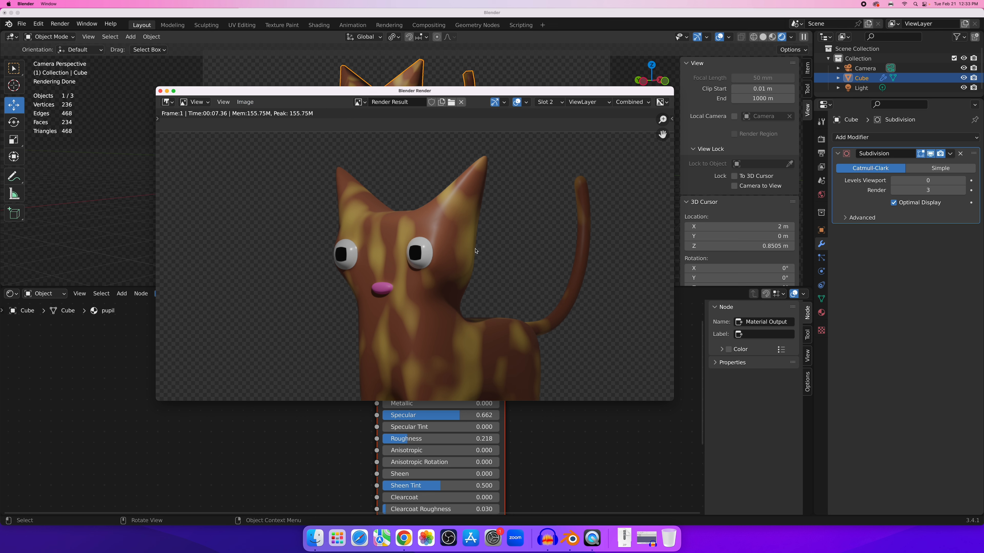
{"action": "scroll", "coordinate": [402, 231], "scroll_direction": "down", "scroll_amount": 3}
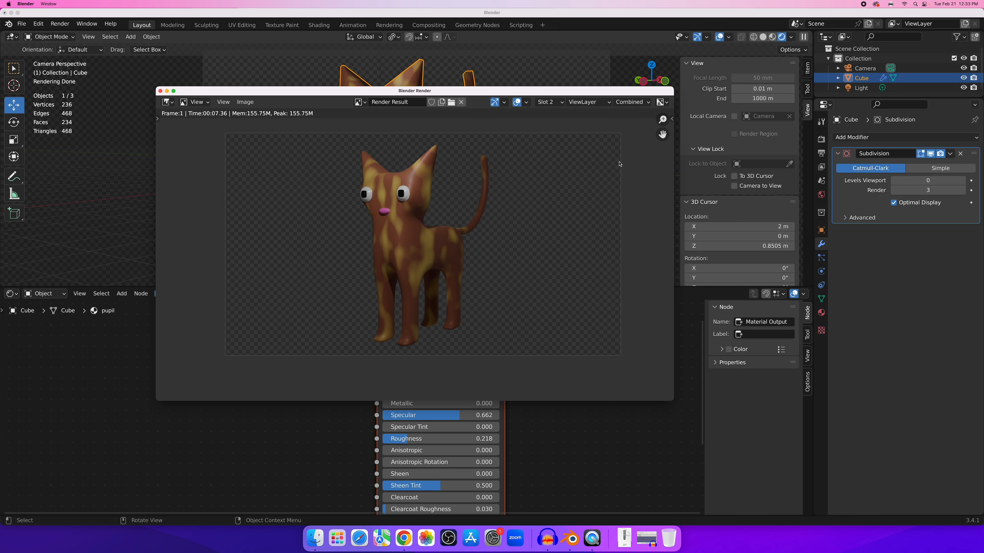
{"action": "left_click", "coordinate": [160, 90]}
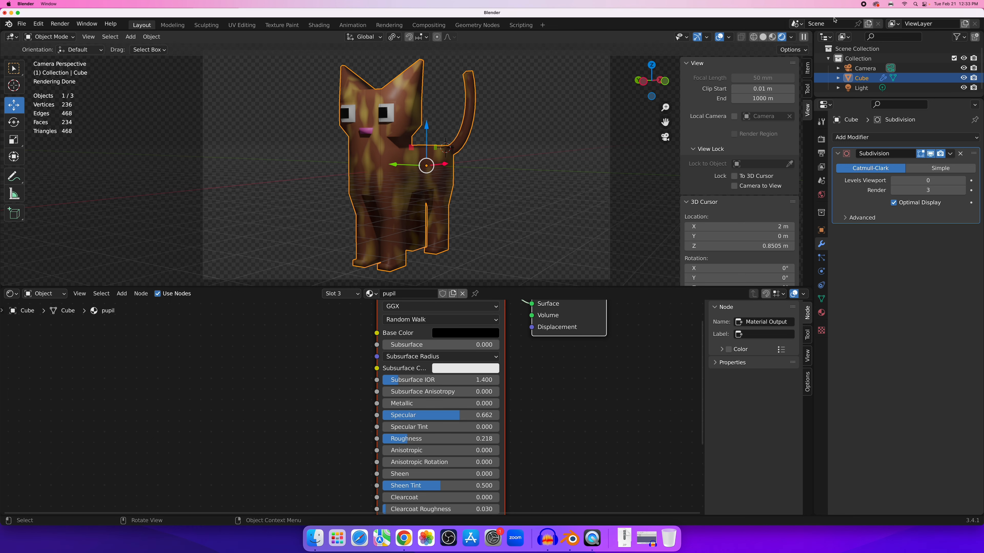